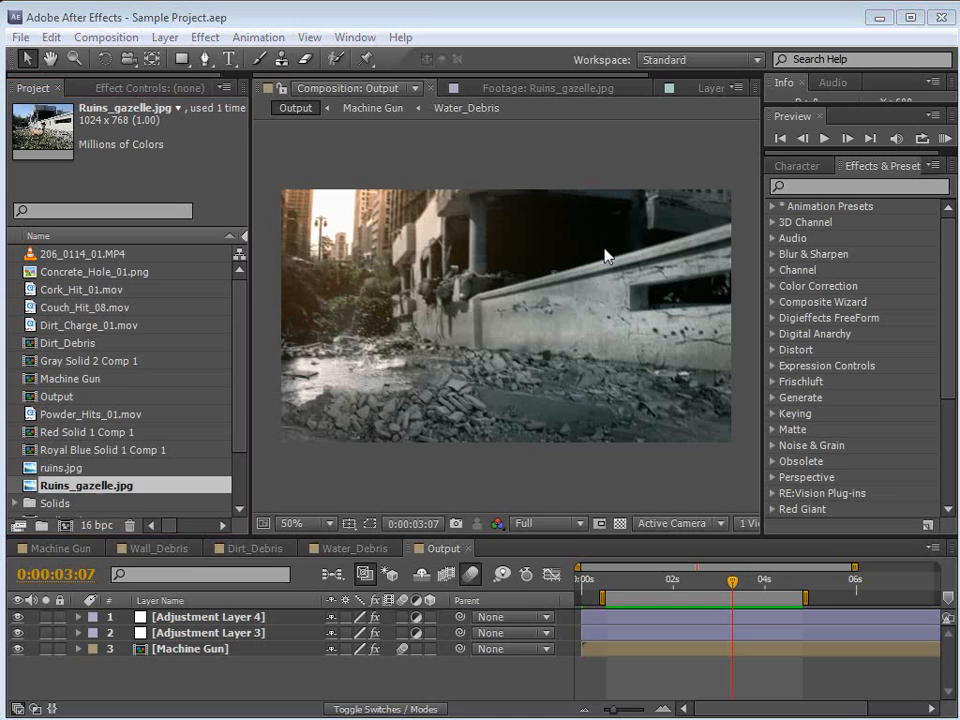
# Switch to Firefox and start a new Doom game with the Knee-Deep in the Dead episode at the Hurt Me Plenty skill level.
pyautogui.hotkey('alt', 'Tab')
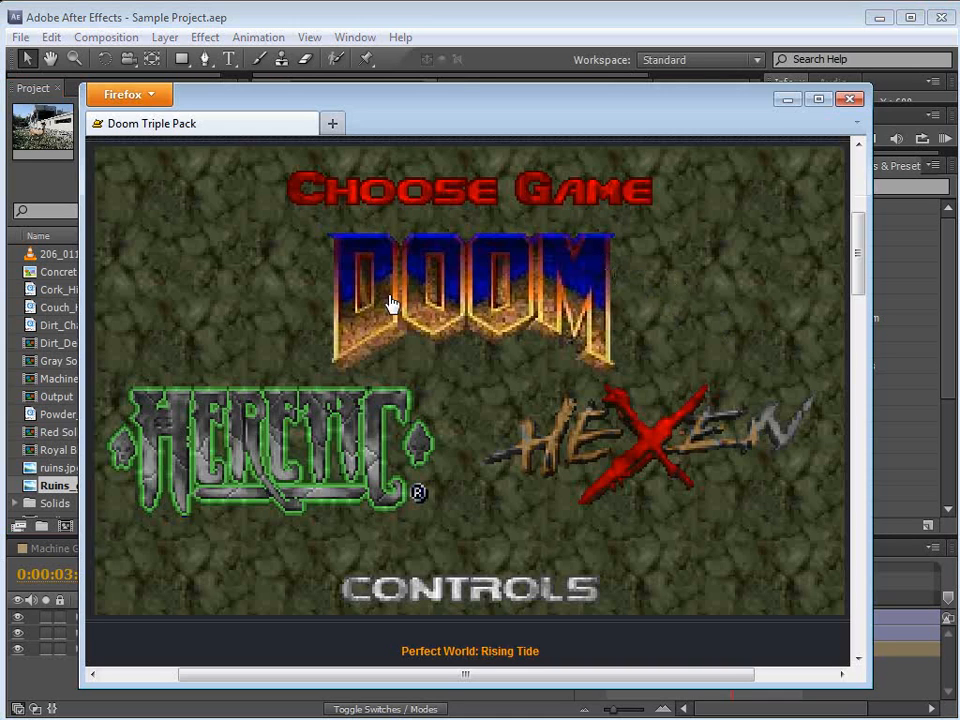
pyautogui.click(483, 306)
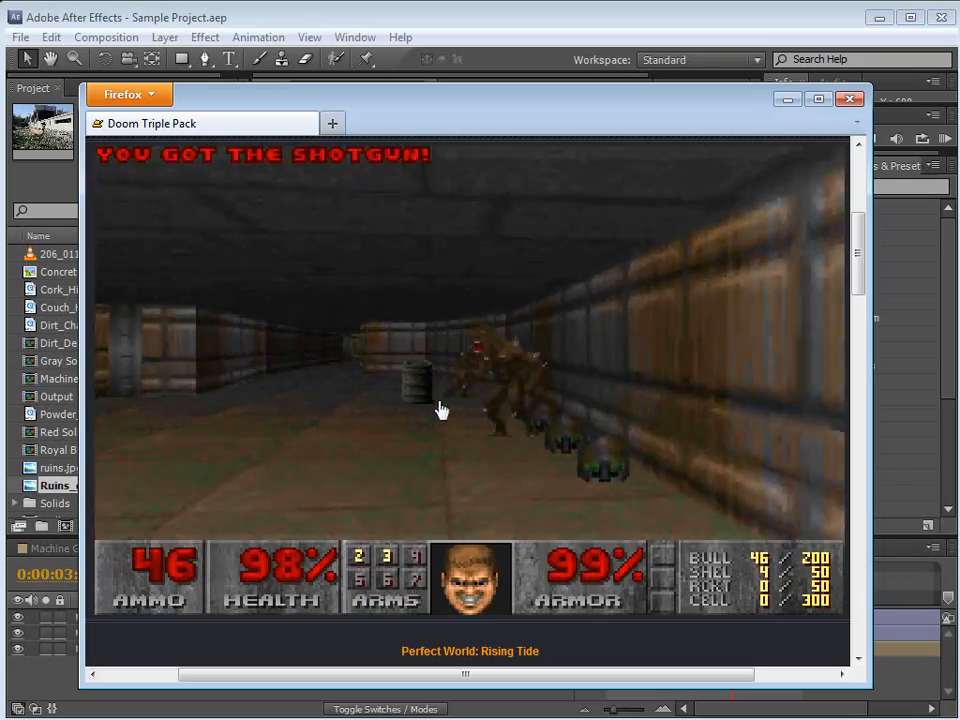
pyautogui.click(441, 409)
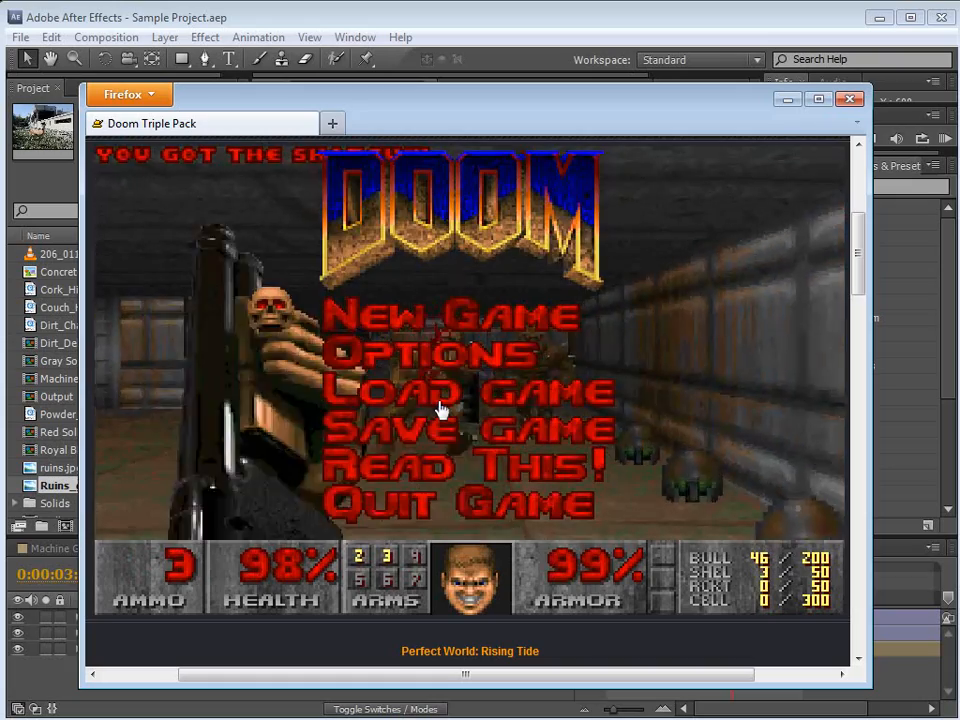
pyautogui.press('Return')
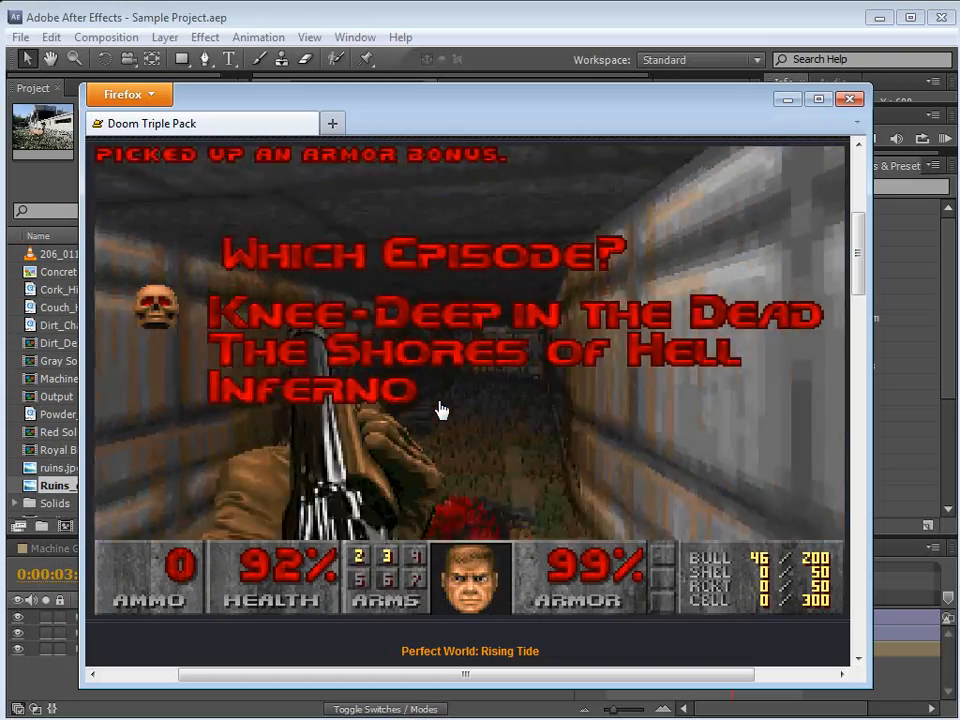
pyautogui.press('Return')
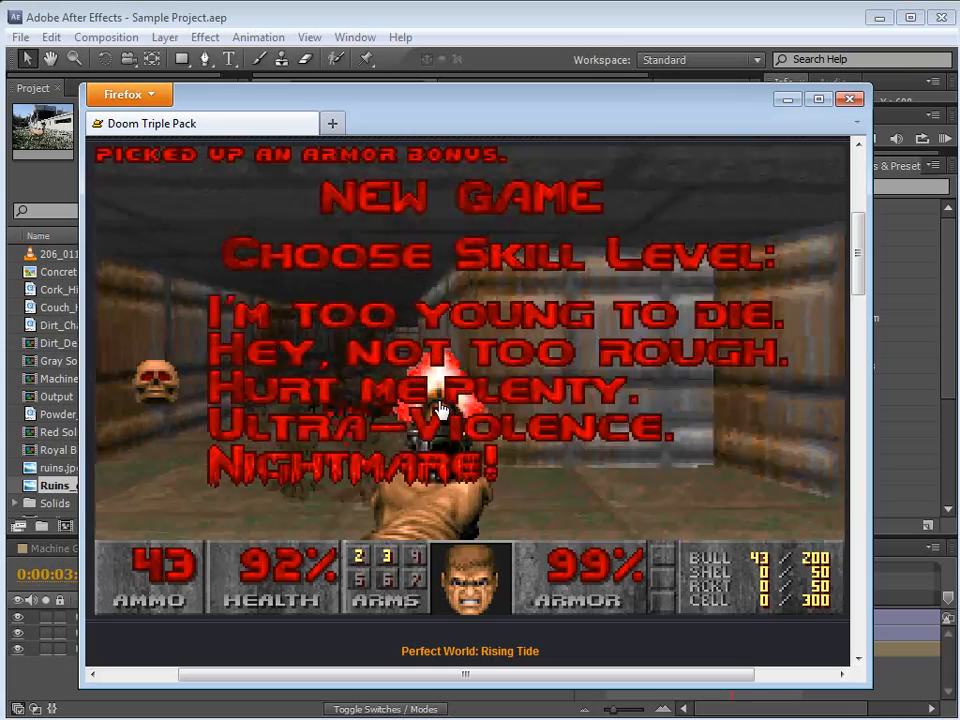
pyautogui.press('Return')
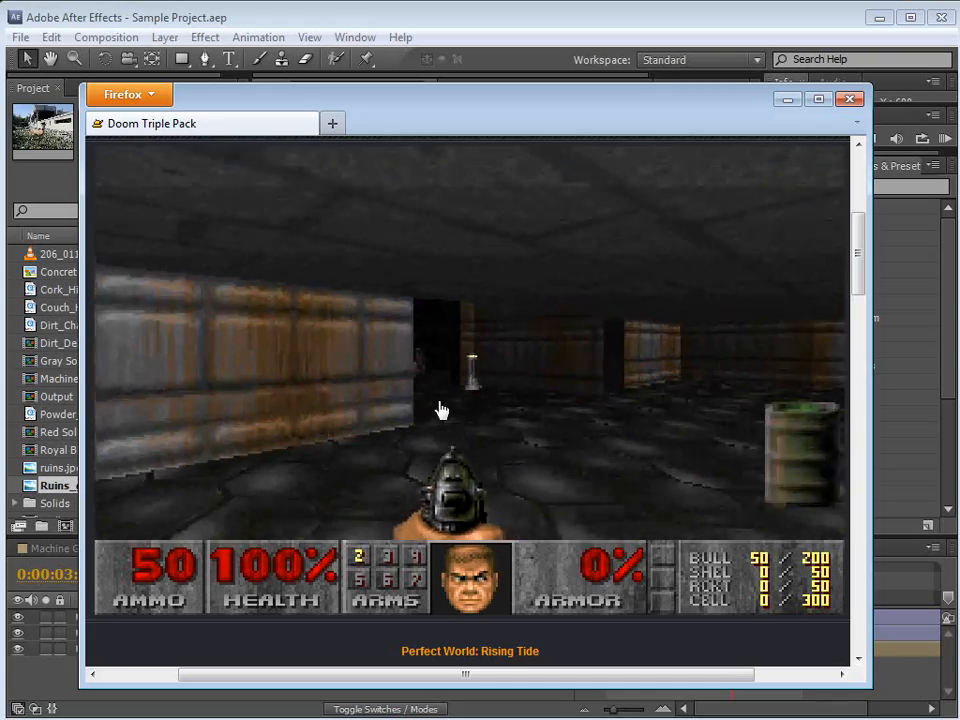
# Walk through the first Doom level to the barrel beside the blue pool and shoot it.
pyautogui.press('Up')
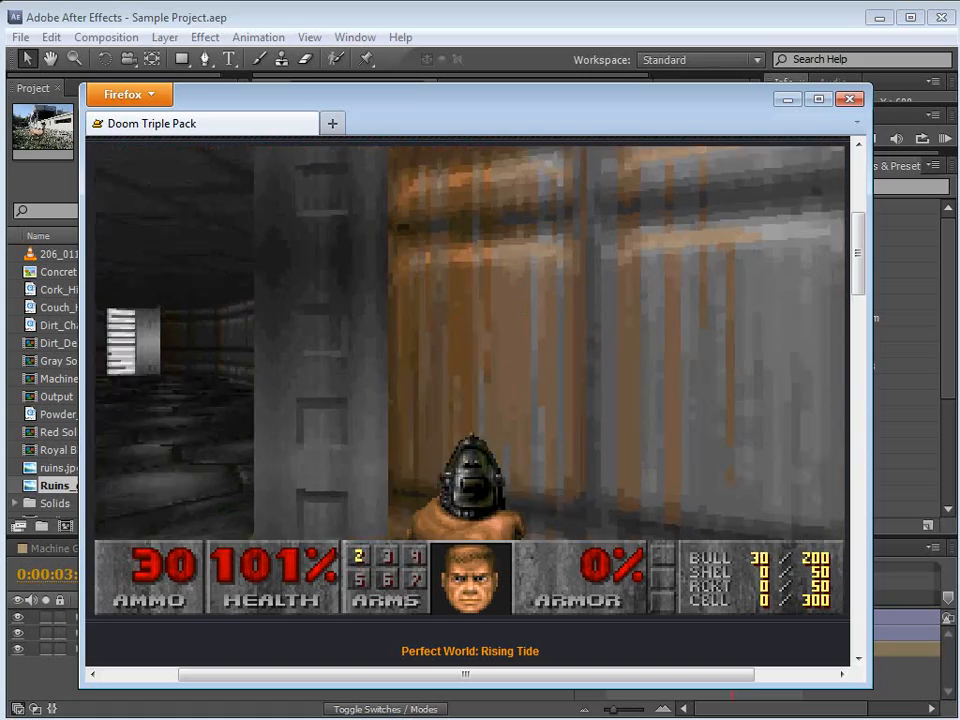
pyautogui.press('Right')
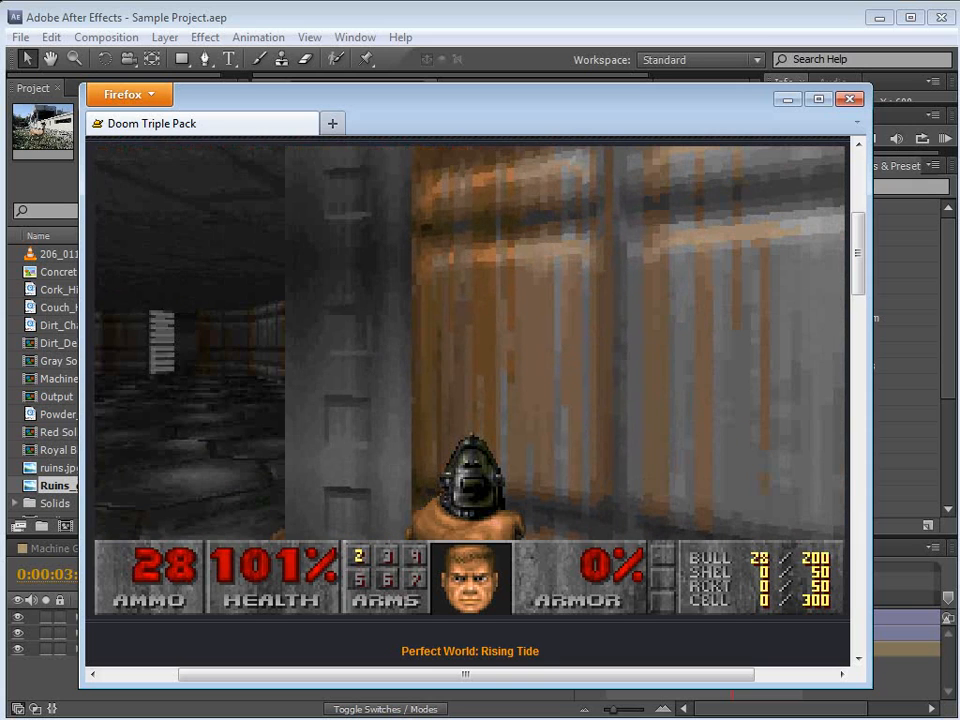
pyautogui.press('Left')
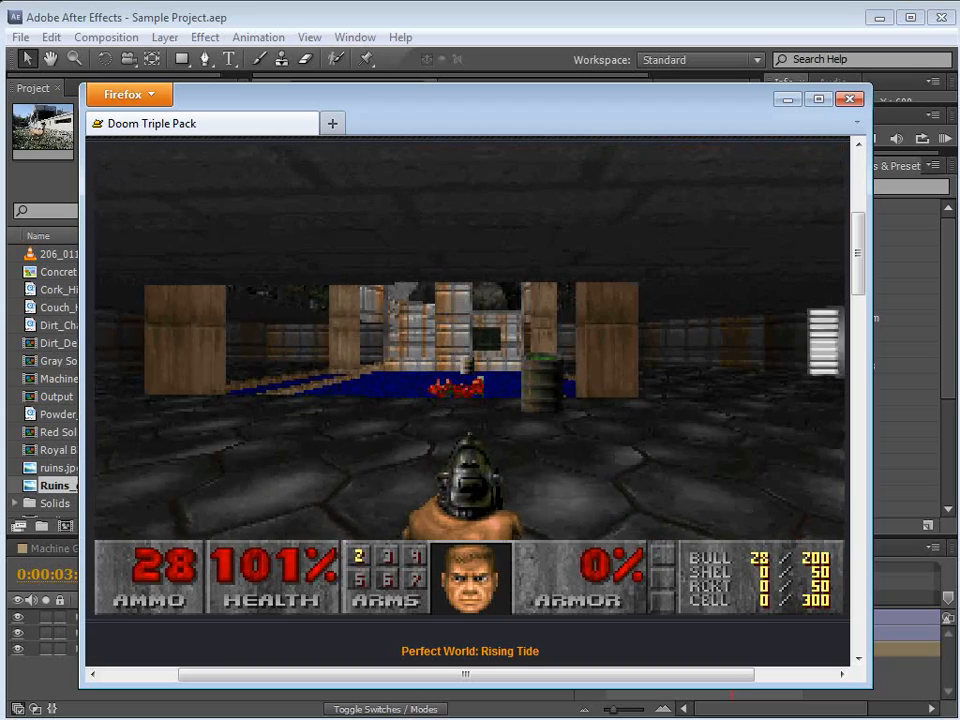
pyautogui.press('Up')
pyautogui.press('Right')
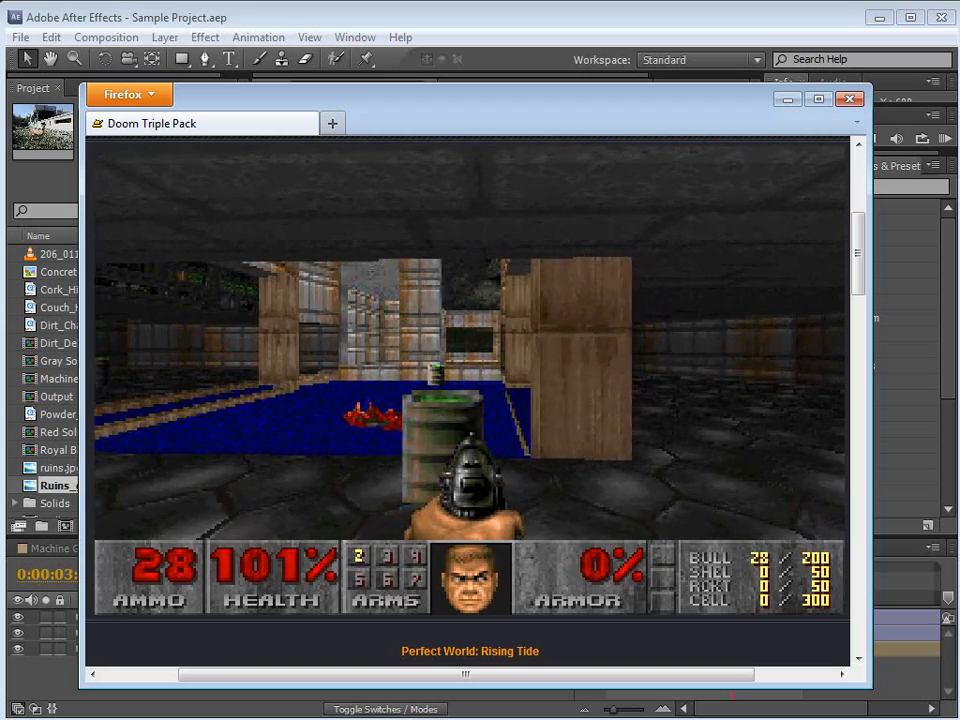
pyautogui.press('Up')
pyautogui.press('Left')
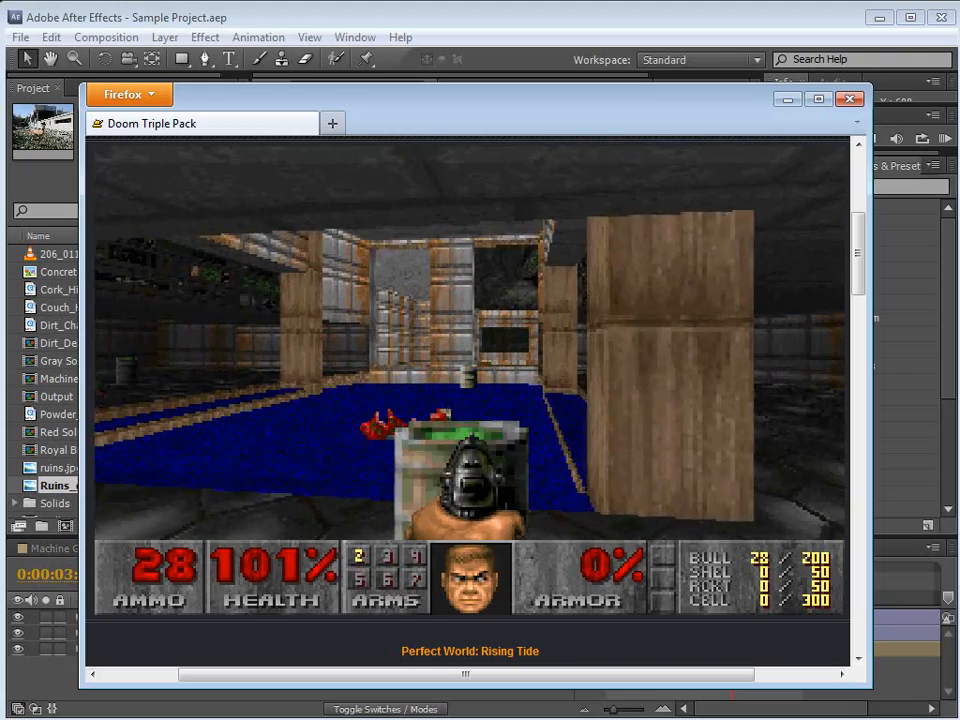
pyautogui.press('ctrl')
pyautogui.press('ctrl')
pyautogui.press('ctrl')
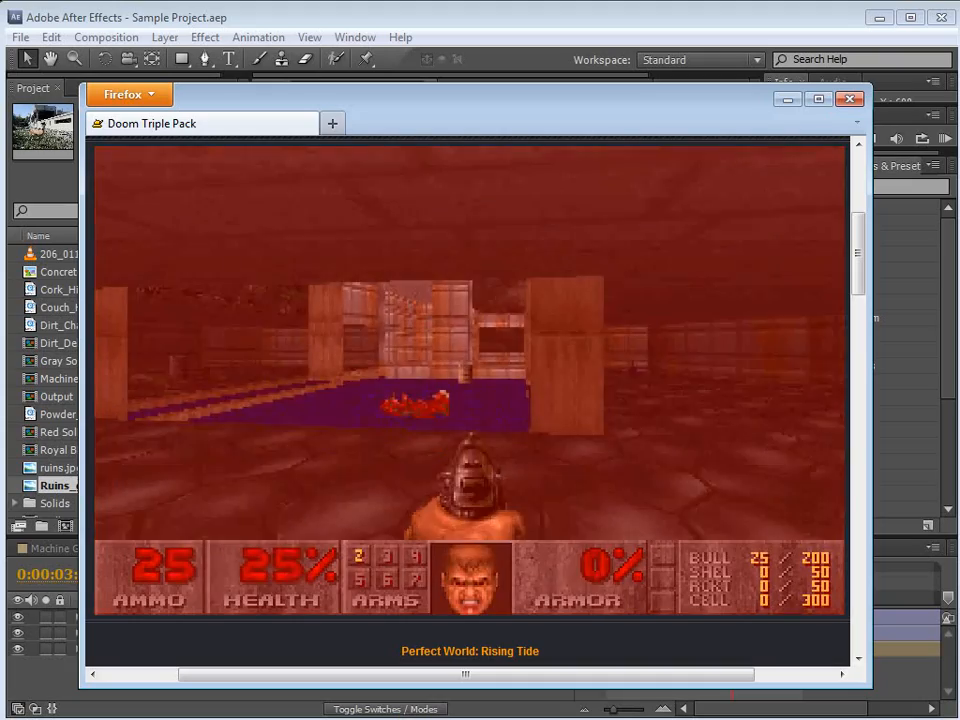
# Turn away from the blue pool toward the barrel near the brown wall and fire at it.
pyautogui.press('Up')
pyautogui.press('Left')
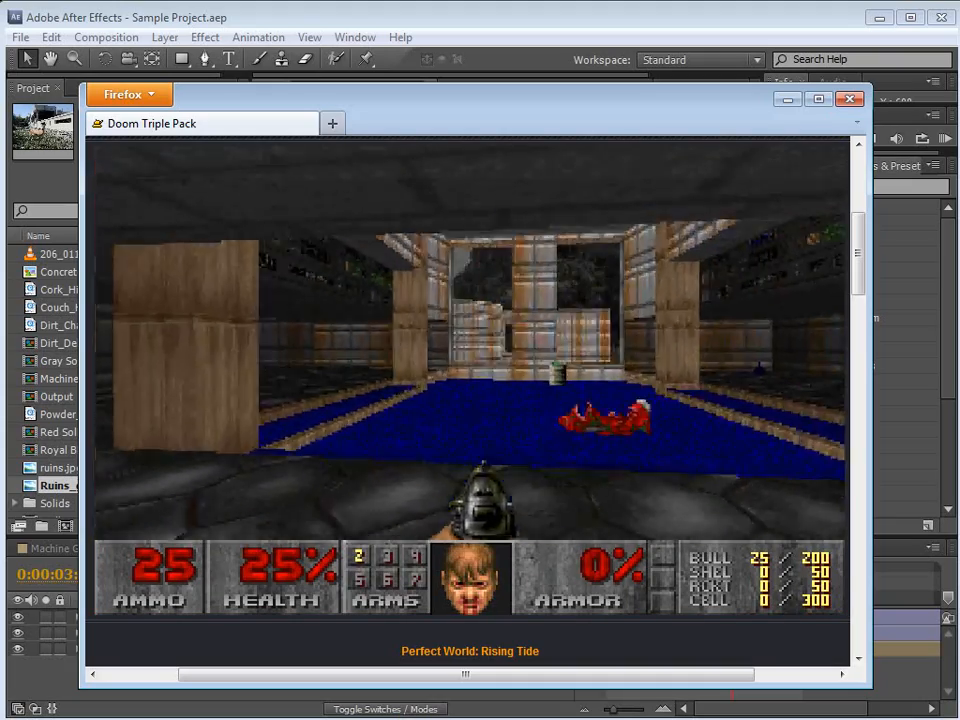
pyautogui.press('Left')
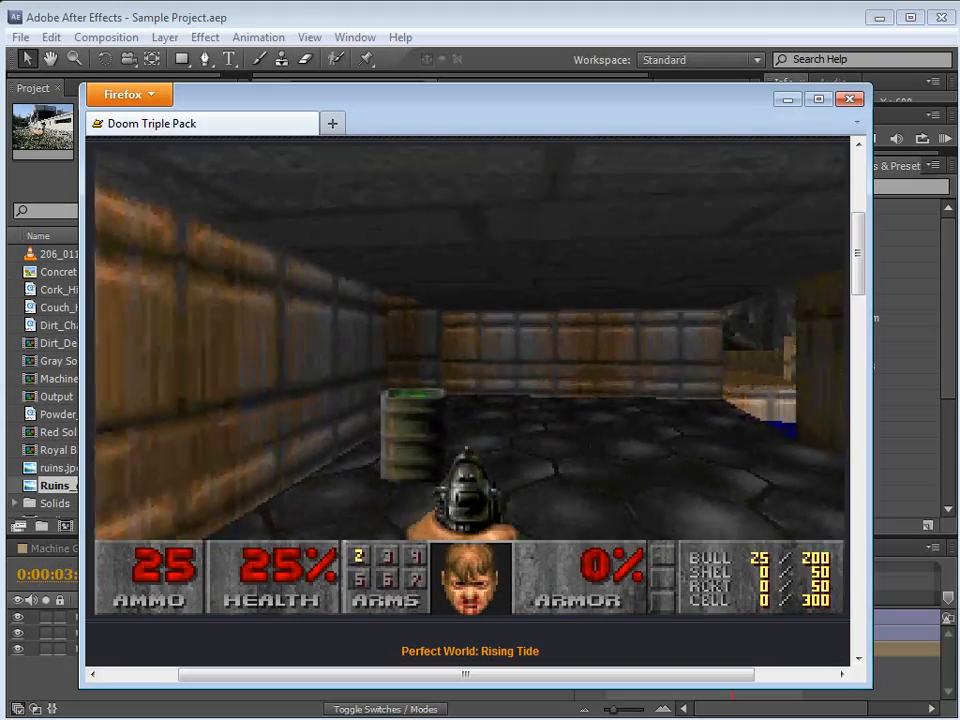
pyautogui.press('ctrl')
pyautogui.press('ctrl')
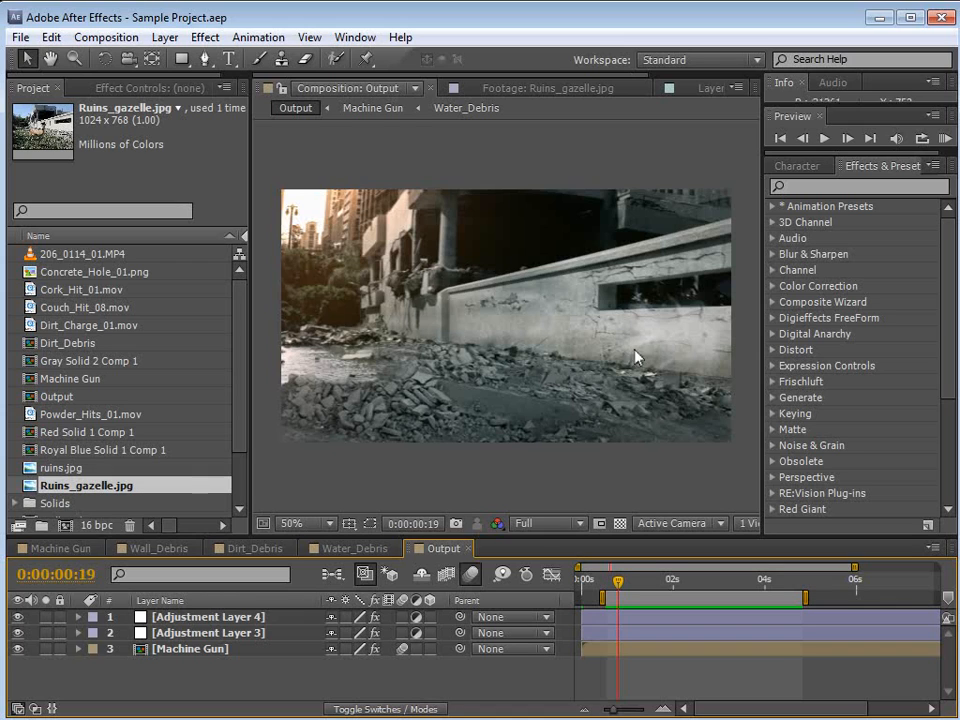
# Back in After Effects, examine the bullet impacts on the water, rubble and wall in the Output composition at several points in time.
pyautogui.click(638, 686)
pyautogui.scroll(2, 410, 365)
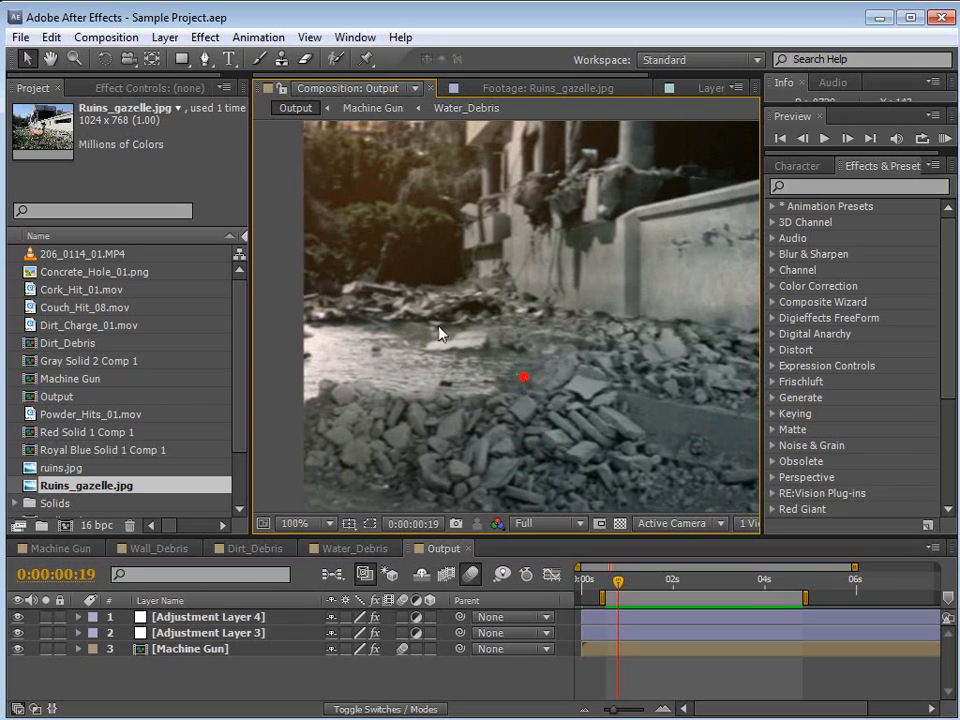
pyautogui.scroll(-2, 433, 366)
pyautogui.press('space')
pyautogui.moveTo(596, 349); pyautogui.dragTo(525, 387)
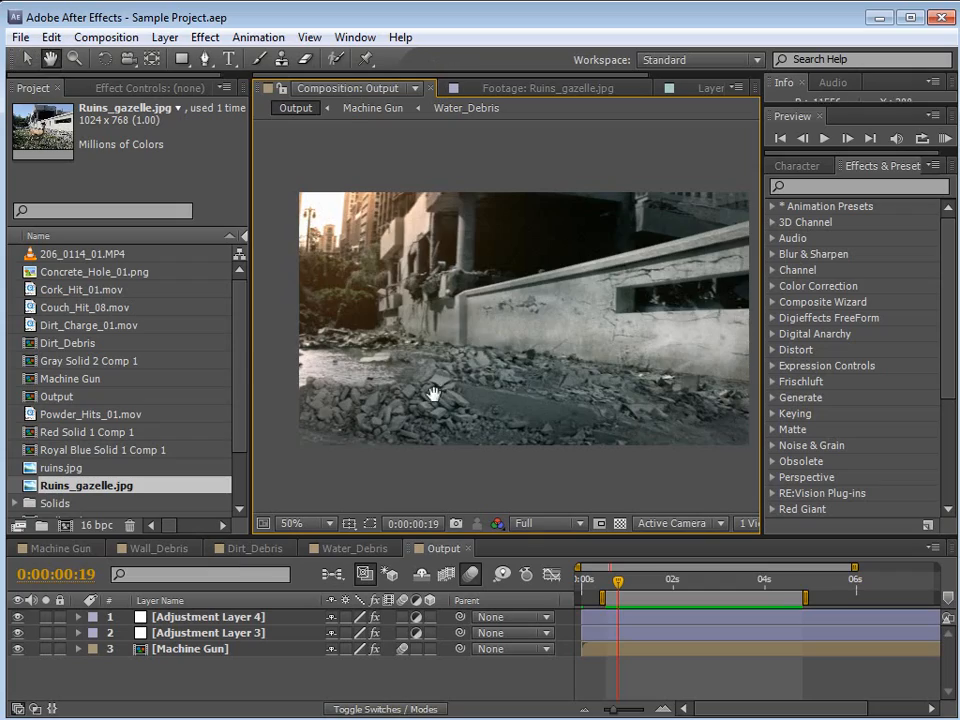
pyautogui.scroll(2, 431, 394)
pyautogui.moveTo(622, 581); pyautogui.dragTo(768, 584)
pyautogui.moveTo(689, 437); pyautogui.dragTo(594, 434)
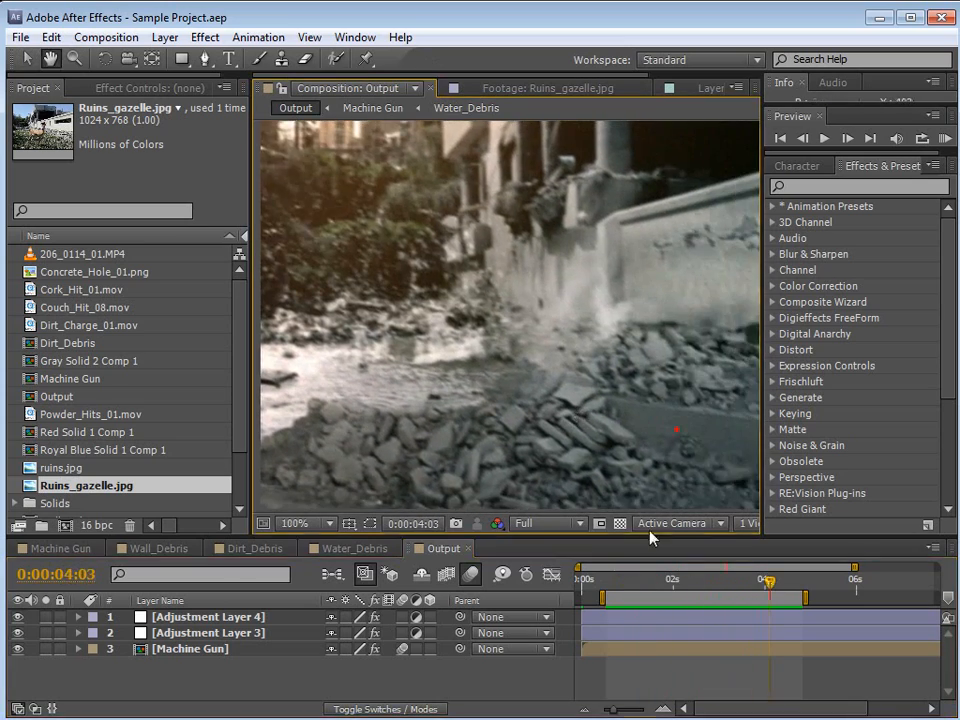
pyautogui.moveTo(770, 586); pyautogui.dragTo(779, 585)
pyautogui.moveTo(616, 585); pyautogui.dragTo(633, 588)
pyautogui.moveTo(704, 355); pyautogui.dragTo(604, 394)
pyautogui.moveTo(643, 590); pyautogui.dragTo(669, 596)
pyautogui.scroll(-2, 560, 398)
pyautogui.moveTo(560, 398); pyautogui.dragTo(562, 399)
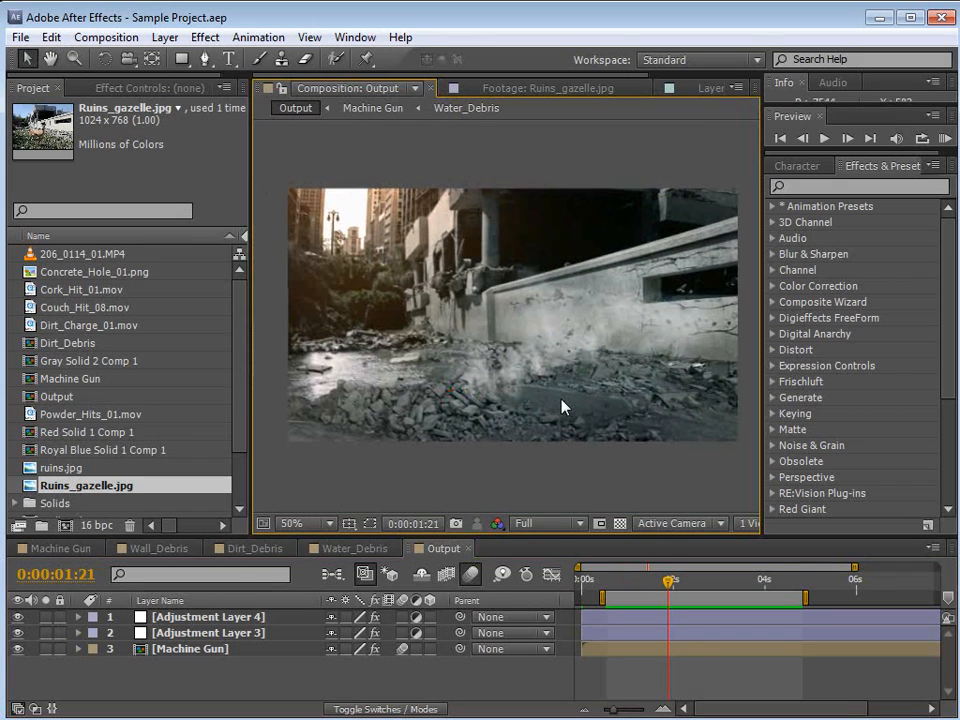
# Show the Position keyframes of the Gun layer in the Machine Gun composition and open Motion Sketch.
pyautogui.click(20, 549)
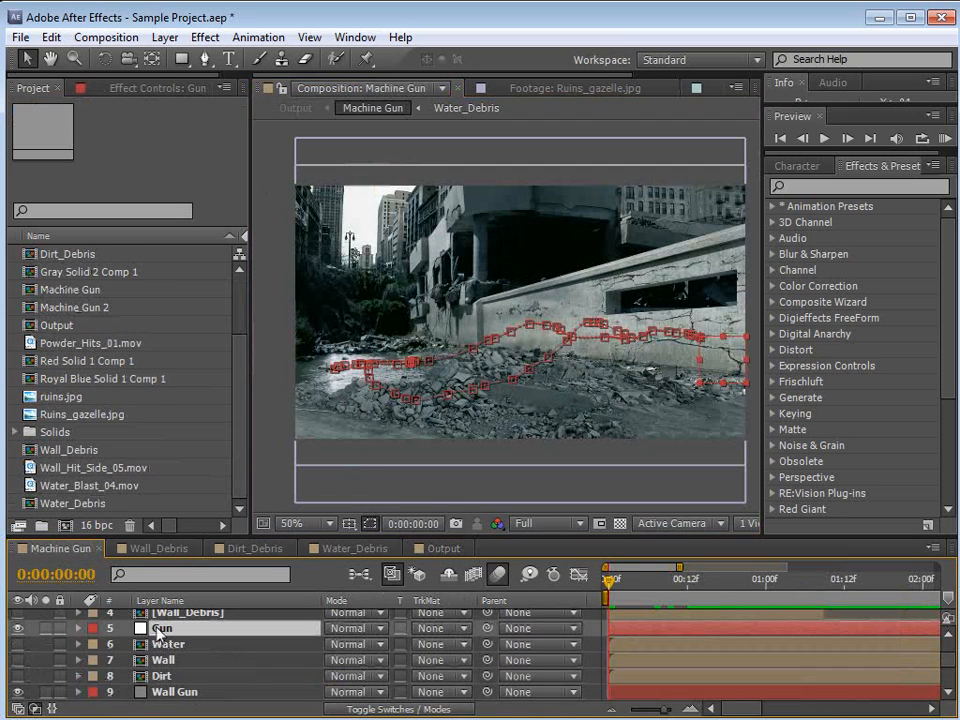
pyautogui.press('p')
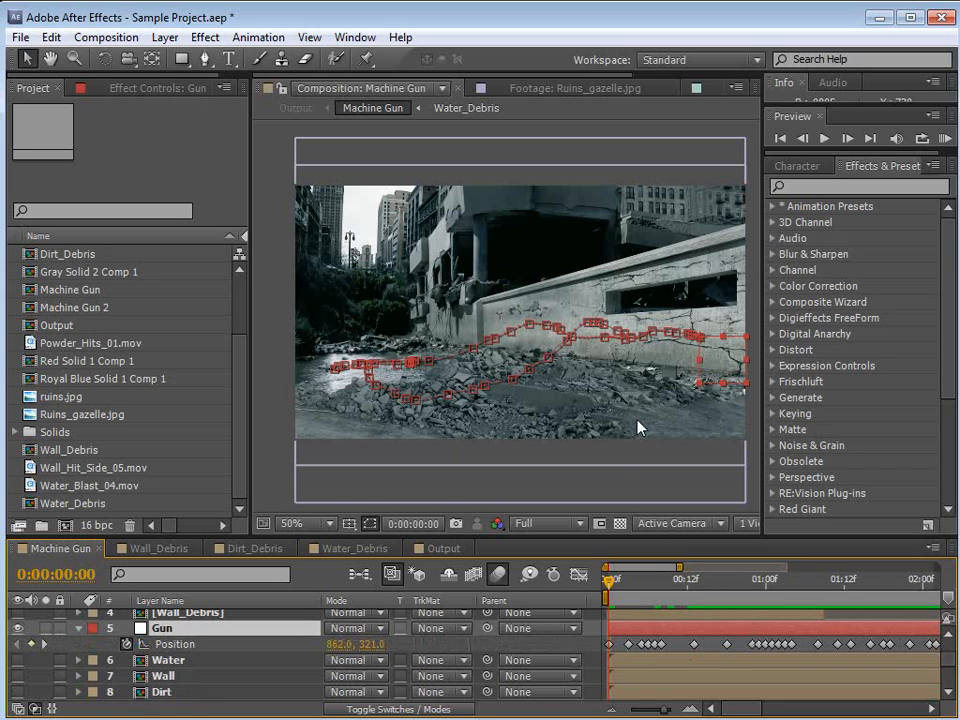
pyautogui.click(355, 38)
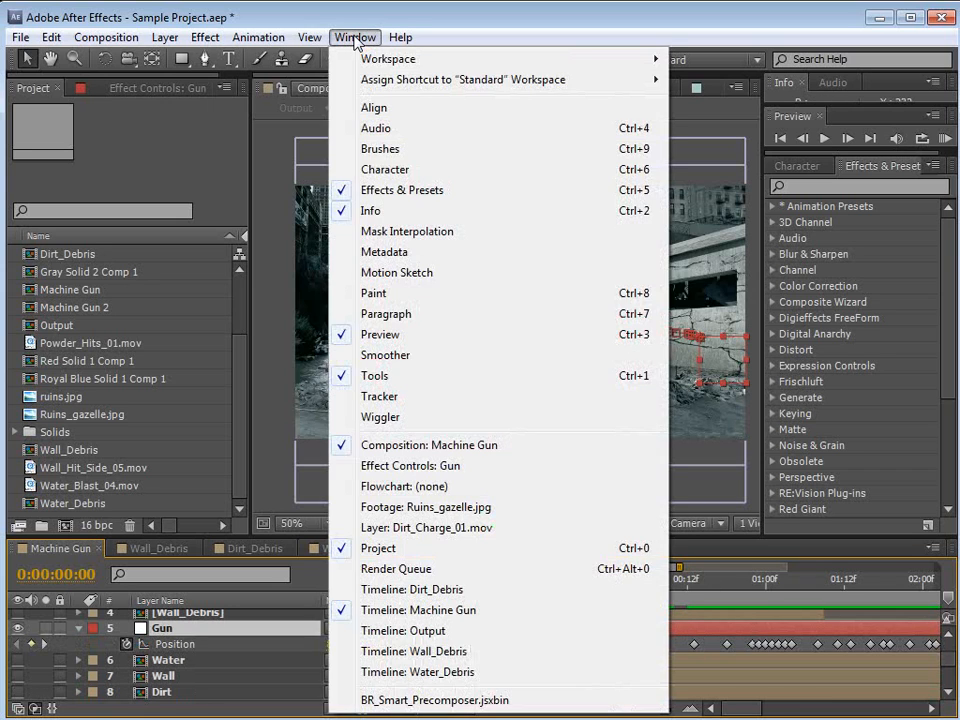
pyautogui.click(396, 272)
pyautogui.click(634, 634)
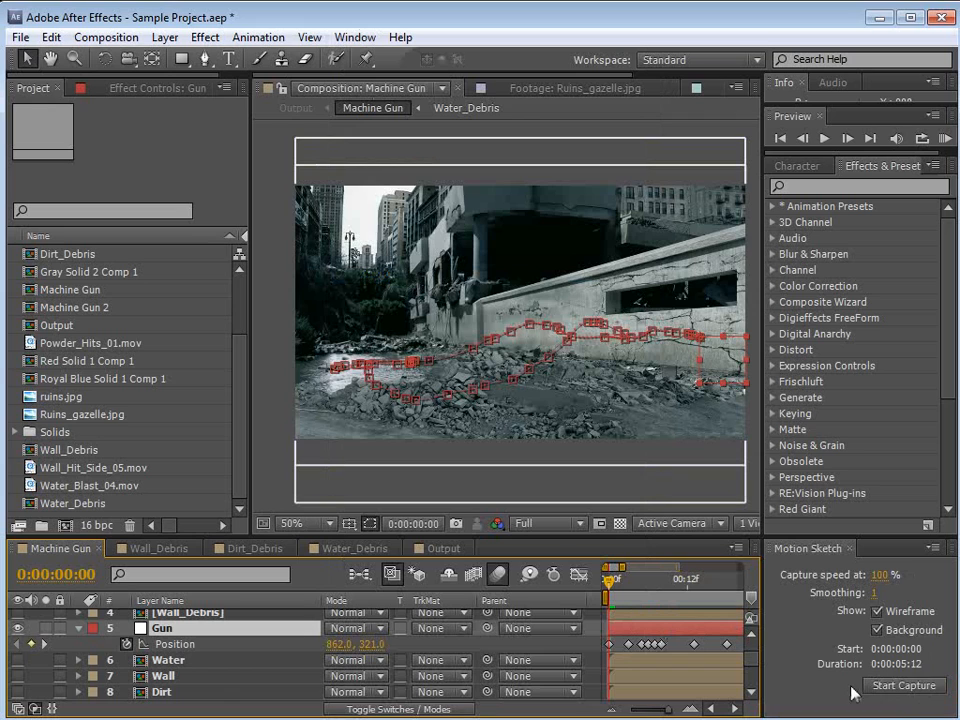
# Record a new Gun motion path over the rubble, water and wall with Motion Sketch, and scrub through its start.
pyautogui.click(880, 682)
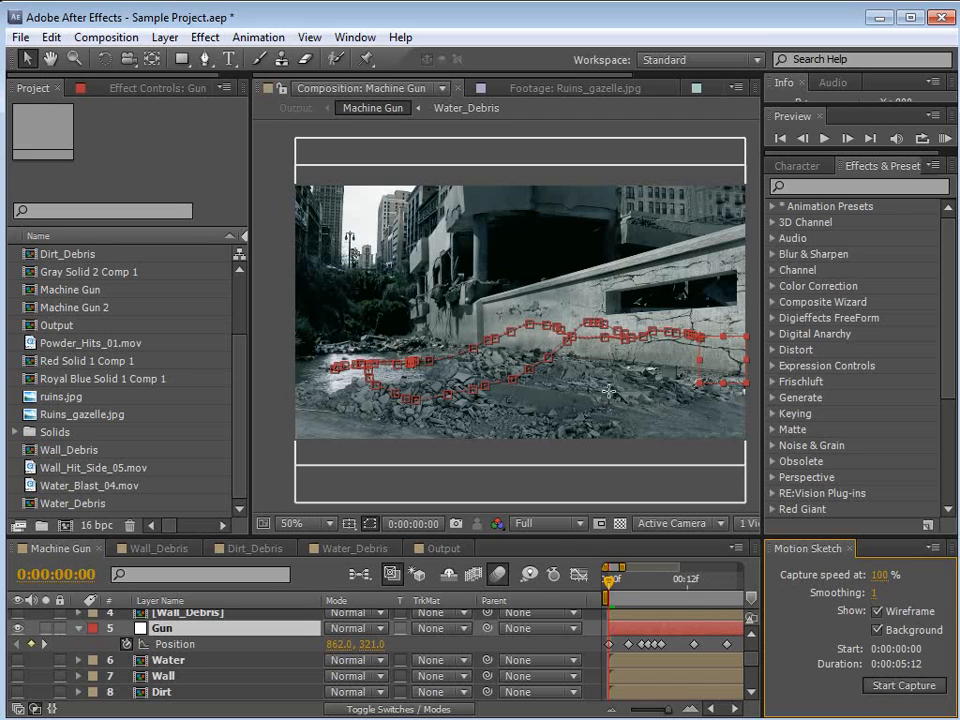
pyautogui.moveTo(600, 395)
pyautogui.mouseDown()
pyautogui.moveTo(461, 400)
pyautogui.moveTo(389, 383)
pyautogui.moveTo(377, 356)
pyautogui.moveTo(364, 357)
pyautogui.moveTo(412, 373)
pyautogui.mouseUp()
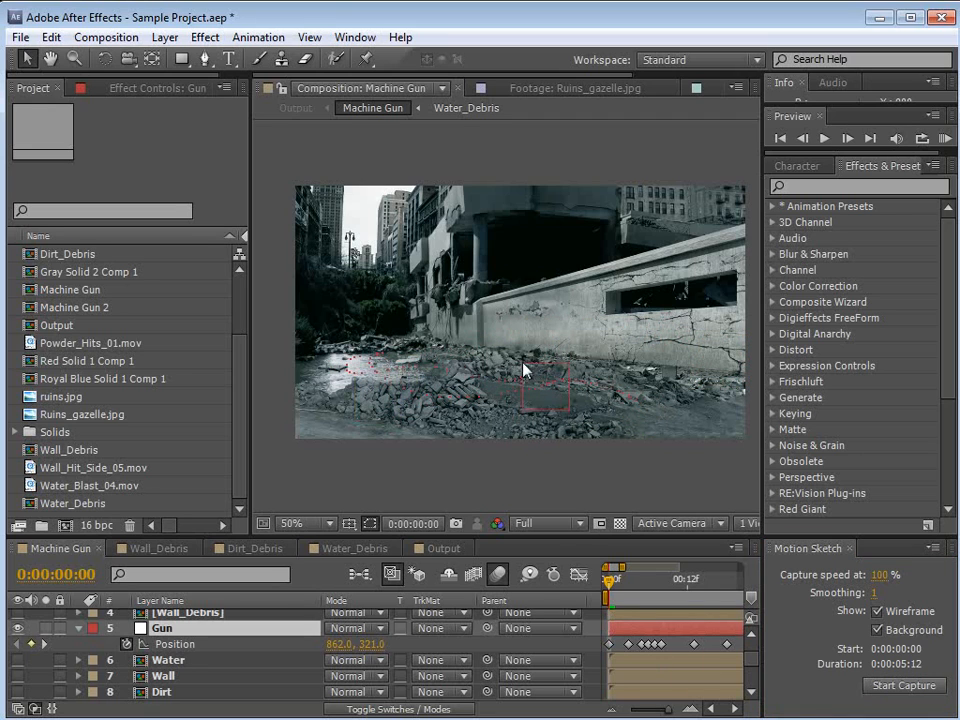
pyautogui.moveTo(552, 343)
pyautogui.mouseDown()
pyautogui.moveTo(681, 336)
pyautogui.moveTo(560, 336)
pyautogui.mouseUp()
pyautogui.press(';')
pyautogui.click(692, 641)
pyautogui.moveTo(609, 582)
pyautogui.mouseDown()
pyautogui.moveTo(669, 583)
pyautogui.moveTo(626, 580)
pyautogui.mouseUp()
# Preview the Output composition with the newly recorded gun path.
pyautogui.click(446, 549)
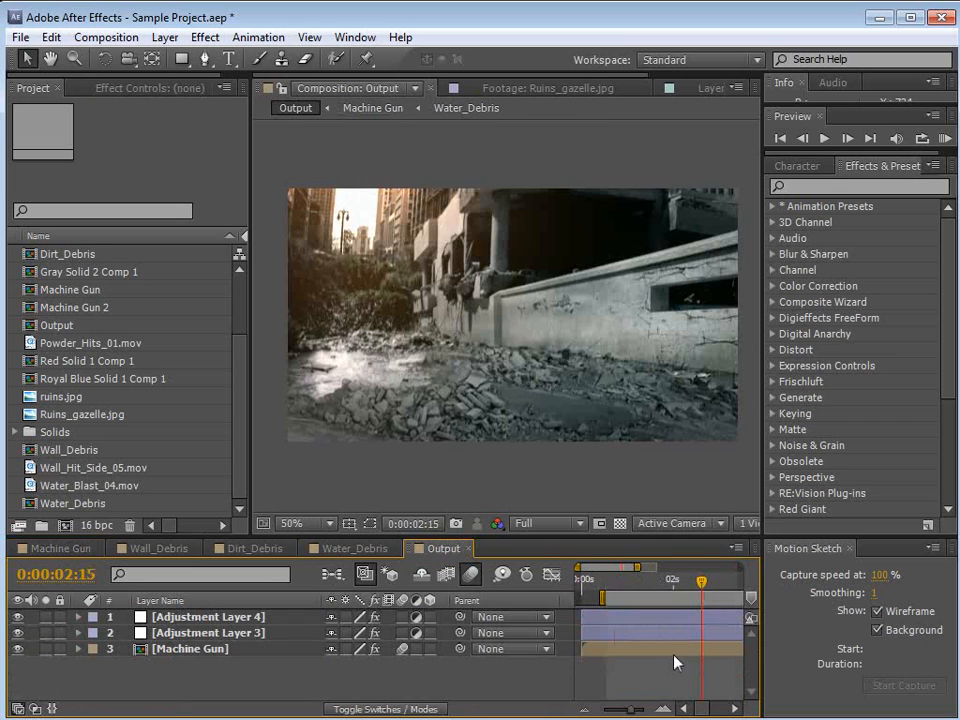
pyautogui.scroll(-3, 683, 677)
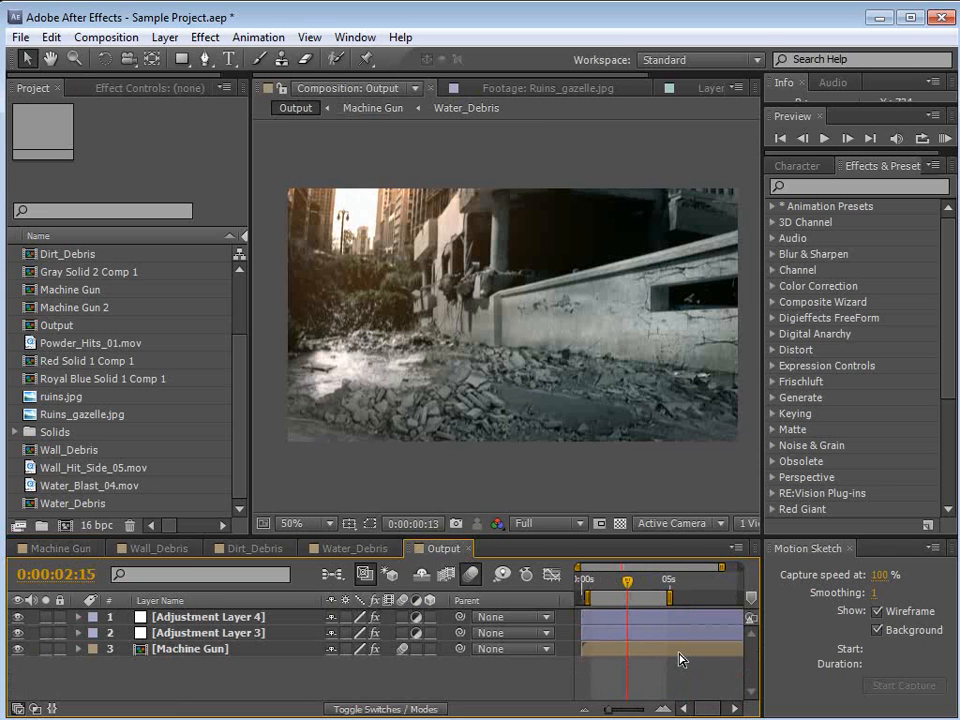
pyautogui.press('space')
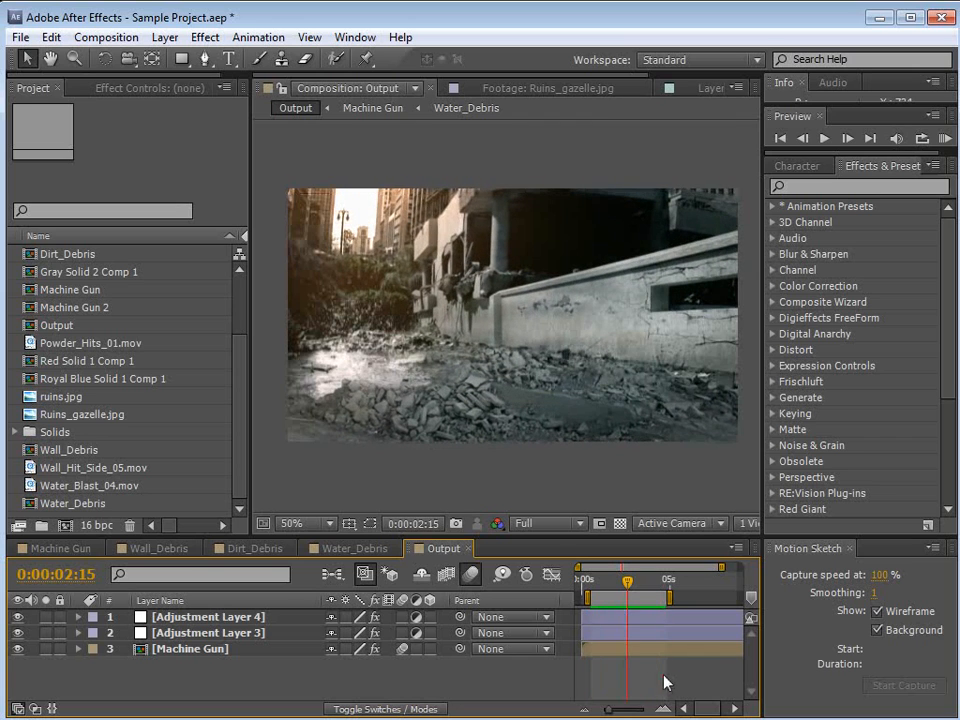
# Set the Gun layer's Firerate slider to 5 in the Machine Gun composition, hide the layer controls and return to the first frame.
pyautogui.click(60, 548)
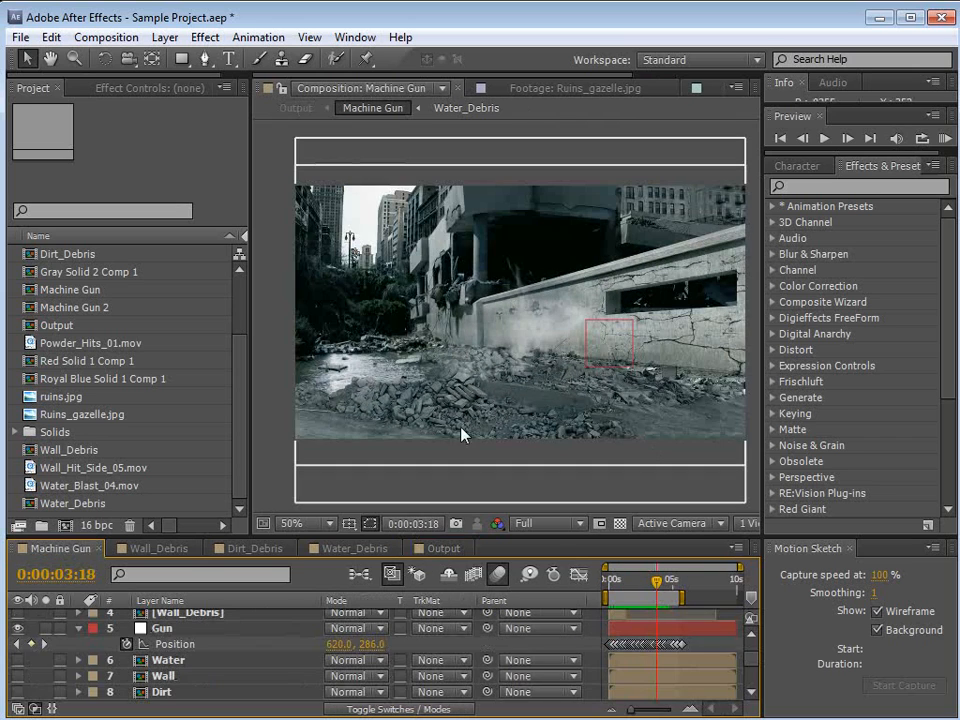
pyautogui.click(160, 630)
pyautogui.click(118, 92)
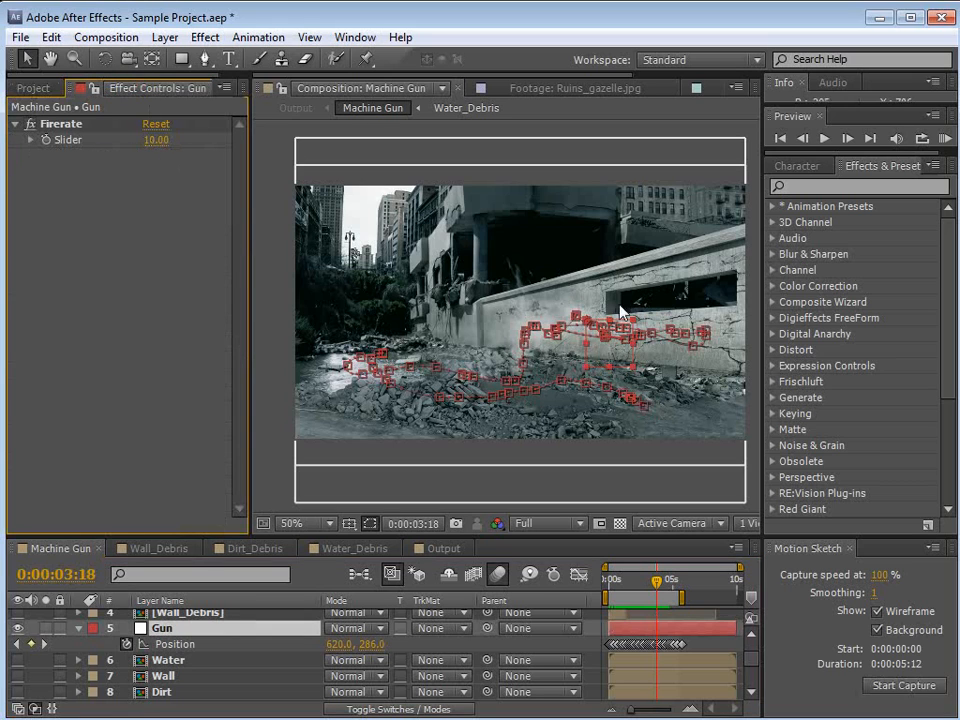
pyautogui.click(155, 140)
pyautogui.write('5')
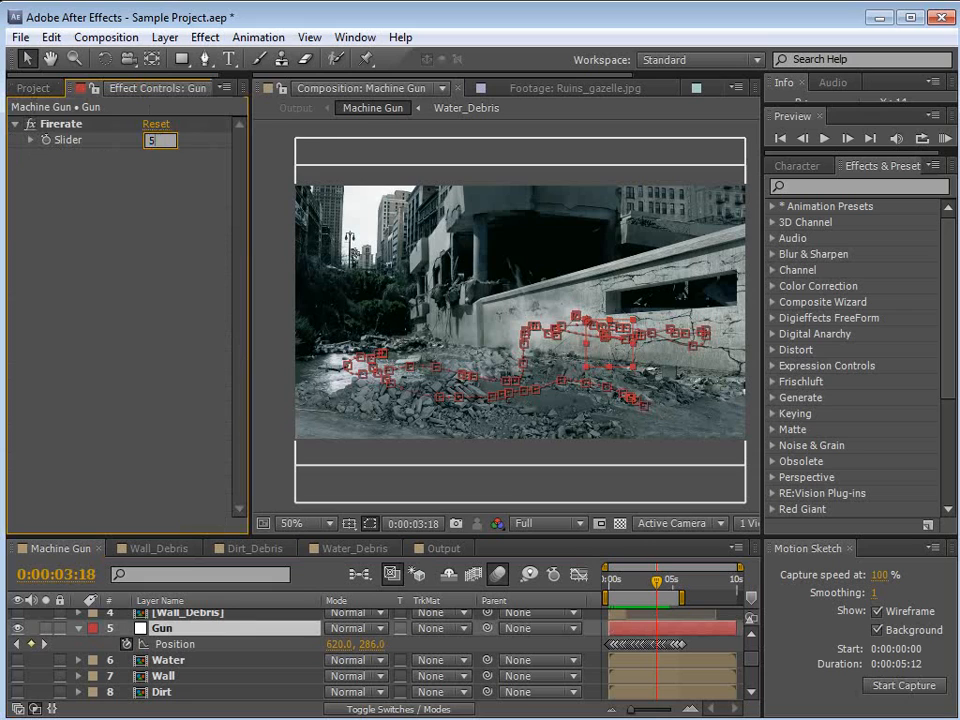
pyautogui.press('Return')
pyautogui.hotkey('ctrl', 'shift', 'h')
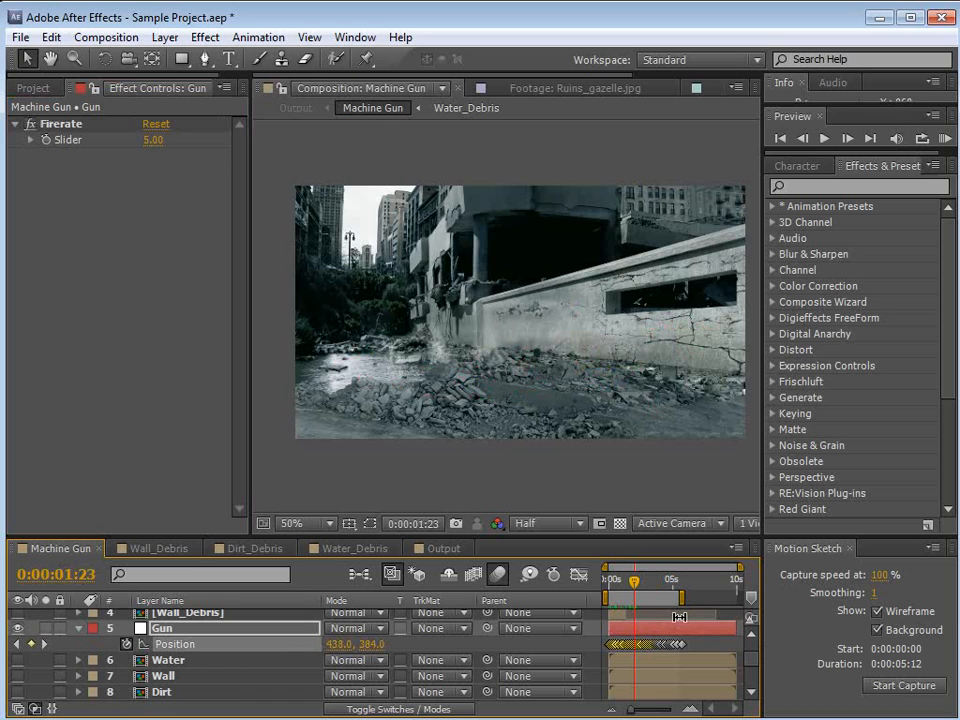
pyautogui.press('Home')
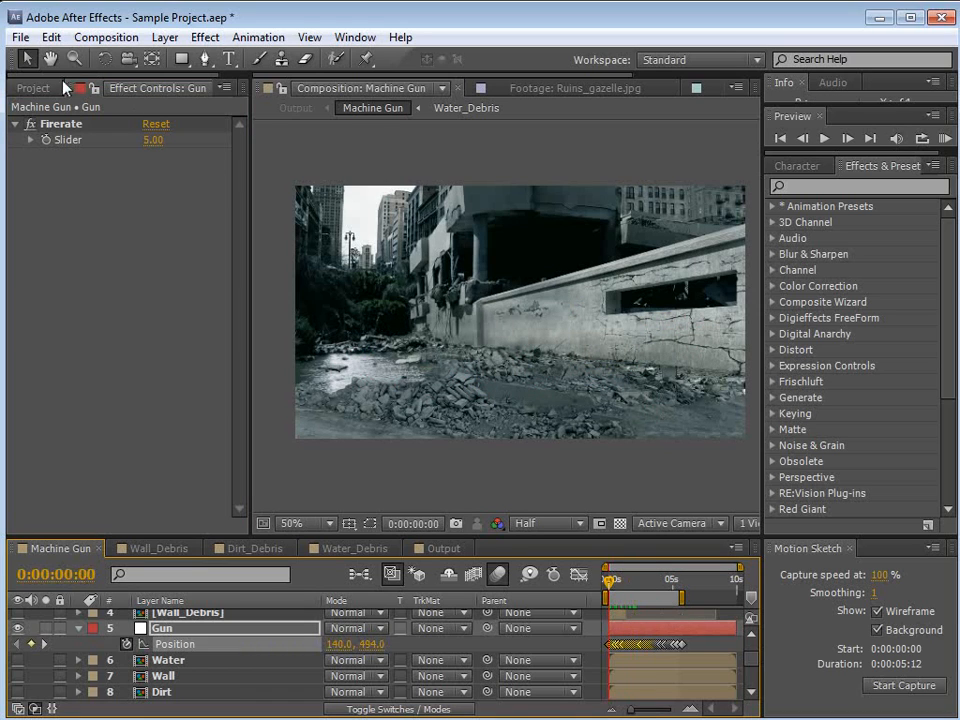
# Create a new 960 x 540 composition with the default name and the other settings unchanged.
pyautogui.click(31, 88)
pyautogui.click(107, 37)
pyautogui.click(148, 59)
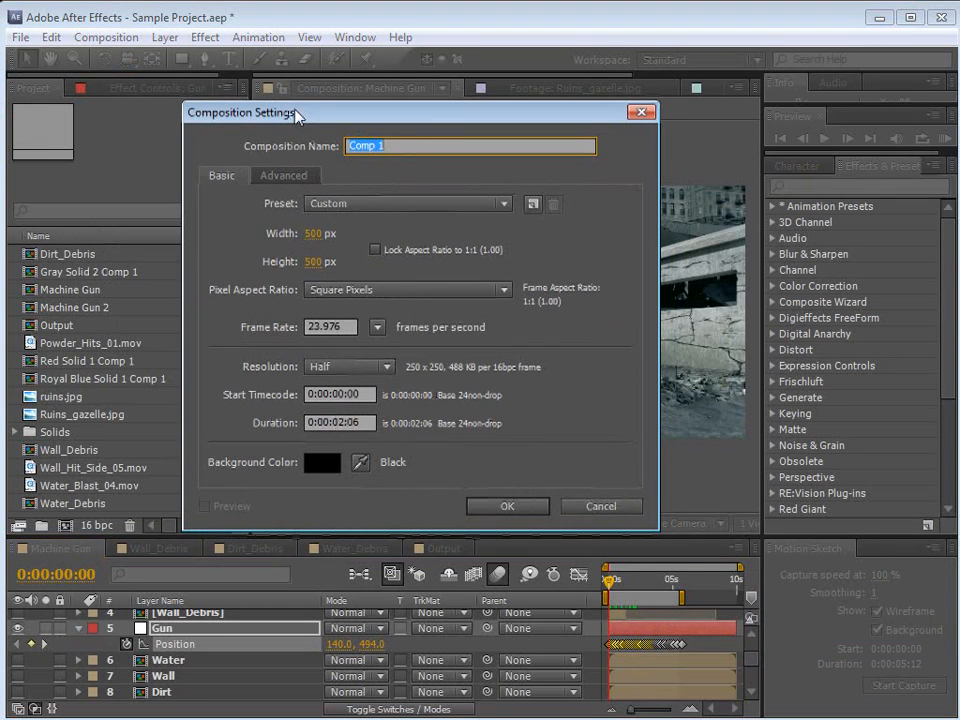
pyautogui.click(316, 233)
pyautogui.write('960')
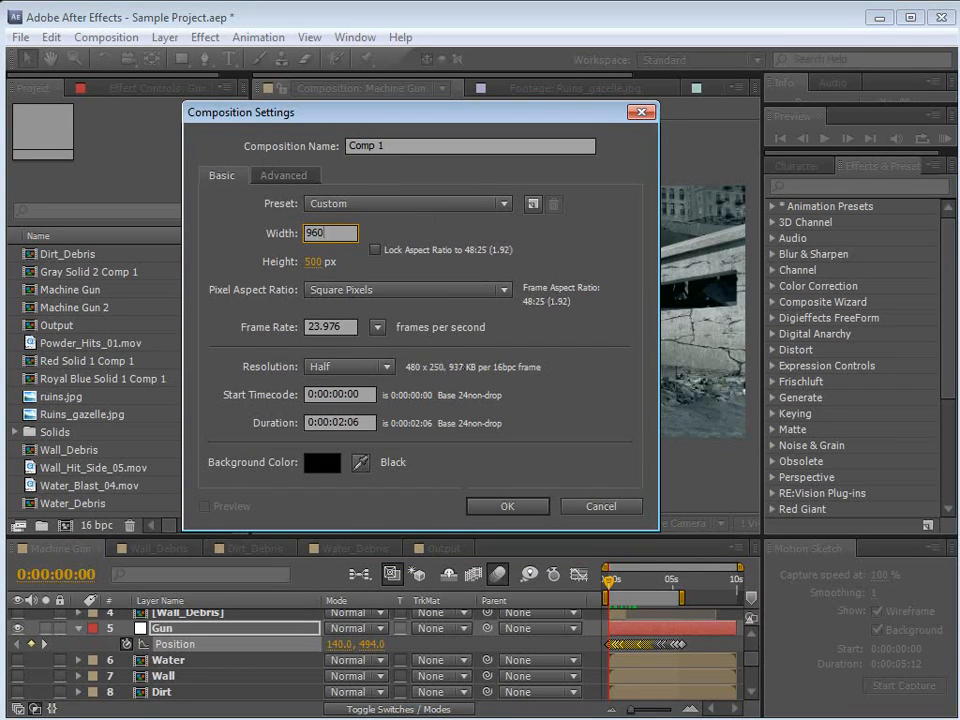
pyautogui.press('Tab')
pyautogui.write('540')
pyautogui.press('Return')
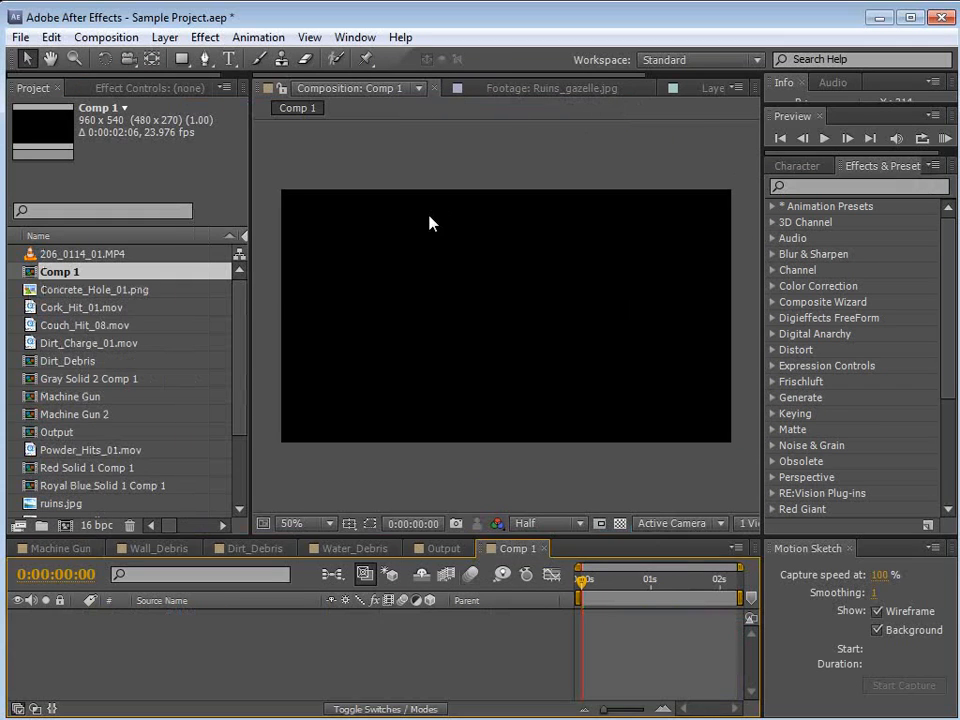
# Add ruins.jpg to Comp 1 as a layer and fit it to the composition width.
pyautogui.scroll(-2, 230, 323)
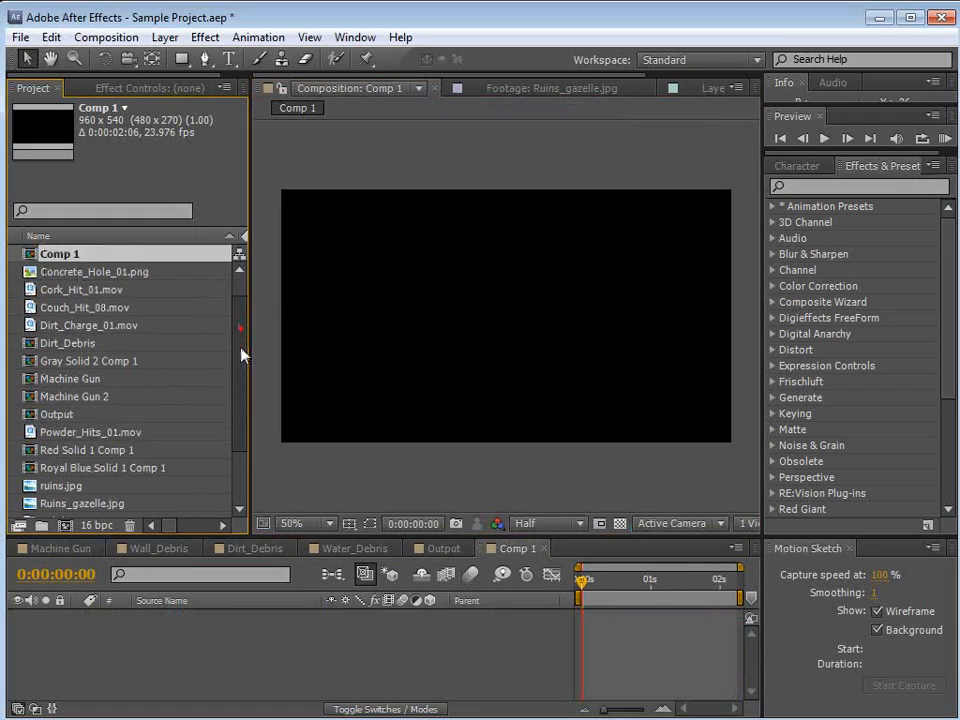
pyautogui.moveTo(43, 405); pyautogui.dragTo(640, 625)
pyautogui.click(494, 306)
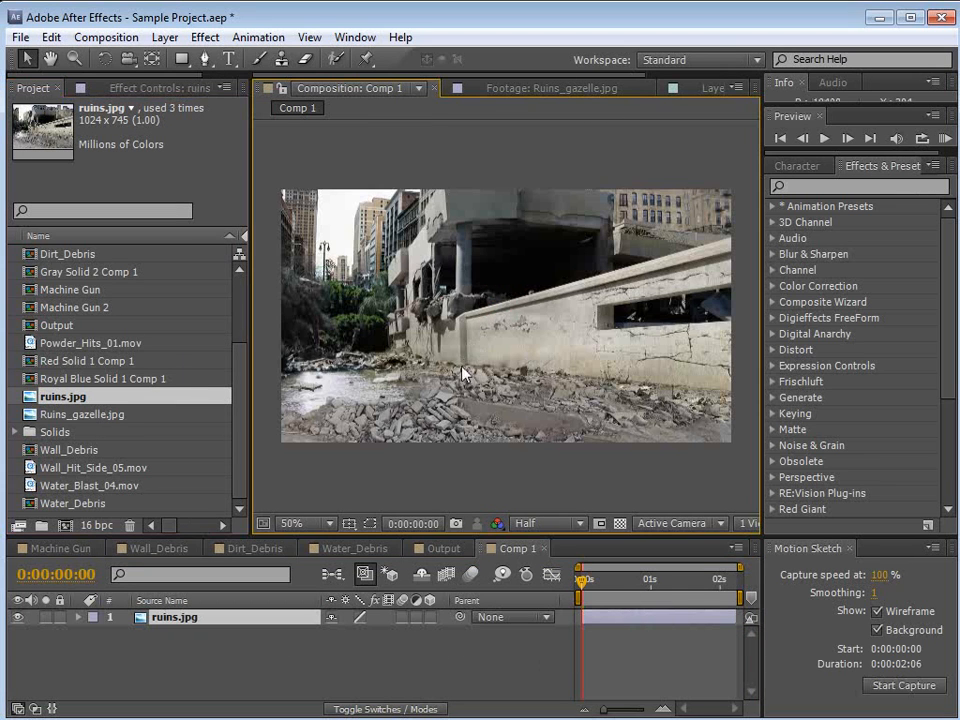
pyautogui.rightClick(429, 280)
pyautogui.click(460, 370)
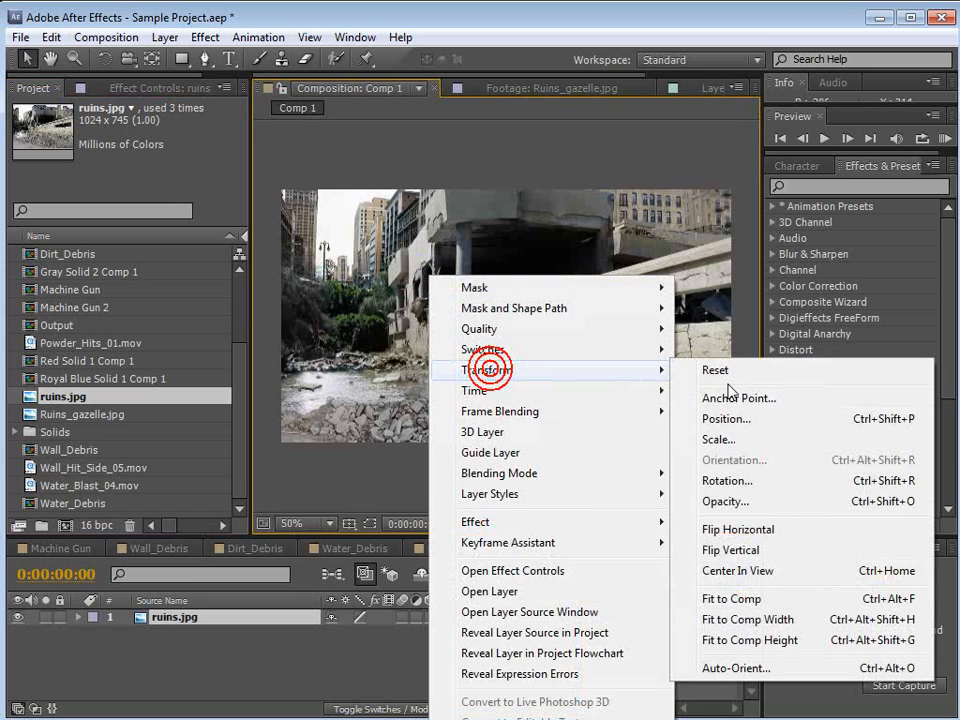
pyautogui.click(748, 620)
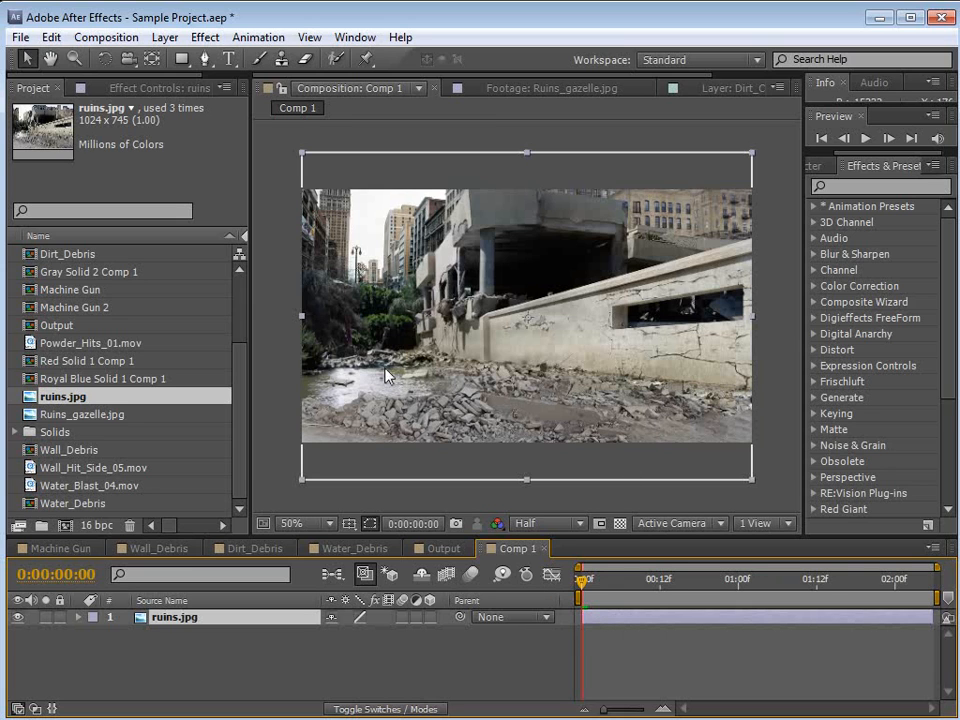
# Create a 960 x 540 solid named Particular above the ruins.jpg layer.
pyautogui.click(165, 37)
pyautogui.moveTo(176, 59)
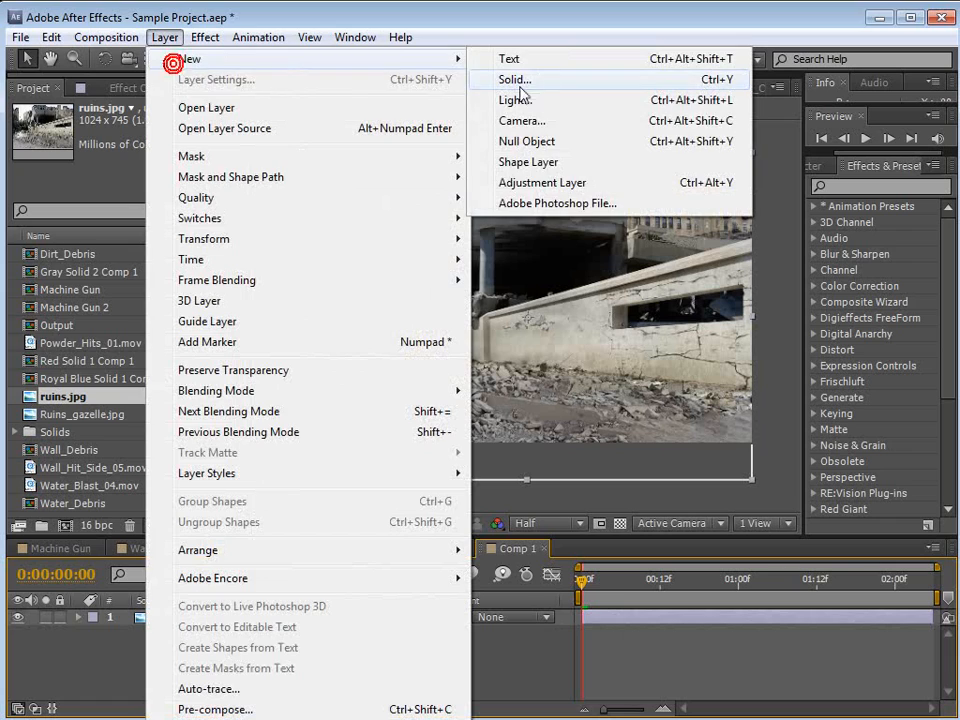
pyautogui.click(514, 82)
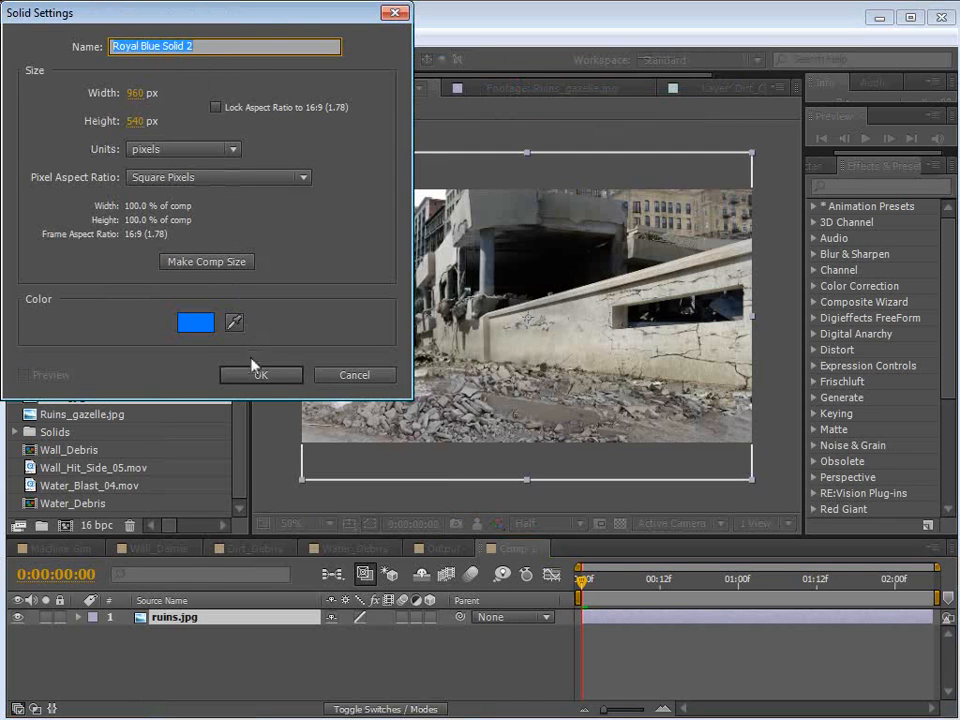
pyautogui.write('Particular')
pyautogui.press('Return')
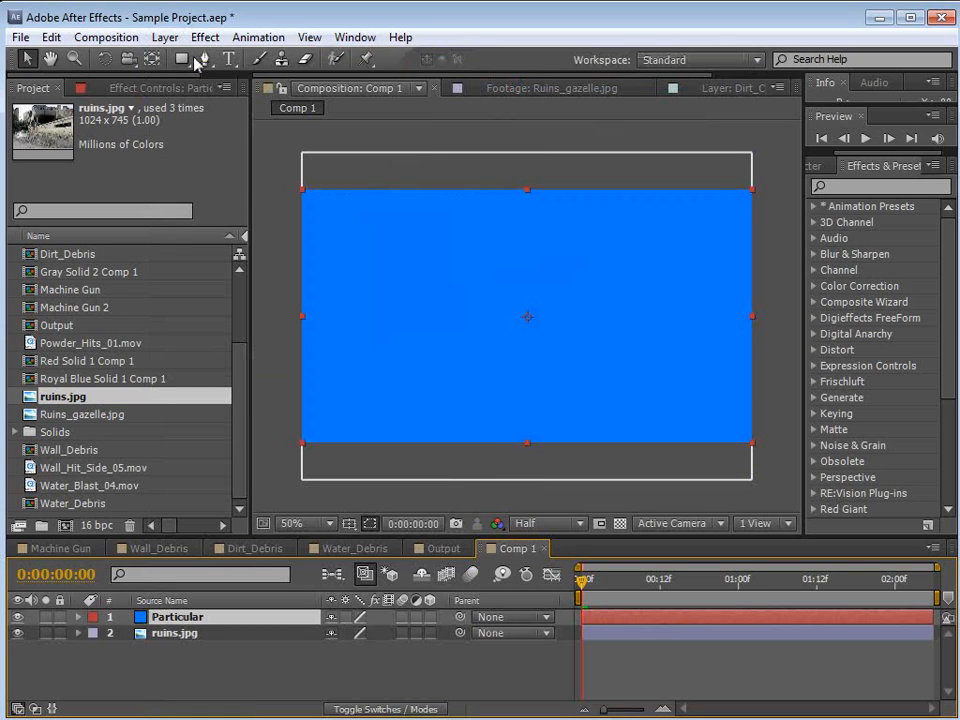
# Apply the Trapcode Particular effect to the Particular solid.
pyautogui.click(205, 37)
pyautogui.moveTo(293, 686)
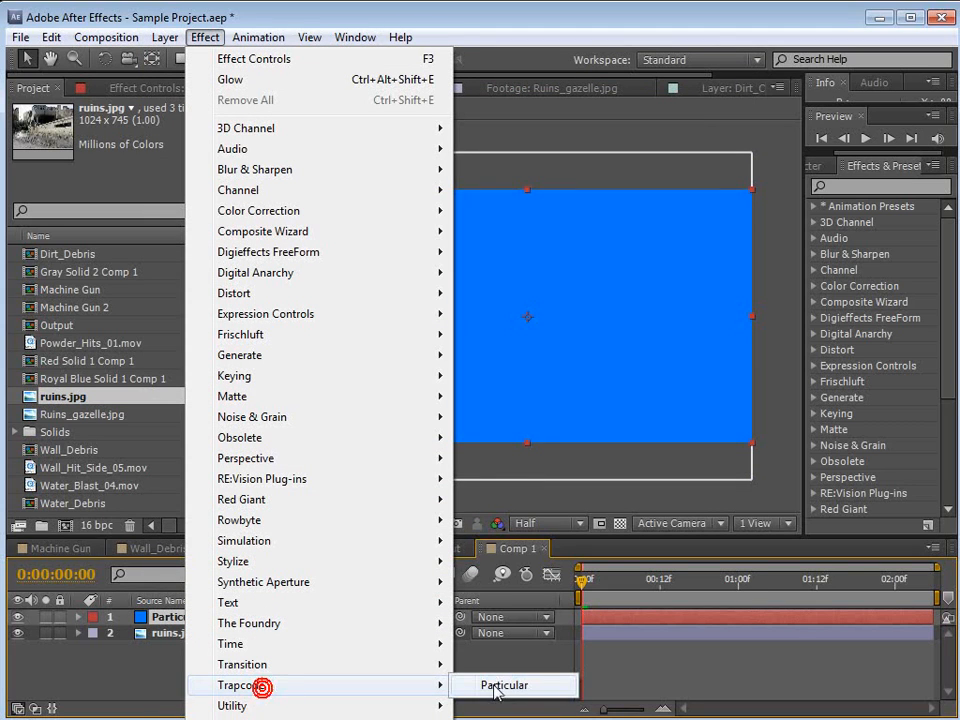
pyautogui.click(517, 689)
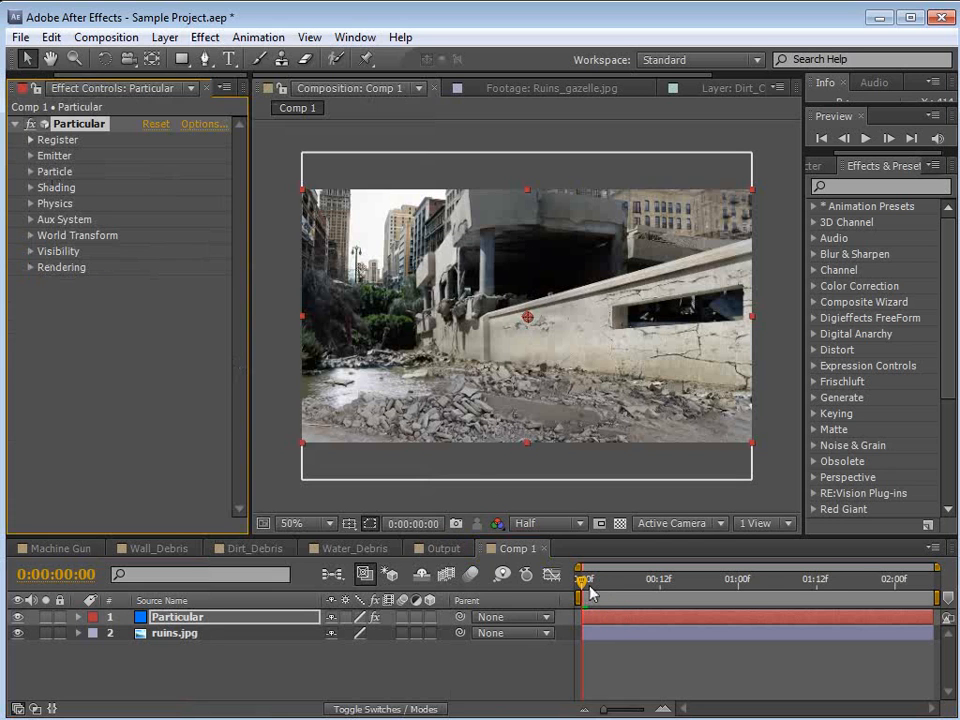
# Add a null object to Comp 1 and rename it Gun.
pyautogui.click(164, 37)
pyautogui.moveTo(176, 58)
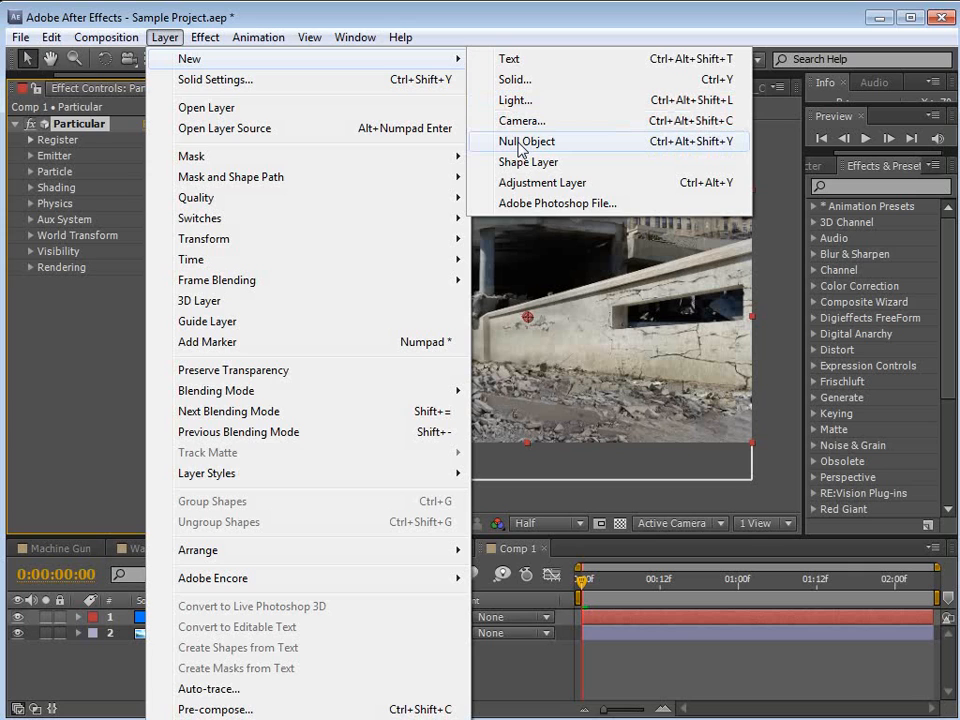
pyautogui.click(518, 143)
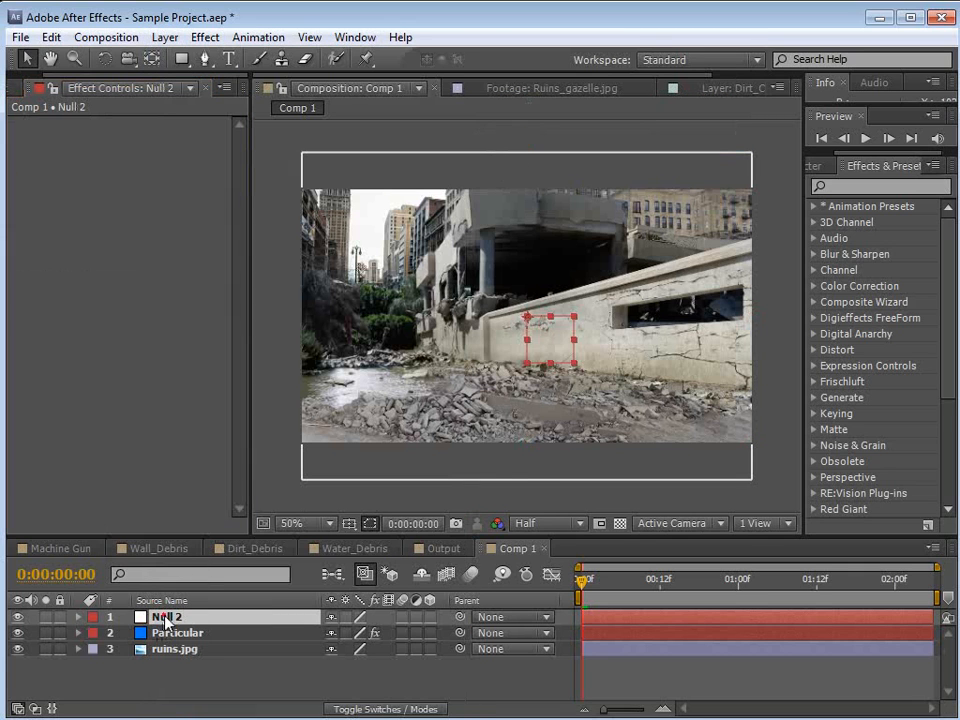
pyautogui.press('Return')
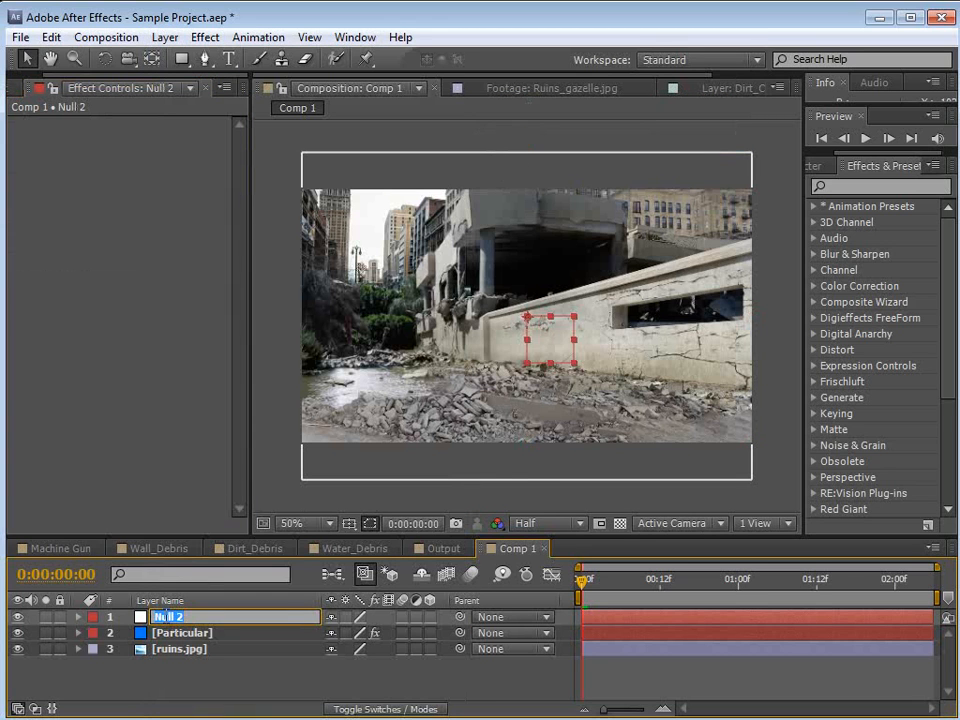
pyautogui.press('Return')
# Link Particular's emitter Position XY to the Gun null's Position with an expression.
pyautogui.click(165, 632)
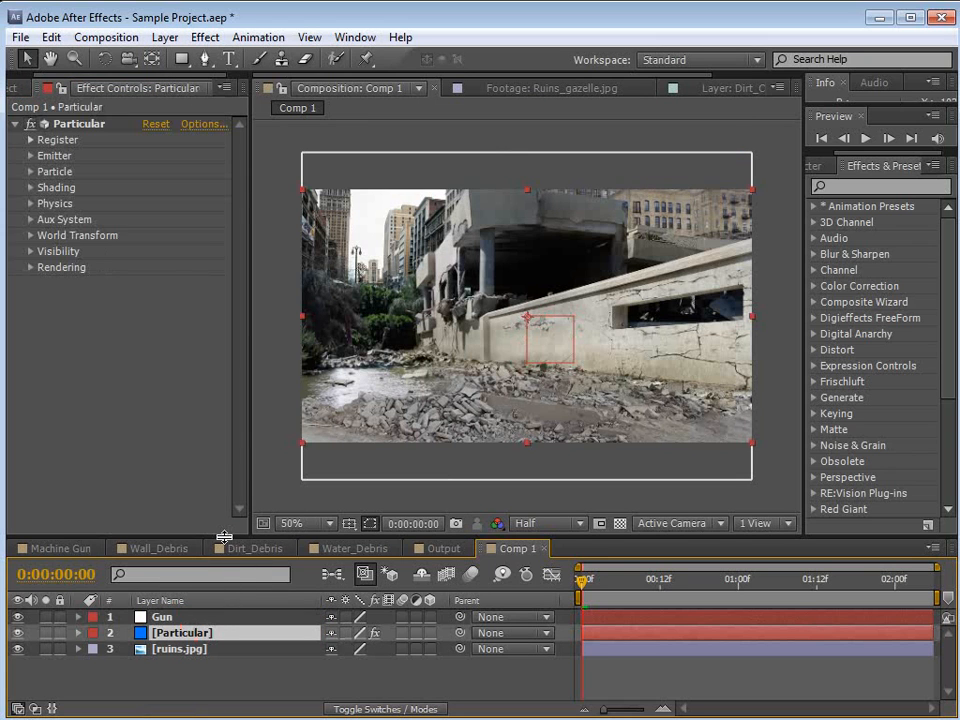
pyautogui.moveTo(190, 538); pyautogui.dragTo(189, 390)
pyautogui.click(31, 156)
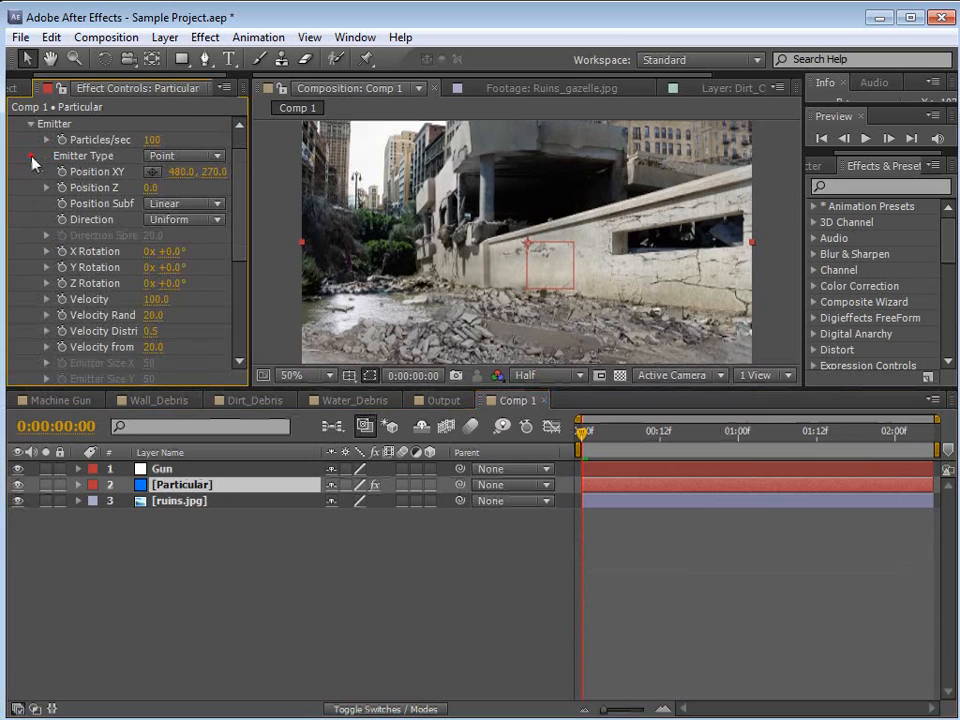
pyautogui.click(166, 474)
pyautogui.press('p')
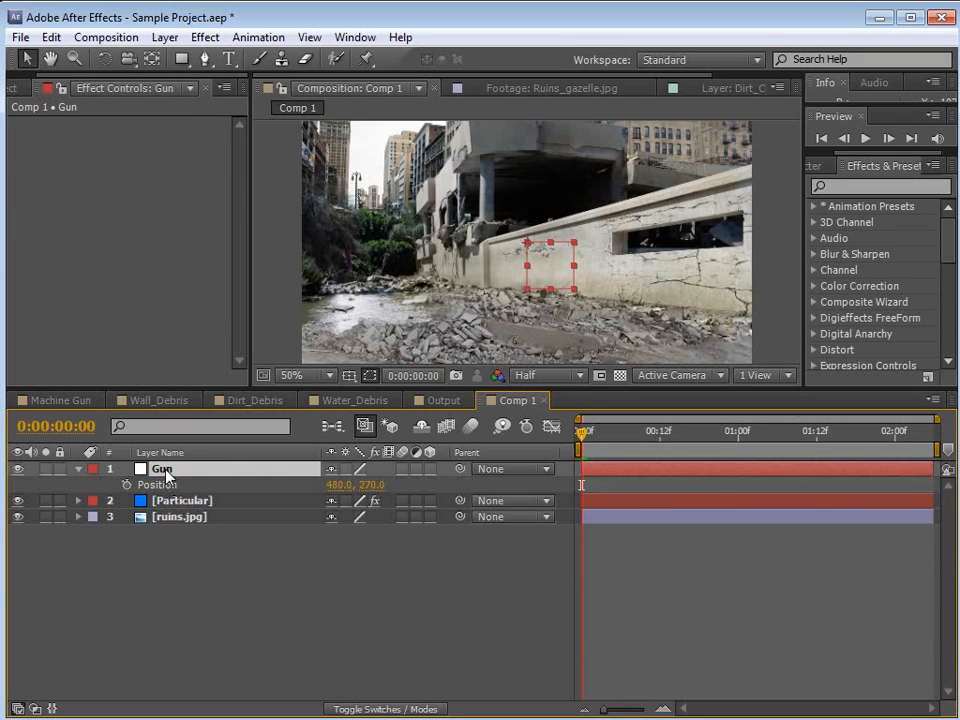
pyautogui.moveTo(189, 390); pyautogui.dragTo(189, 417)
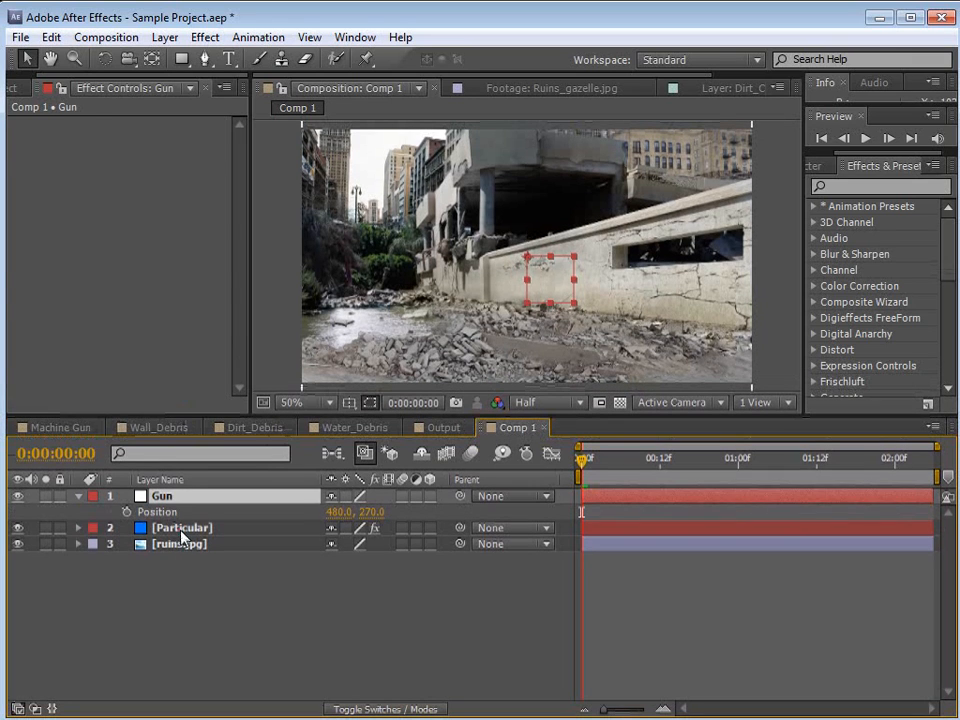
pyautogui.click(180, 528)
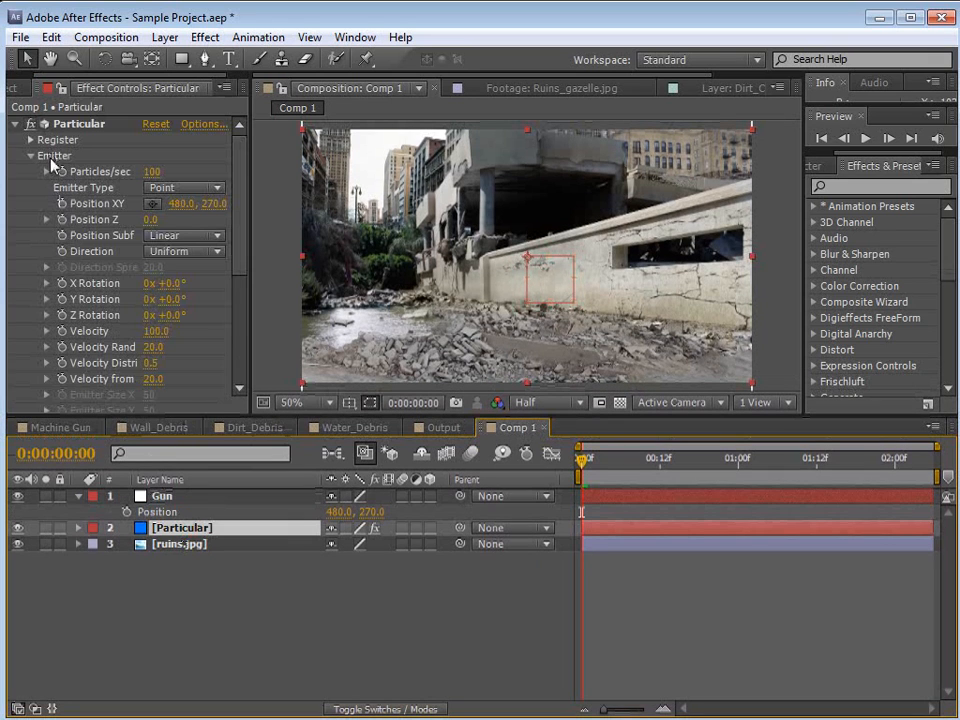
pyautogui.keyDown('alt'); pyautogui.click(62, 203); pyautogui.keyUp('alt')
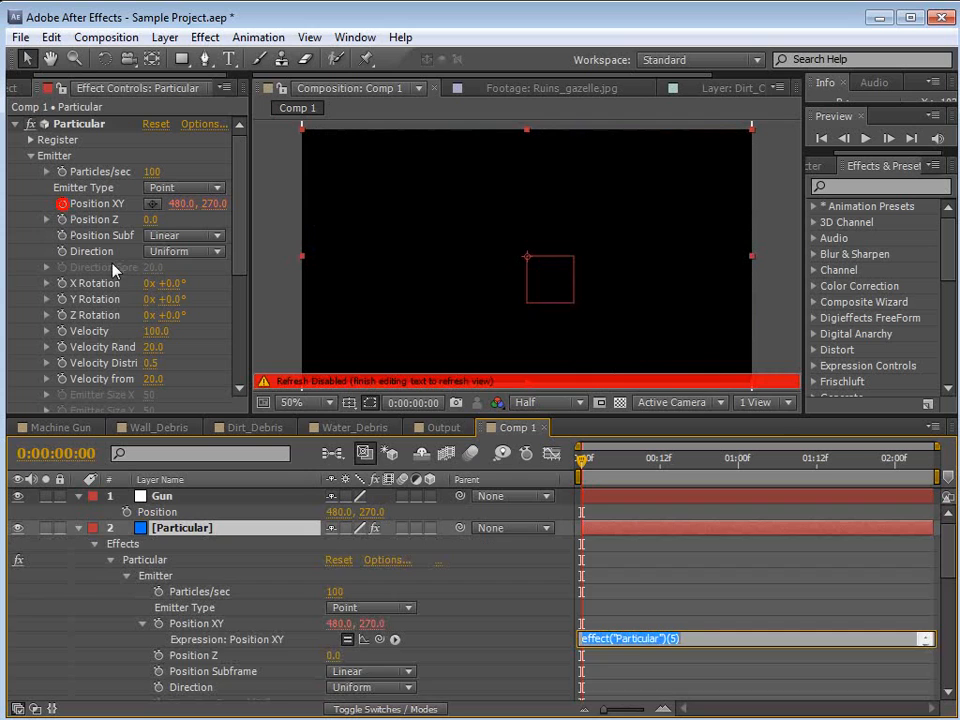
pyautogui.moveTo(381, 643); pyautogui.dragTo(170, 517)
pyautogui.click(612, 595)
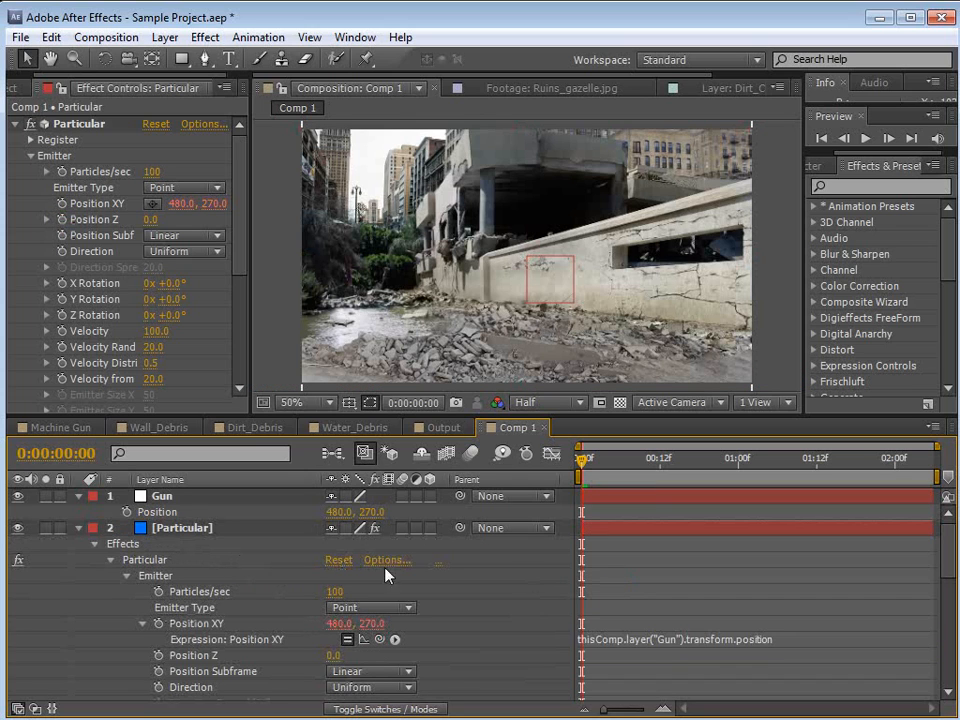
# Try keyframing the Gun null's Position across the rubble and wall, and delete the test keyframes.
pyautogui.click(162, 496)
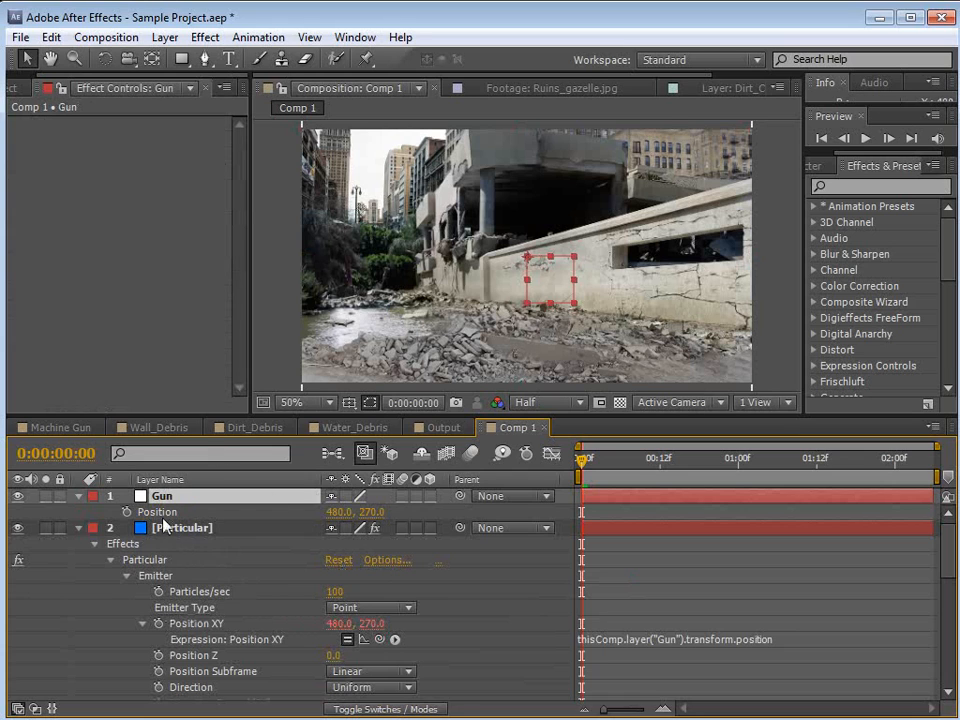
pyautogui.moveTo(531, 279); pyautogui.dragTo(468, 301)
pyautogui.click(127, 512)
pyautogui.moveTo(605, 462); pyautogui.dragTo(647, 462)
pyautogui.moveTo(482, 302); pyautogui.dragTo(629, 308)
pyautogui.moveTo(661, 462); pyautogui.dragTo(712, 462)
pyautogui.moveTo(638, 307); pyautogui.dragTo(603, 233)
pyautogui.moveTo(709, 466); pyautogui.dragTo(547, 519)
pyautogui.press('Delete')
pyautogui.press('Delete')
# Set the Particular emitter's Velocity, Velocity Random, Velocity Distribution and Velocity from Motion to 0.
pyautogui.click(605, 528)
pyautogui.press('Home')
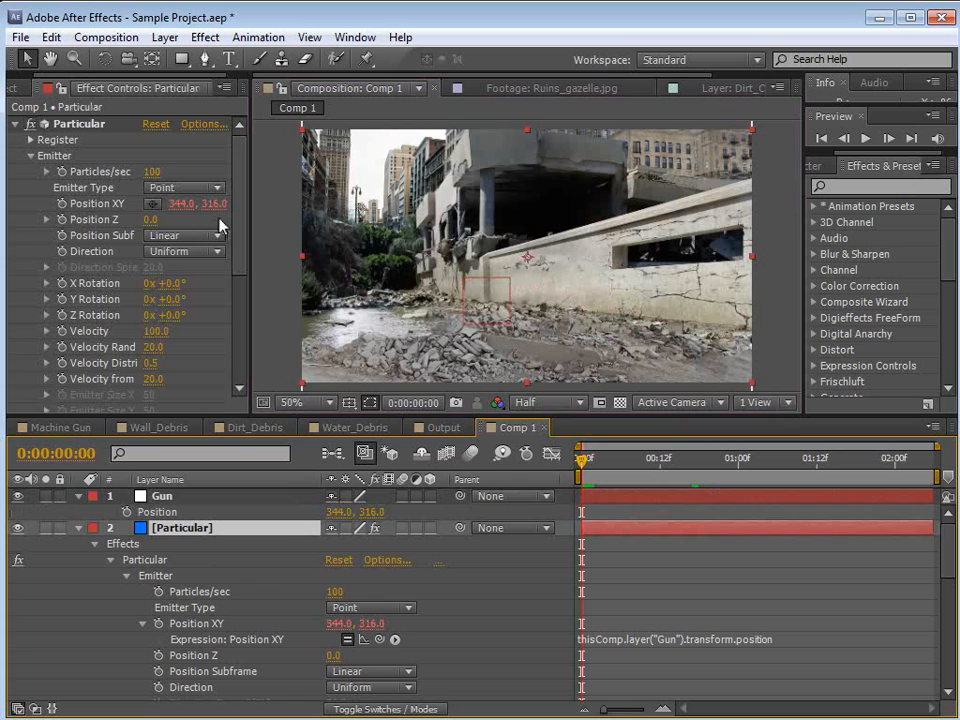
pyautogui.moveTo(249, 240); pyautogui.dragTo(316, 265)
pyautogui.click(182, 331)
pyautogui.write('0')
pyautogui.click(186, 349)
pyautogui.write('0')
pyautogui.click(184, 364)
pyautogui.write('0')
pyautogui.click(187, 379)
pyautogui.write('0')
# Animate the Gun null's Position along the wall with two keyframes, ending at 734, 372 on frame 17.
pyautogui.moveTo(596, 464); pyautogui.dragTo(621, 468)
pyautogui.moveTo(511, 303); pyautogui.dragTo(573, 304)
pyautogui.moveTo(630, 471); pyautogui.dragTo(692, 474)
pyautogui.click(127, 512)
pyautogui.moveTo(581, 299); pyautogui.dragTo(702, 325)
pyautogui.click(715, 562)
pyautogui.scroll(1, 618, 339)
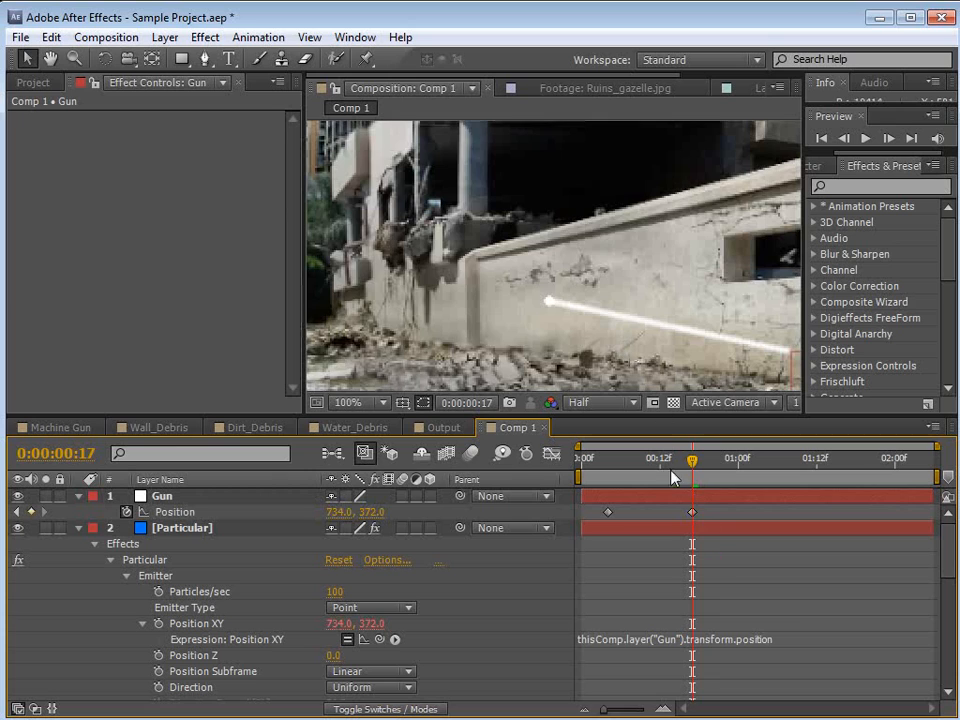
# Set Particular's Particles/sec to 5 and raise it to 35.
pyautogui.click(618, 530)
pyautogui.click(180, 172)
pyautogui.write('5')
pyautogui.press('Return')
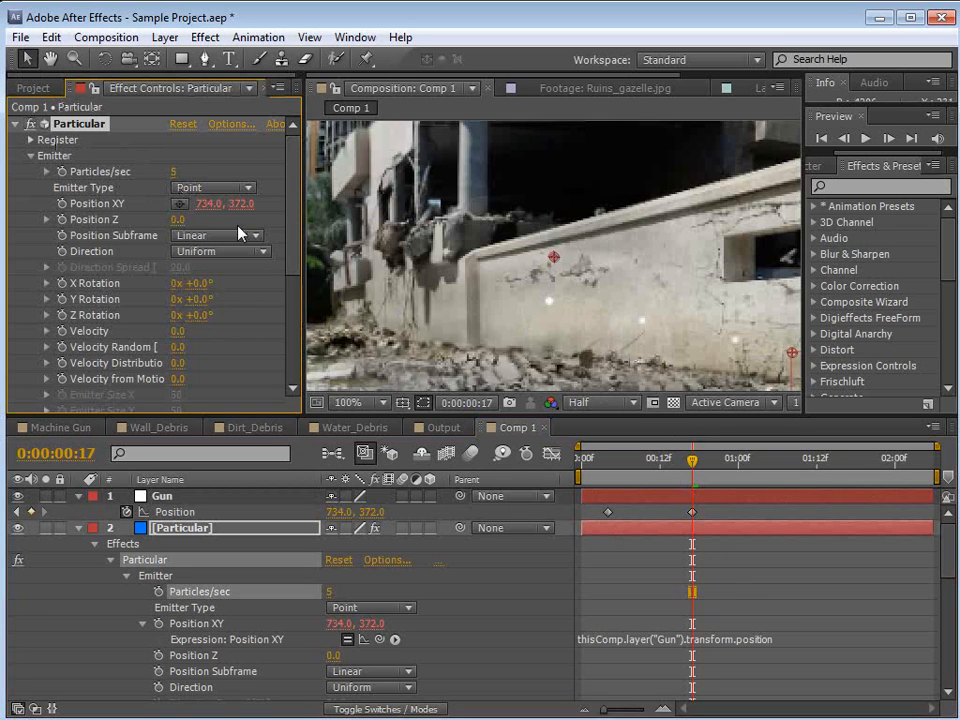
pyautogui.moveTo(172, 172); pyautogui.dragTo(173, 172)
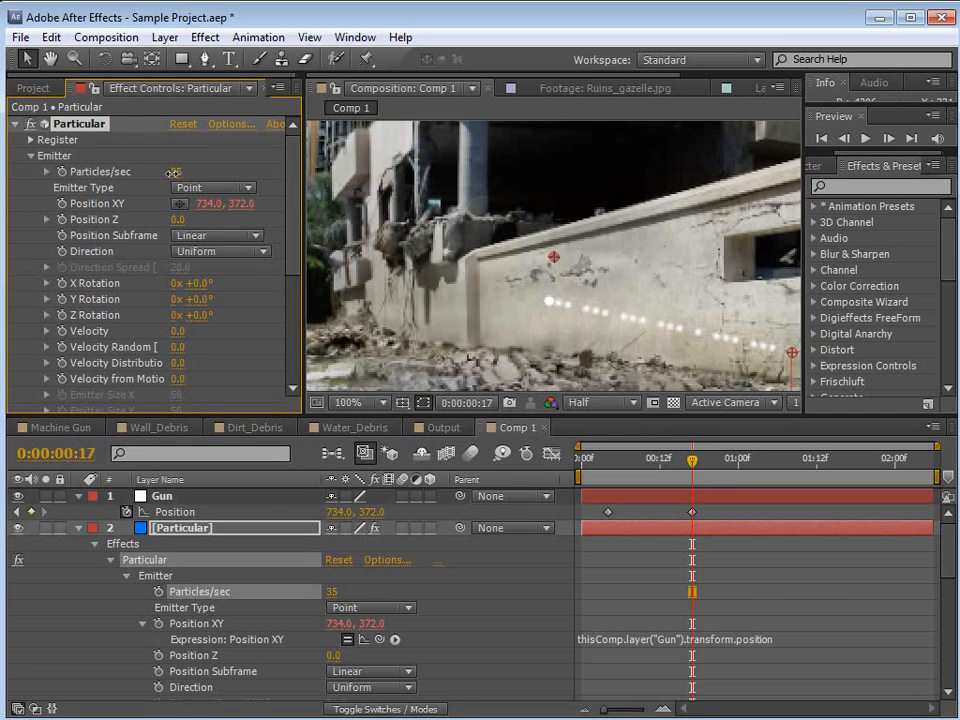
# Scrub through the Gun animation to examine the particle trail it leaves on the wall.
pyautogui.moveTo(692, 476); pyautogui.dragTo(659, 477)
pyautogui.scroll(-2, 476, 270)
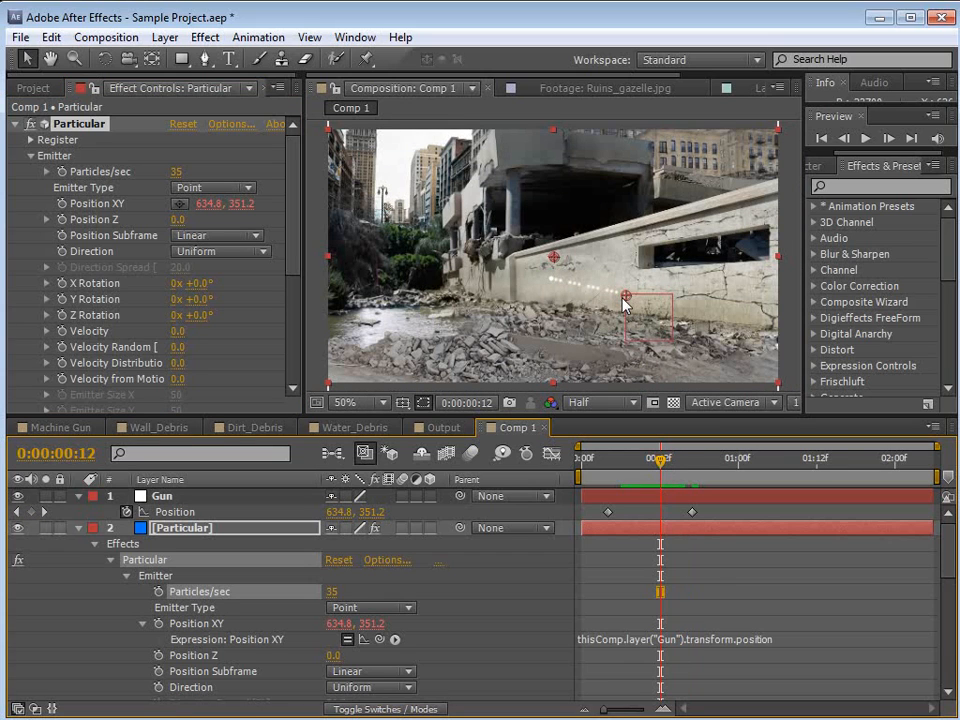
pyautogui.moveTo(650, 466); pyautogui.dragTo(624, 413)
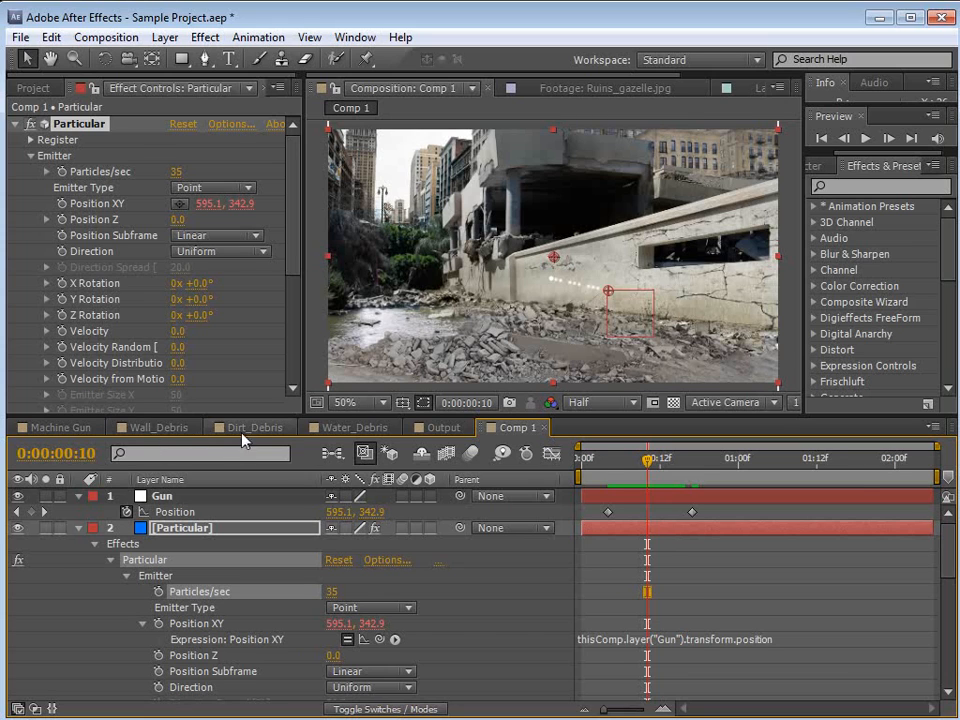
# Play through the Wall_Debris and Dirt_Debris compositions to examine their impact footage.
pyautogui.click(160, 428)
pyautogui.click(634, 466)
pyautogui.press('space')
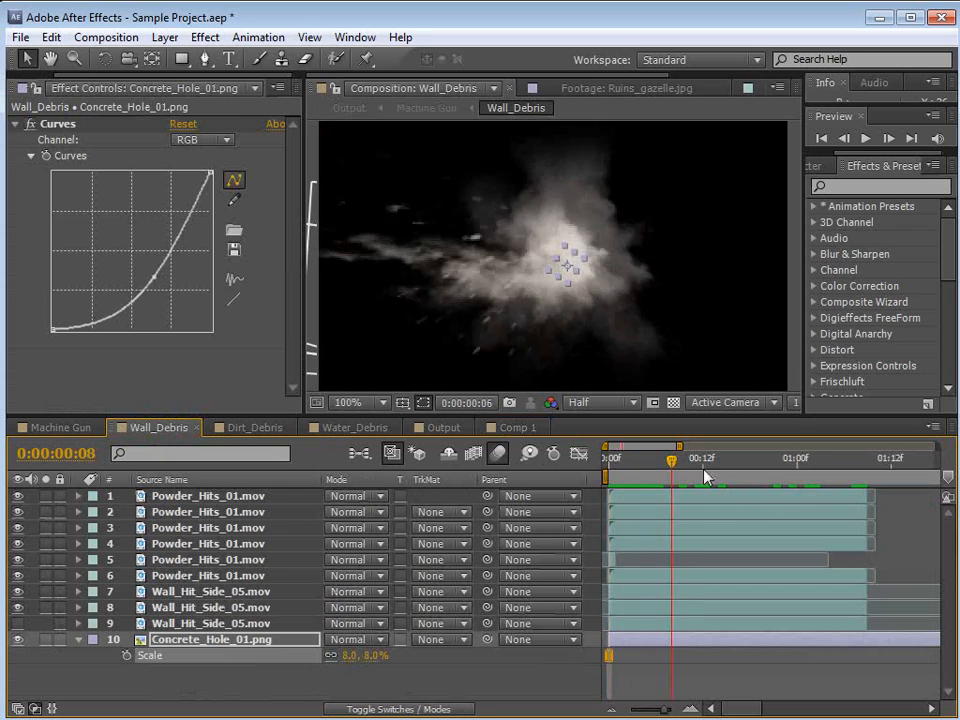
pyautogui.click(248, 432)
pyautogui.moveTo(606, 463); pyautogui.dragTo(697, 462)
pyautogui.click(677, 602)
pyautogui.press('space')
# Examine the water splash in the Water_Debris composition at 100% magnification and Full resolution.
pyautogui.click(355, 428)
pyautogui.click(645, 465)
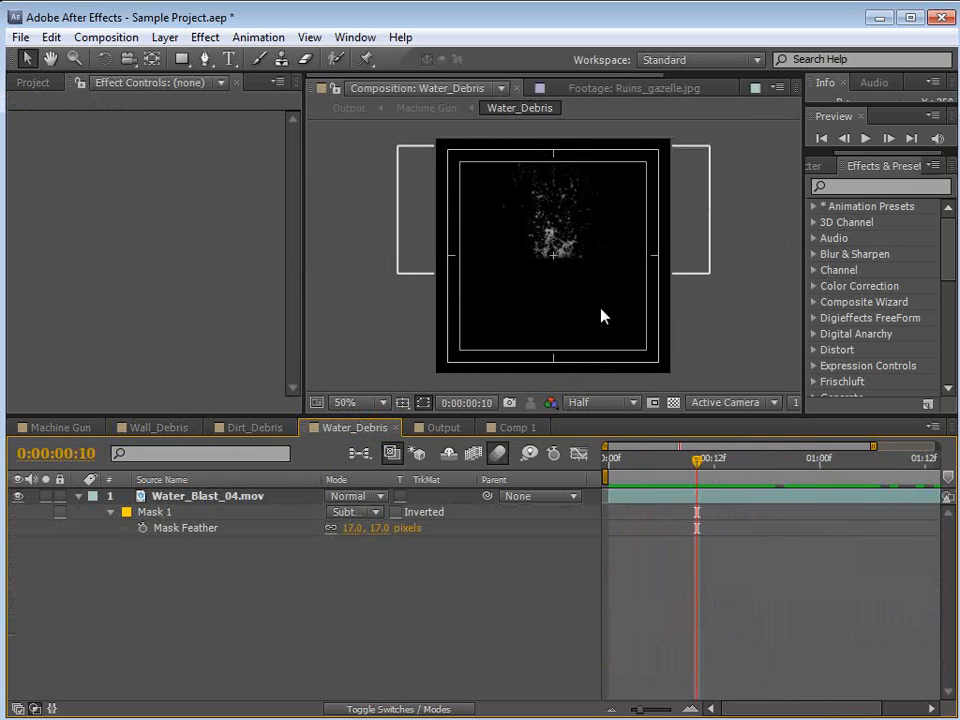
pyautogui.scroll(1, 585, 280)
pyautogui.press('space')
pyautogui.click(594, 403)
pyautogui.click(603, 453)
pyautogui.press('space')
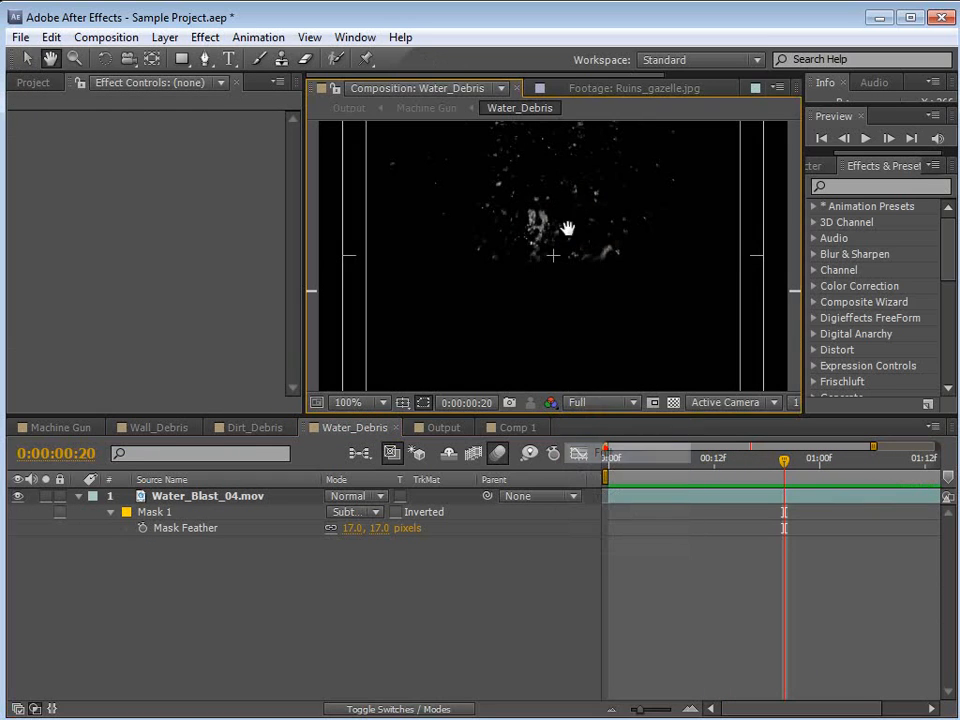
pyautogui.moveTo(572, 187); pyautogui.dragTo(557, 262)
pyautogui.moveTo(623, 465); pyautogui.dragTo(684, 471)
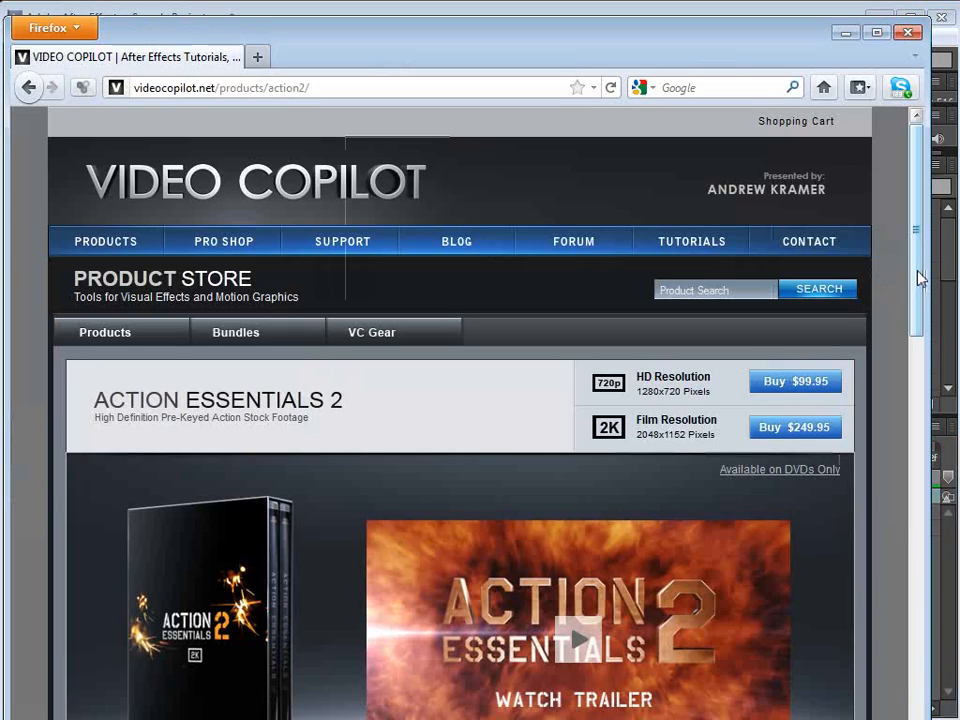
# Look over the product features on the Action Essentials 2 page in Firefox and return to After Effects.
pyautogui.moveTo(921, 275); pyautogui.dragTo(917, 403)
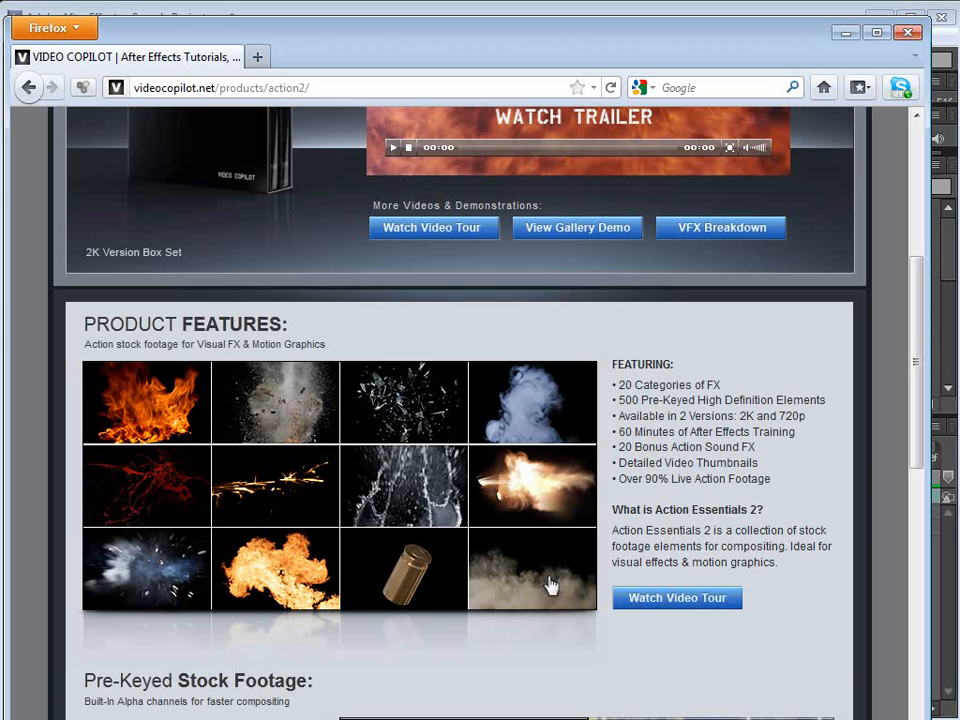
pyautogui.moveTo(671, 388); pyautogui.dragTo(674, 466)
pyautogui.click(674, 466)
pyautogui.moveTo(921, 457); pyautogui.dragTo(932, 339)
pyautogui.click(496, 6)
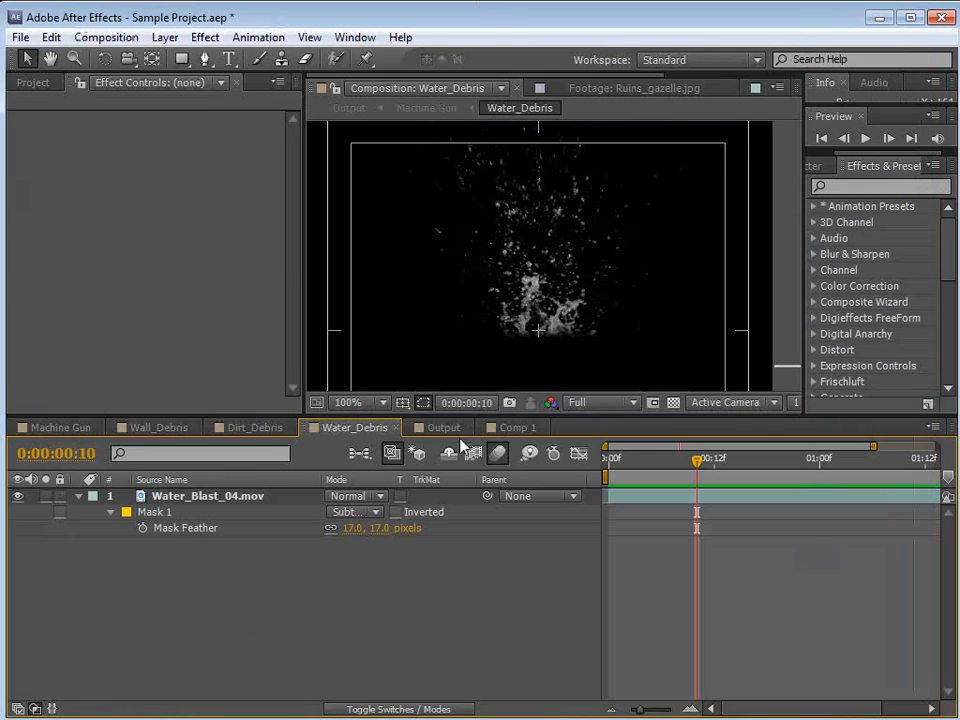
# Examine the Dirt_Debris footage against the transparency grid at different frames, and restore the black background.
pyautogui.click(254, 426)
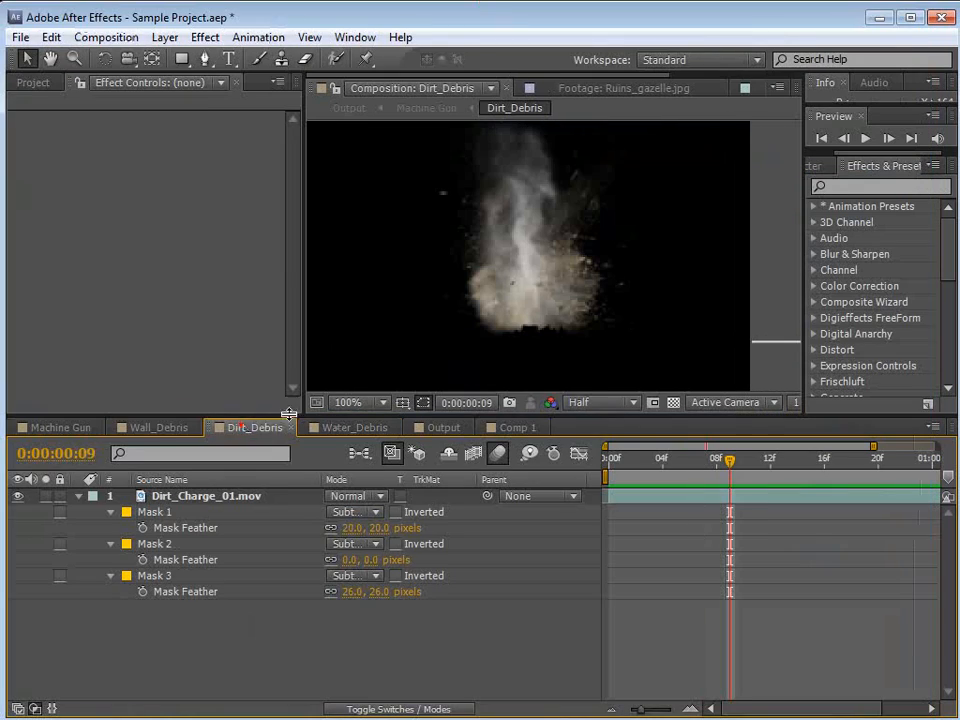
pyautogui.click(673, 402)
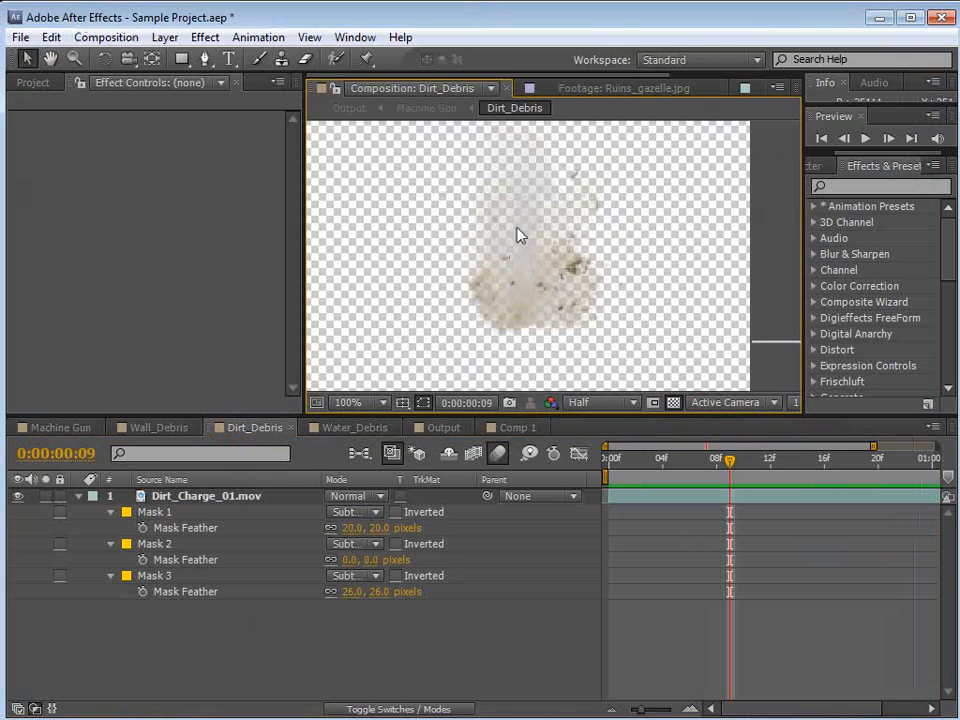
pyautogui.moveTo(700, 474); pyautogui.dragTo(662, 486)
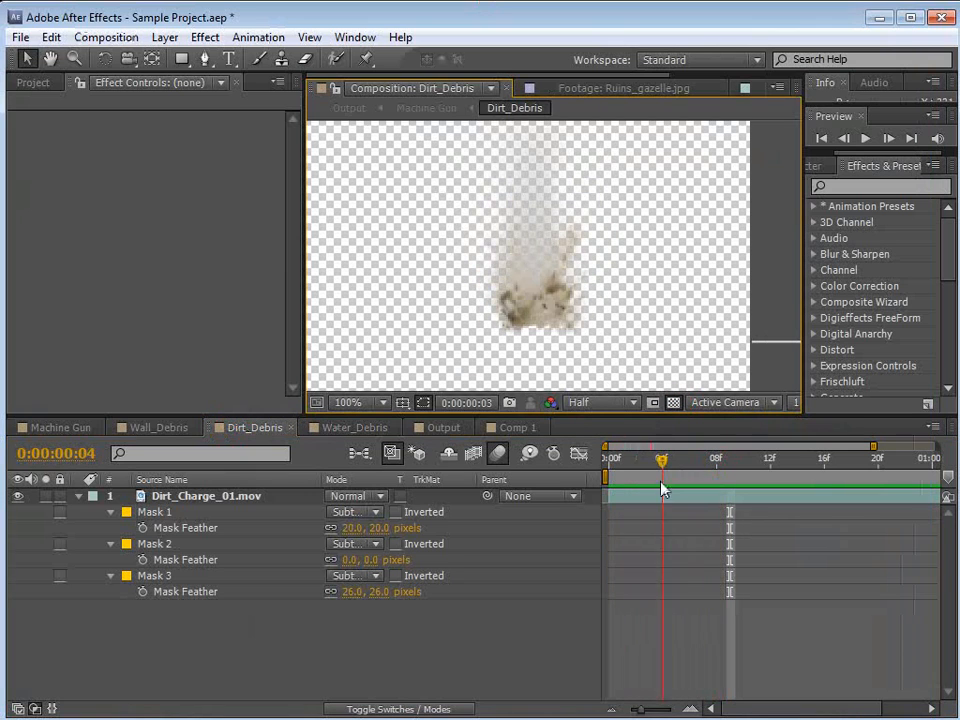
pyautogui.click(673, 402)
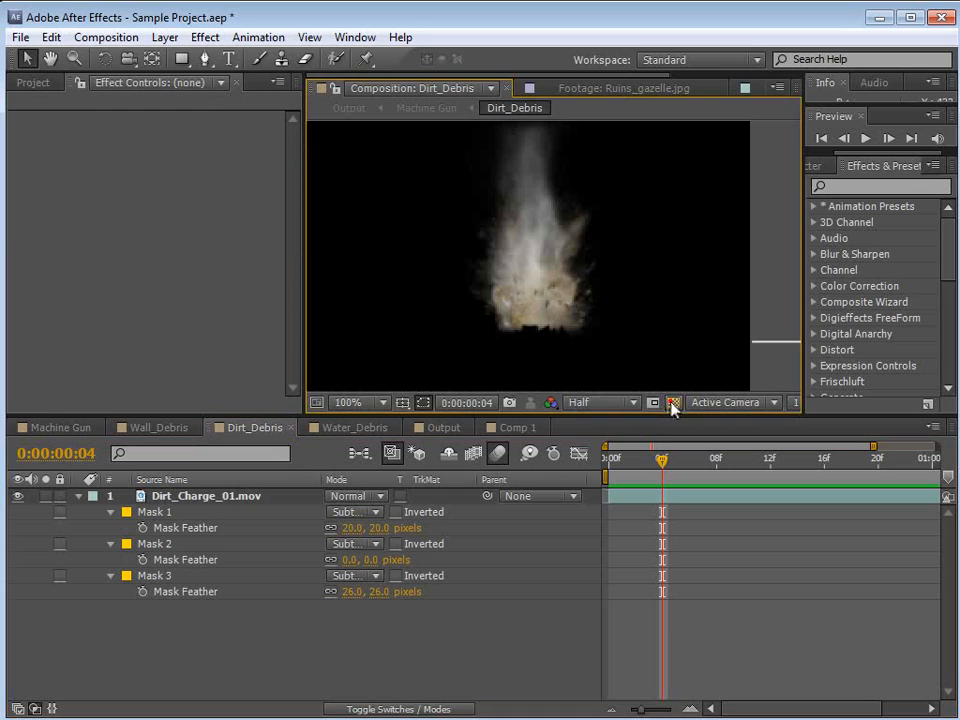
# Return to Comp 1, collapse all layer properties, and hide the Gun and Particular layers.
pyautogui.click(33, 82)
pyautogui.click(60, 428)
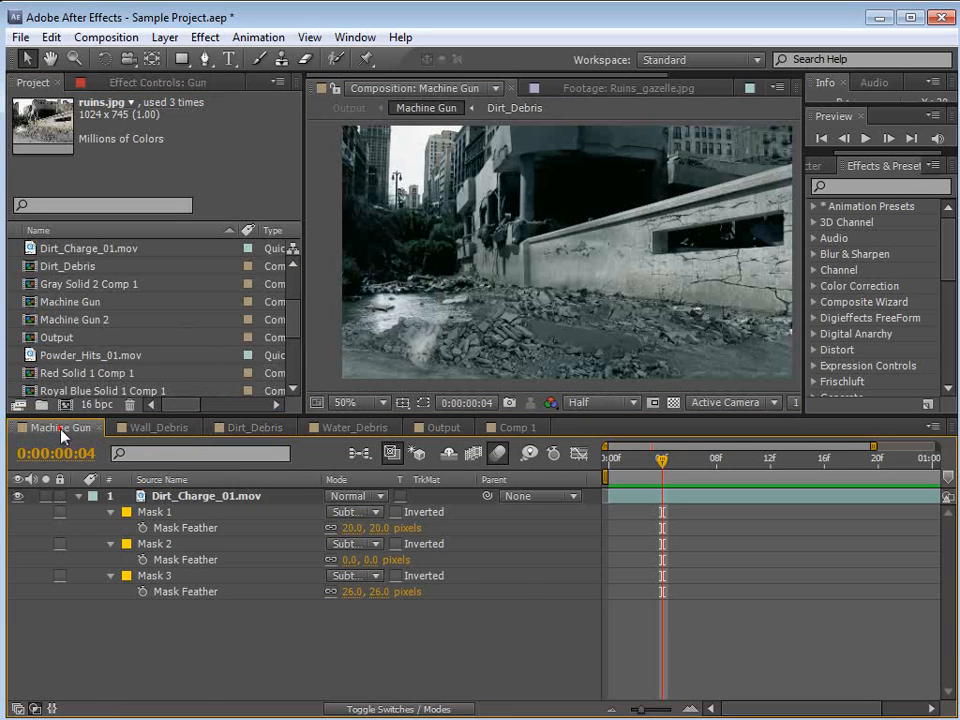
pyautogui.click(500, 428)
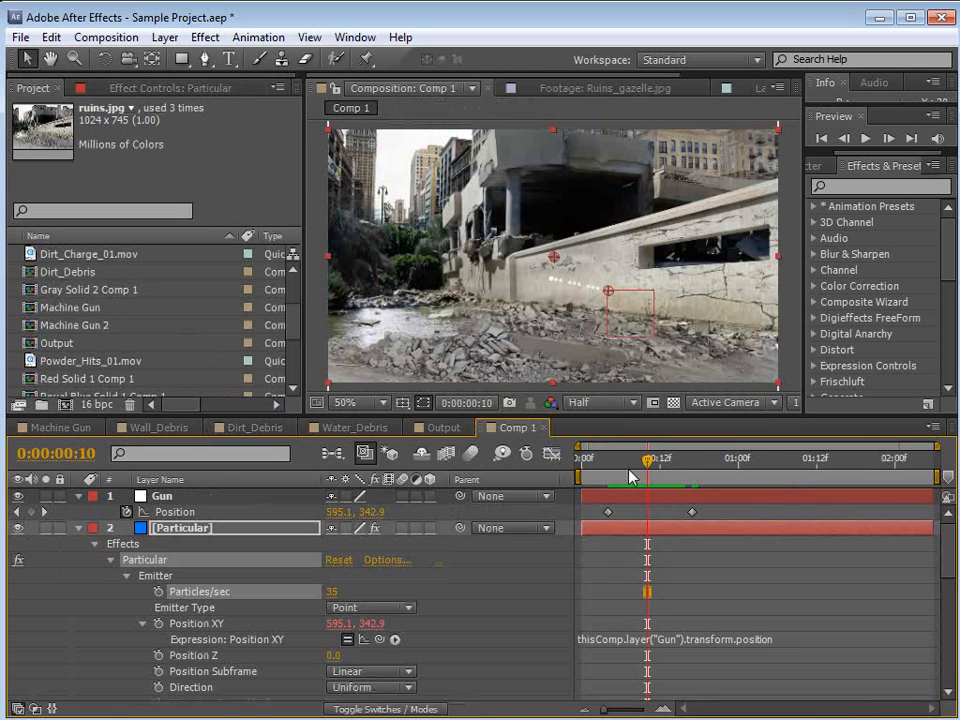
pyautogui.moveTo(632, 474); pyautogui.dragTo(623, 475)
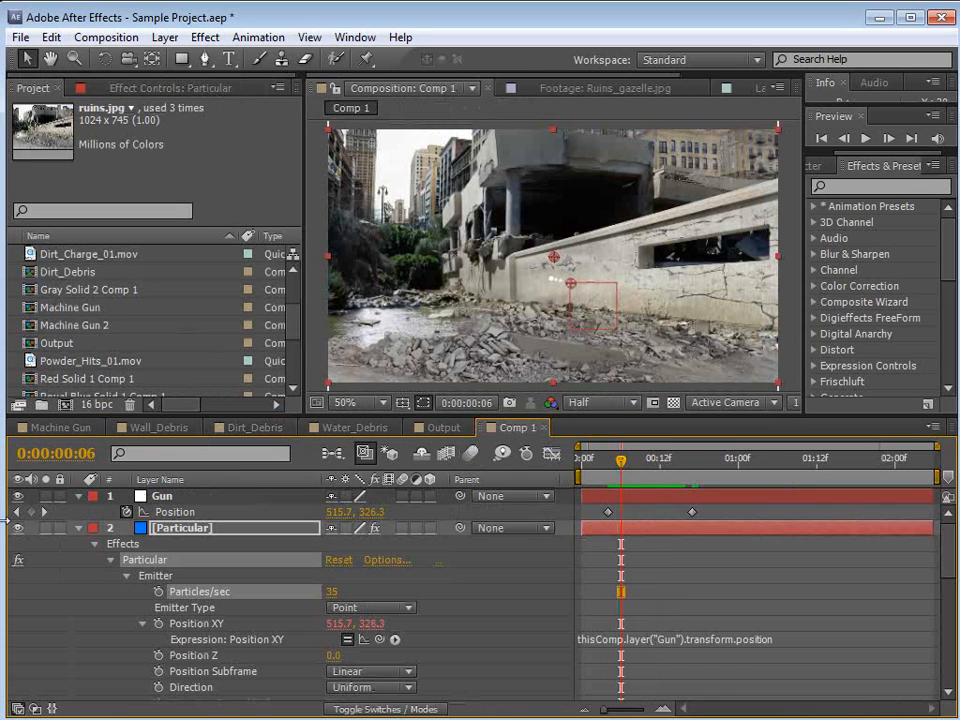
pyautogui.hotkey('ctrl', 'a')
pyautogui.click(78, 496)
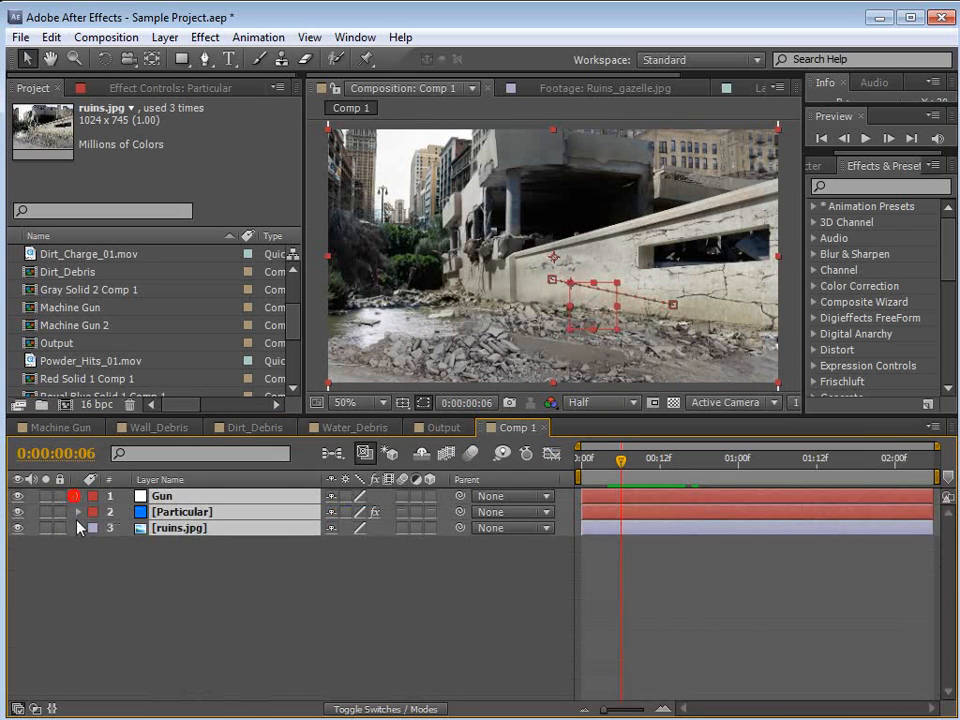
pyautogui.click(84, 546)
pyautogui.moveTo(18, 512); pyautogui.dragTo(19, 497)
# Add Dirt_Charge_01.mov as the top layer in Comp 1, scaled to 79%, placed at the wall's base and starting at frame 4.
pyautogui.moveTo(289, 325); pyautogui.dragTo(288, 316)
pyautogui.moveTo(64, 292); pyautogui.dragTo(622, 496)
pyautogui.moveTo(527, 345); pyautogui.dragTo(531, 234)
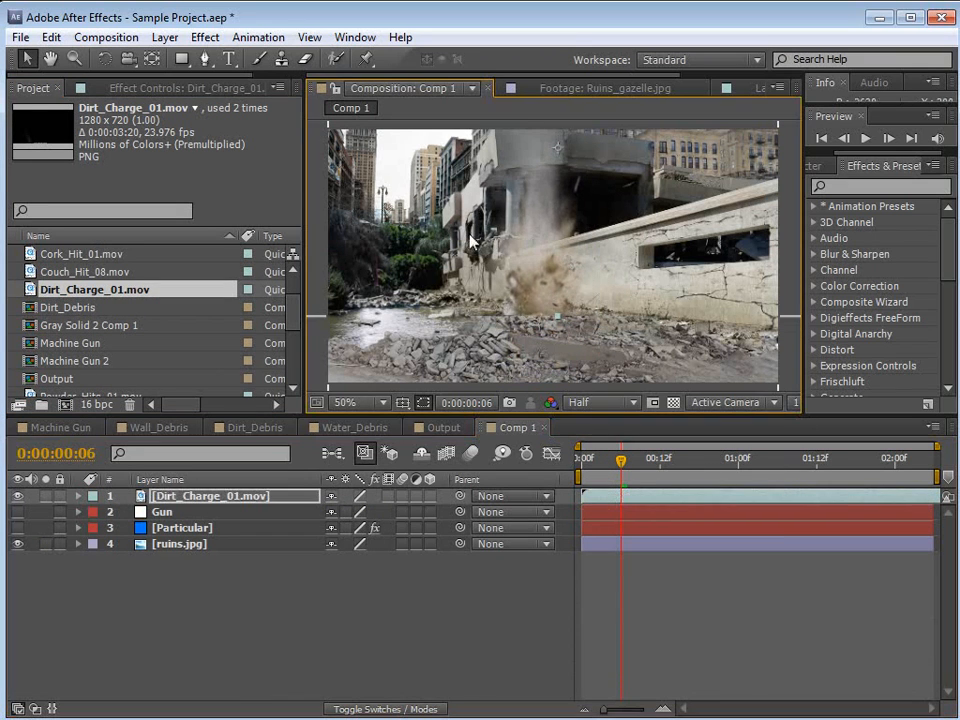
pyautogui.press('s')
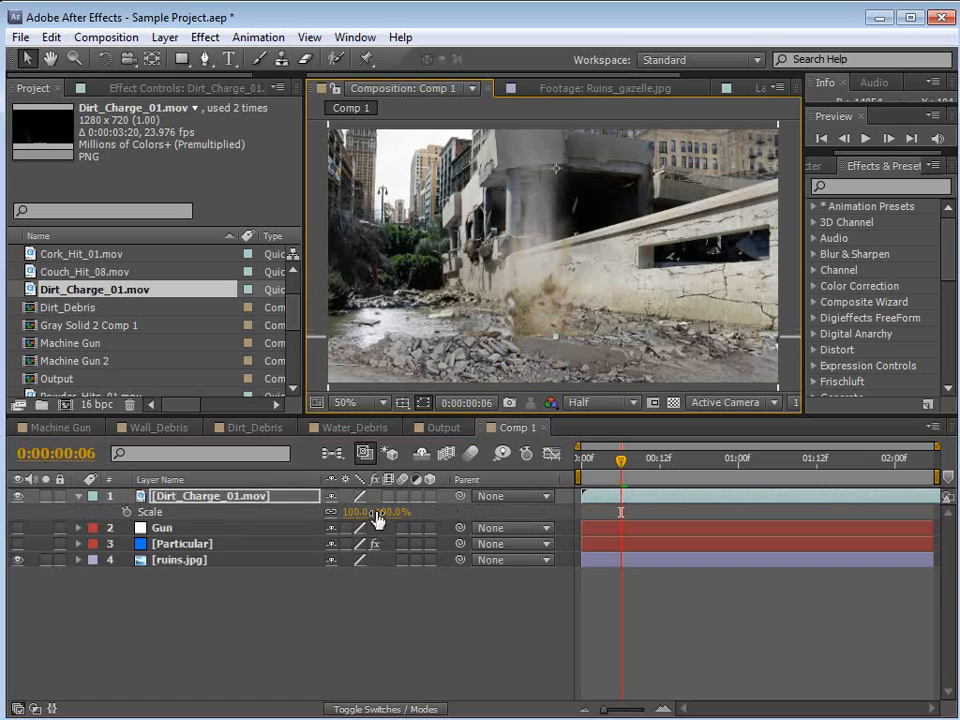
pyautogui.moveTo(389, 511); pyautogui.dragTo(368, 511)
pyautogui.moveTo(553, 257); pyautogui.dragTo(538, 295)
pyautogui.moveTo(618, 465); pyautogui.dragTo(604, 482)
# Duplicate the dirt charge layer, start the copy at frame 5, scale it to 69% and place it just right of the first hit.
pyautogui.click(52, 38)
pyautogui.click(90, 239)
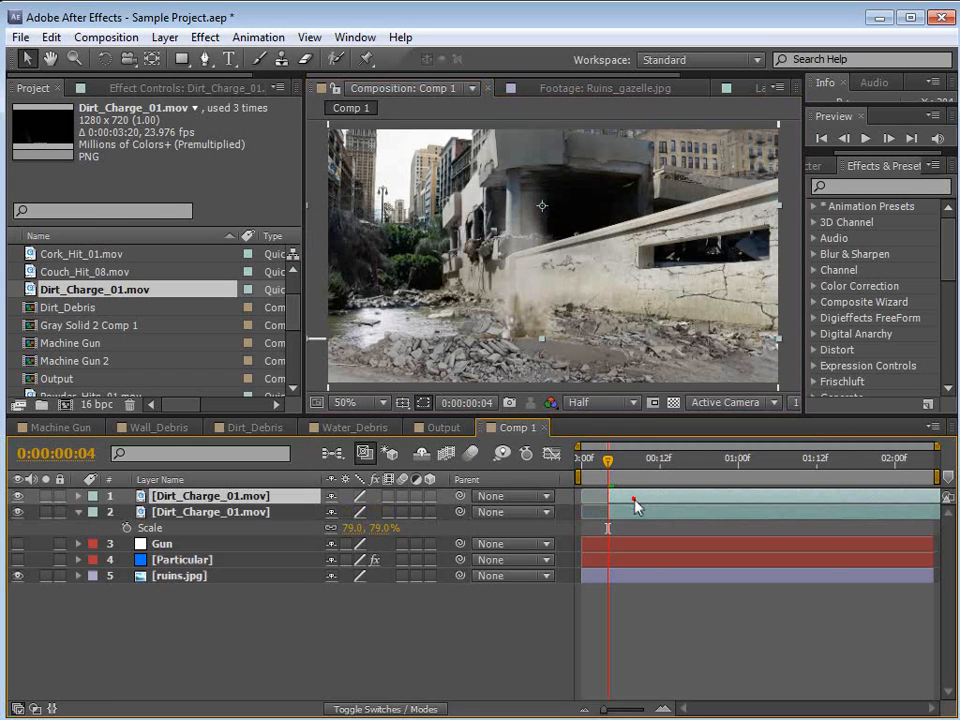
pyautogui.moveTo(636, 507); pyautogui.dragTo(630, 505)
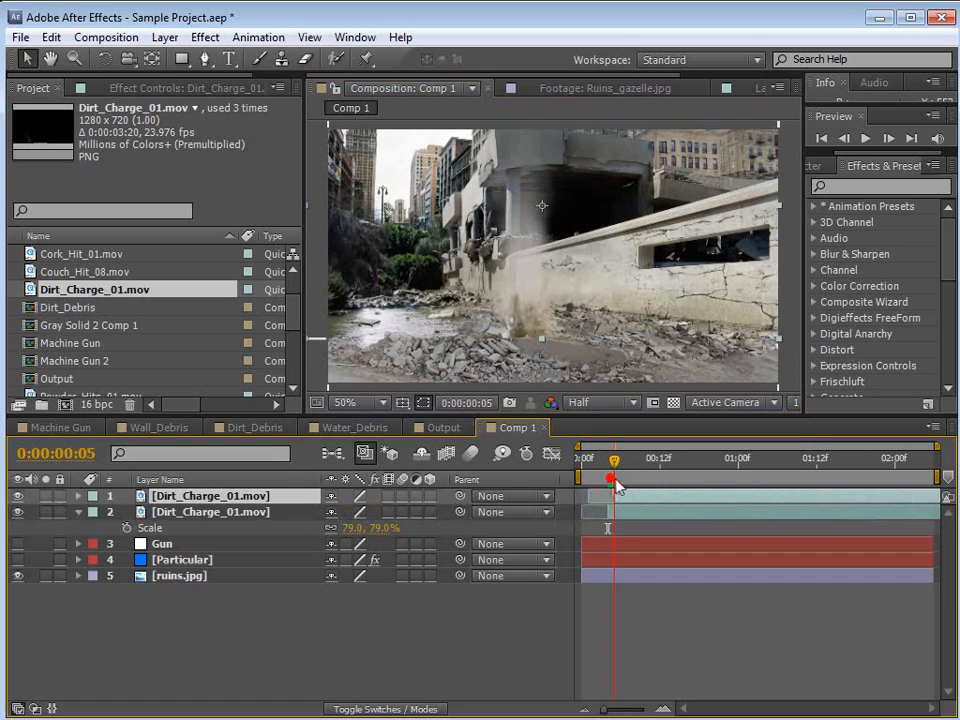
pyautogui.press('pagedown')
pyautogui.press('s')
pyautogui.moveTo(386, 512); pyautogui.dragTo(375, 511)
pyautogui.moveTo(582, 274); pyautogui.dragTo(583, 298)
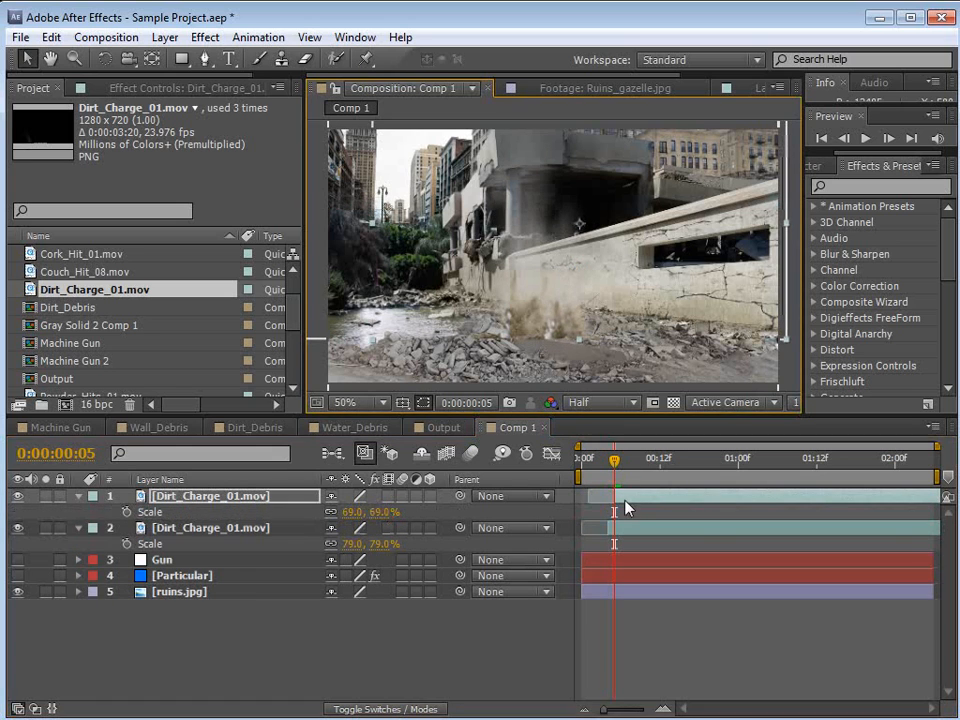
# Duplicate the 69% dirt hit, start the copy at frame 7, scale it to 58% and place it further right along the wall's base.
pyautogui.hotkey('ctrl', 'd')
pyautogui.moveTo(630, 497); pyautogui.dragTo(636, 496)
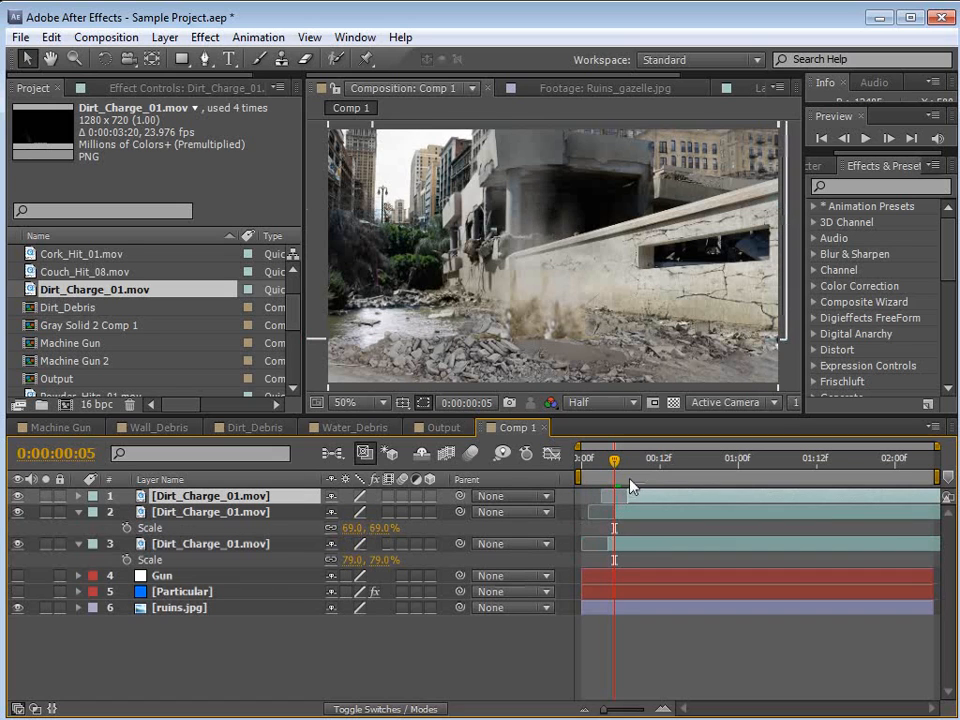
pyautogui.click(629, 465)
pyautogui.moveTo(574, 300); pyautogui.dragTo(623, 328)
pyautogui.press('s')
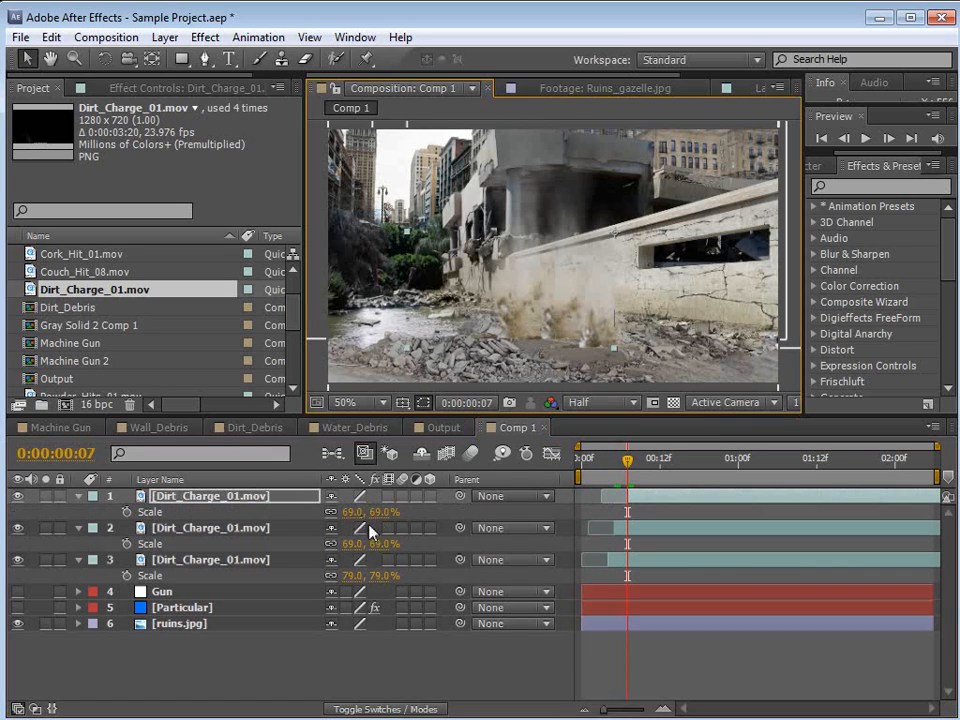
pyautogui.moveTo(373, 512); pyautogui.dragTo(491, 372)
pyautogui.click(615, 302)
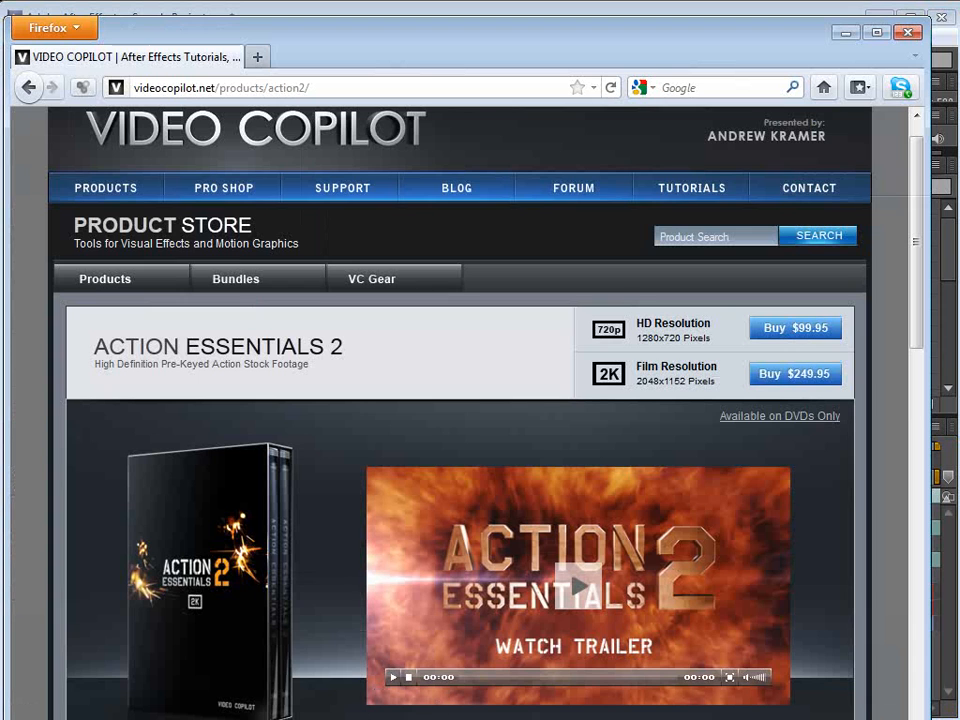
# Look over the Action Essentials 2 page in Firefox, return to After Effects and scrub through the three dirt hits.
pyautogui.scroll(-5, 676, 657)
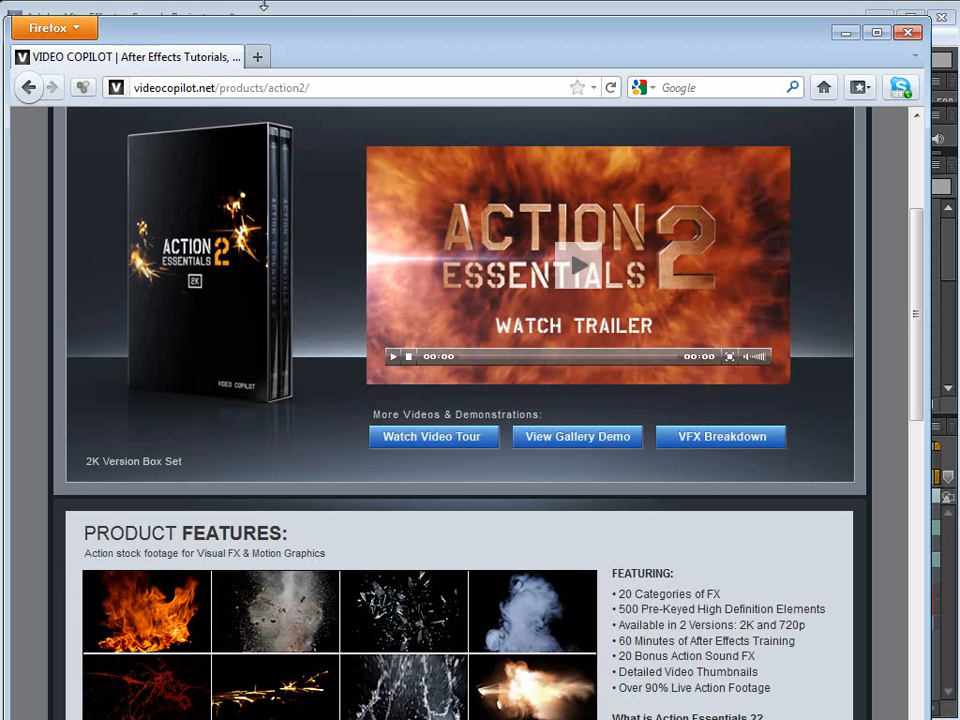
pyautogui.click(340, 3)
pyautogui.moveTo(632, 476)
pyautogui.mouseDown()
pyautogui.moveTo(656, 476)
pyautogui.moveTo(626, 480)
pyautogui.moveTo(650, 483)
pyautogui.mouseUp()
# Duplicate all three dirt hits, shift the copies 5 frames later and move them further right along the wall.
pyautogui.keyDown('shift'); pyautogui.click(622, 562); pyautogui.keyUp('shift')
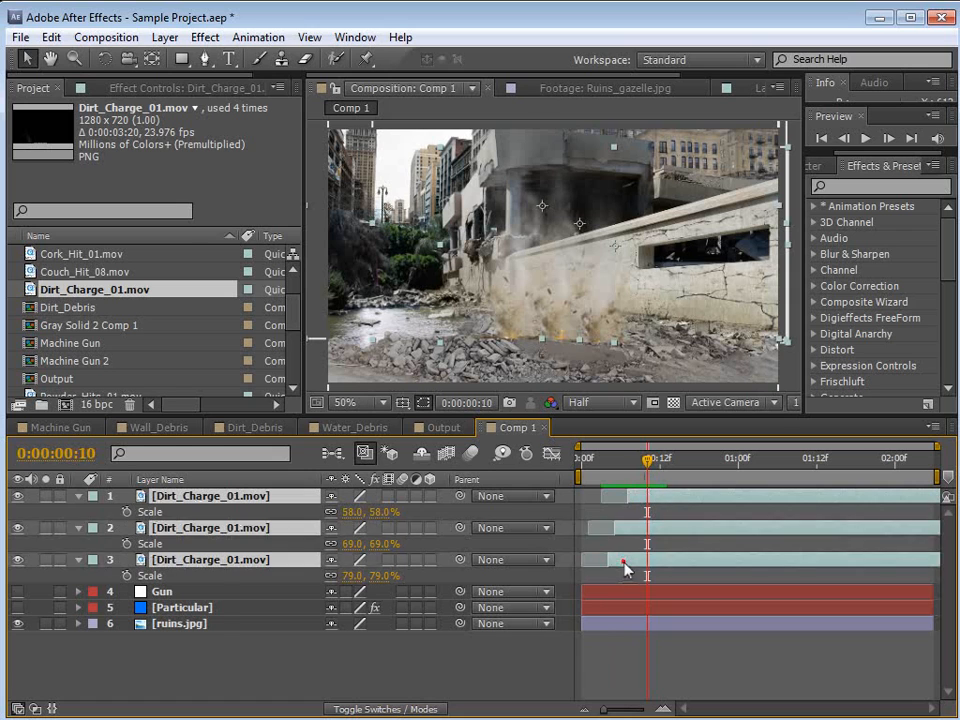
pyautogui.hotkey('ctrl', 'd')
pyautogui.moveTo(643, 497); pyautogui.dragTo(676, 498)
pyautogui.moveTo(648, 463); pyautogui.dragTo(640, 467)
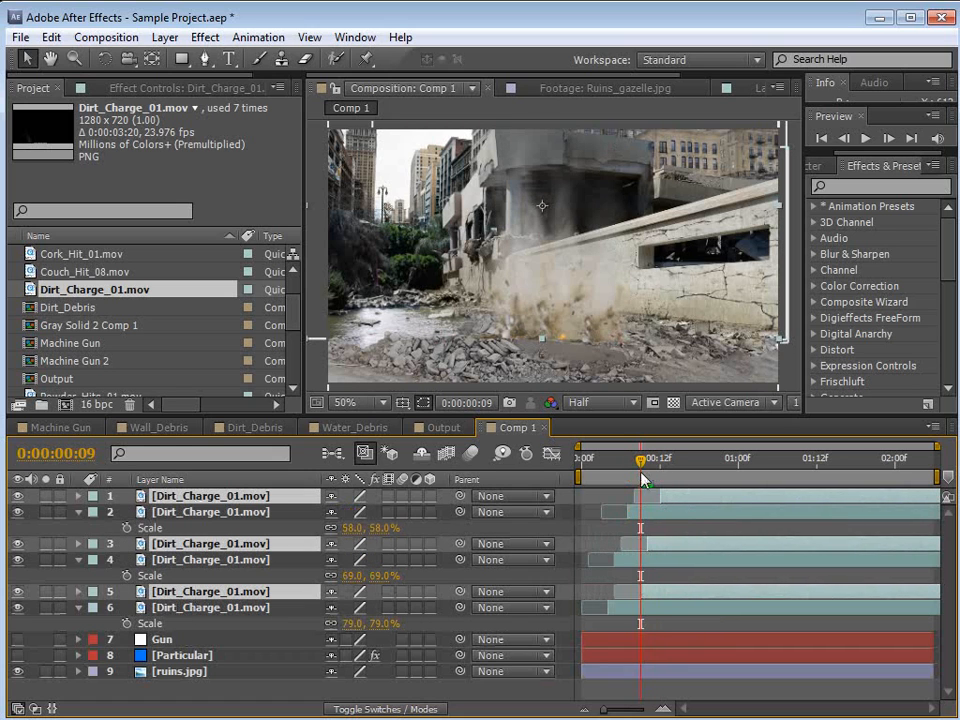
pyautogui.moveTo(529, 267); pyautogui.dragTo(655, 270)
pyautogui.moveTo(643, 469)
pyautogui.mouseDown()
pyautogui.moveTo(669, 470)
pyautogui.moveTo(621, 470)
pyautogui.moveTo(678, 470)
pyautogui.moveTo(660, 470)
pyautogui.mouseUp()
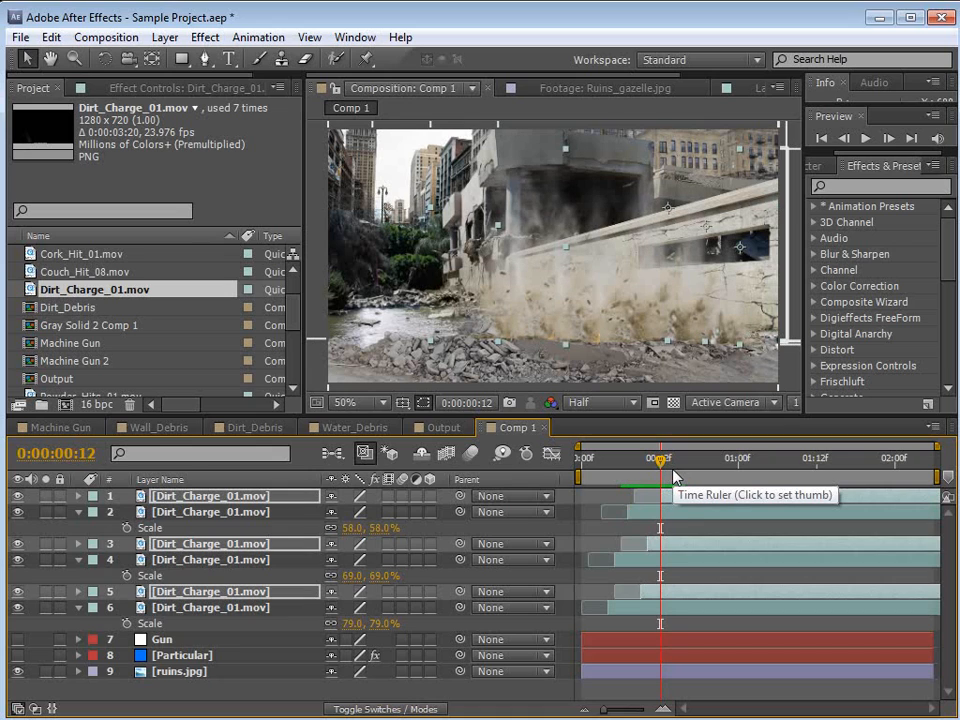
# Delete all six Dirt_Charge_01.mov layers from Comp 1 and return to the first frame.
pyautogui.click(683, 512)
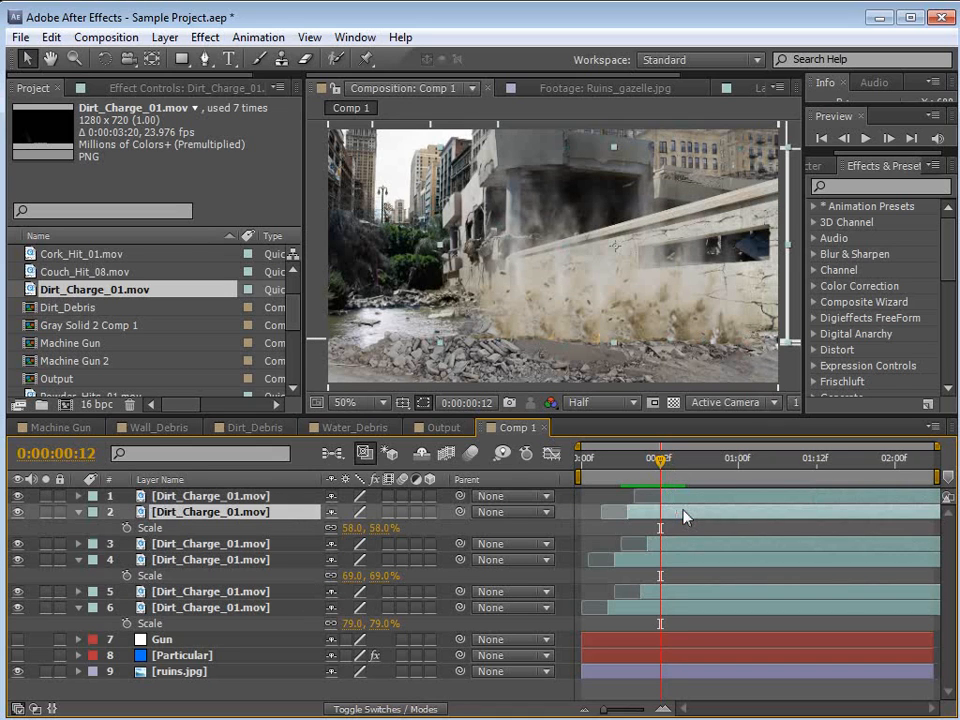
pyautogui.click(681, 497)
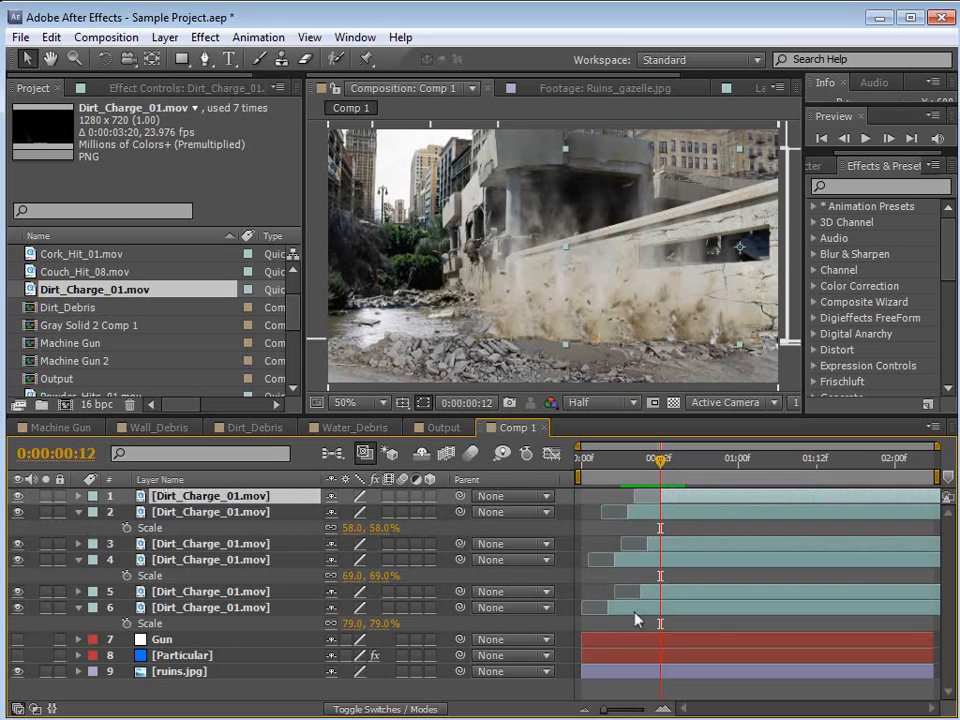
pyautogui.keyDown('shift'); pyautogui.click(635, 609); pyautogui.keyUp('shift')
pyautogui.press('Delete')
pyautogui.moveTo(660, 466); pyautogui.dragTo(605, 488)
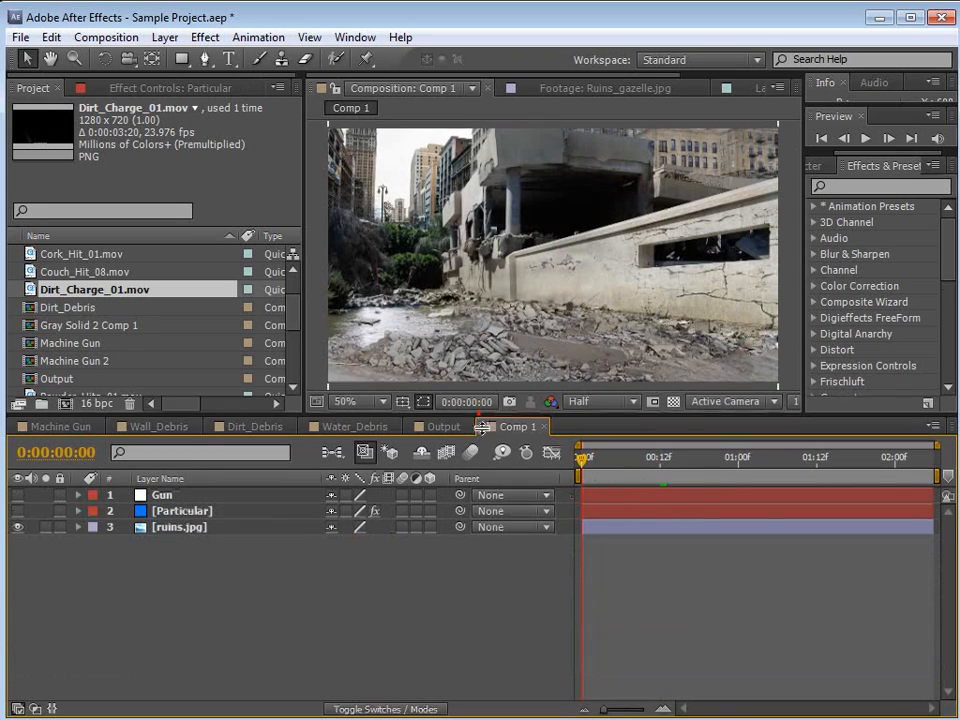
# Enlarge the composition viewer, add the Dirt_Debris composition as the top layer of Comp 1 and hide it.
pyautogui.moveTo(481, 413); pyautogui.dragTo(481, 453)
pyautogui.click(252, 470)
pyautogui.moveTo(643, 499); pyautogui.dragTo(598, 498)
pyautogui.click(68, 302)
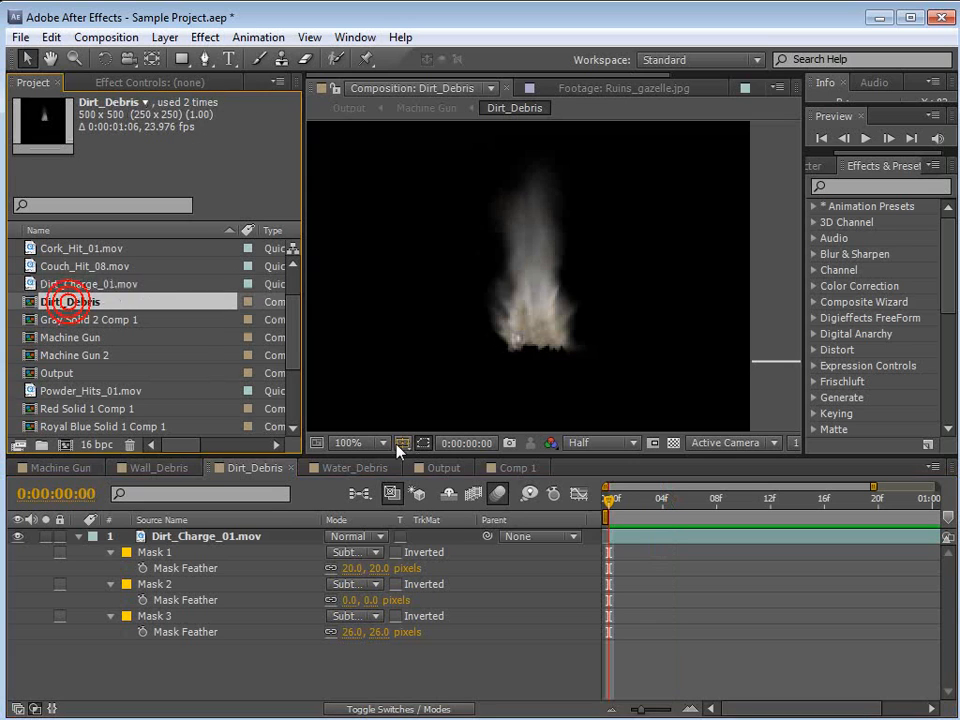
pyautogui.click(512, 467)
pyautogui.moveTo(68, 303); pyautogui.dragTo(150, 536)
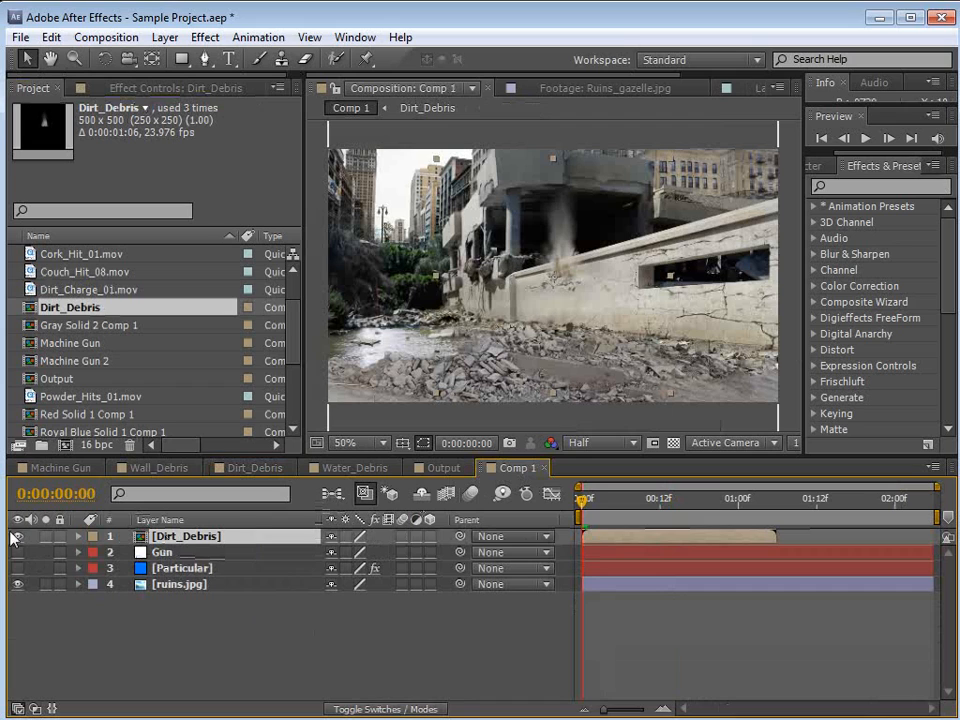
pyautogui.click(17, 536)
# Show the Particular layer and set its Particle Type to Sprite.
pyautogui.click(17, 568)
pyautogui.click(172, 569)
pyautogui.moveTo(591, 511); pyautogui.dragTo(667, 511)
pyautogui.click(130, 94)
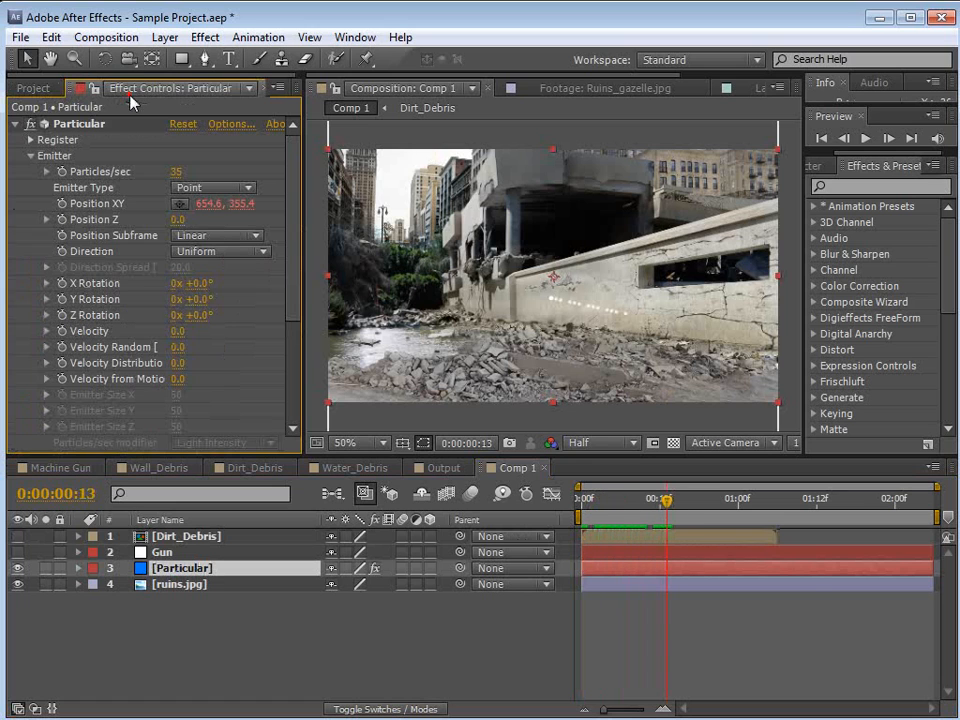
pyautogui.scroll(-5, 293, 190)
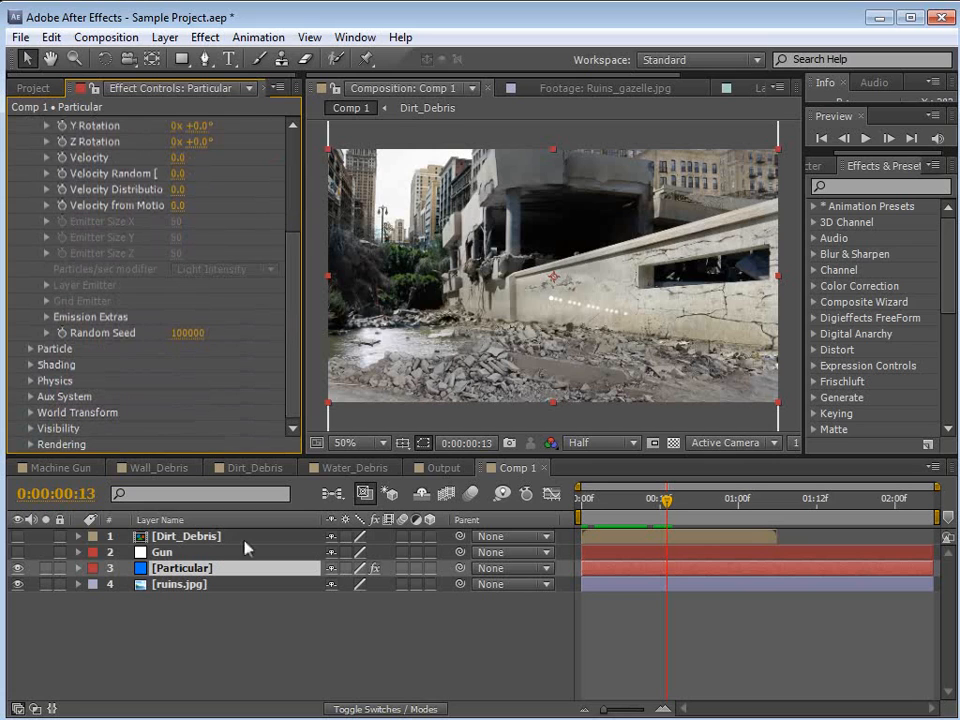
pyautogui.click(31, 350)
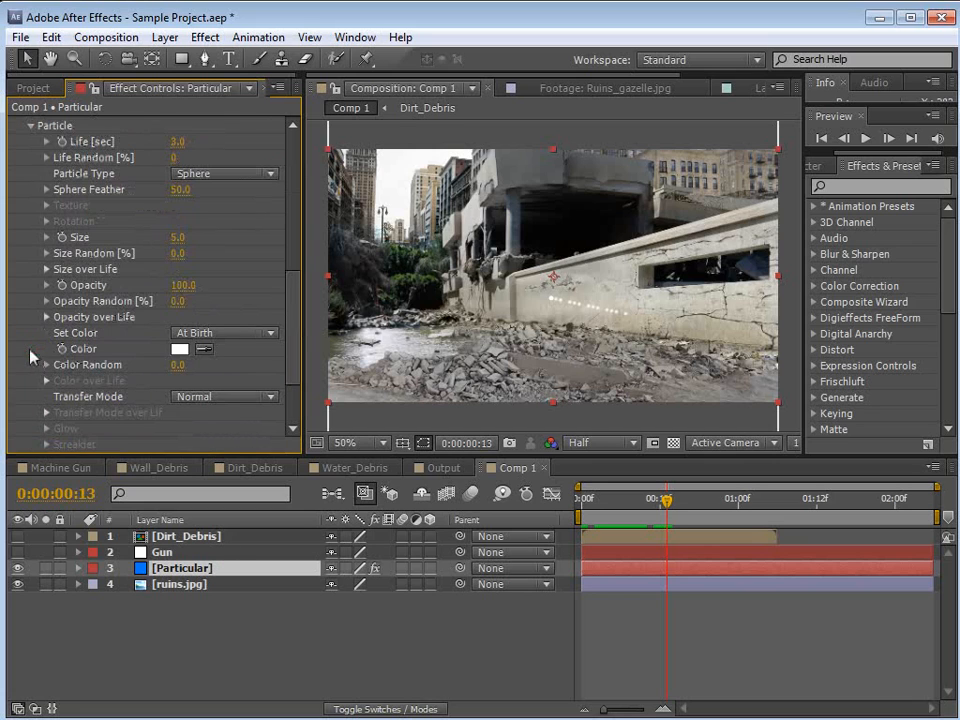
pyautogui.click(226, 176)
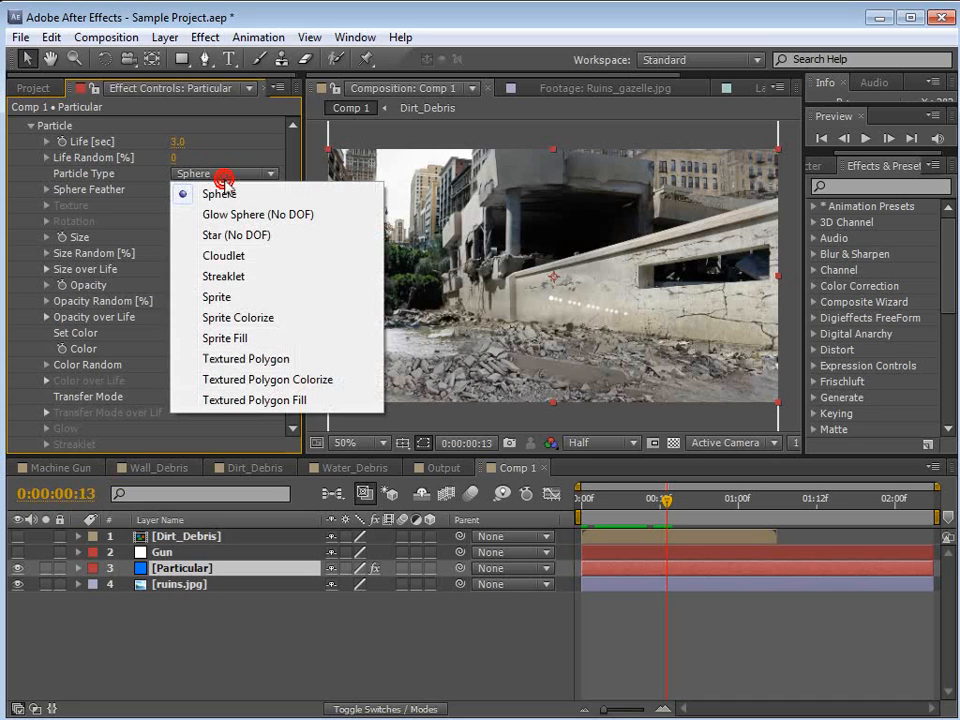
pyautogui.click(216, 300)
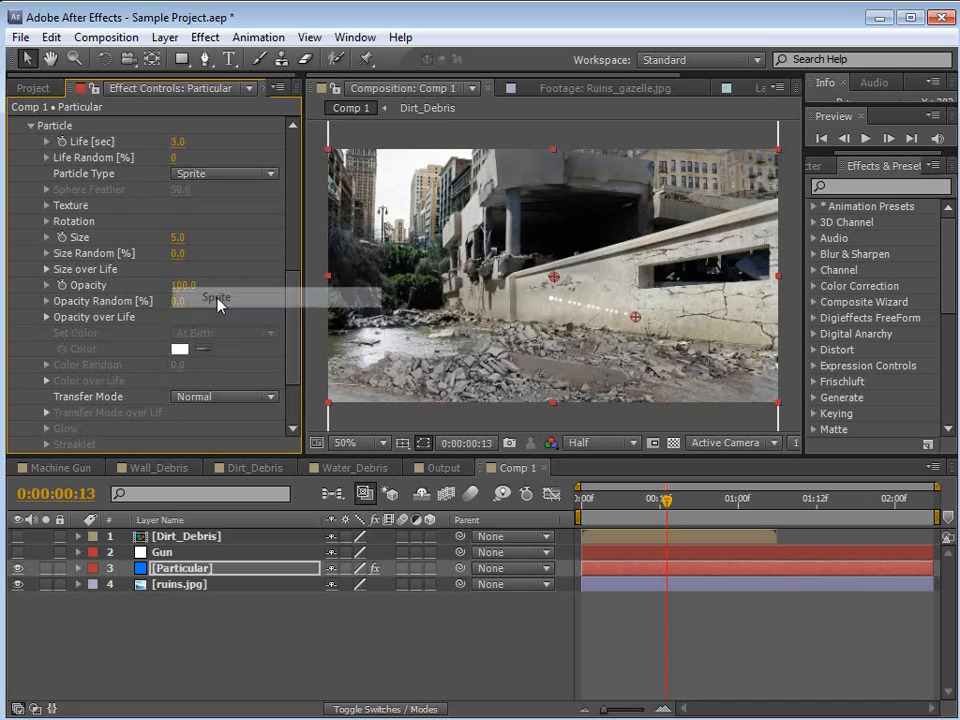
# Use the Dirt_Debris layer as the sprite texture with Time Sampling set to Start at Birth - Play Once, and scrub through the animation.
pyautogui.click(46, 205)
pyautogui.click(220, 221)
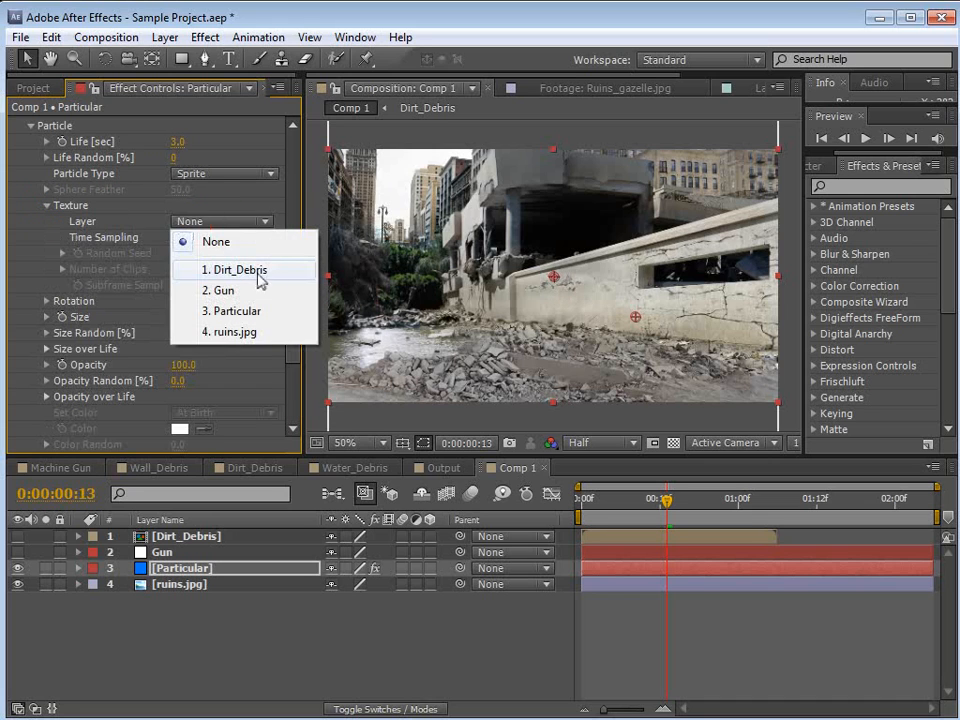
pyautogui.click(240, 270)
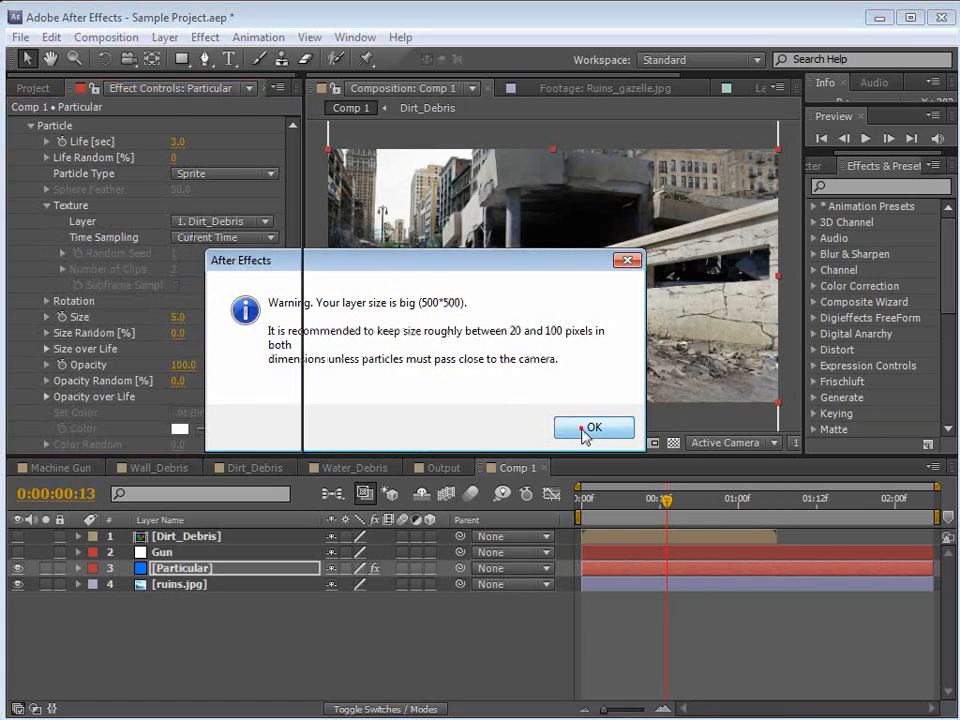
pyautogui.click(585, 434)
pyautogui.click(225, 237)
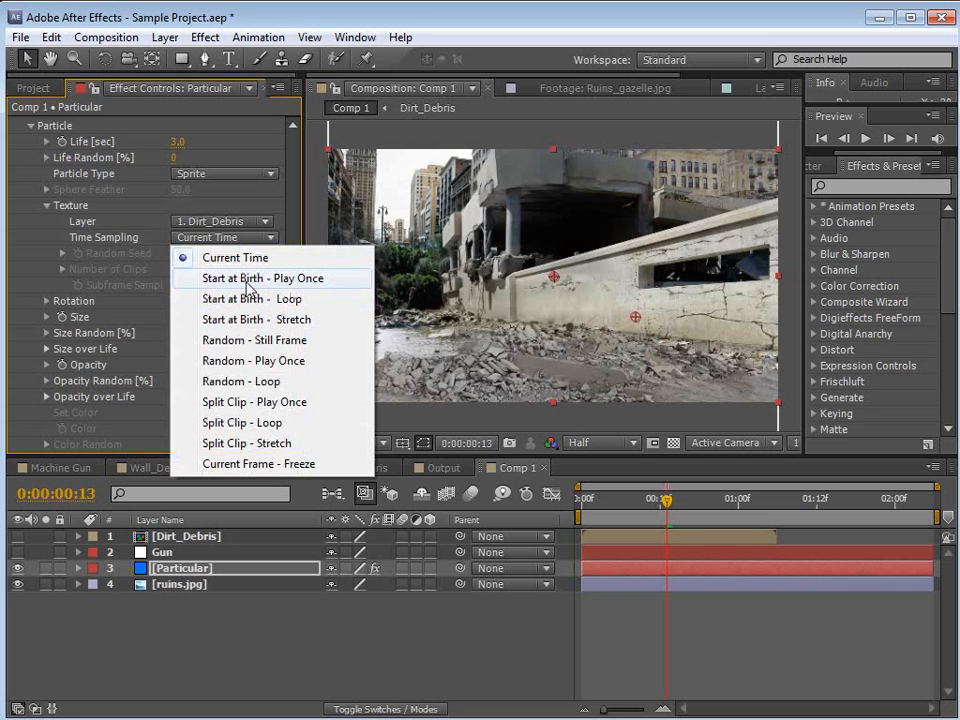
pyautogui.click(313, 289)
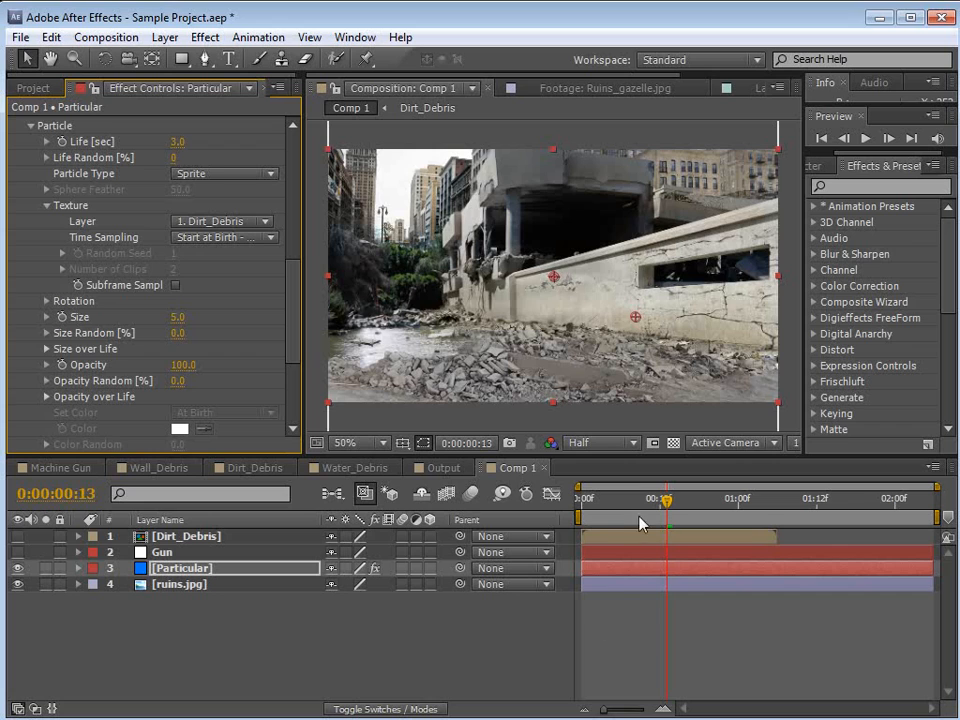
pyautogui.moveTo(597, 503); pyautogui.dragTo(640, 510)
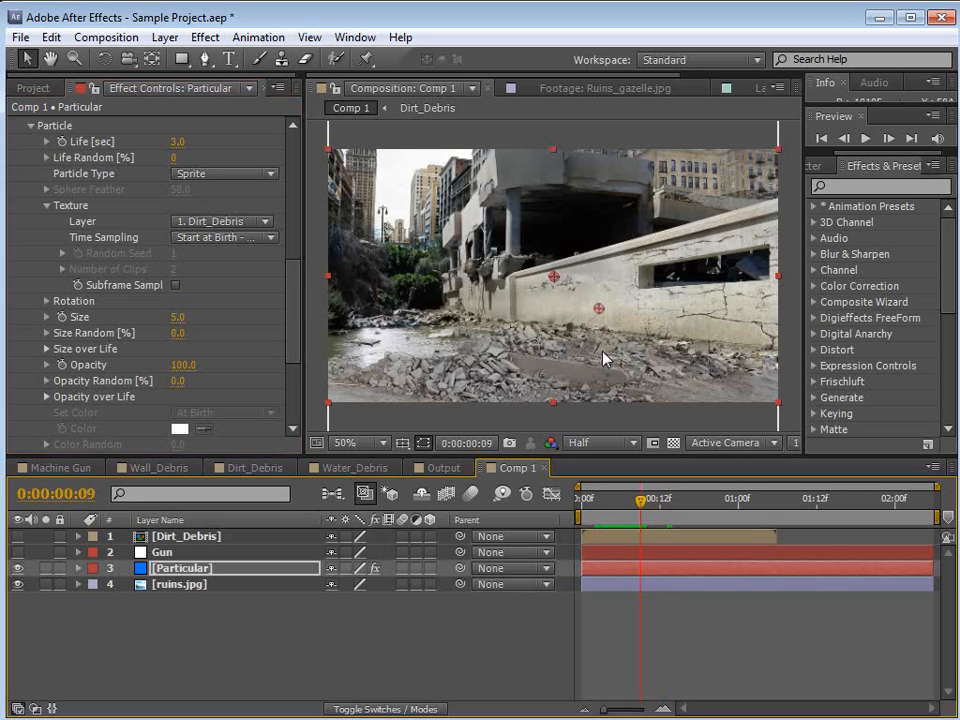
# Increase Particular's sprite Size to 261 and scrub to frame 16 to check the debris.
pyautogui.moveTo(177, 316); pyautogui.dragTo(340, 262)
pyautogui.moveTo(633, 497); pyautogui.dragTo(686, 508)
pyautogui.scroll(1, 656, 310)
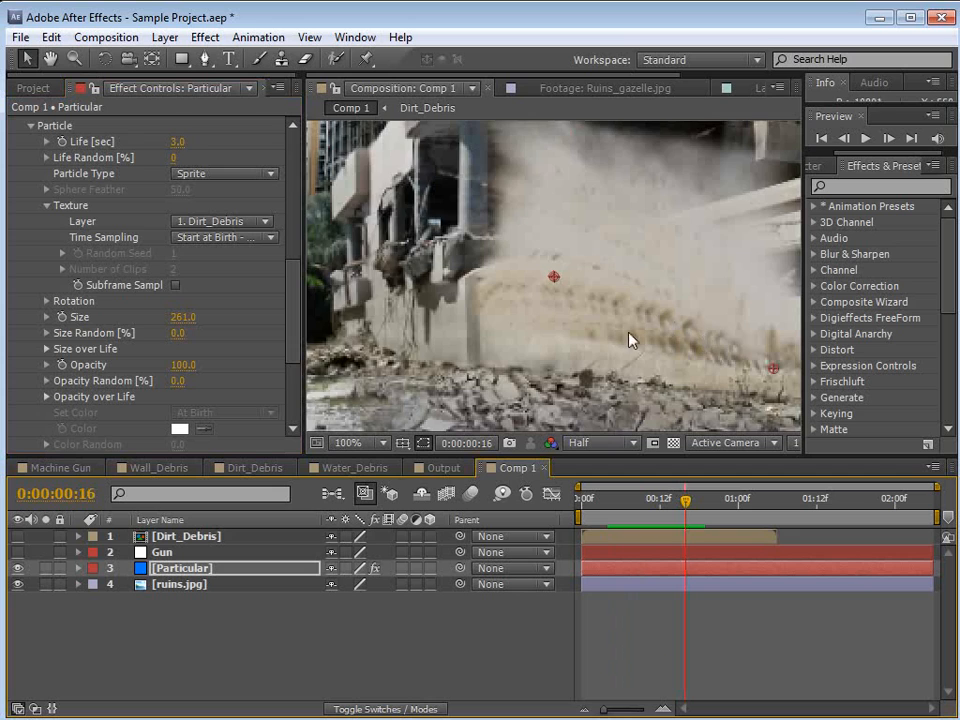
# Reduce Particular's emission rate to 10 particles per second and scrub through the animation to check the spacing of the impacts.
pyautogui.scroll(-1, 629, 340)
pyautogui.moveTo(287, 307); pyautogui.dragTo(279, 178)
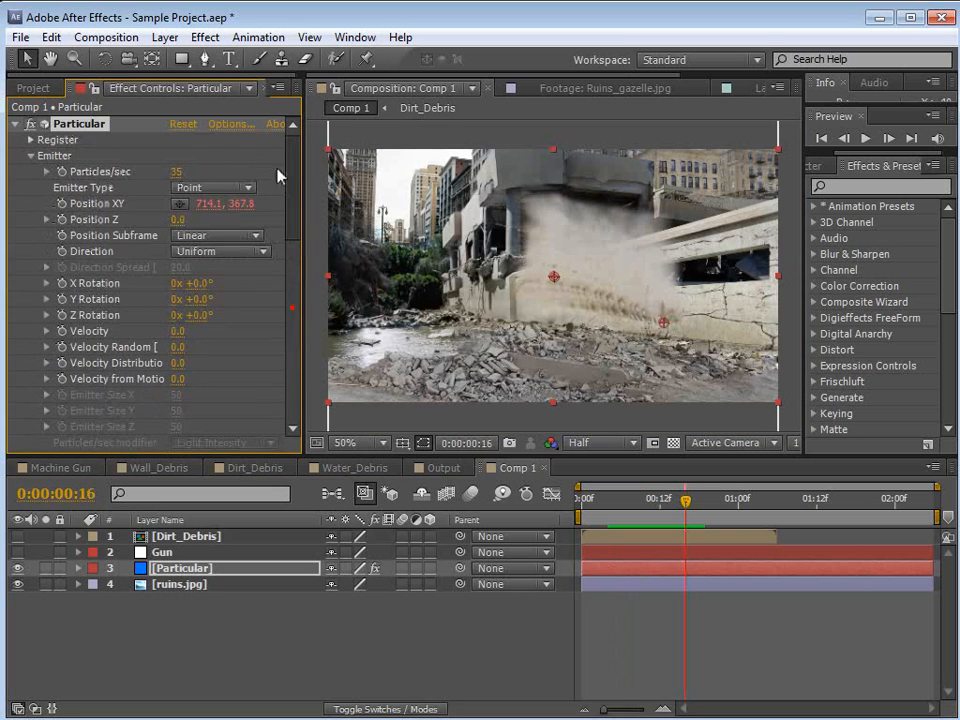
pyautogui.click(182, 172)
pyautogui.write('10')
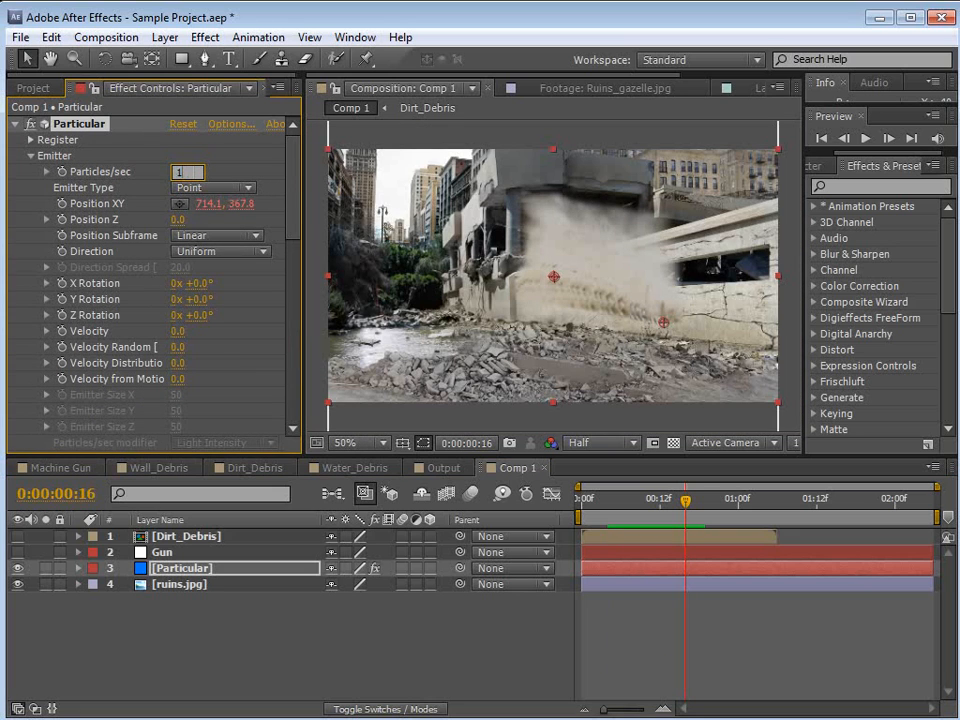
pyautogui.press('Return')
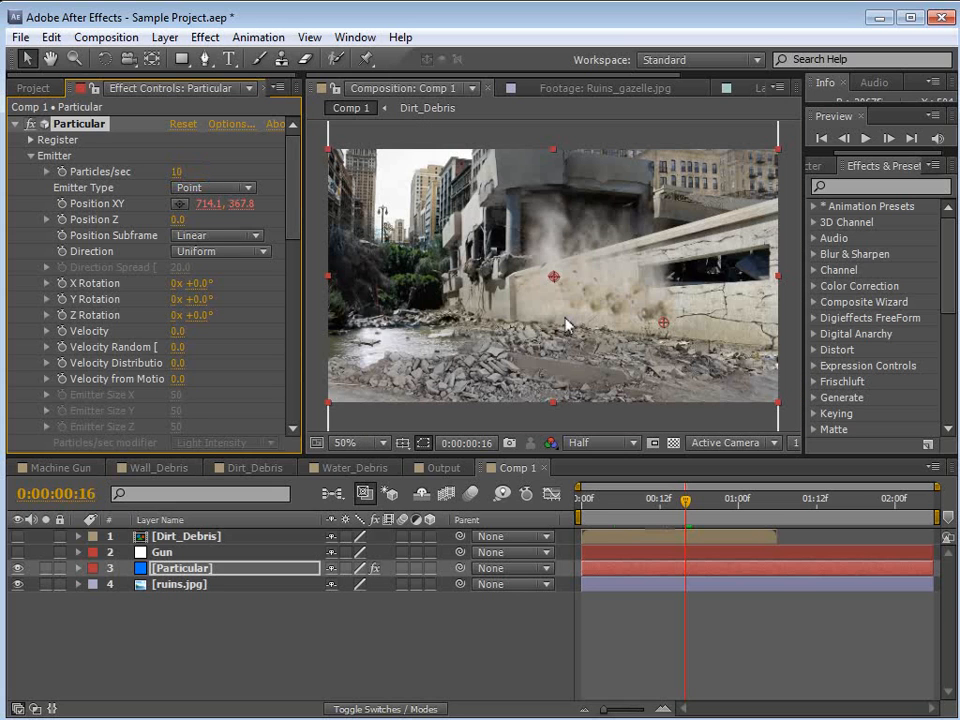
pyautogui.click(620, 500)
pyautogui.moveTo(620, 505); pyautogui.dragTo(671, 503)
# Replace the Gun null's Position keyframes with a single one at the first frame, and make the null and its layer controls visible.
pyautogui.click(585, 500)
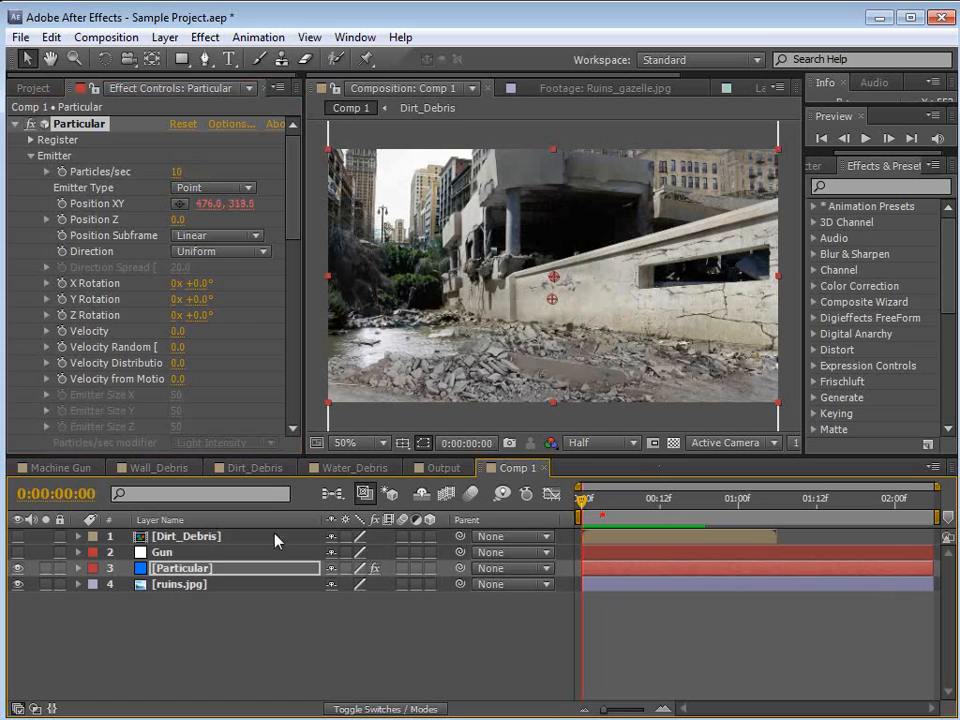
pyautogui.click(168, 553)
pyautogui.press('p')
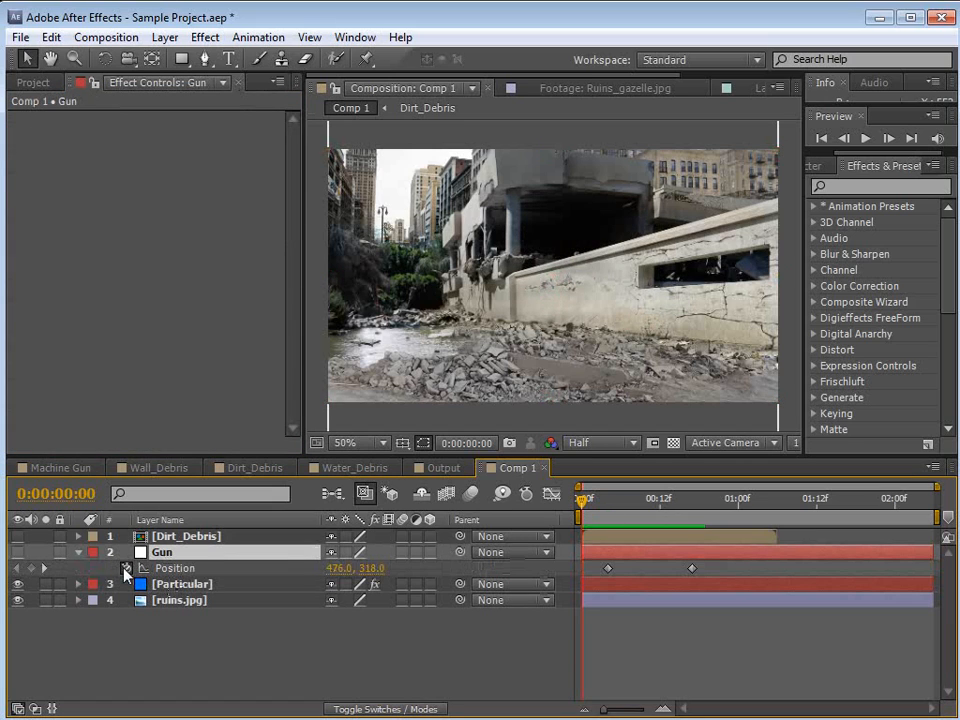
pyautogui.click(126, 568)
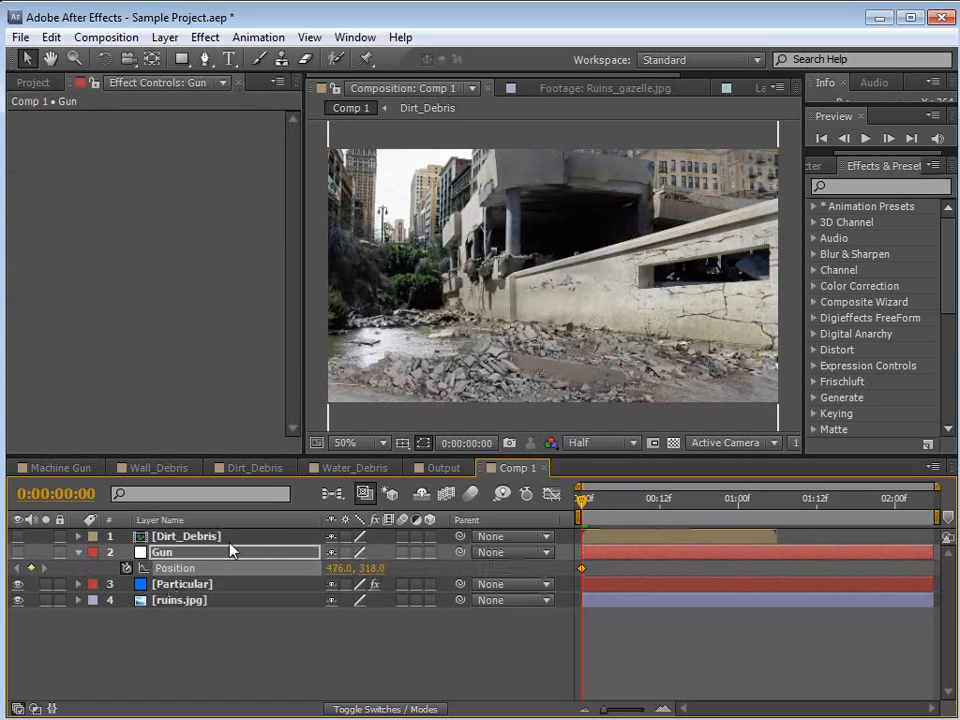
pyautogui.click(18, 552)
pyautogui.hotkey('ctrl', 'shift', 'h')
# Animate the Gun null across the foreground rubble with Position keyframes at frames 0, 6, 12 and 16, and scrub through the result.
pyautogui.moveTo(578, 333); pyautogui.dragTo(561, 389)
pyautogui.click(621, 501)
pyautogui.moveTo(622, 502); pyautogui.dragTo(660, 506)
pyautogui.moveTo(577, 381); pyautogui.dragTo(691, 406)
pyautogui.click(686, 499)
pyautogui.click(719, 653)
pyautogui.moveTo(617, 500); pyautogui.dragTo(648, 505)
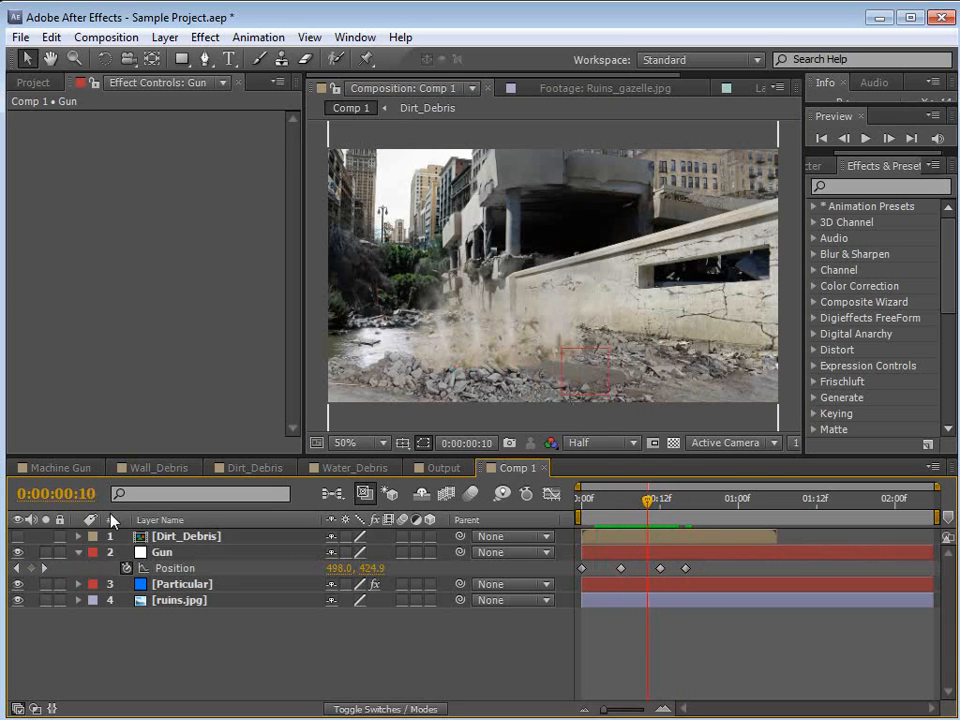
# Set Particular's sprite Size to 185 and Size Random to 84%, checking the rubble impacts up close.
pyautogui.click(186, 588)
pyautogui.scroll(2, 514, 368)
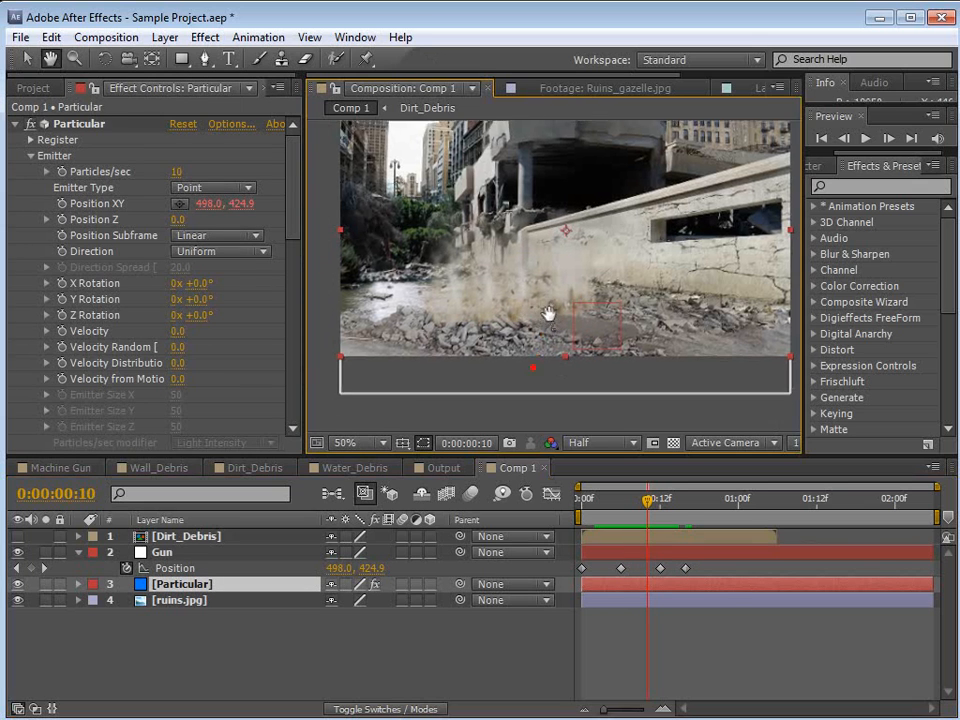
pyautogui.press('v')
pyautogui.moveTo(639, 514)
pyautogui.mouseDown()
pyautogui.moveTo(617, 510)
pyautogui.moveTo(660, 515)
pyautogui.moveTo(627, 516)
pyautogui.mouseUp()
pyautogui.moveTo(293, 199); pyautogui.dragTo(298, 347)
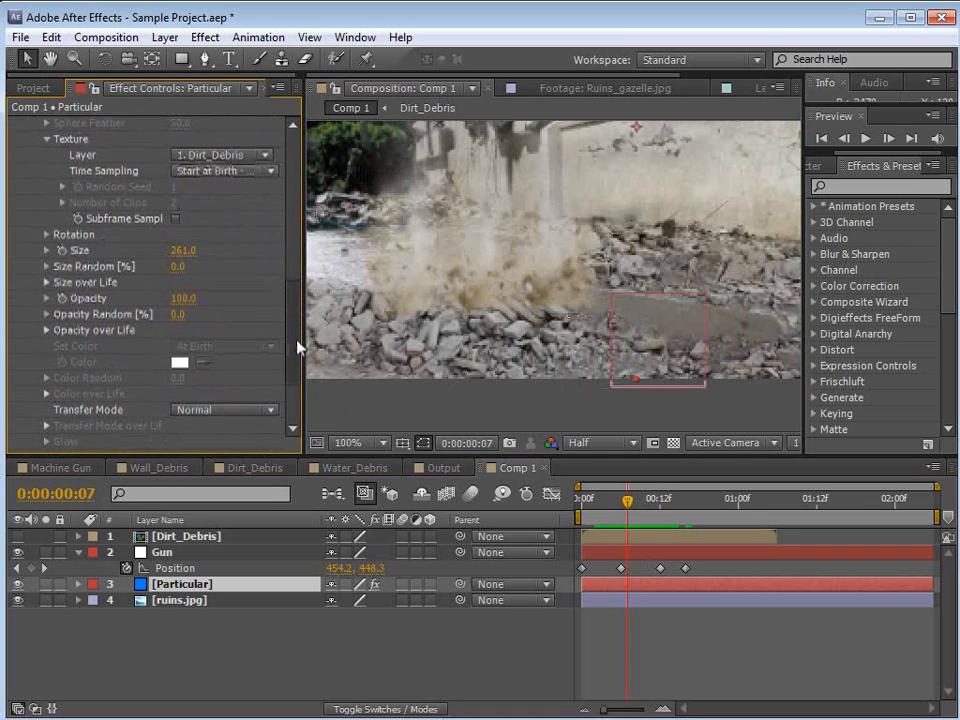
pyautogui.moveTo(626, 514); pyautogui.dragTo(637, 514)
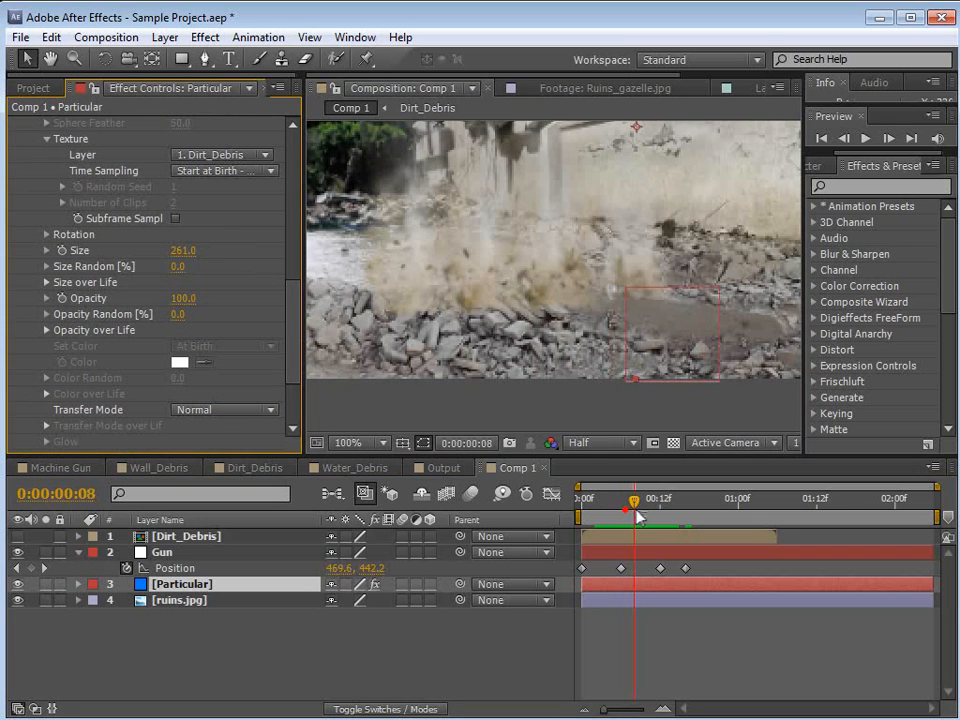
pyautogui.moveTo(184, 251)
pyautogui.mouseDown()
pyautogui.moveTo(169, 252)
pyautogui.moveTo(186, 262)
pyautogui.moveTo(117, 251)
pyautogui.moveTo(235, 266)
pyautogui.moveTo(187, 245)
pyautogui.mouseUp()
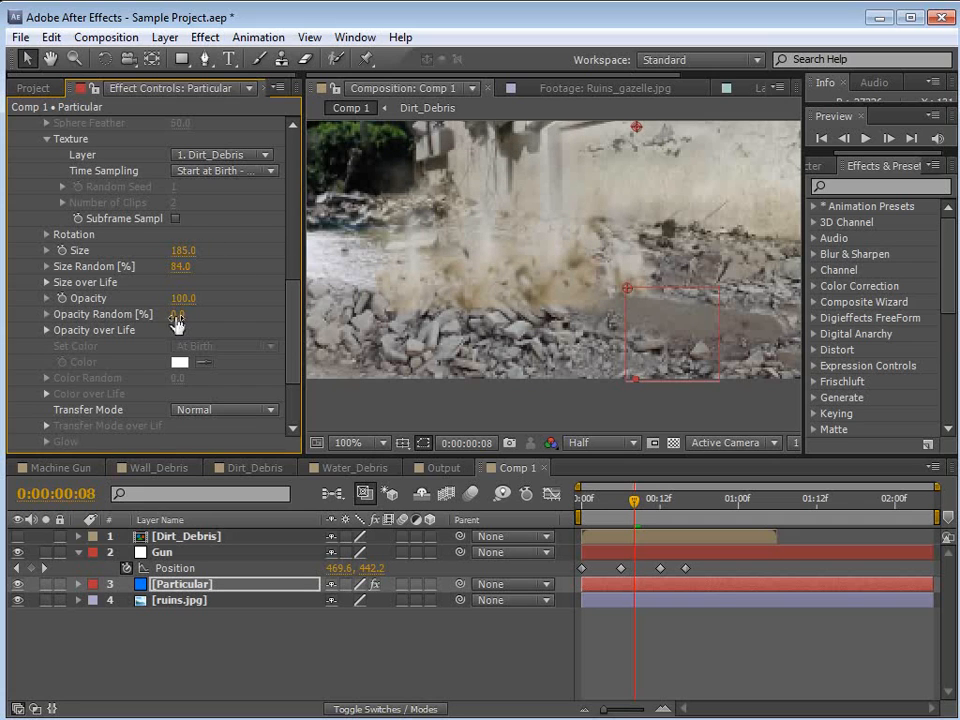
# Give the sprite particles a Random Rotation of 5 and scrub to frame 19 to check the variation.
pyautogui.click(46, 234)
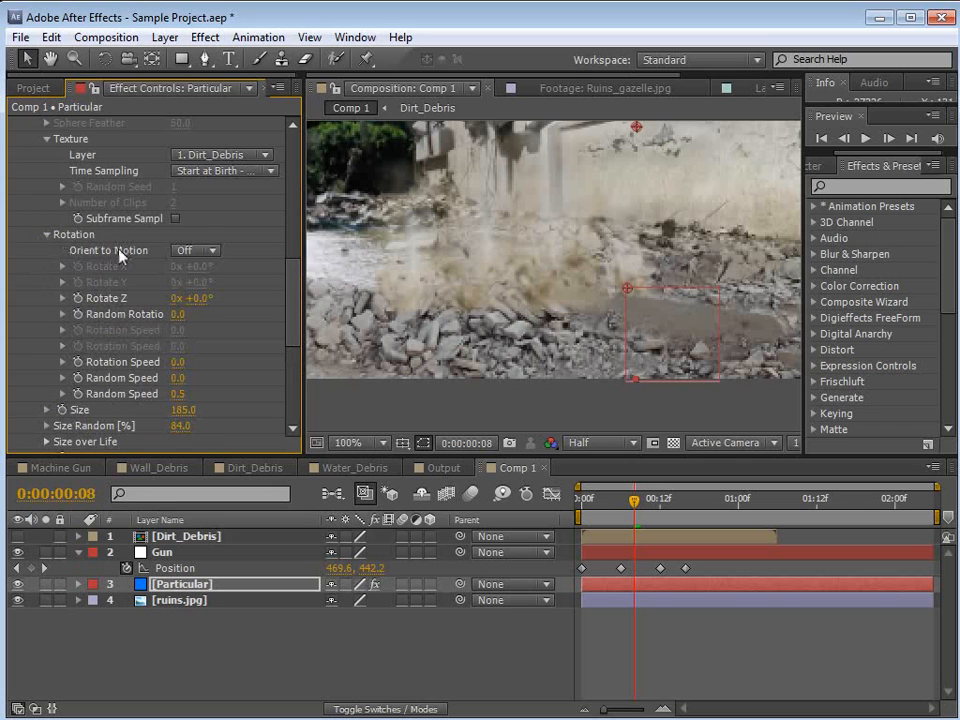
pyautogui.click(177, 315)
pyautogui.write('5')
pyautogui.press('Return')
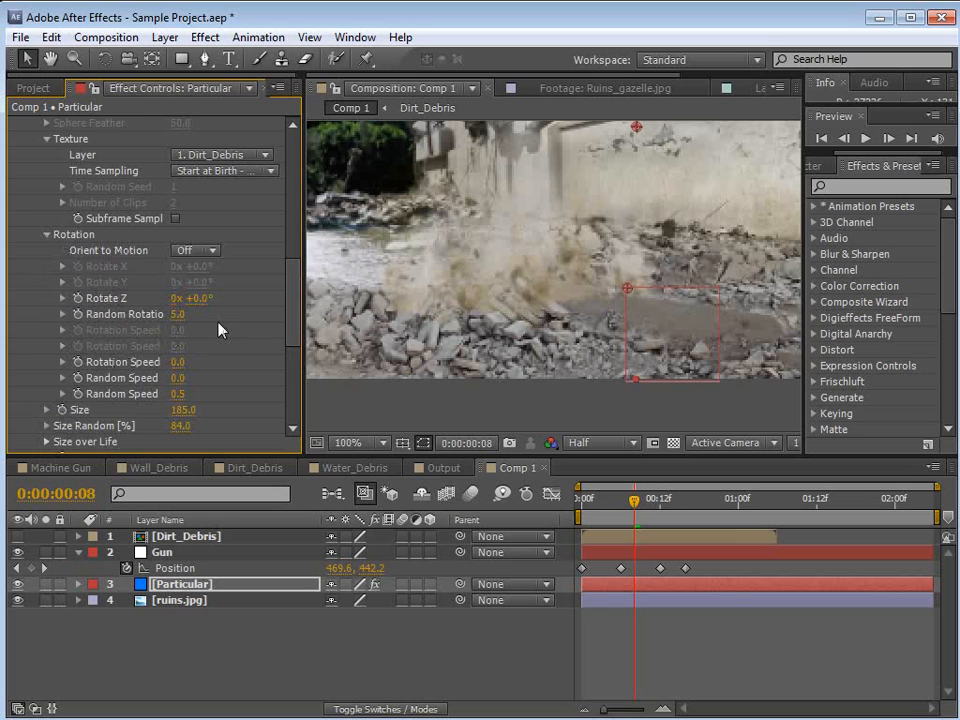
pyautogui.moveTo(641, 508); pyautogui.dragTo(706, 520)
pyautogui.scroll(-1, 580, 337)
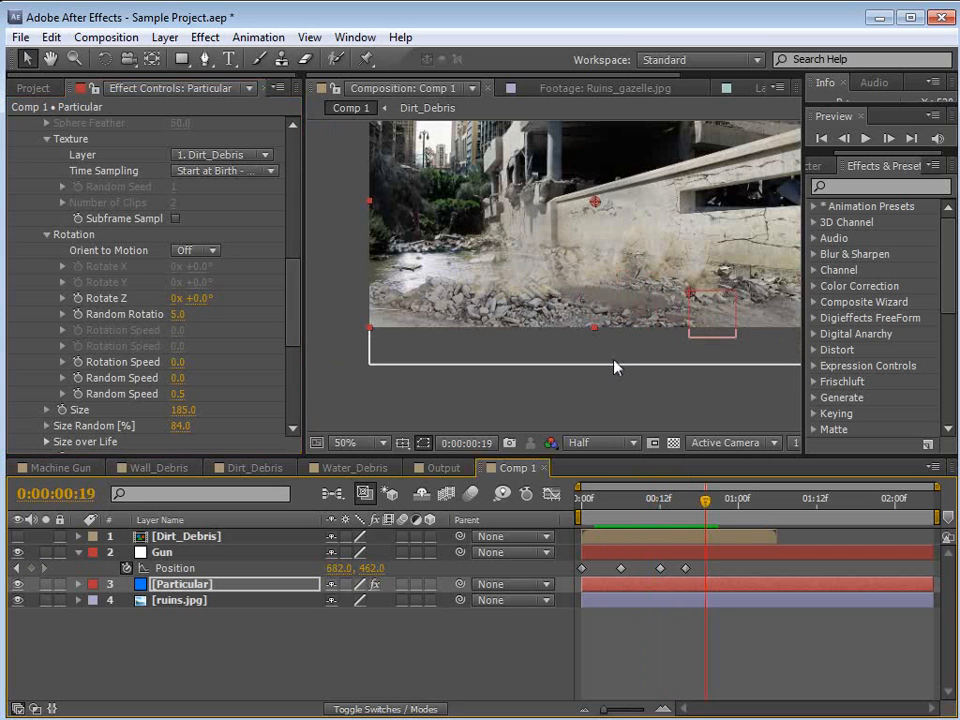
# Widen the effect settings area and try Split Clip - Play Once as the texture's Time Sampling.
pyautogui.moveTo(295, 322); pyautogui.dragTo(291, 292)
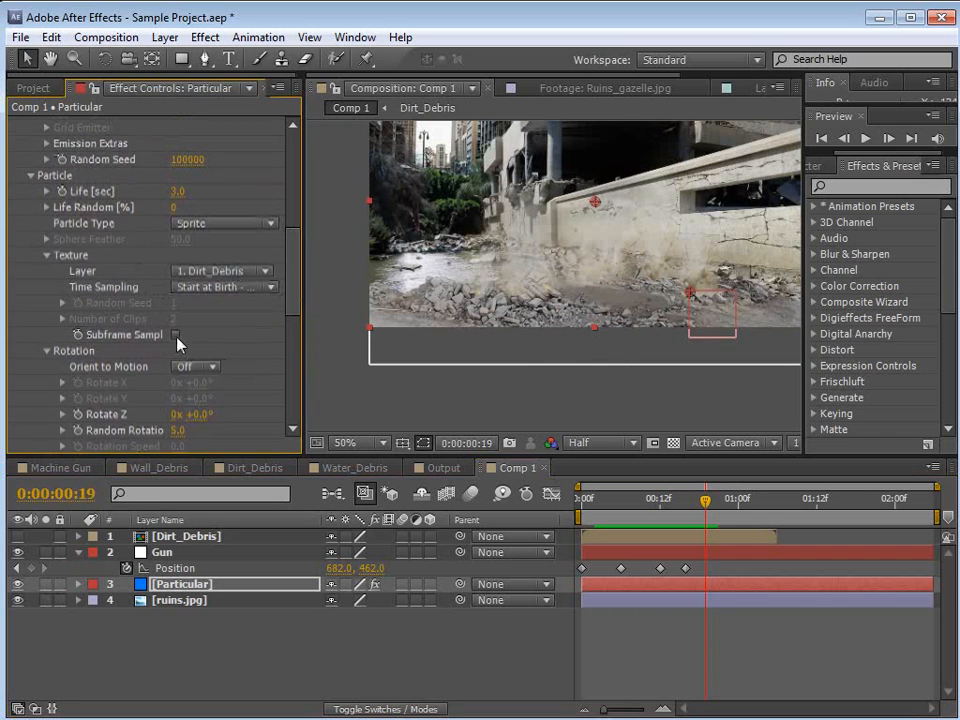
pyautogui.moveTo(303, 343); pyautogui.dragTo(345, 345)
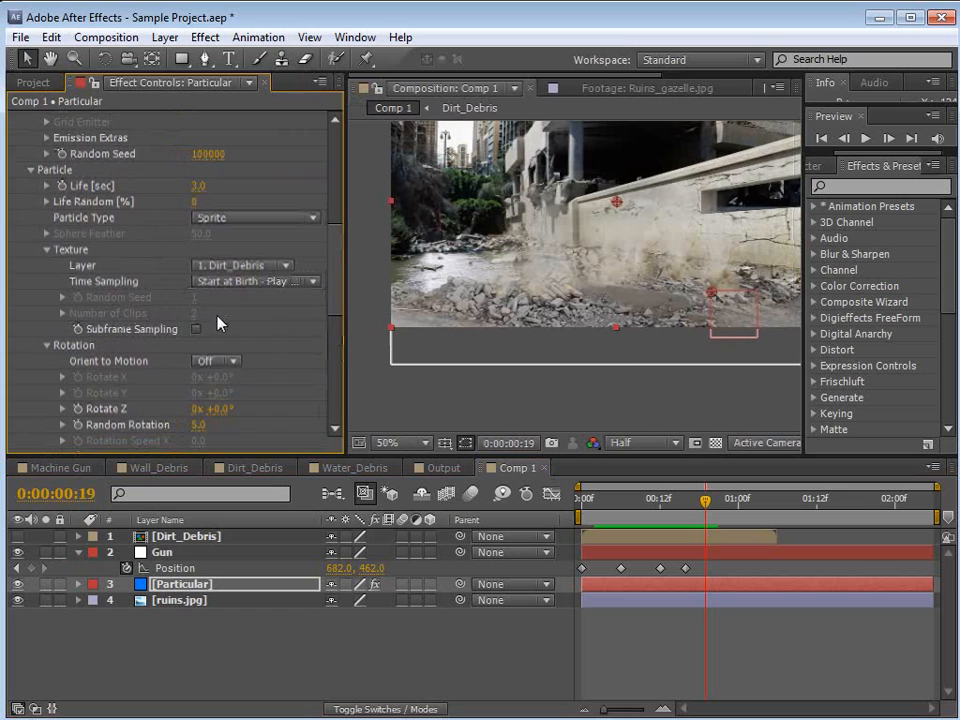
pyautogui.click(246, 281)
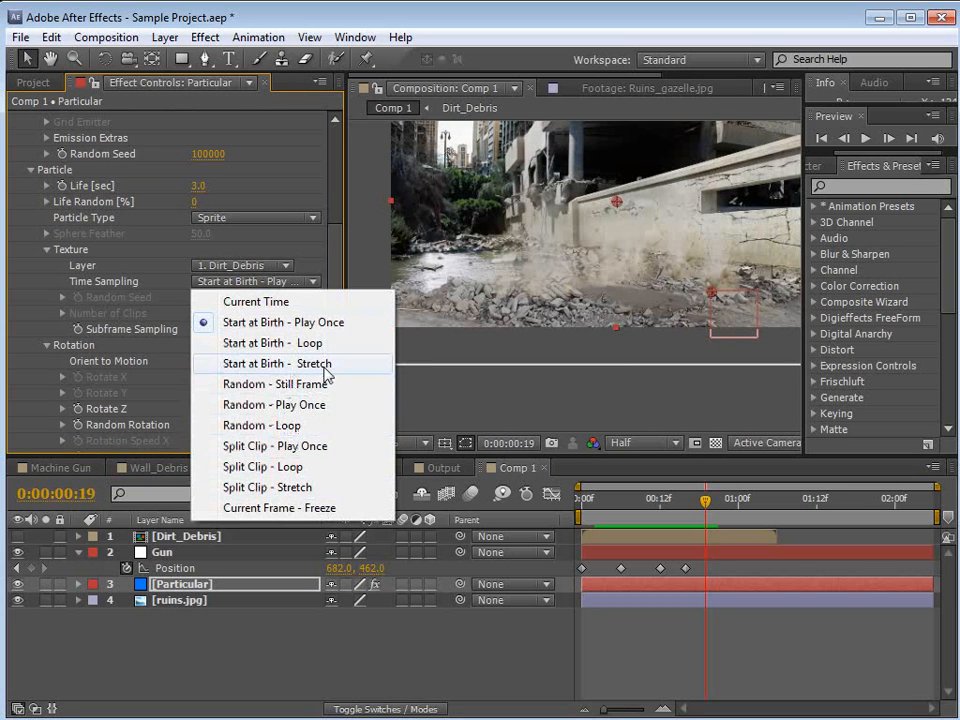
pyautogui.click(312, 448)
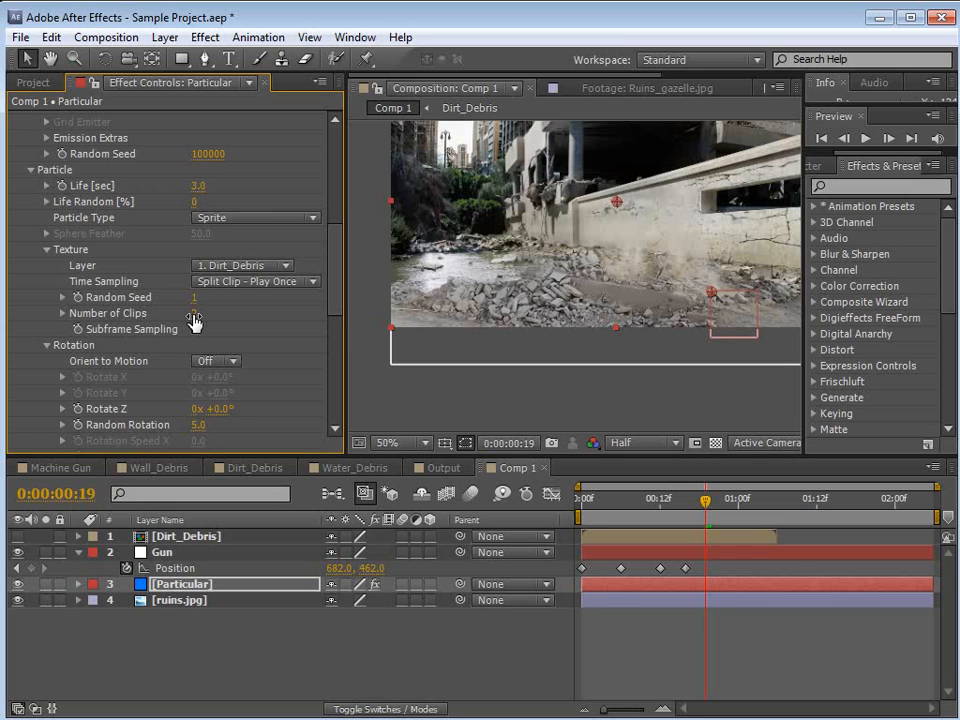
# Inspect the Dirt_Debris composition by scrubbing through its explosion and showing more of its time range.
pyautogui.click(223, 470)
pyautogui.click(687, 512)
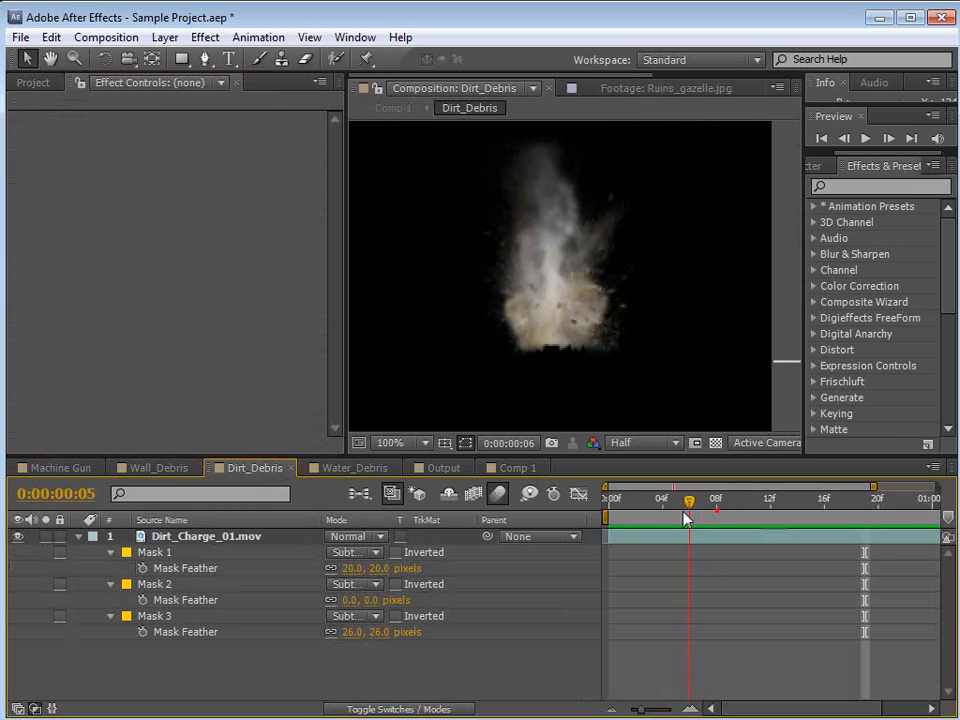
pyautogui.moveTo(684, 513); pyautogui.dragTo(640, 517)
pyautogui.press('-')
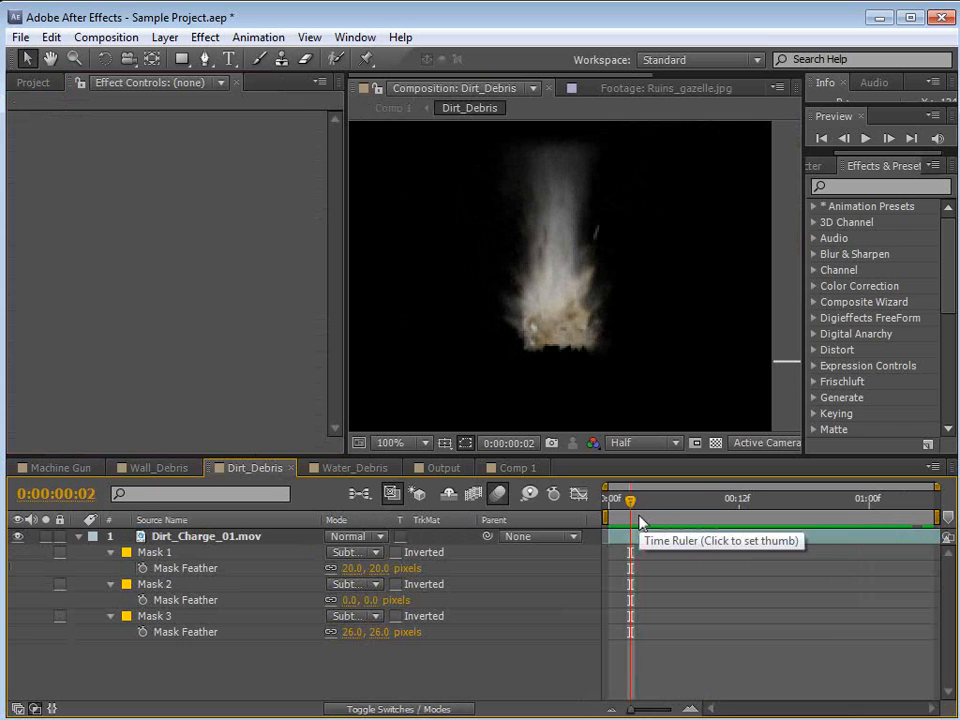
# Return to Comp 1, set Particular's texture Time Sampling to Start at Birth - Play Once, and scrub through the animation.
pyautogui.click(512, 468)
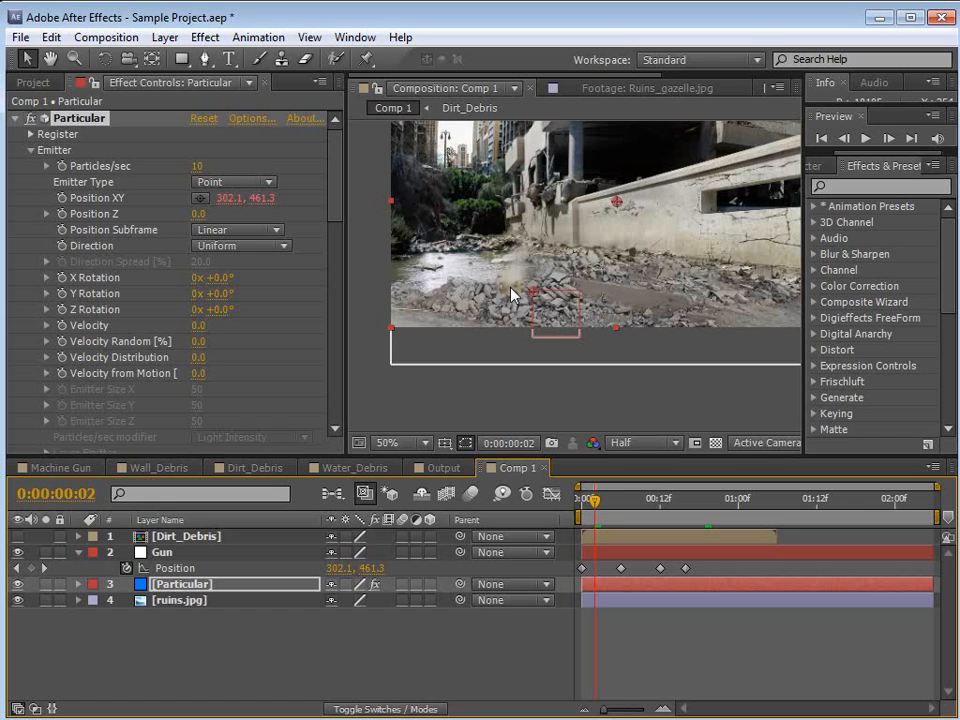
pyautogui.moveTo(335, 190); pyautogui.dragTo(334, 282)
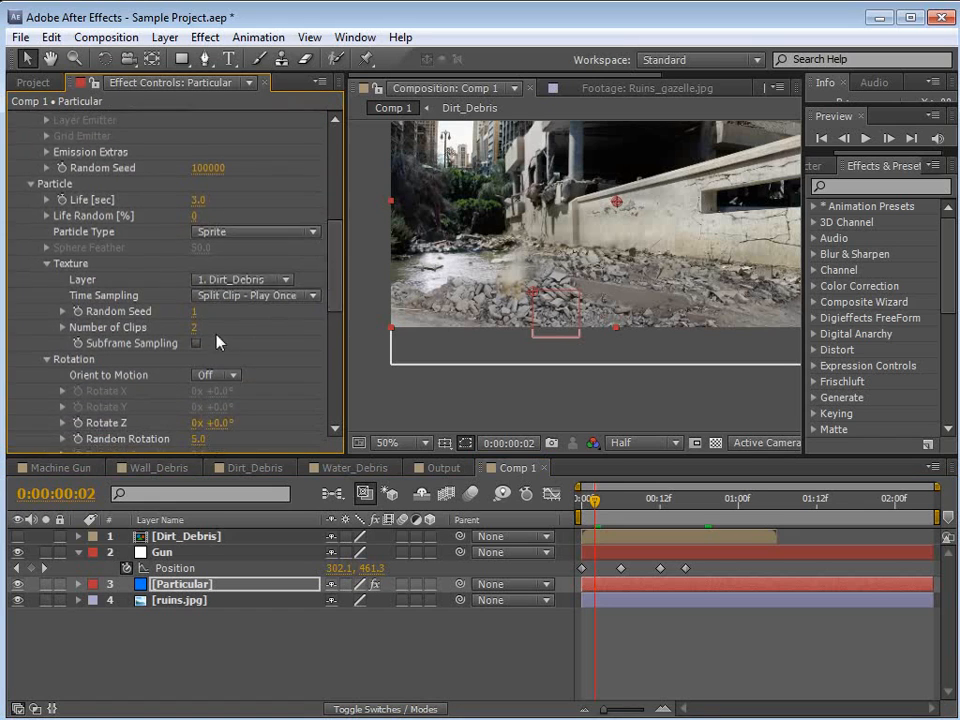
pyautogui.click(222, 295)
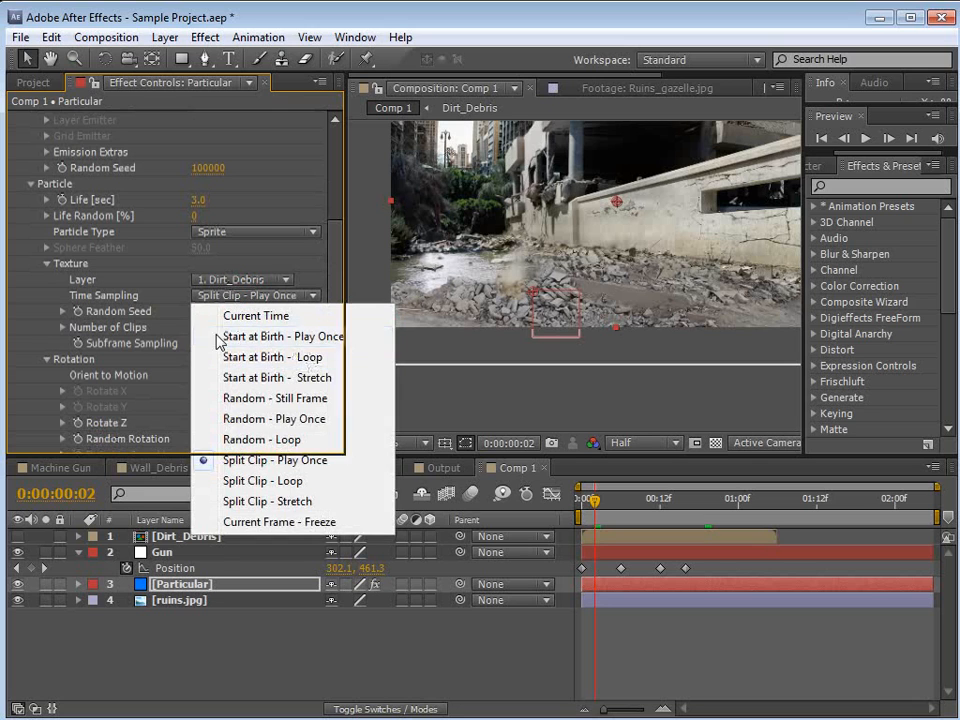
pyautogui.click(218, 338)
pyautogui.moveTo(614, 502); pyautogui.dragTo(652, 549)
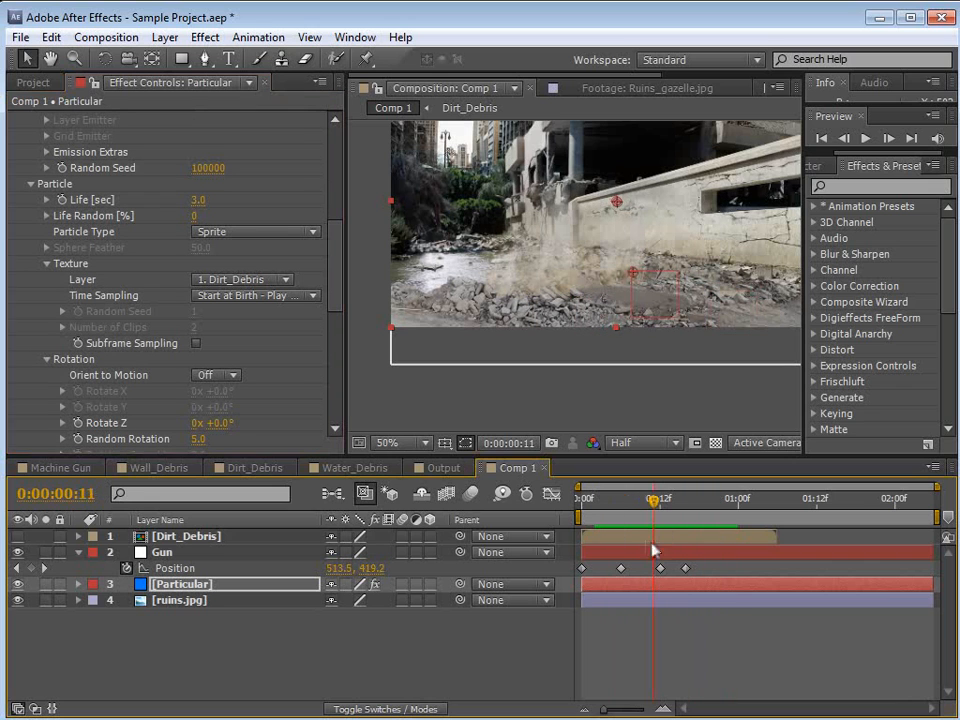
# Add a Slider Control effect to the Gun null and reveal its Slider property in the timeline with the Transform group collapsed.
pyautogui.moveTo(339, 306); pyautogui.dragTo(339, 190)
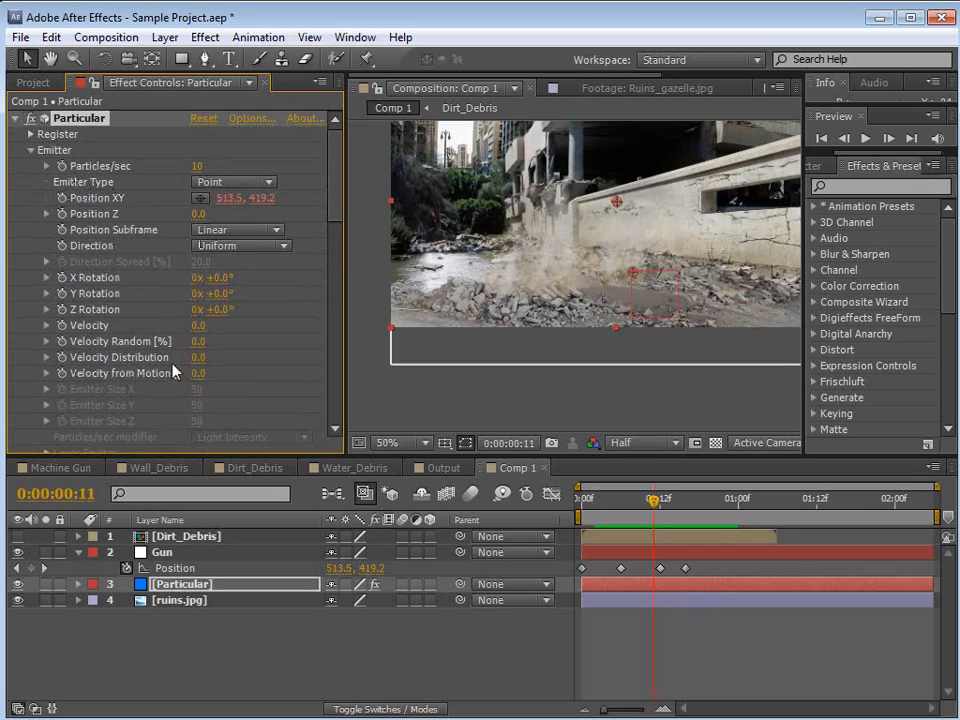
pyautogui.click(166, 556)
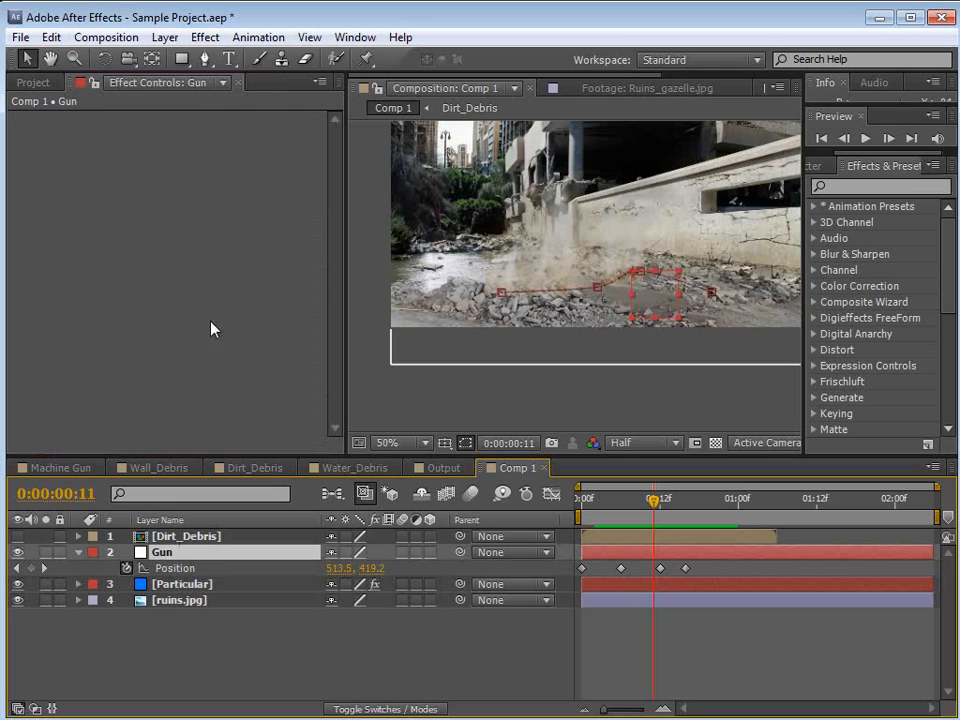
pyautogui.click(205, 37)
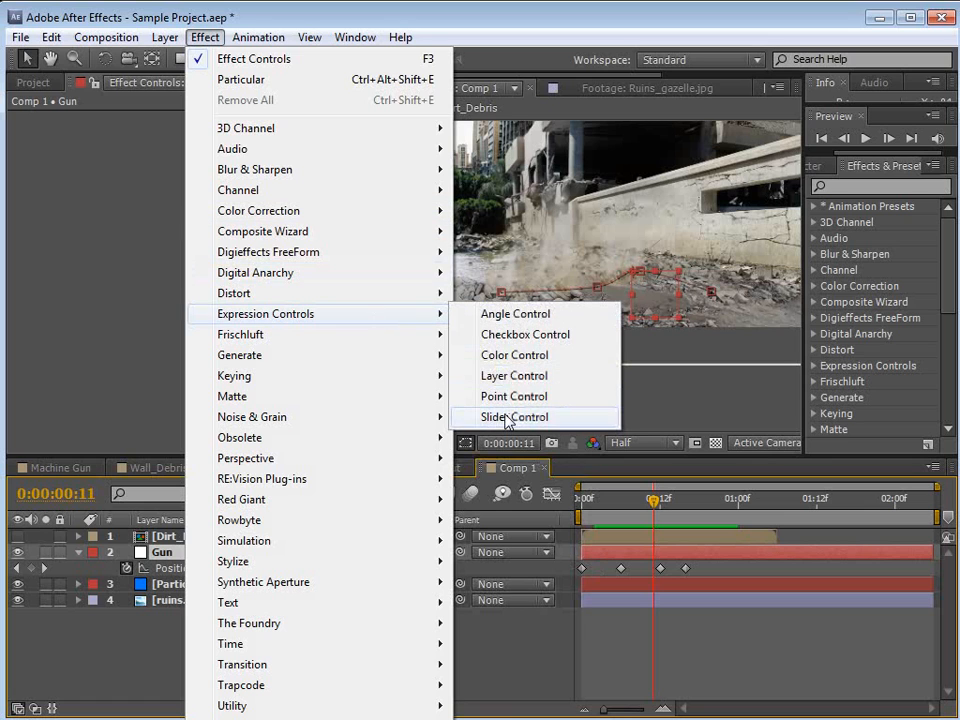
pyautogui.click(505, 420)
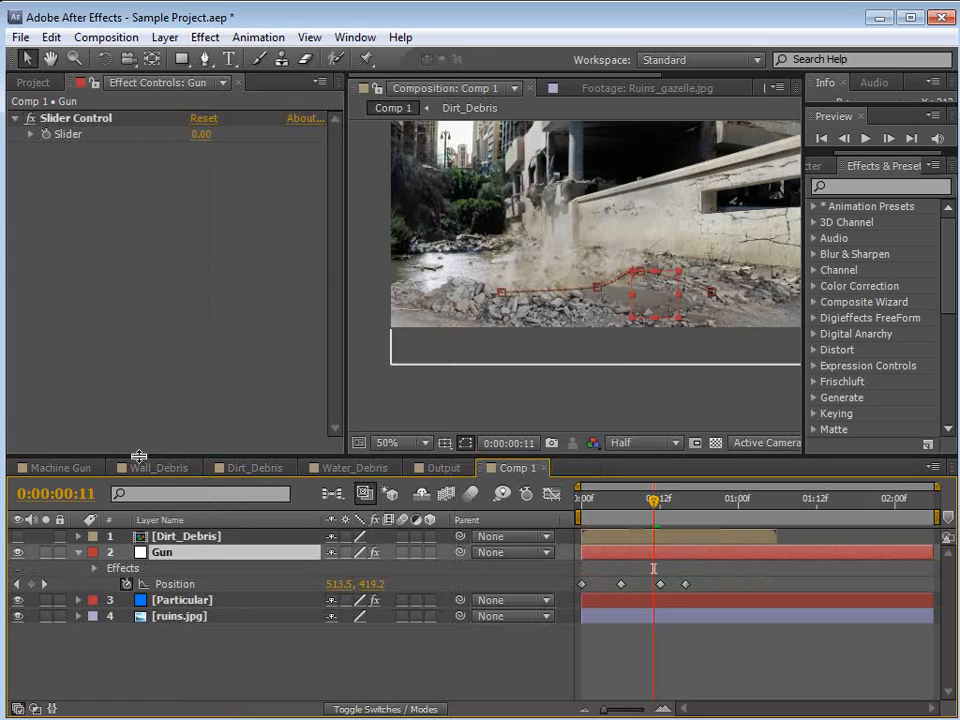
pyautogui.click(80, 553)
pyautogui.click(95, 568)
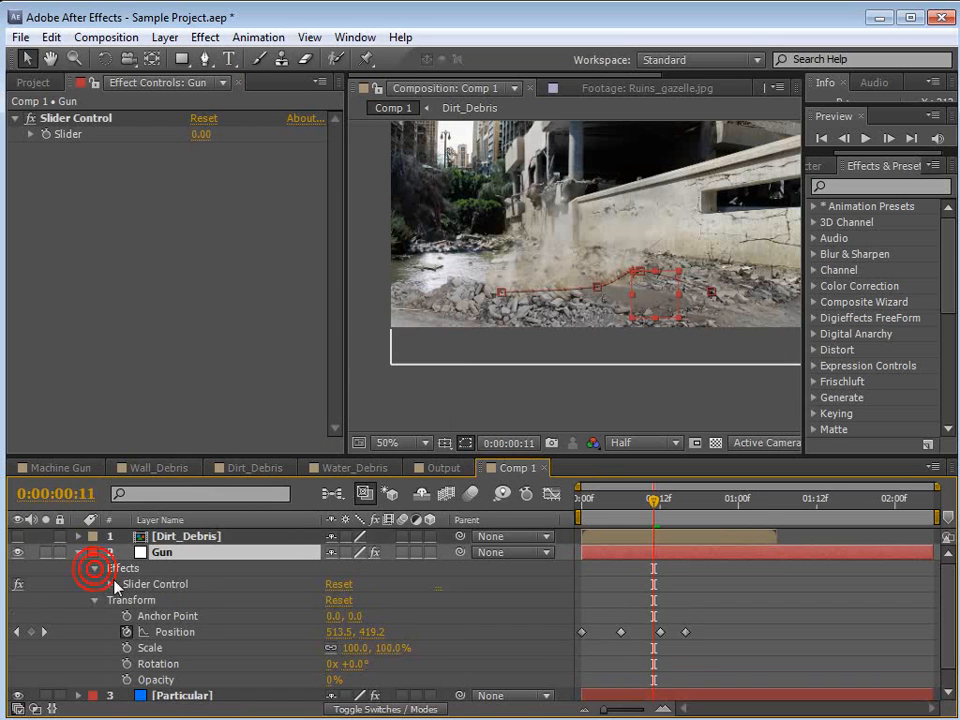
pyautogui.click(97, 616)
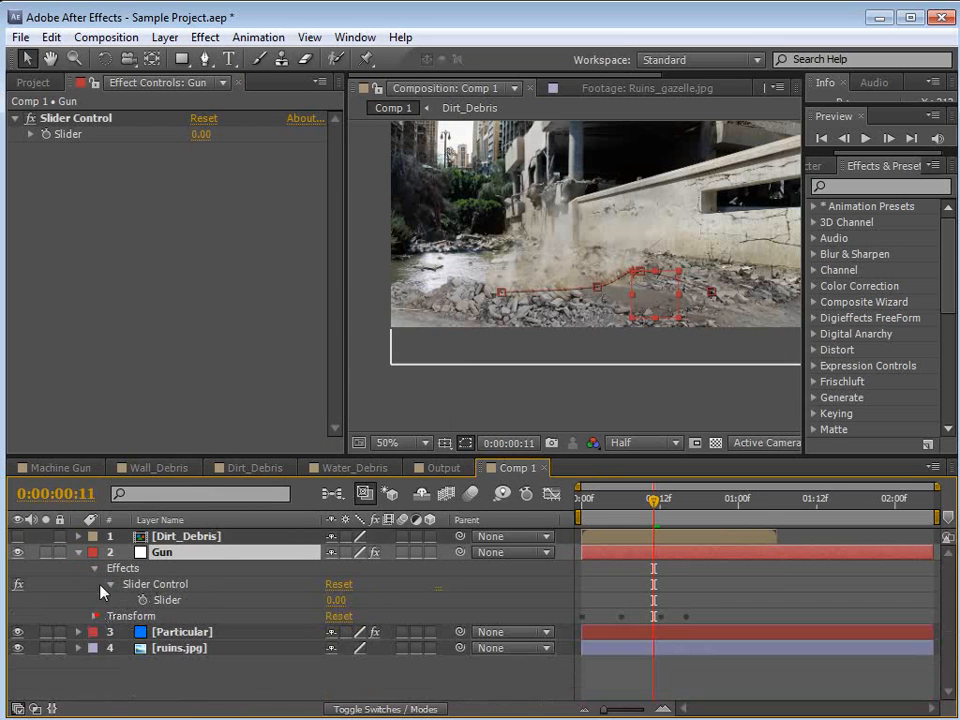
# Link Particular's Particles/sec to the Gun null's Slider with the expression thisComp.layer("Gun").effect("Slider Control")("Slider").
pyautogui.click(172, 636)
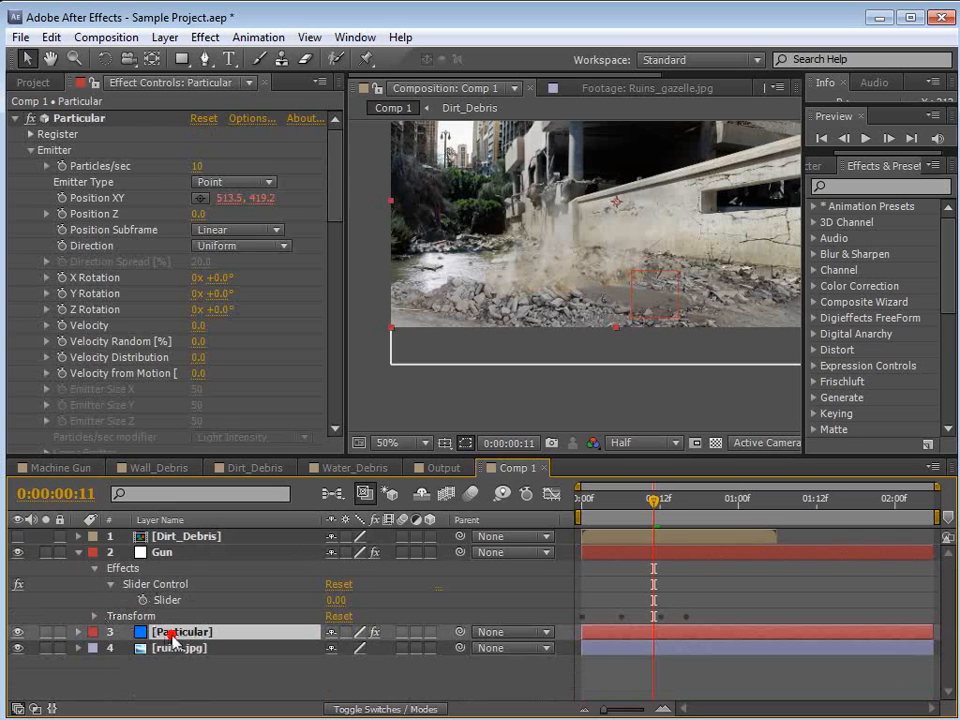
pyautogui.keyDown('alt'); pyautogui.click(61, 167); pyautogui.keyUp('alt')
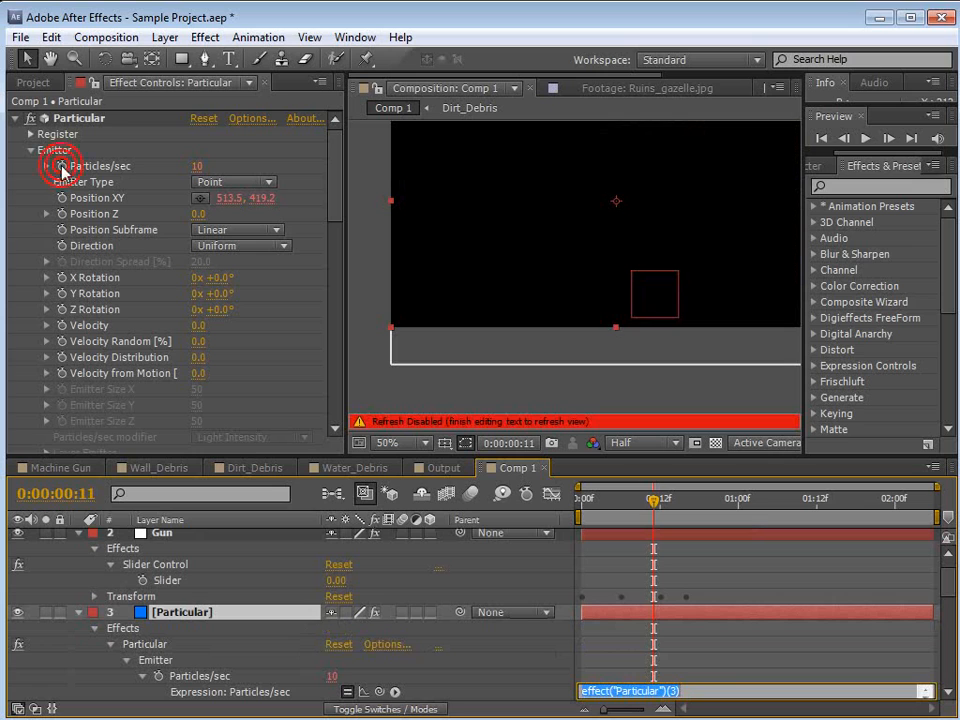
pyautogui.moveTo(379, 692); pyautogui.dragTo(181, 602)
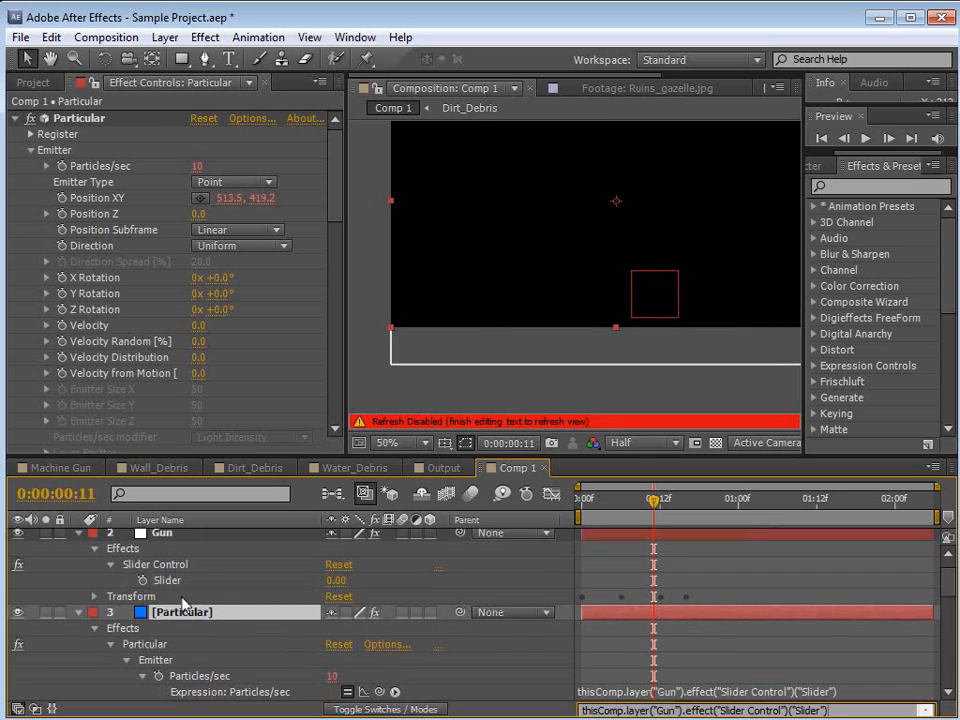
# Rename the Slider Control effect on the Gun null as Firerate.
pyautogui.click(170, 536)
pyautogui.click(82, 120)
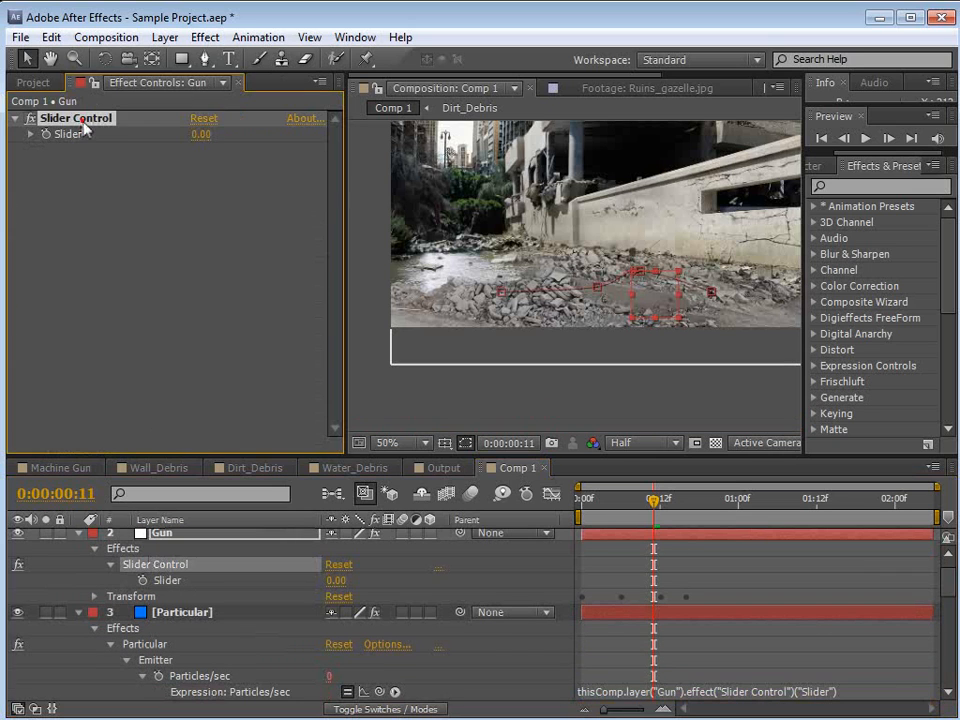
pyautogui.press('Return')
pyautogui.write('R')
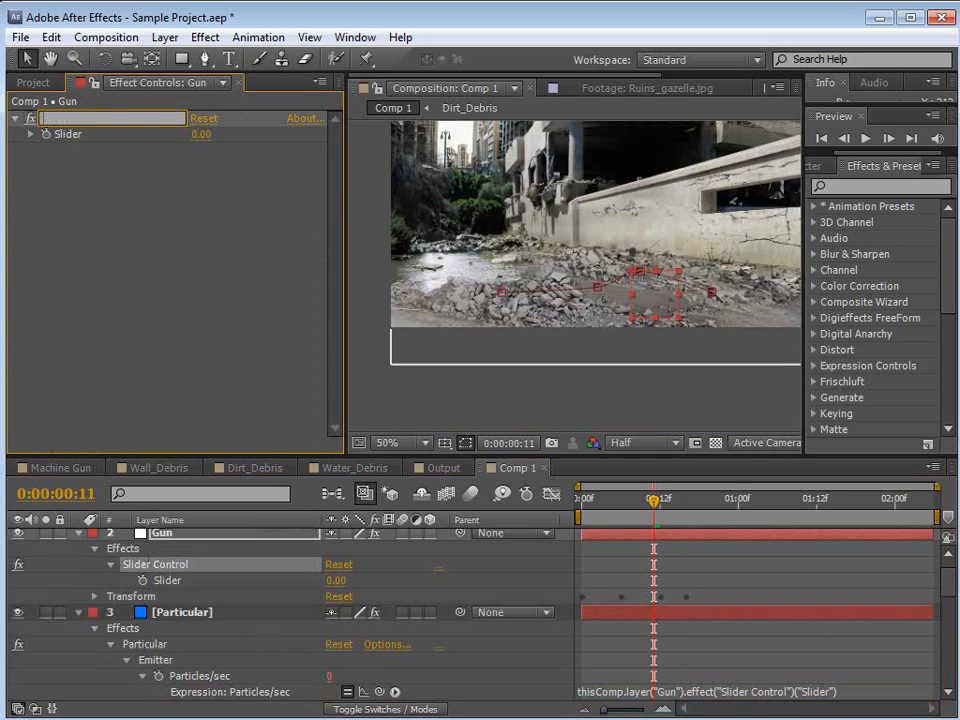
pyautogui.write('irerat')
pyautogui.press('Return')
# Try a value of 18 for the Gun null's Firerate slider.
pyautogui.click(201, 134)
pyautogui.write('18')
pyautogui.press('Return')
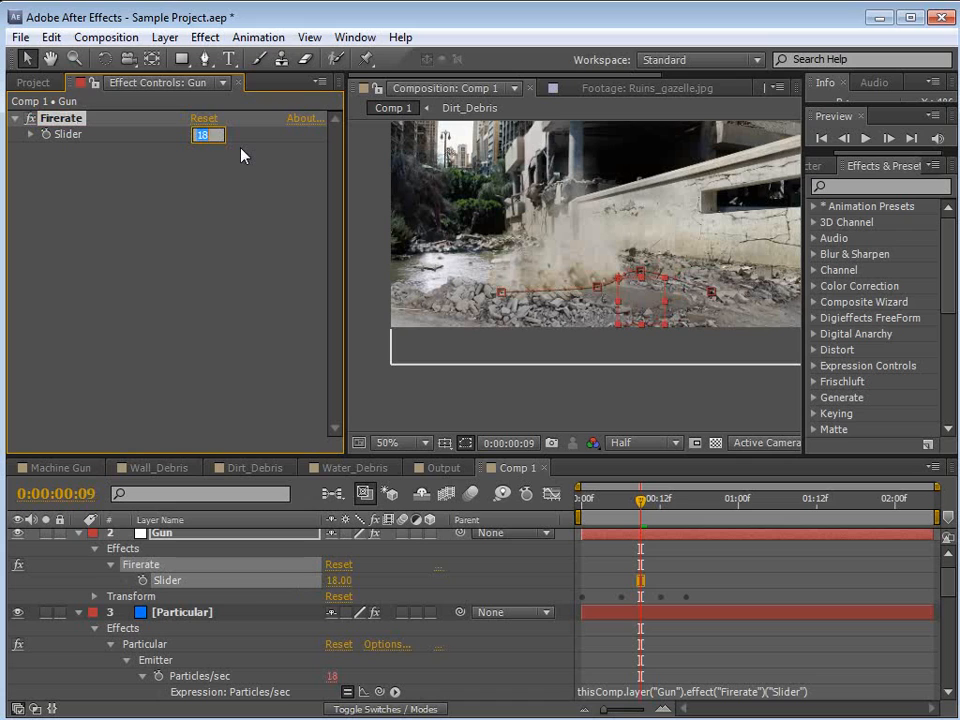
pyautogui.click(229, 188)
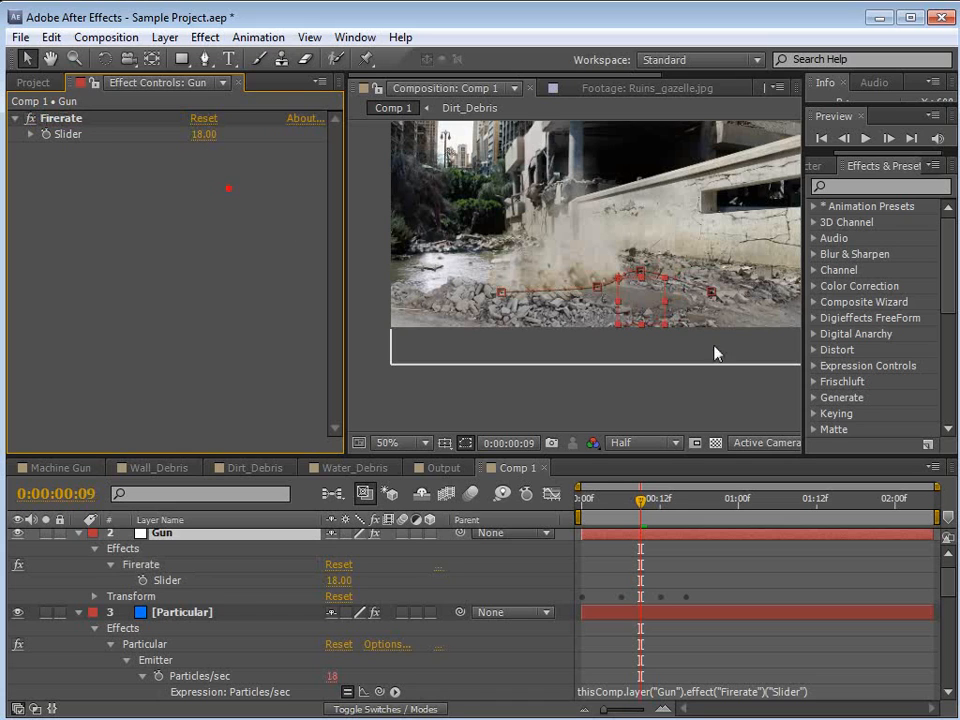
# Set the Gun null's Firerate slider to 10 and scrub to frame 14 to preview the debris.
pyautogui.click(204, 134)
pyautogui.write('10')
pyautogui.press('Return')
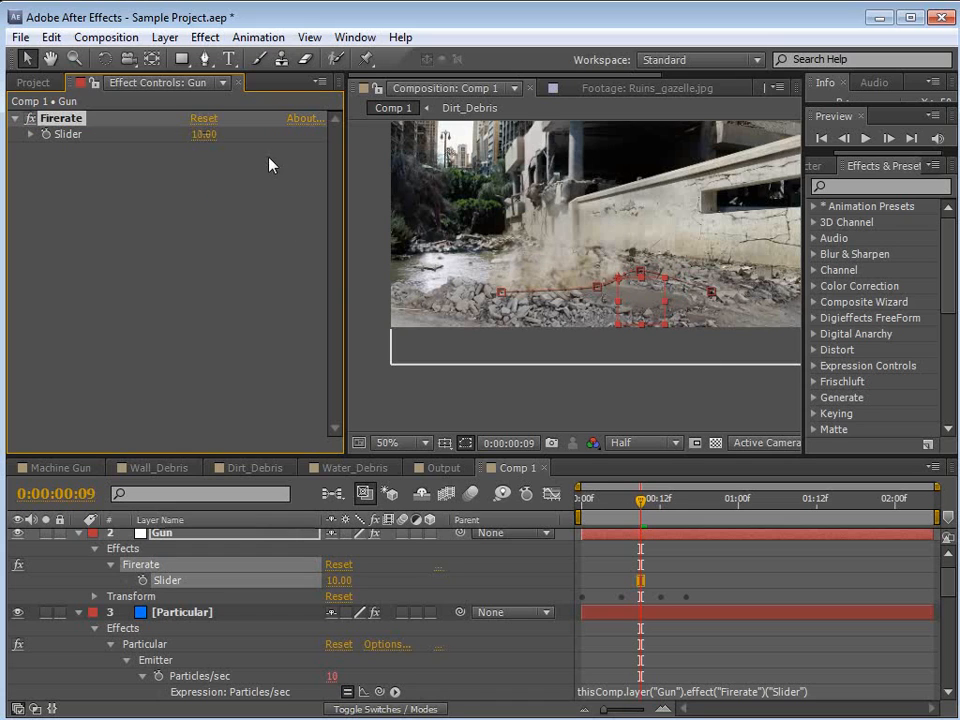
pyautogui.moveTo(645, 513); pyautogui.dragTo(673, 513)
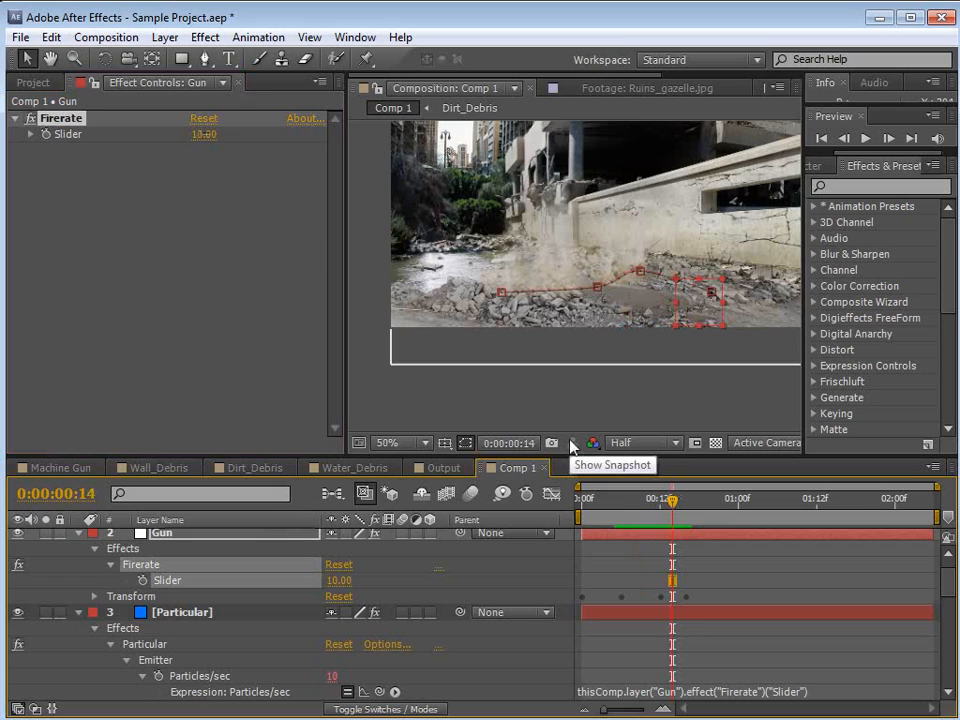
# Shift the peak keyframe of the Gun null's motion path slightly farther along the rubble and collapse all layer properties.
pyautogui.moveTo(642, 272); pyautogui.dragTo(664, 268)
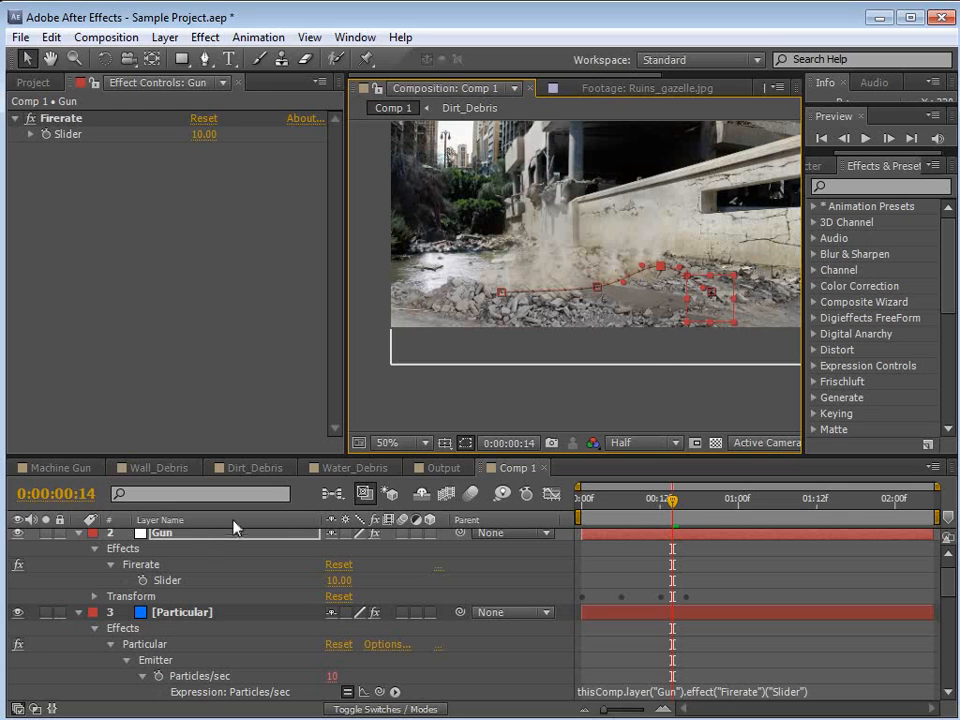
pyautogui.click(155, 534)
pyautogui.hotkey('ctrl', 'a')
pyautogui.click(79, 535)
pyautogui.click(333, 656)
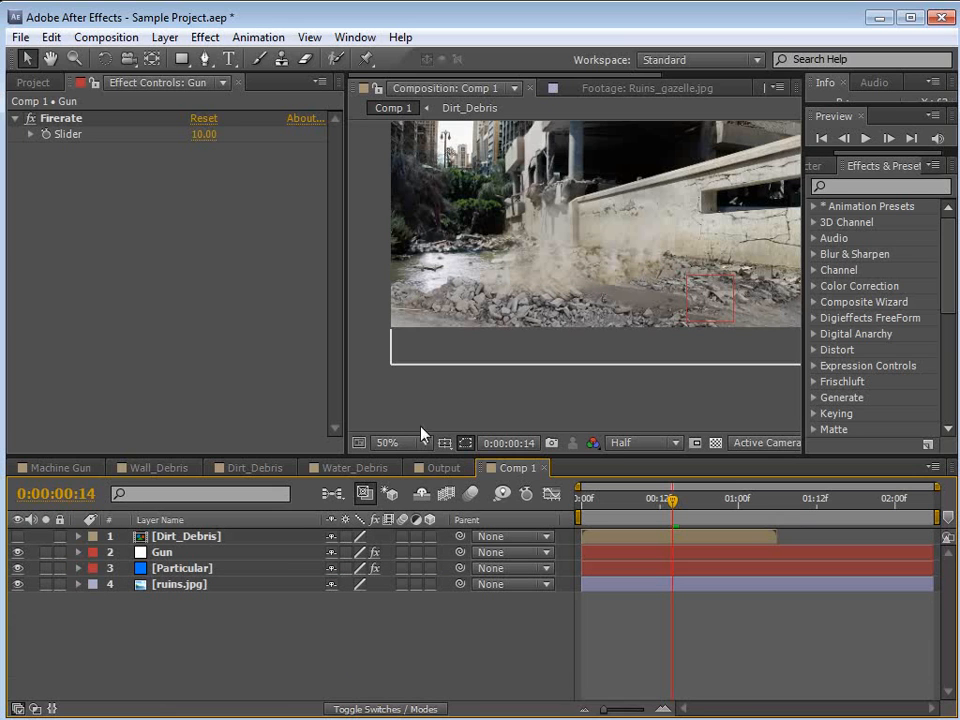
# Create a red 960 x 540 px solid named Red Solid 2 in Comp 1.
pyautogui.press('space')
pyautogui.moveTo(690, 213); pyautogui.dragTo(670, 278)
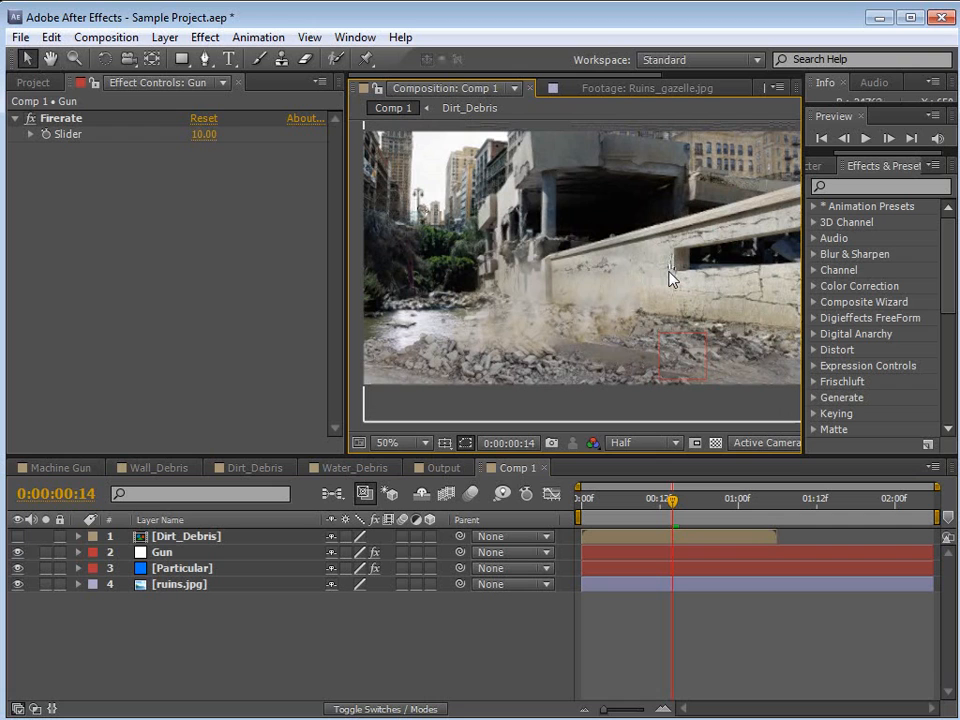
pyautogui.click(165, 37)
pyautogui.moveTo(180, 58)
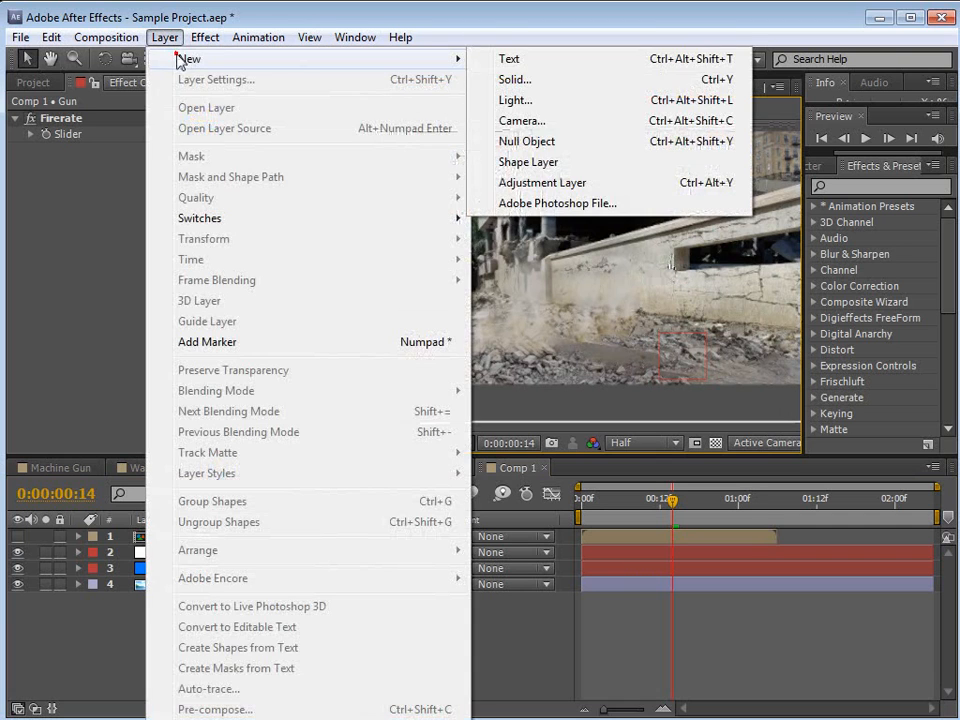
pyautogui.click(541, 80)
pyautogui.click(196, 321)
pyautogui.moveTo(282, 45)
pyautogui.mouseDown()
pyautogui.moveTo(285, 71)
pyautogui.moveTo(283, 40)
pyautogui.mouseUp()
pyautogui.click(430, 44)
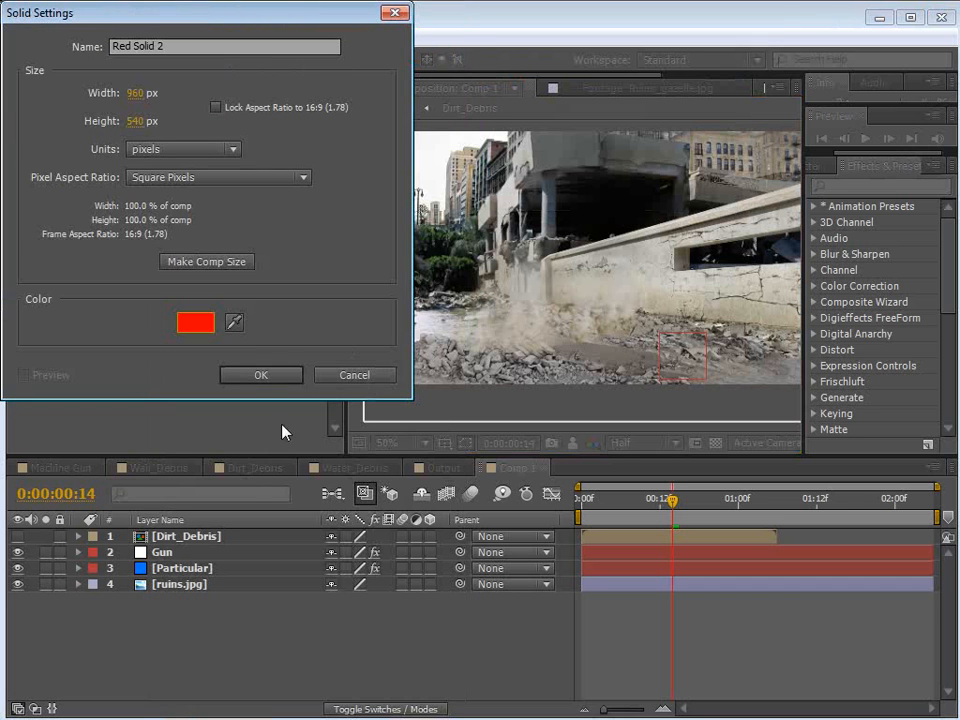
pyautogui.click(261, 375)
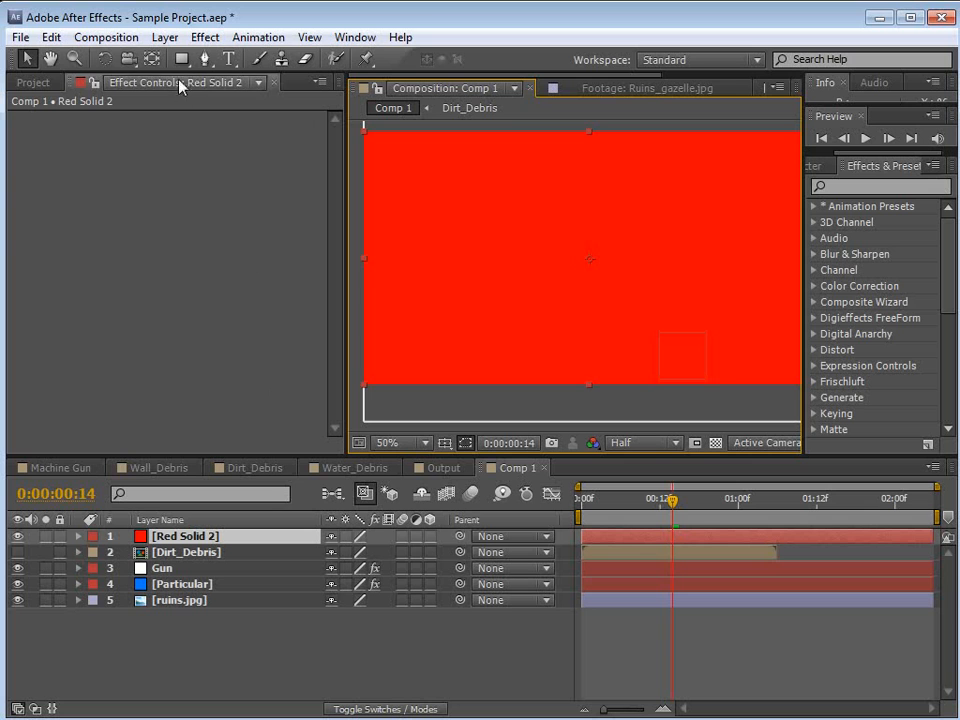
# Hide the red solid and Particular, and draw a closed Pen mask on the solid around the concrete wall and adjoining building facade.
pyautogui.click(207, 61)
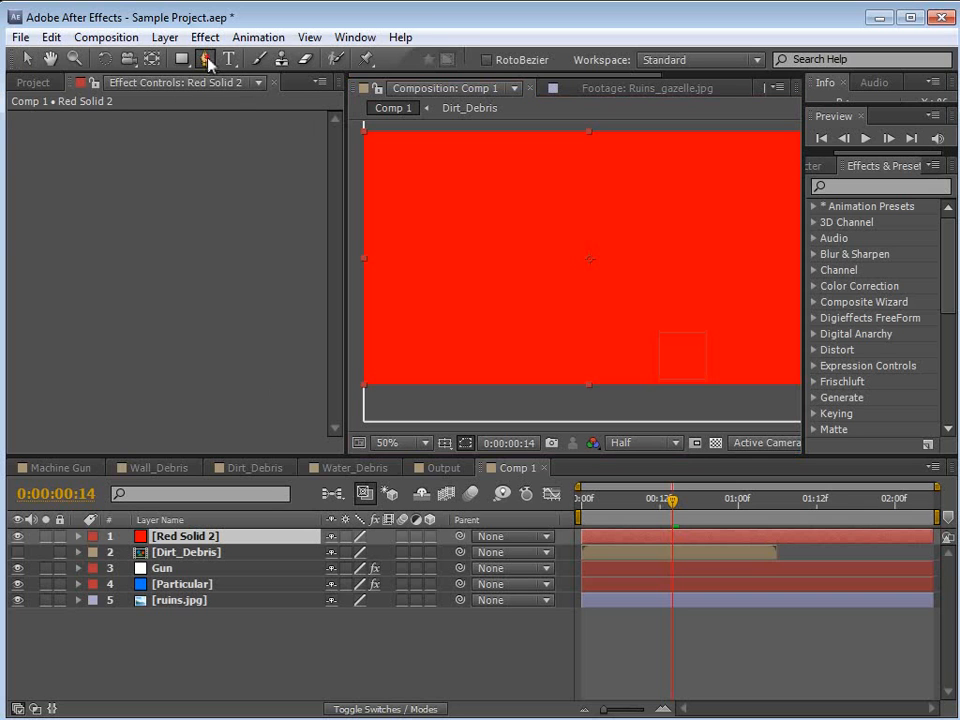
pyautogui.click(16, 538)
pyautogui.press('`')
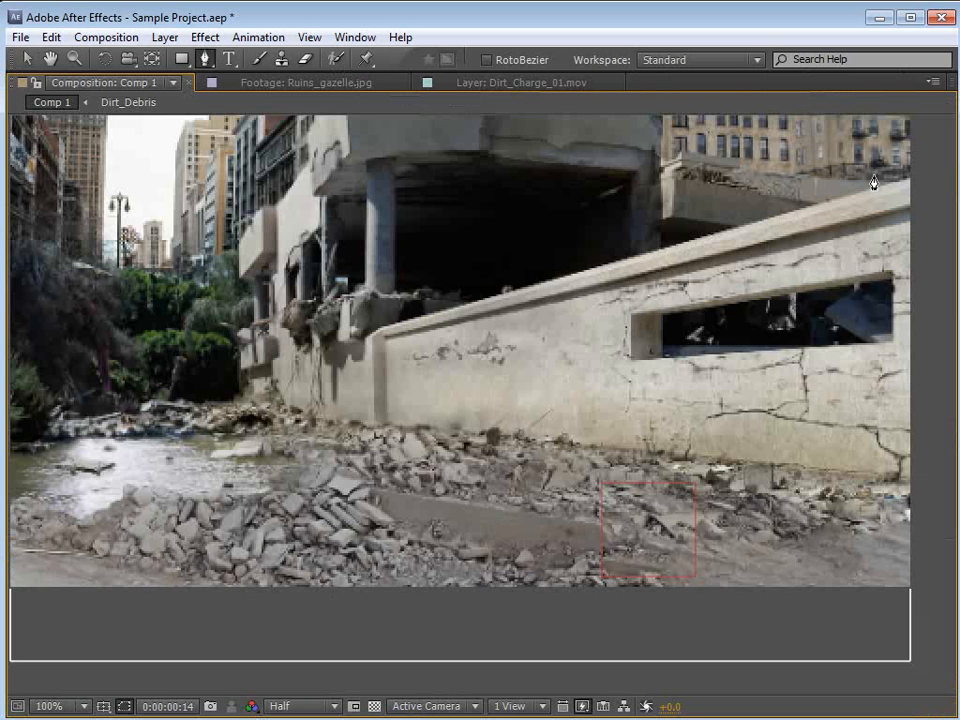
pyautogui.click(920, 171)
pyautogui.click(384, 327)
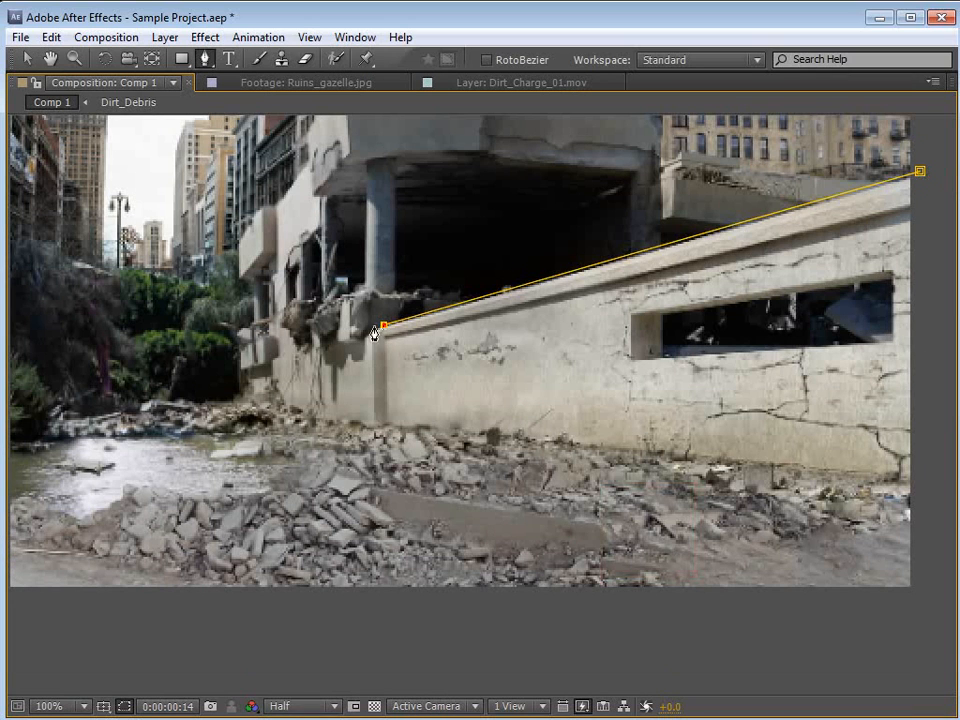
pyautogui.click(328, 341)
pyautogui.click(311, 160)
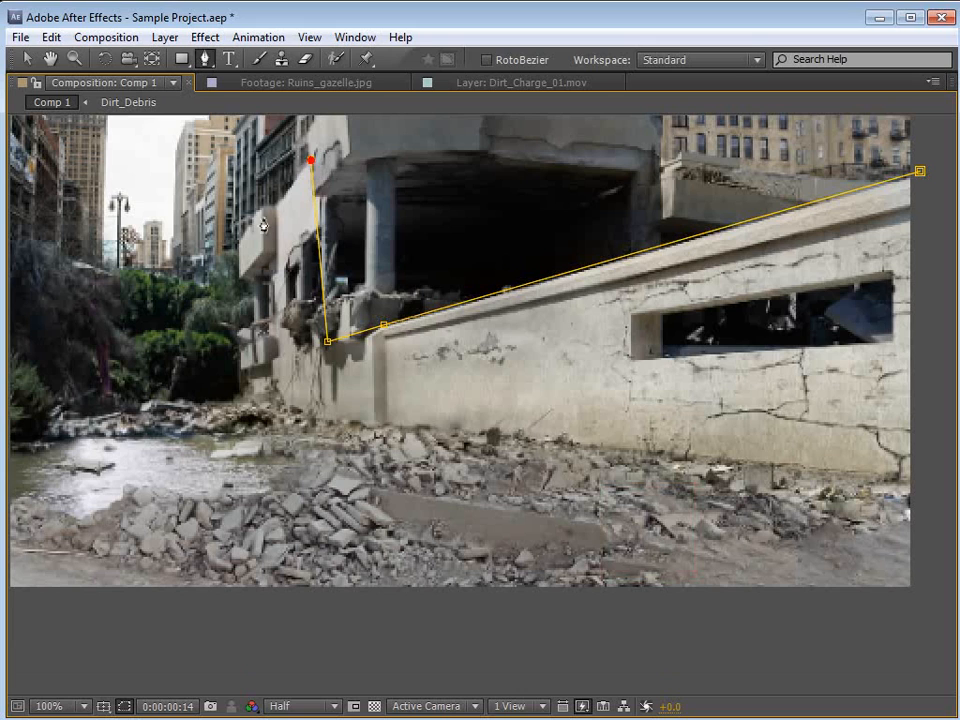
pyautogui.click(236, 247)
pyautogui.click(246, 329)
pyautogui.click(243, 372)
pyautogui.click(251, 407)
pyautogui.click(303, 416)
pyautogui.click(387, 425)
pyautogui.click(468, 433)
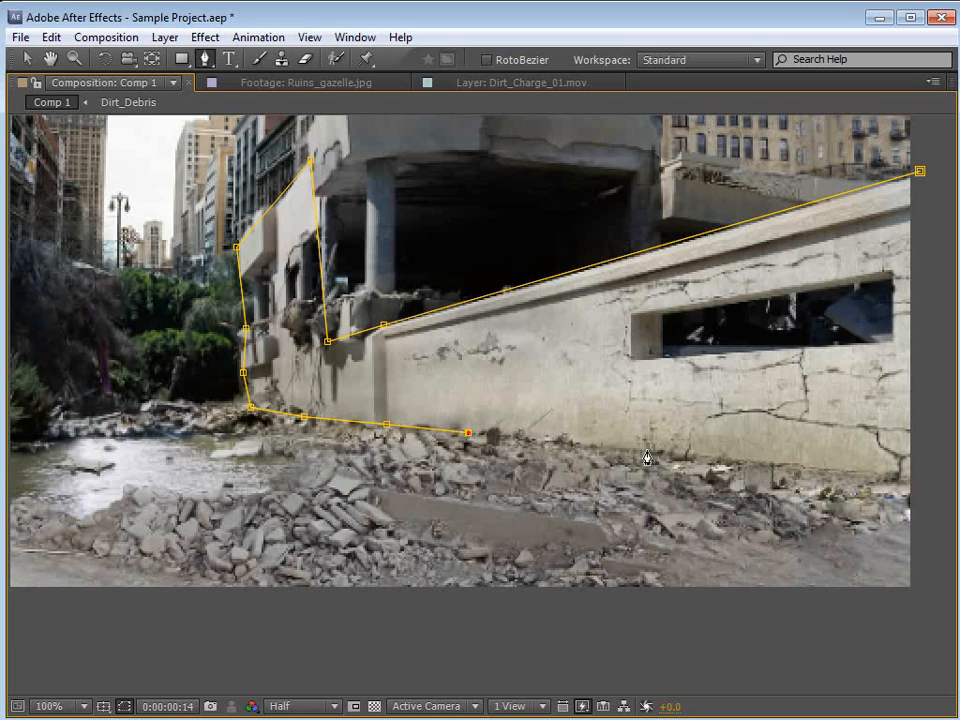
pyautogui.click(656, 454)
pyautogui.click(928, 486)
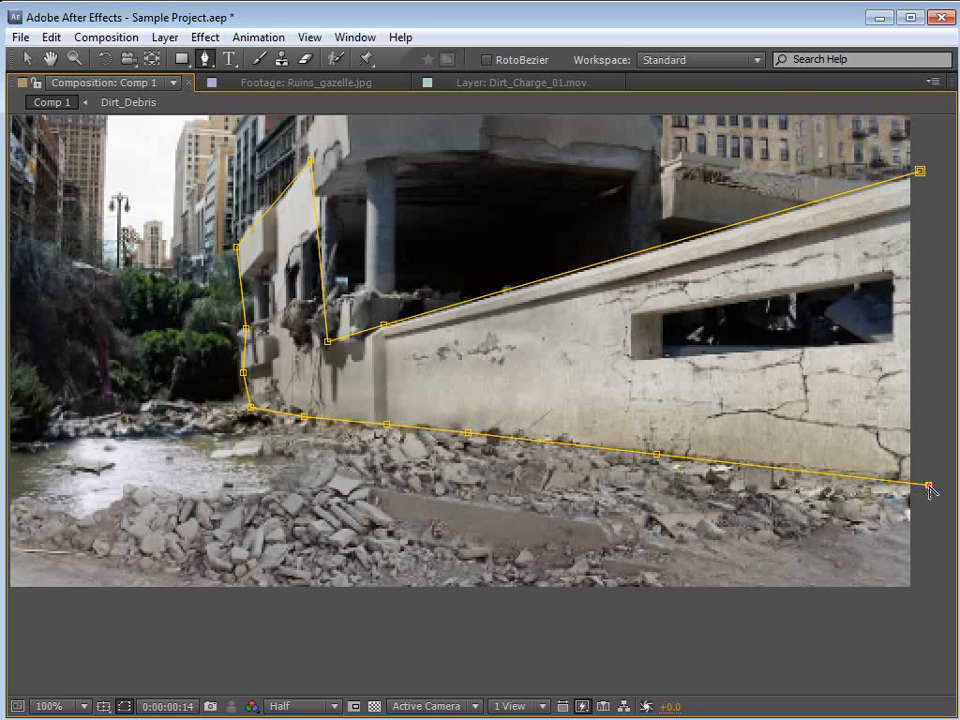
pyautogui.click(920, 171)
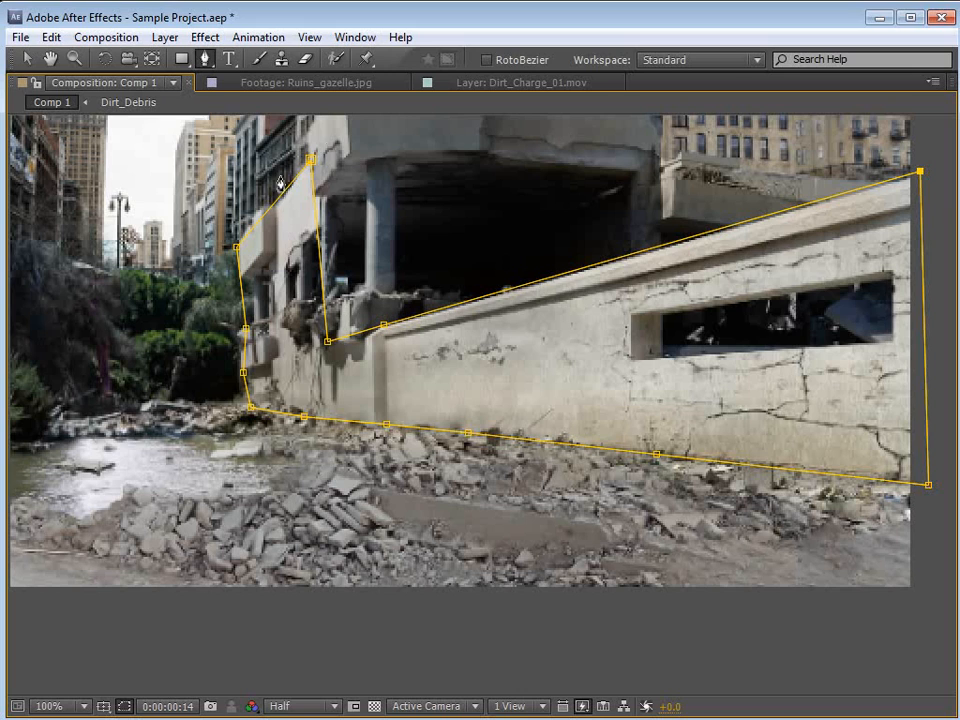
# Extend the mask's upper building corner and inner corner to the damaged column, and show the red solid again.
pyautogui.press('v')
pyautogui.moveTo(311, 159); pyautogui.dragTo(323, 158)
pyautogui.moveTo(329, 343); pyautogui.dragTo(371, 329)
pyautogui.moveTo(323, 158); pyautogui.dragTo(370, 131)
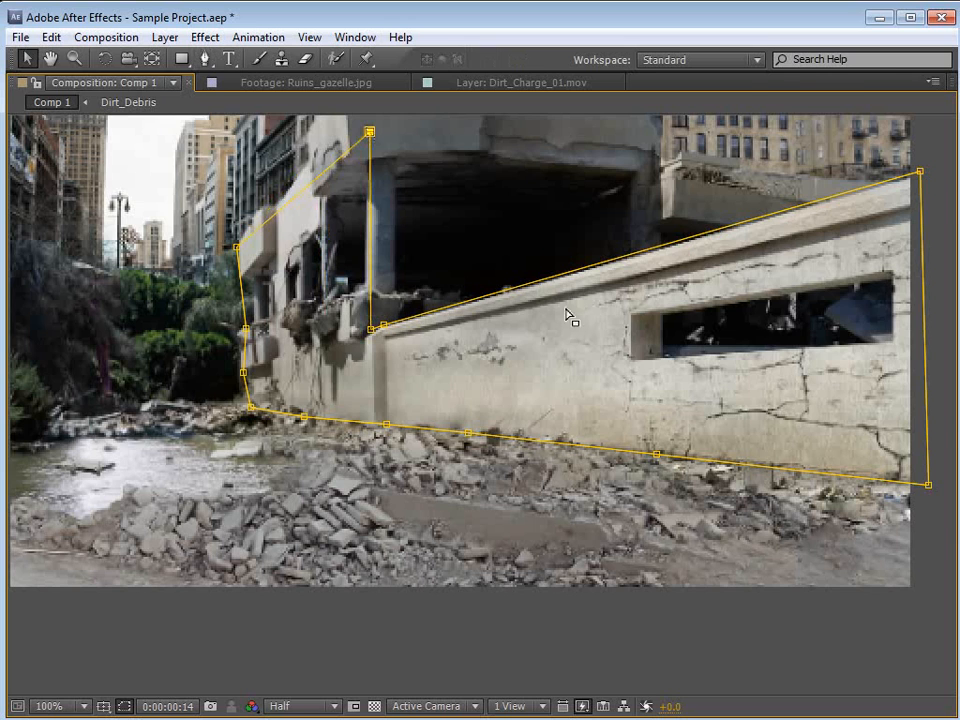
pyautogui.press('`')
pyautogui.click(17, 536)
pyautogui.click(675, 632)
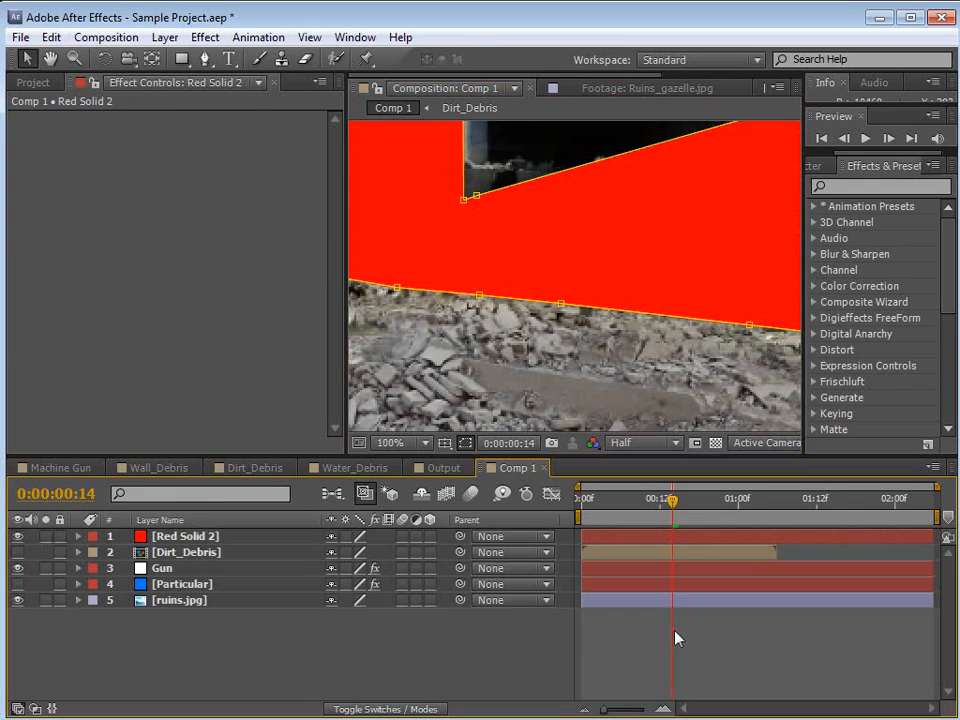
pyautogui.scroll(-2, 500, 340)
# Pre-compose the masked red solid as Wall with all attributes moved into the new composition, and hide the Wall layer.
pyautogui.click(179, 541)
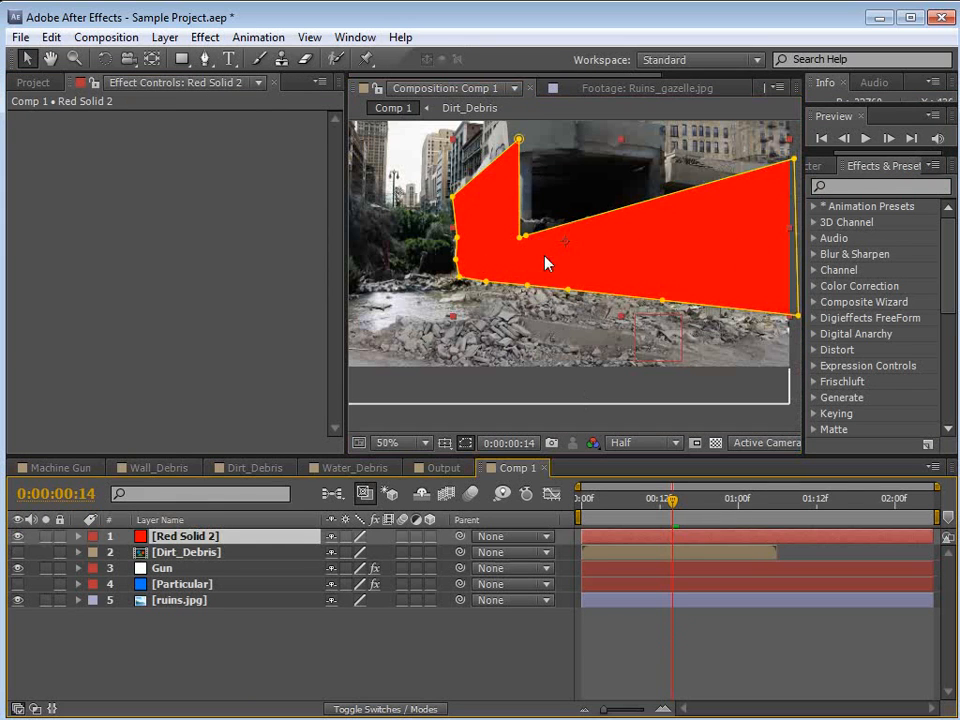
pyautogui.click(164, 39)
pyautogui.click(212, 709)
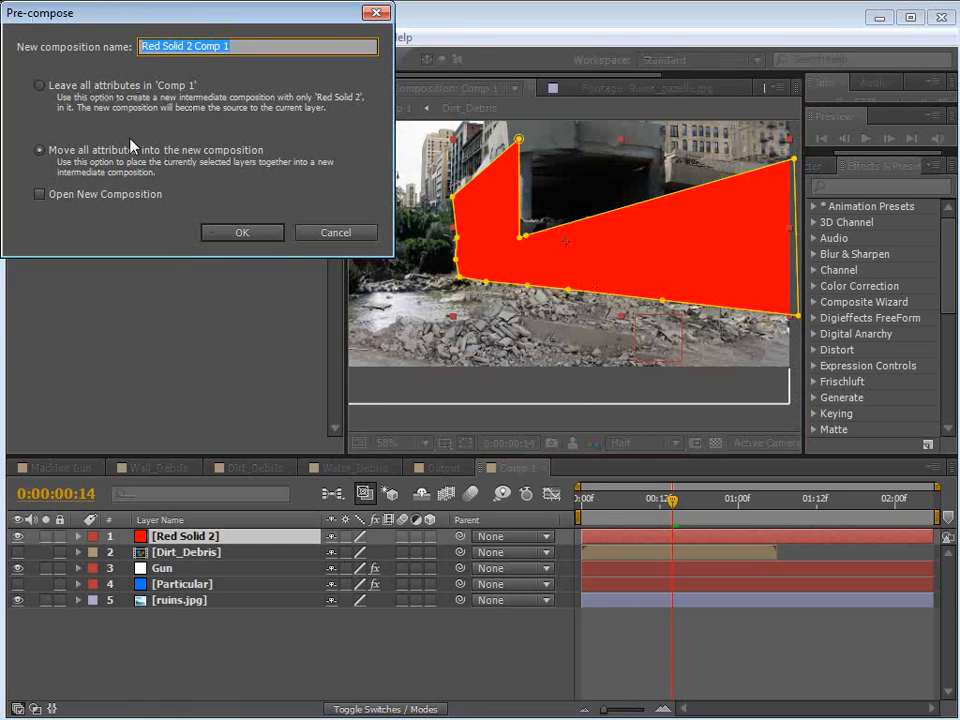
pyautogui.write('Wall')
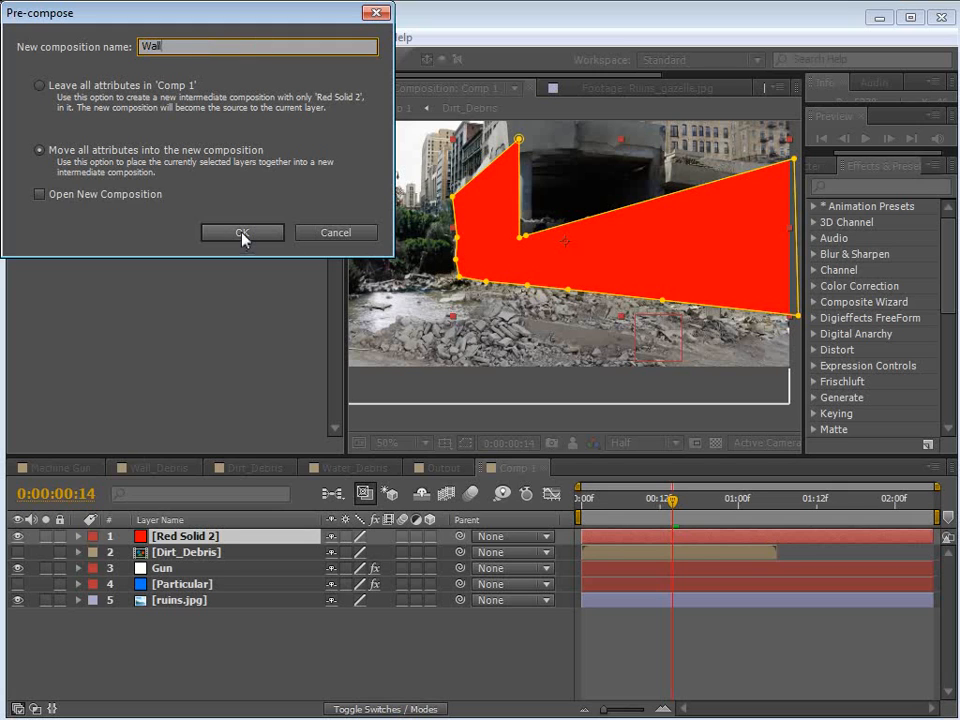
pyautogui.click(38, 149)
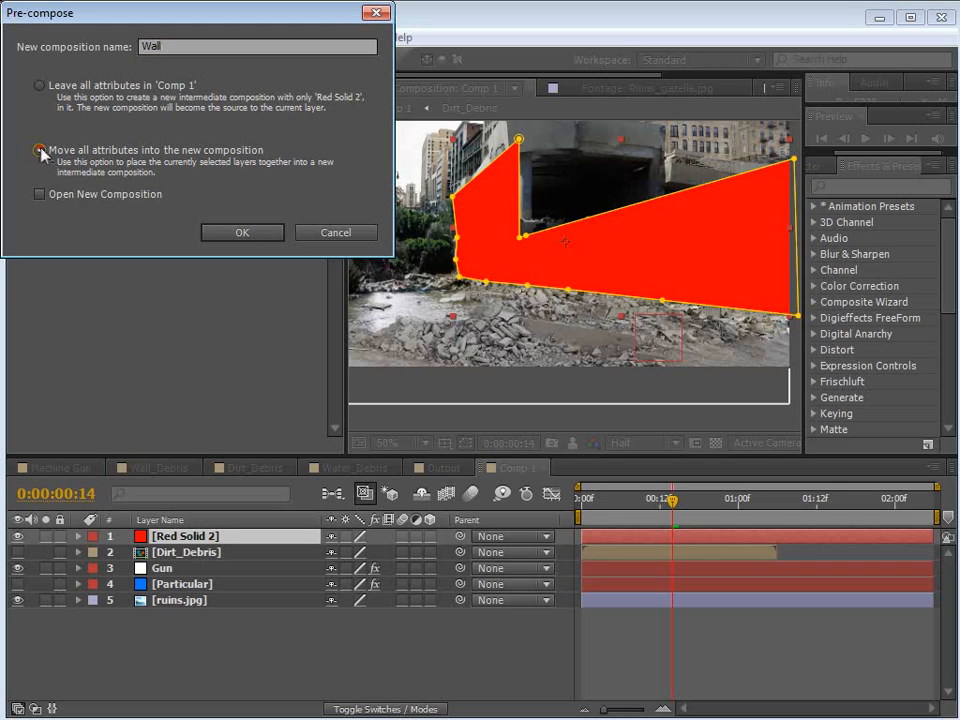
pyautogui.click(242, 232)
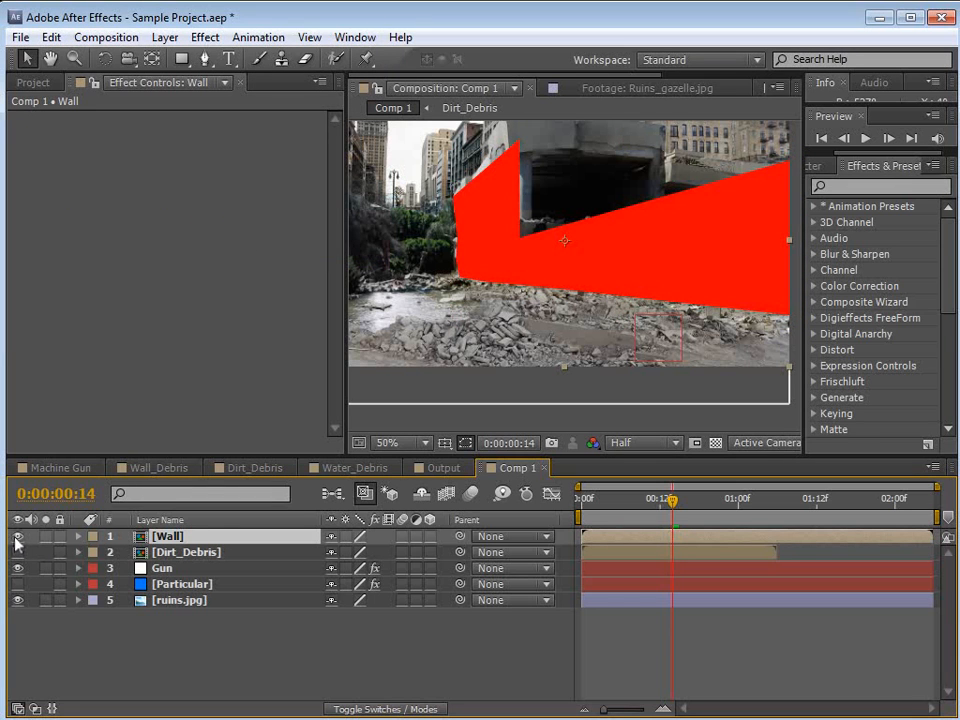
pyautogui.moveTo(16, 537); pyautogui.dragTo(17, 552)
# Create a dark brown 960 x 540 px solid named Medium Gray-Orange Solid 1.
pyautogui.click(165, 37)
pyautogui.moveTo(190, 58)
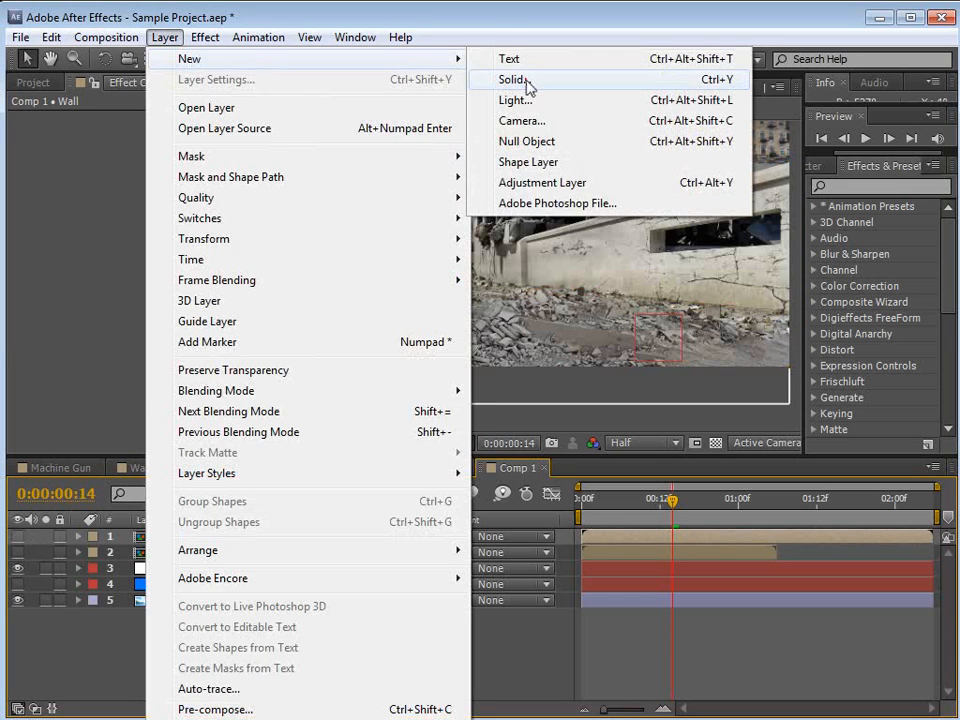
pyautogui.click(526, 80)
pyautogui.click(203, 325)
pyautogui.moveTo(284, 268); pyautogui.dragTo(282, 254)
pyautogui.click(217, 159)
pyautogui.moveTo(217, 159); pyautogui.dragTo(259, 153)
pyautogui.click(430, 44)
pyautogui.click(195, 321)
pyautogui.moveTo(280, 258); pyautogui.dragTo(268, 261)
pyautogui.moveTo(118, 223); pyautogui.dragTo(101, 214)
pyautogui.click(430, 44)
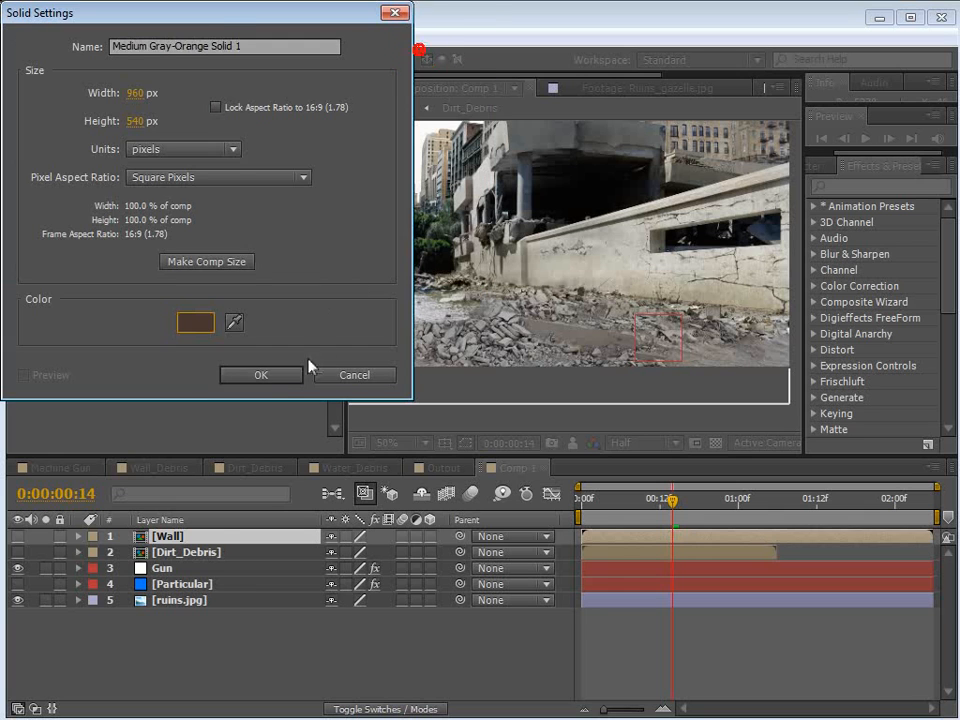
pyautogui.click(285, 375)
# Hide the brown solid and draw a closed Pen mask on it around the rubble ground, following the wall base and excluding the water.
pyautogui.click(207, 58)
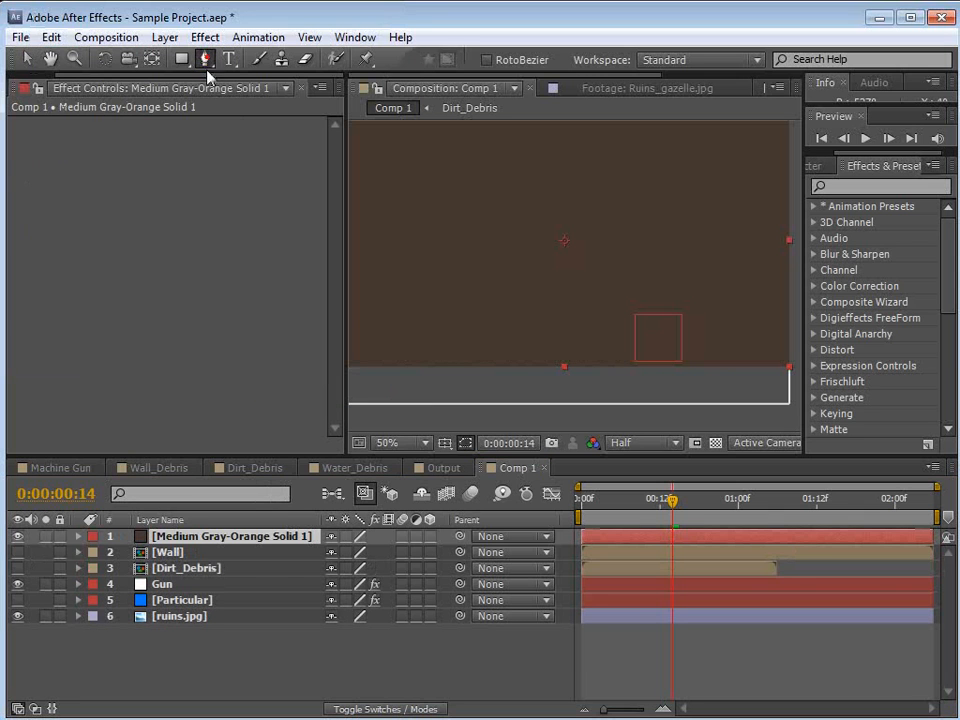
pyautogui.click(17, 536)
pyautogui.press('`')
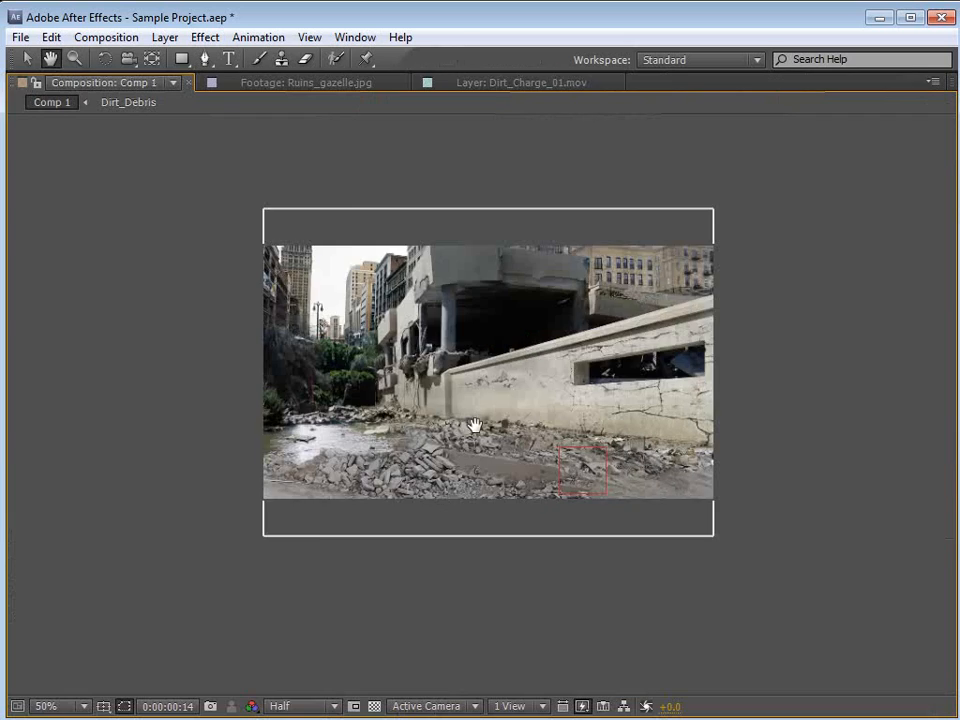
pyautogui.scroll(2, 480, 415)
pyautogui.click(120, 375)
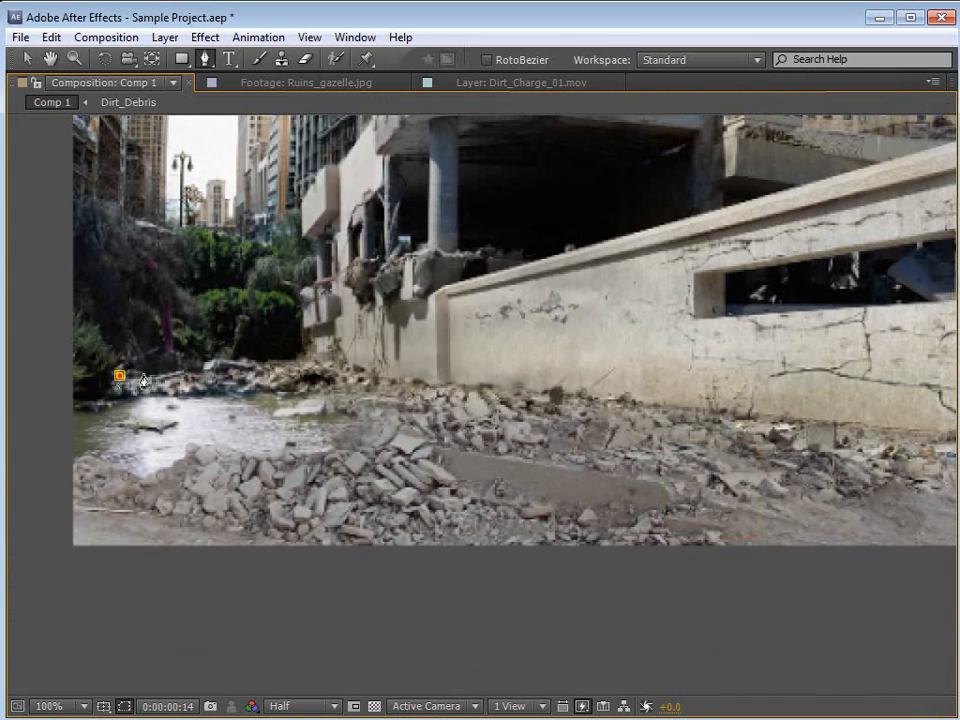
pyautogui.click(240, 356)
pyautogui.click(298, 358)
pyautogui.click(323, 353)
pyautogui.click(373, 370)
pyautogui.click(440, 380)
pyautogui.click(602, 396)
pyautogui.press('space')
pyautogui.moveTo(737, 436); pyautogui.dragTo(585, 404)
pyautogui.click(826, 403)
pyautogui.click(855, 545)
pyautogui.press('space')
pyautogui.moveTo(13, 529); pyautogui.dragTo(304, 542)
pyautogui.click(226, 570)
pyautogui.click(160, 531)
pyautogui.click(169, 455)
pyautogui.click(207, 441)
pyautogui.click(229, 437)
pyautogui.click(262, 453)
pyautogui.click(284, 462)
pyautogui.click(301, 451)
pyautogui.click(323, 437)
pyautogui.click(341, 426)
pyautogui.click(381, 436)
pyautogui.click(425, 439)
pyautogui.click(459, 436)
pyautogui.click(482, 426)
pyautogui.click(494, 407)
pyautogui.click(490, 395)
pyautogui.click(468, 386)
pyautogui.click(447, 379)
pyautogui.click(384, 370)
pyautogui.click(341, 372)
pyautogui.click(299, 373)
pyautogui.click(265, 373)
pyautogui.click(259, 357)
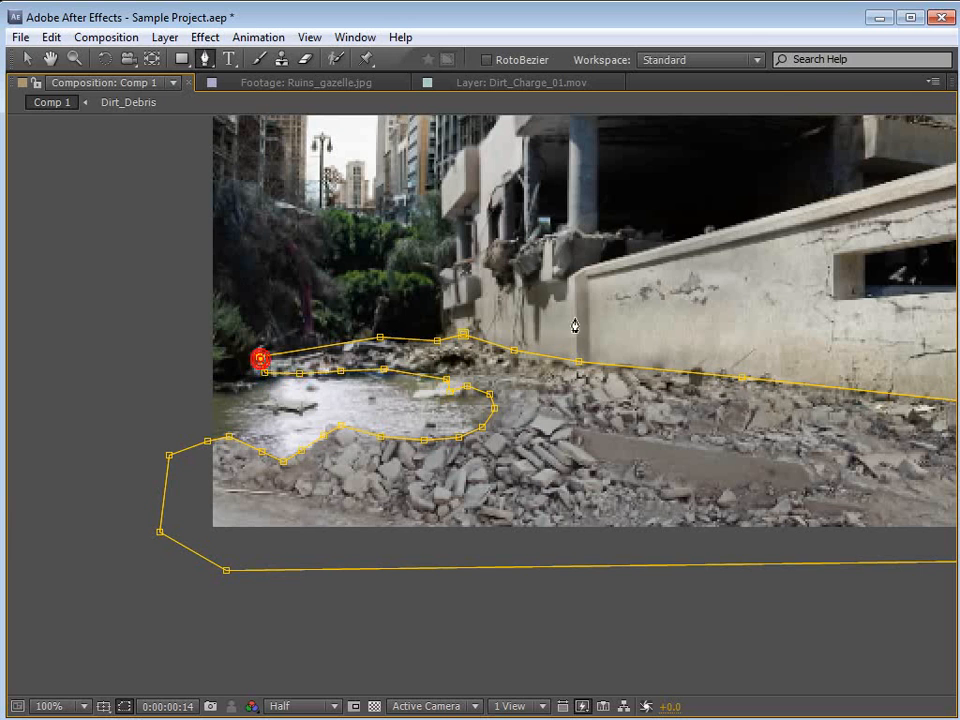
# Restore the panel layout and show the masked brown solid over the ground.
pyautogui.press('`')
pyautogui.scroll(-1, 574, 326)
pyautogui.moveTo(637, 300); pyautogui.dragTo(558, 328)
pyautogui.click(17, 536)
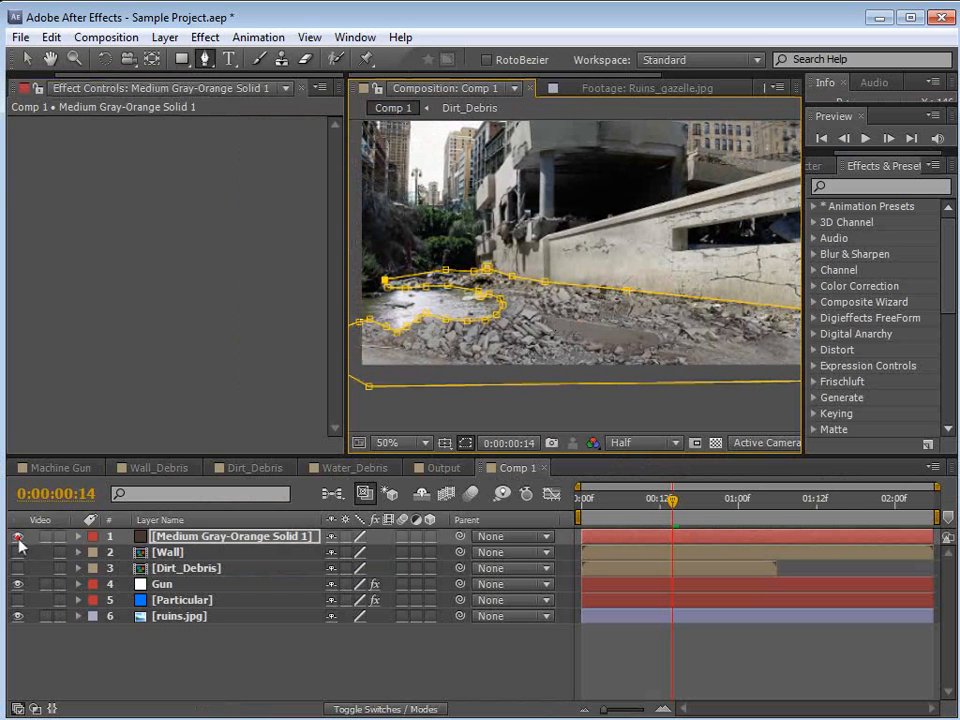
pyautogui.click(323, 650)
# Pre-compose the masked brown solid as Dirt with all attributes moved into the new composition, and hide the Dirt layer.
pyautogui.click(224, 538)
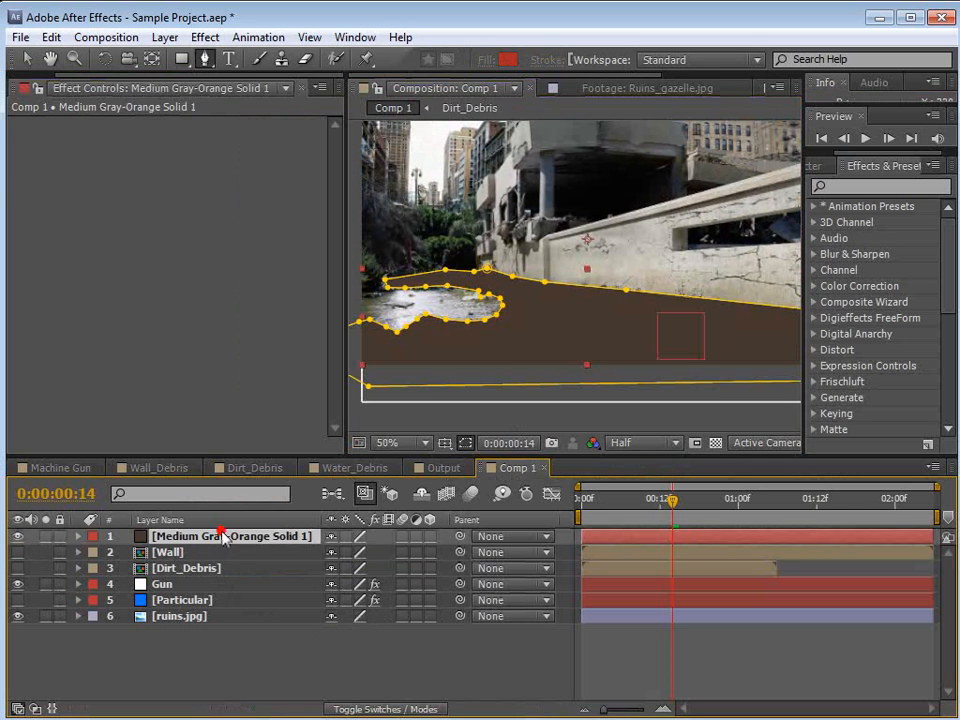
pyautogui.click(165, 38)
pyautogui.click(207, 708)
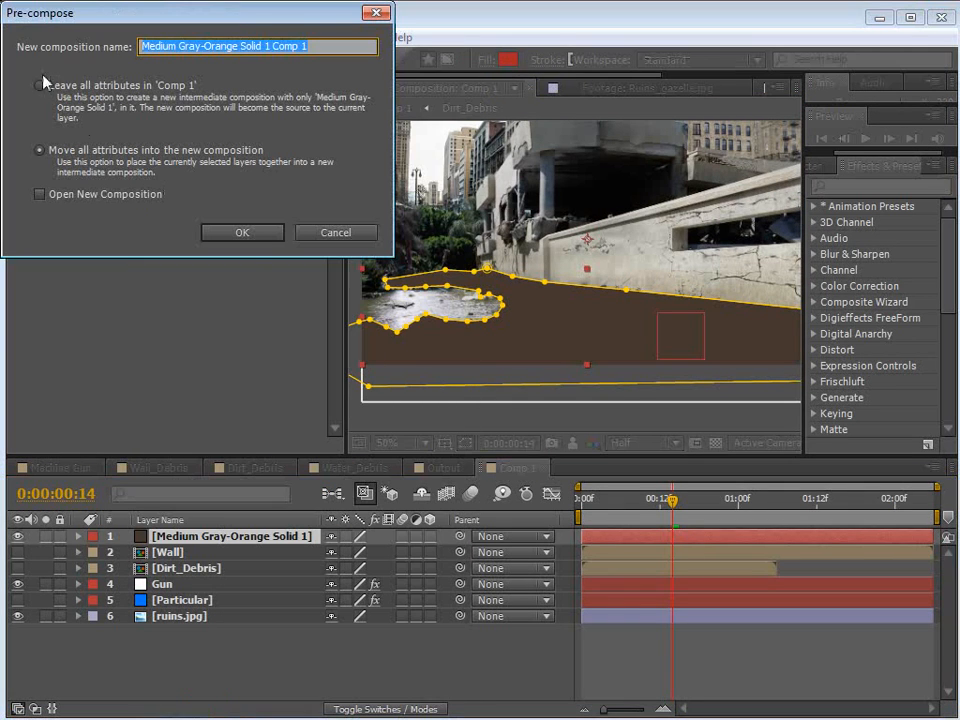
pyautogui.write('Groun')
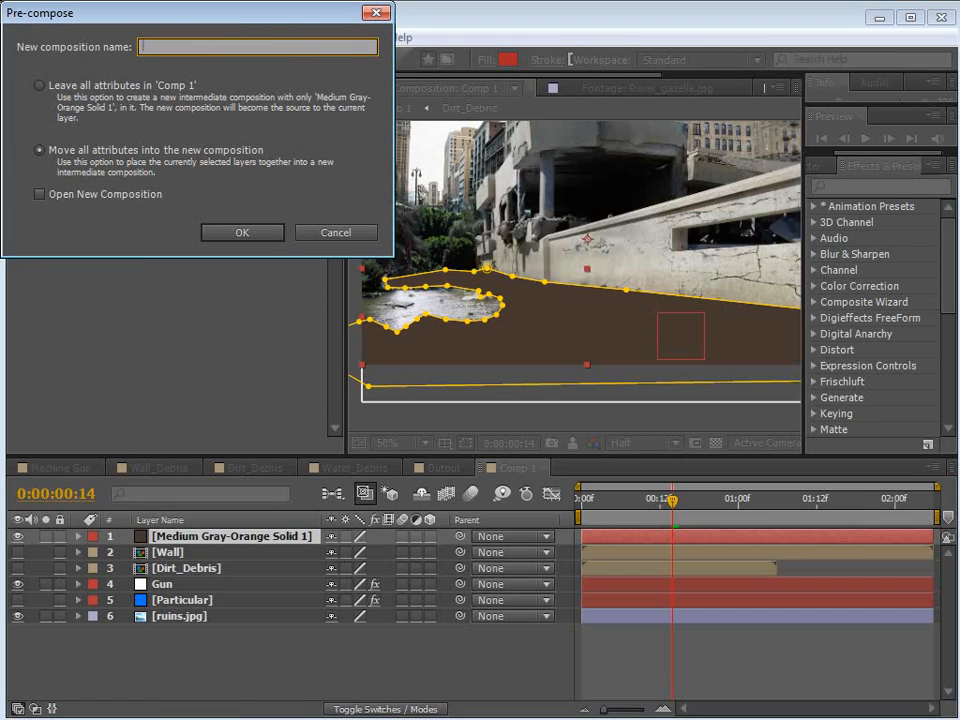
pyautogui.press('Return')
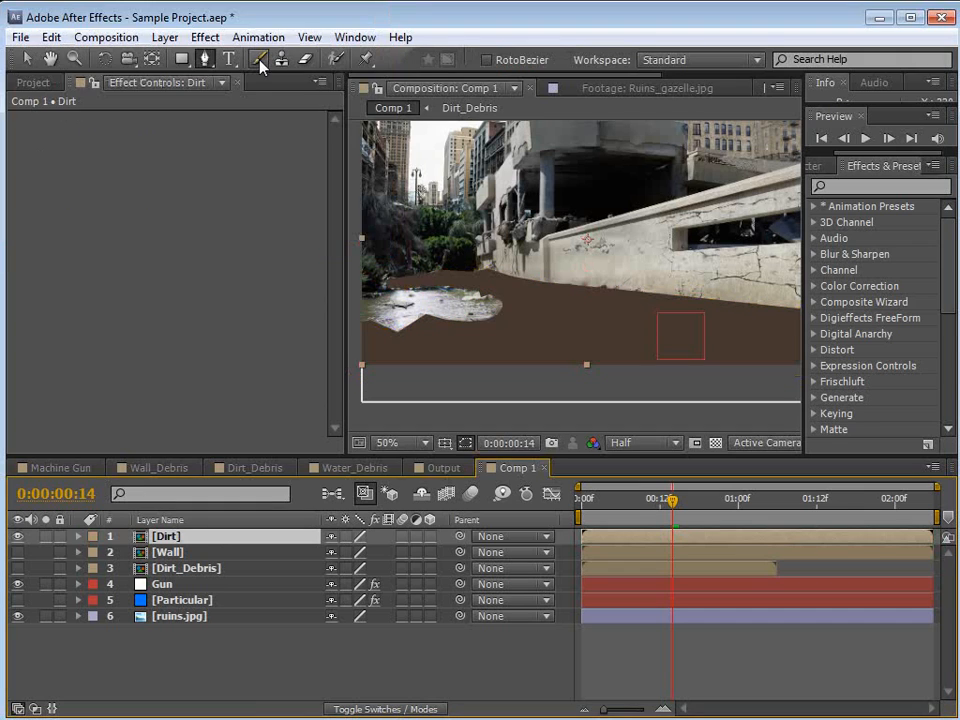
pyautogui.click(17, 536)
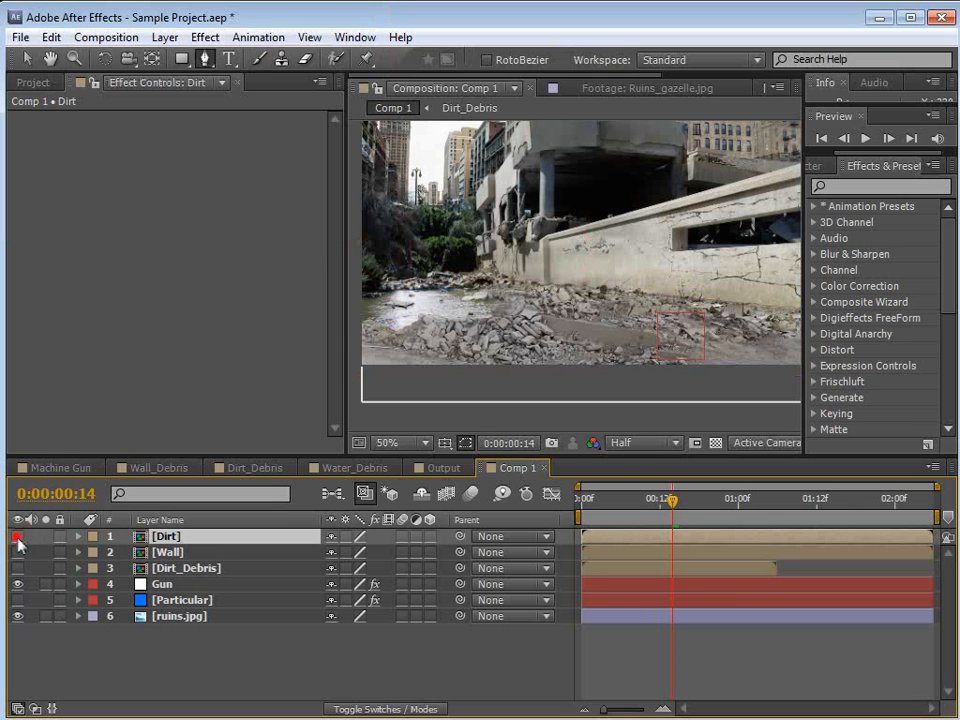
# Create a blue 960 x 540 px solid named Medium Gray-Royal Blue Solid 1.
pyautogui.click(165, 37)
pyautogui.moveTo(190, 58)
pyautogui.click(516, 84)
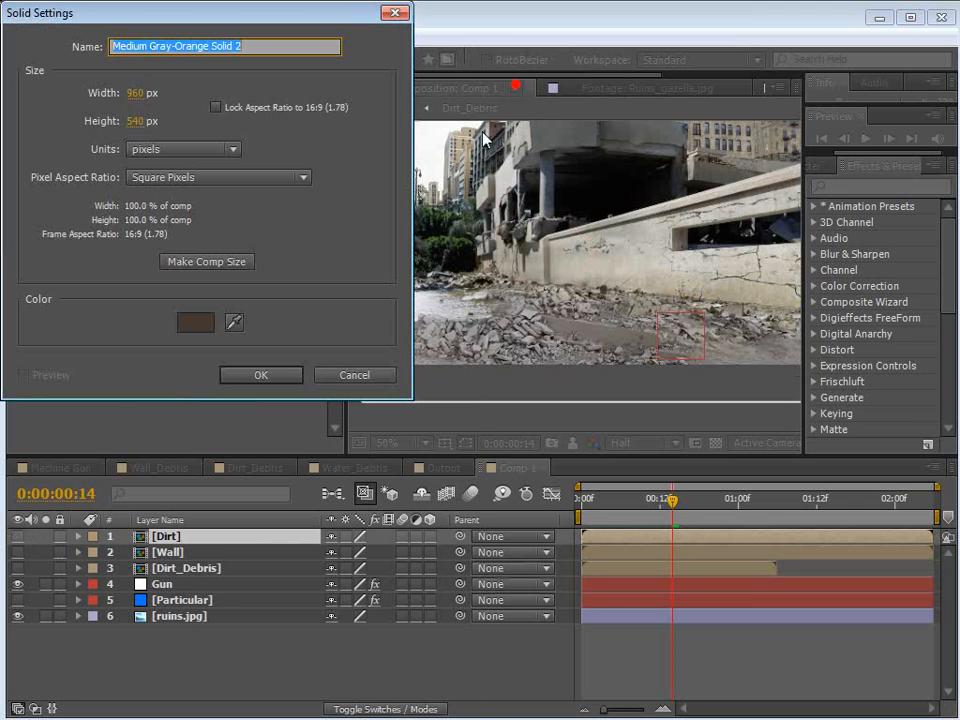
pyautogui.click(196, 322)
pyautogui.click(281, 144)
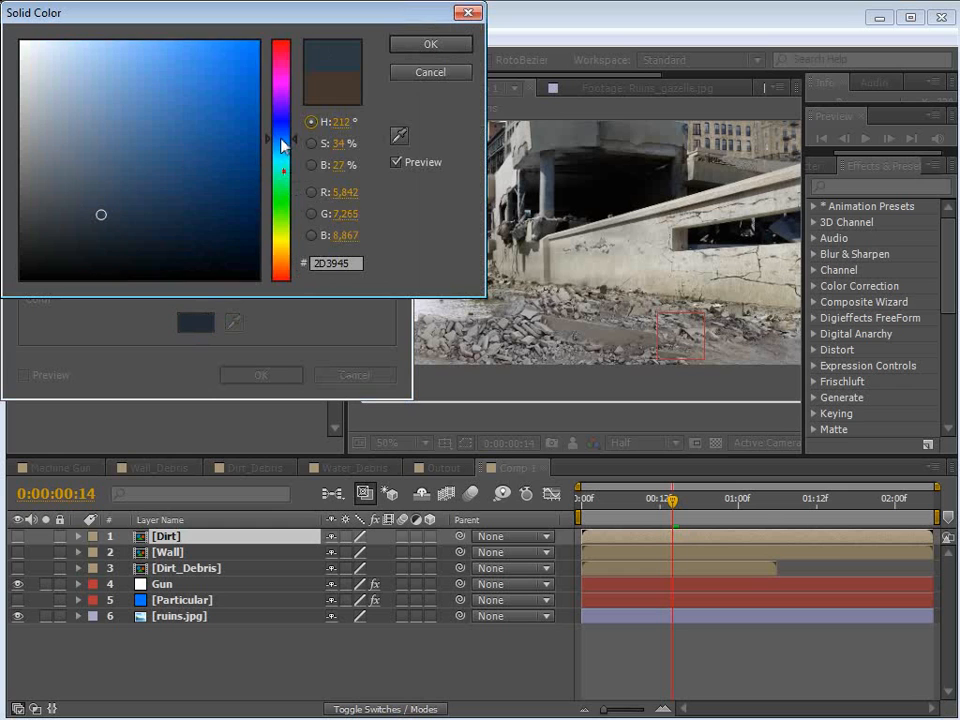
pyautogui.moveTo(153, 158); pyautogui.dragTo(163, 116)
pyautogui.click(405, 46)
pyautogui.click(259, 373)
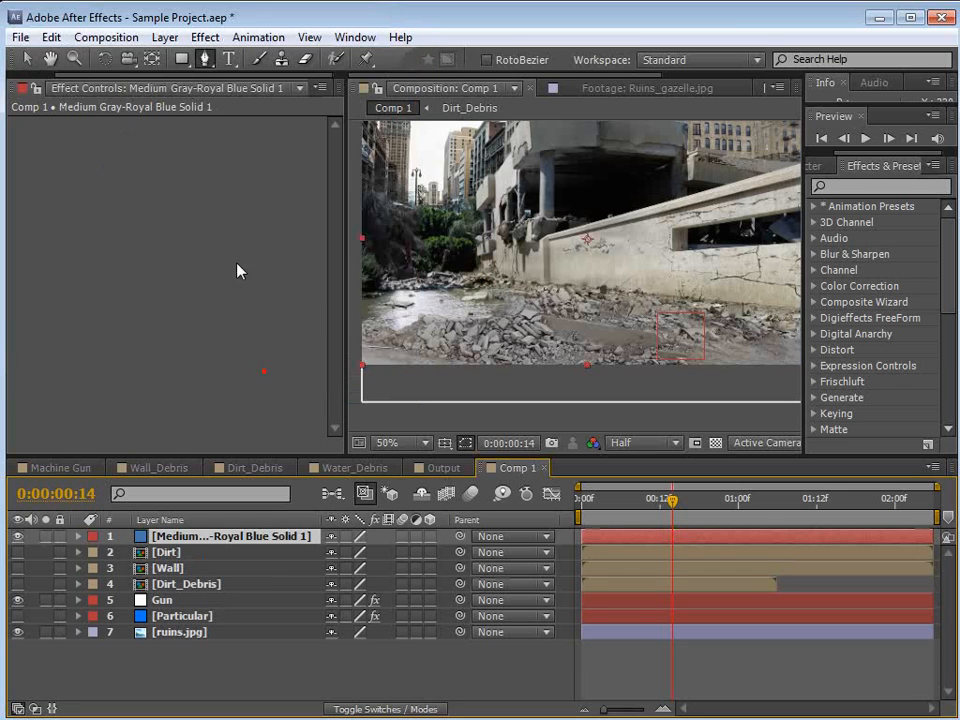
# Hide the blue solid and draw a closed Pen mask on it around the water pool, following the rubble edges.
pyautogui.moveTo(345, 304); pyautogui.dragTo(270, 312)
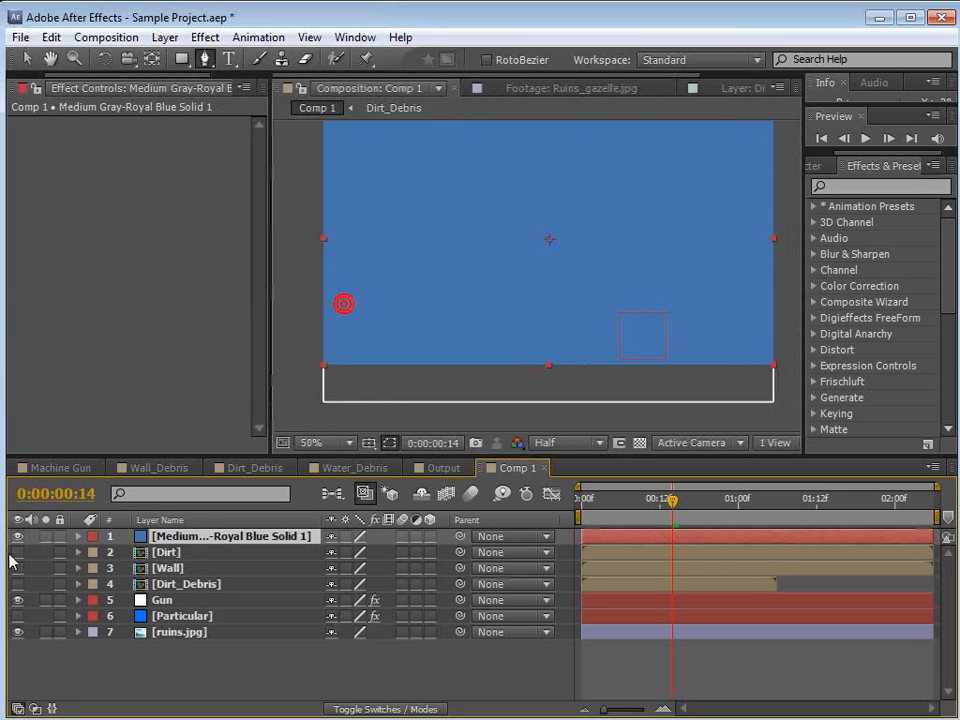
pyautogui.click(17, 537)
pyautogui.scroll(1, 430, 298)
pyautogui.press('space')
pyautogui.moveTo(389, 363); pyautogui.dragTo(603, 325)
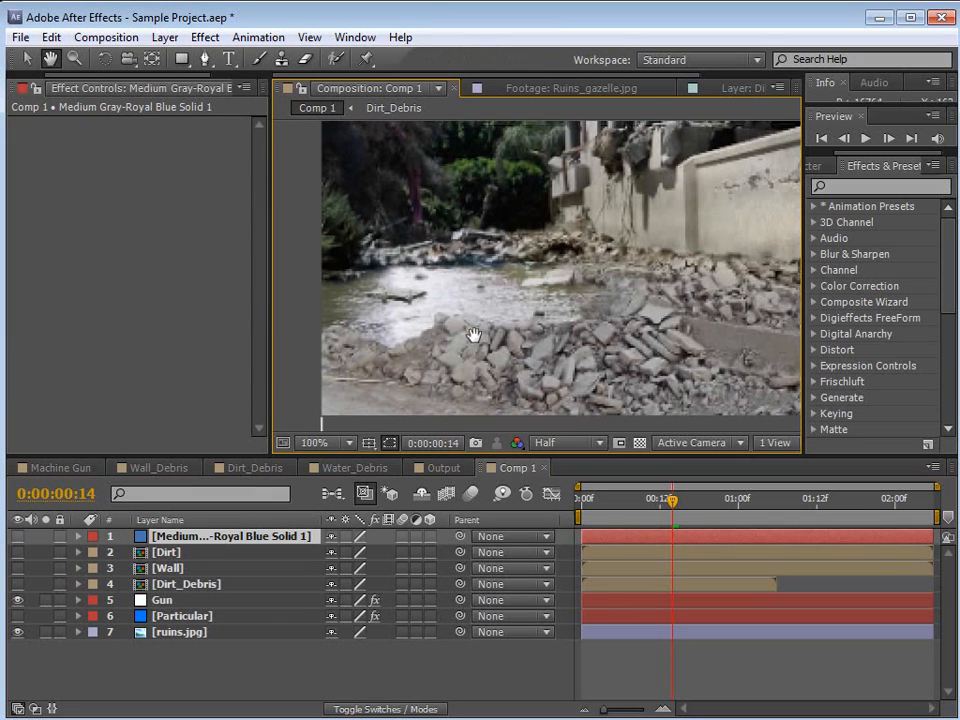
pyautogui.press('g')
pyautogui.click(344, 282)
pyautogui.click(374, 278)
pyautogui.click(399, 270)
pyautogui.click(441, 265)
pyautogui.click(487, 267)
pyautogui.click(538, 270)
pyautogui.click(569, 270)
pyautogui.click(549, 291)
pyautogui.click(570, 293)
pyautogui.click(603, 298)
pyautogui.click(600, 327)
pyautogui.click(551, 328)
pyautogui.click(504, 323)
pyautogui.click(466, 318)
pyautogui.click(435, 332)
pyautogui.click(413, 344)
pyautogui.click(385, 344)
pyautogui.click(362, 332)
pyautogui.click(340, 328)
pyautogui.click(323, 335)
pyautogui.click(305, 318)
pyautogui.click(325, 279)
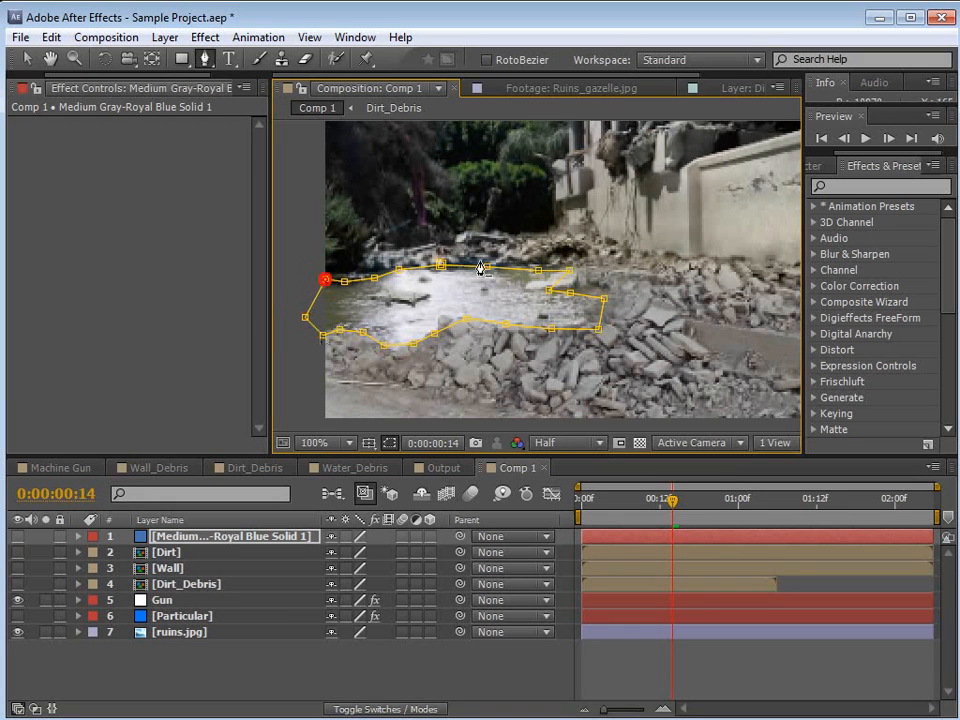
# Show the masked blue solid, pre-compose it as Water with all attributes moved into the new composition, and hide the Water layer.
pyautogui.click(17, 537)
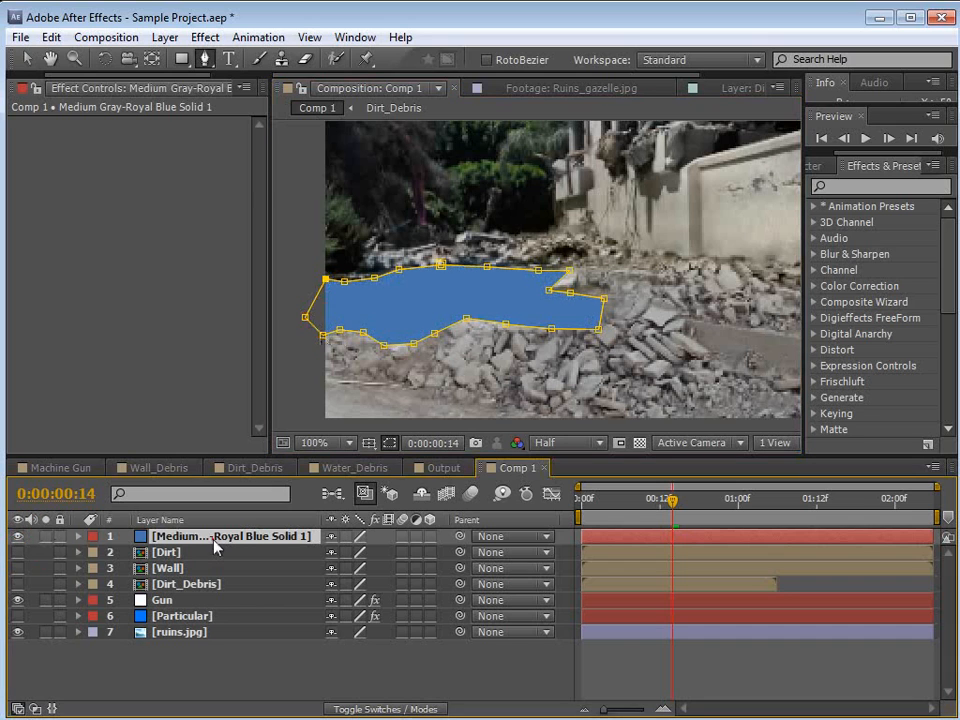
pyautogui.hotkey('ctrl', 'shift', 'c')
pyautogui.click(37, 154)
pyautogui.click(350, 44)
pyautogui.write('Water')
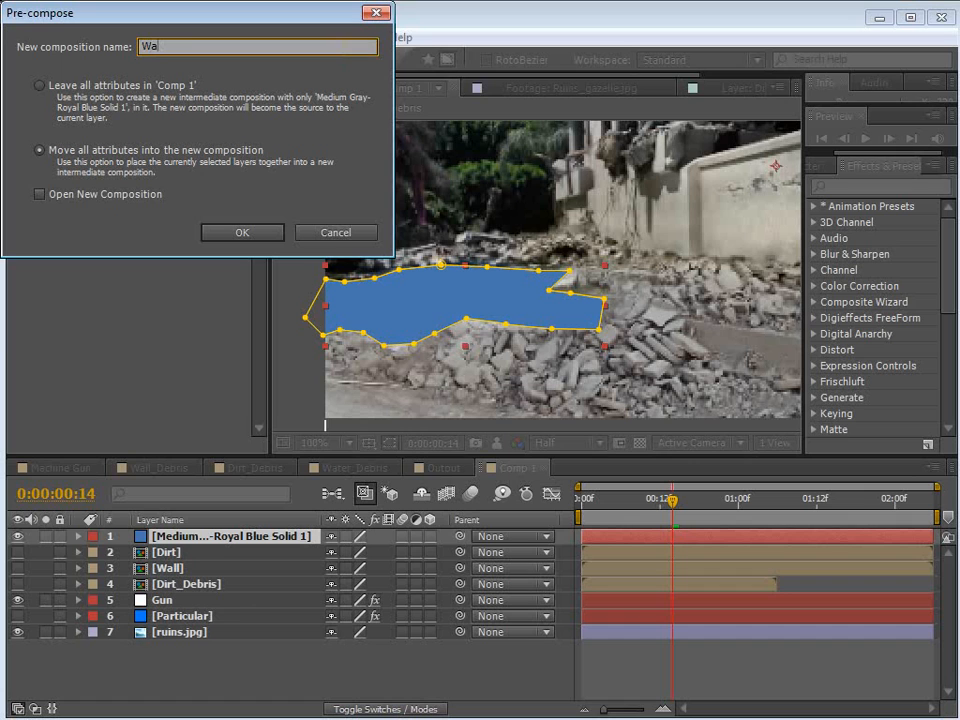
pyautogui.click(243, 236)
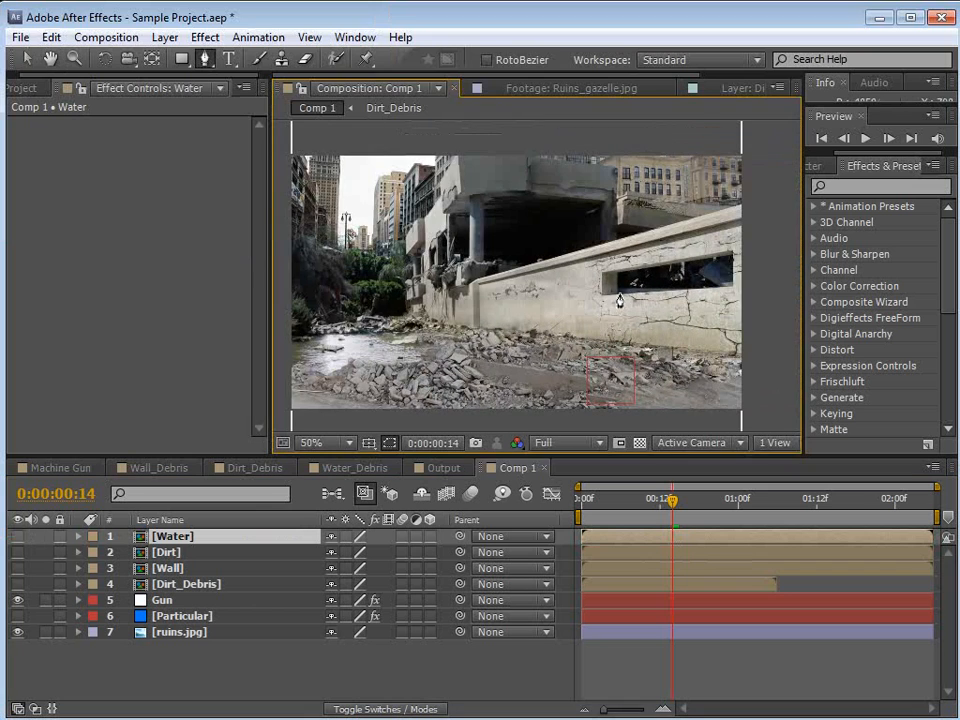
pyautogui.scroll(1, 443, 238)
pyautogui.moveTo(425, 248); pyautogui.dragTo(503, 311)
pyautogui.press('g')
pyautogui.scroll(-1, 537, 268)
pyautogui.press('space')
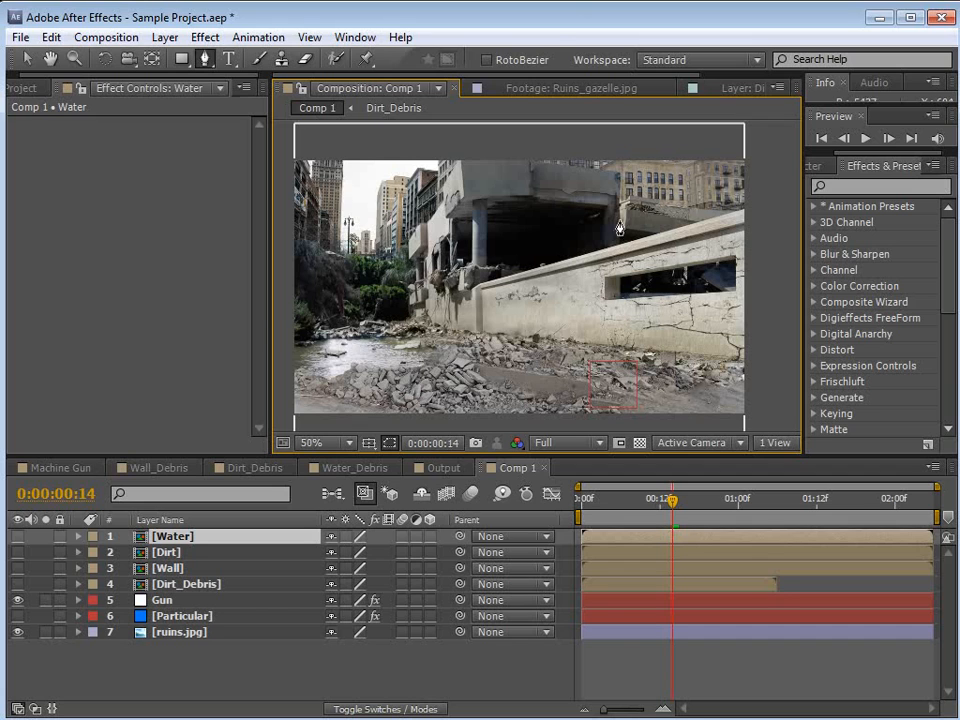
# Show the Particular layer and scrub the timeline to 0:00:00:16 to preview the debris hits.
pyautogui.click(26, 87)
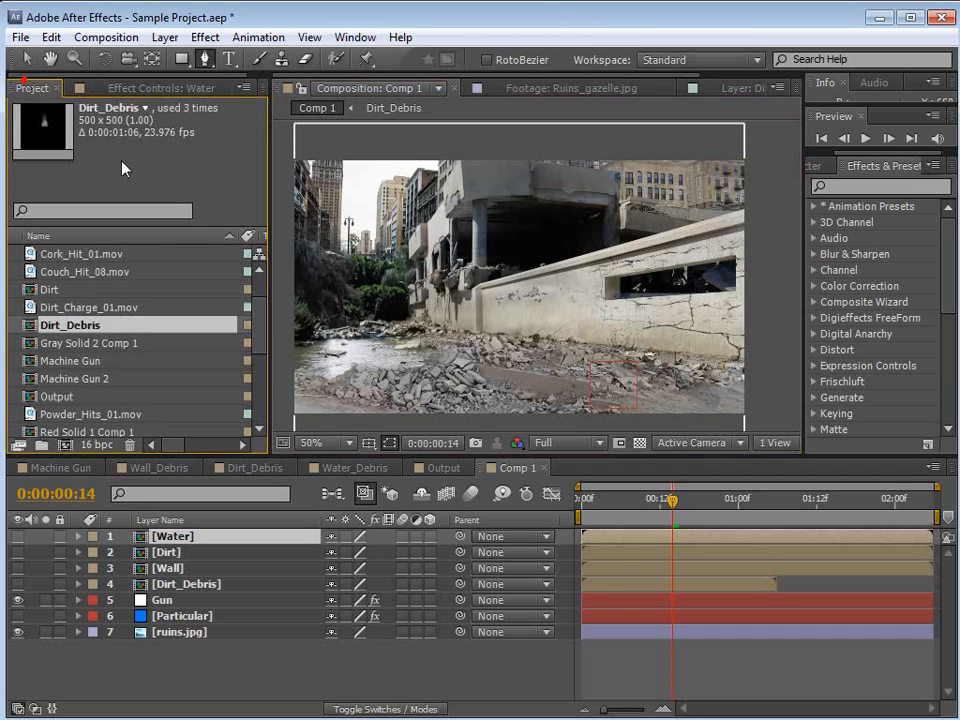
pyautogui.click(677, 692)
pyautogui.click(165, 616)
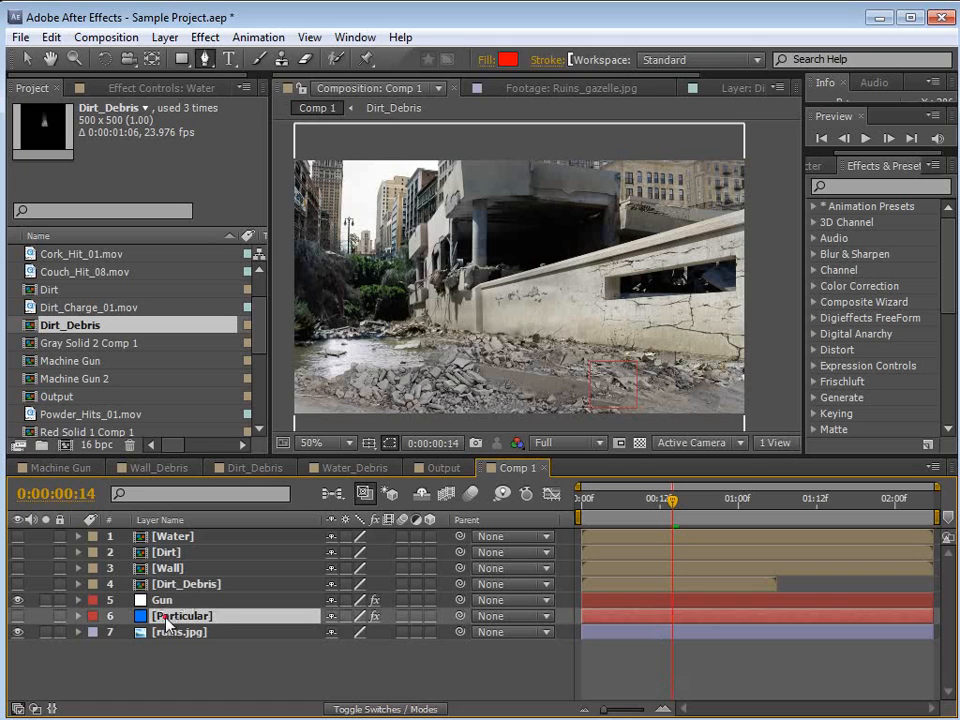
pyautogui.click(17, 616)
pyautogui.moveTo(615, 503); pyautogui.dragTo(686, 508)
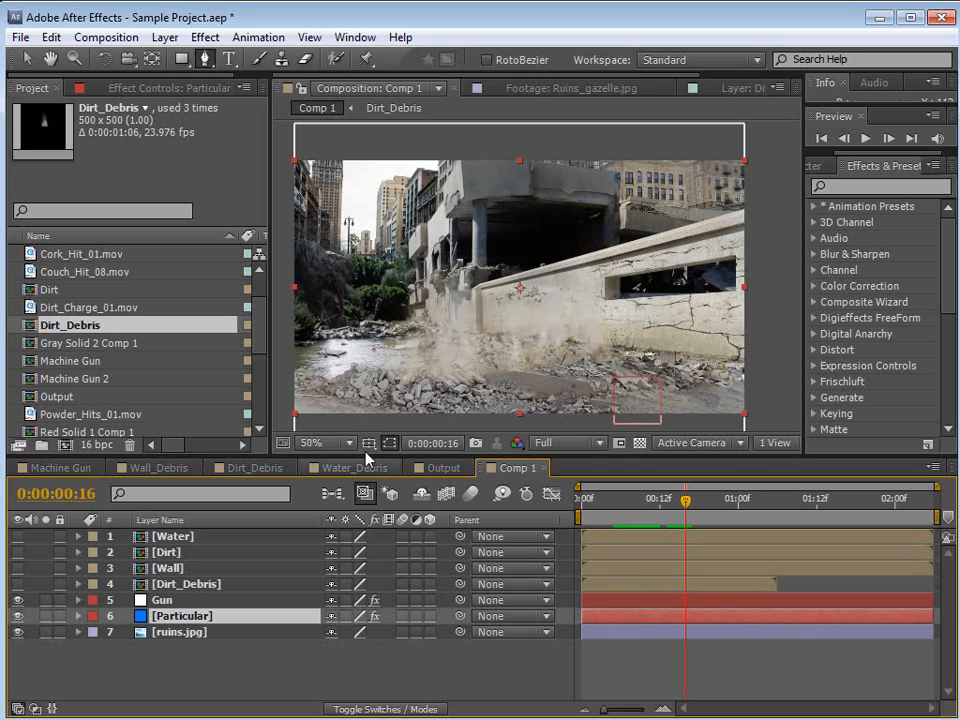
# Change the Dirt_Debris layer's label color to blue.
pyautogui.click(178, 583)
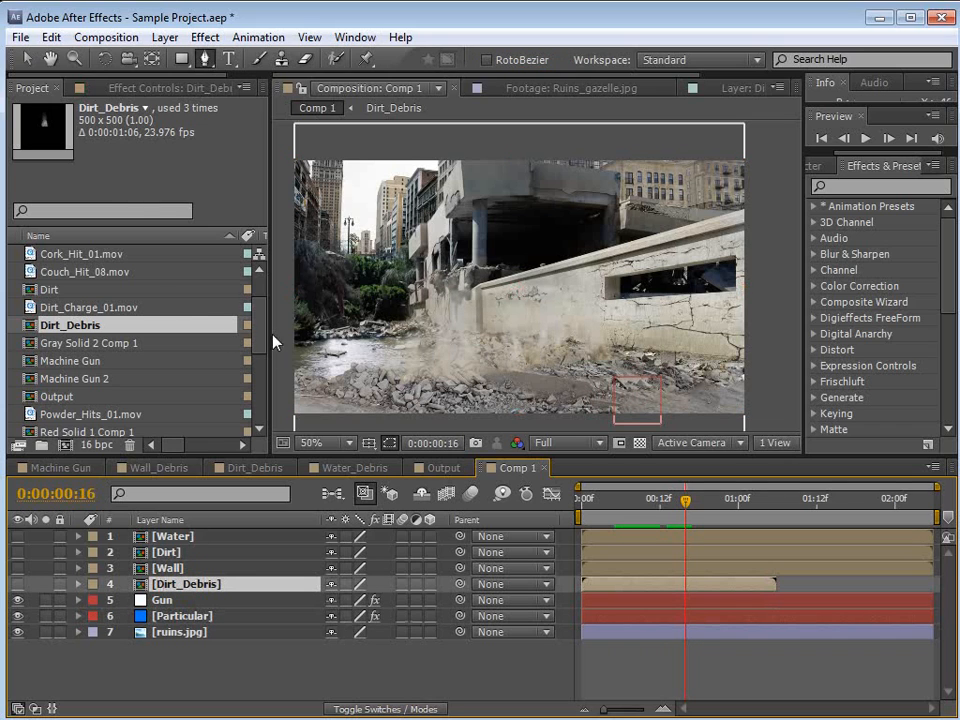
pyautogui.click(92, 584)
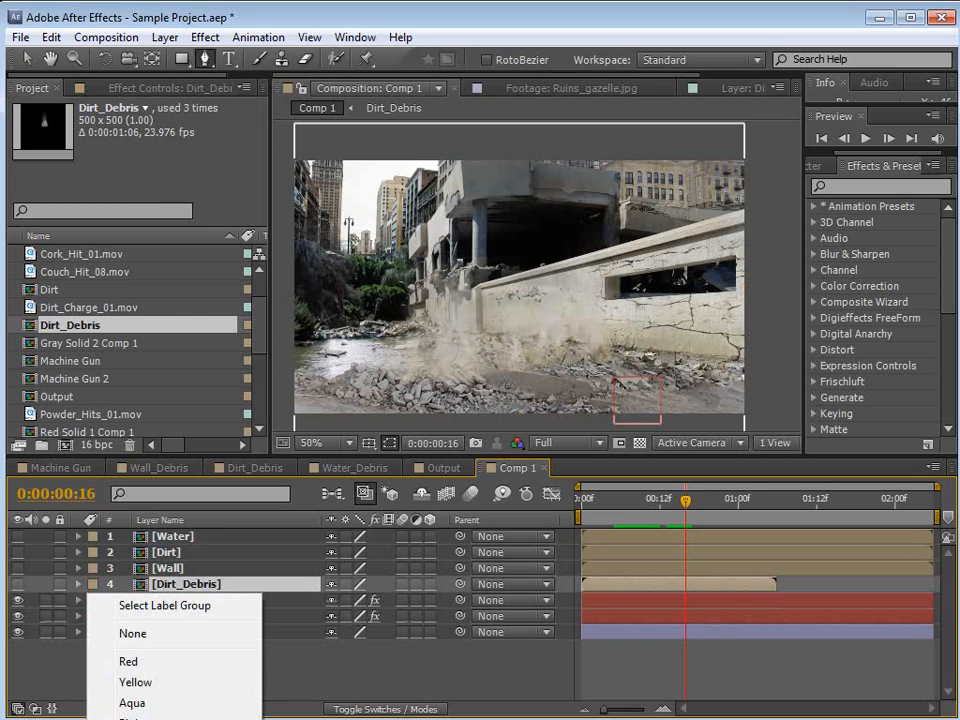
pyautogui.click(167, 705)
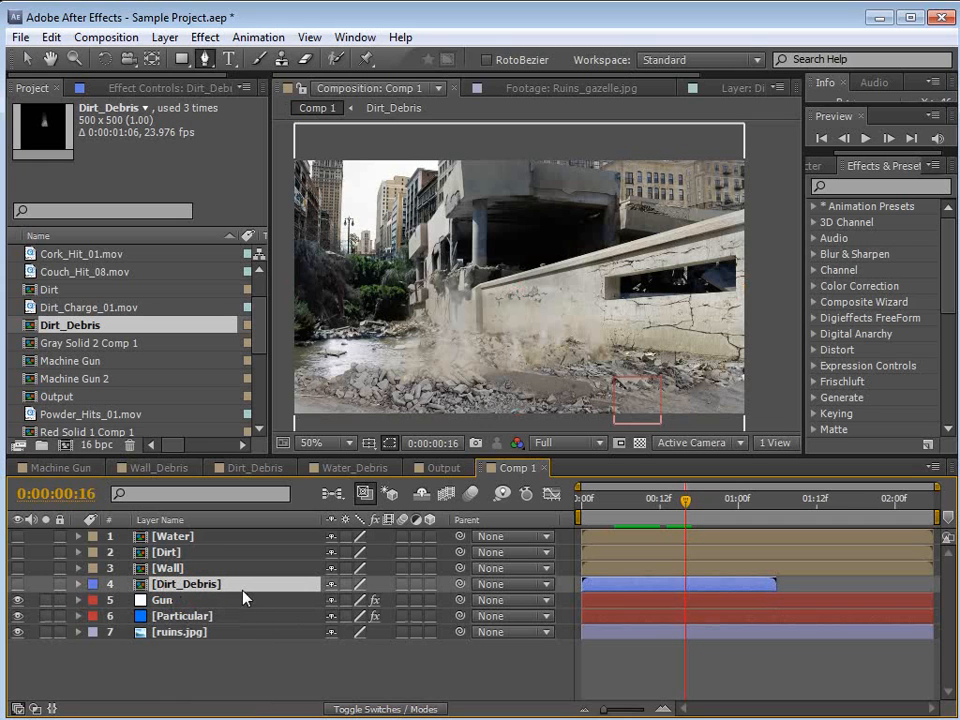
# Add the Wall_Debris and Water_Debris compositions to Comp 1, directly above the Dirt_Debris layer.
pyautogui.moveTo(264, 336); pyautogui.dragTo(261, 403)
pyautogui.moveTo(68, 361); pyautogui.dragTo(172, 574)
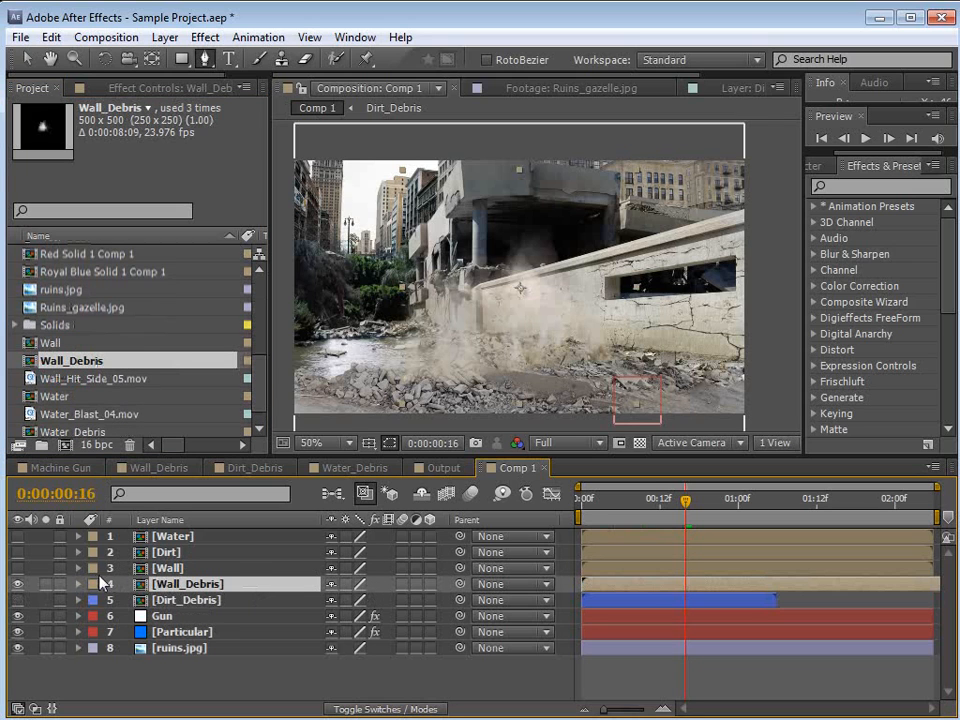
pyautogui.moveTo(80, 432); pyautogui.dragTo(162, 577)
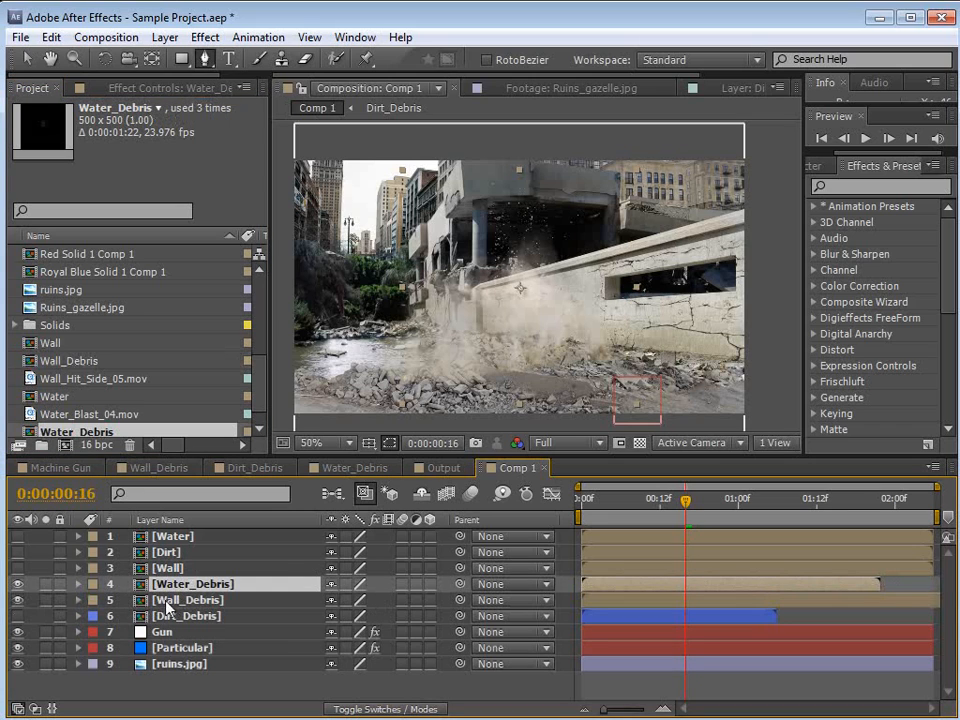
# Change the label color of the Water_Debris and Wall_Debris layers to blue and deselect them.
pyautogui.keyDown('shift'); pyautogui.click(150, 599); pyautogui.keyUp('shift')
pyautogui.click(93, 586)
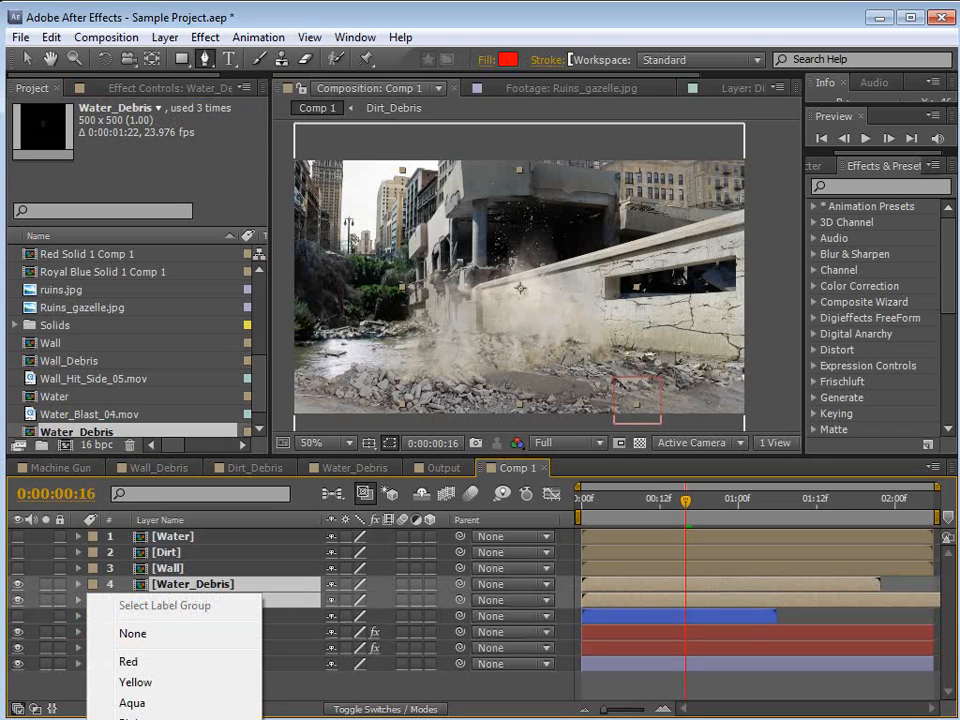
pyautogui.click(200, 680)
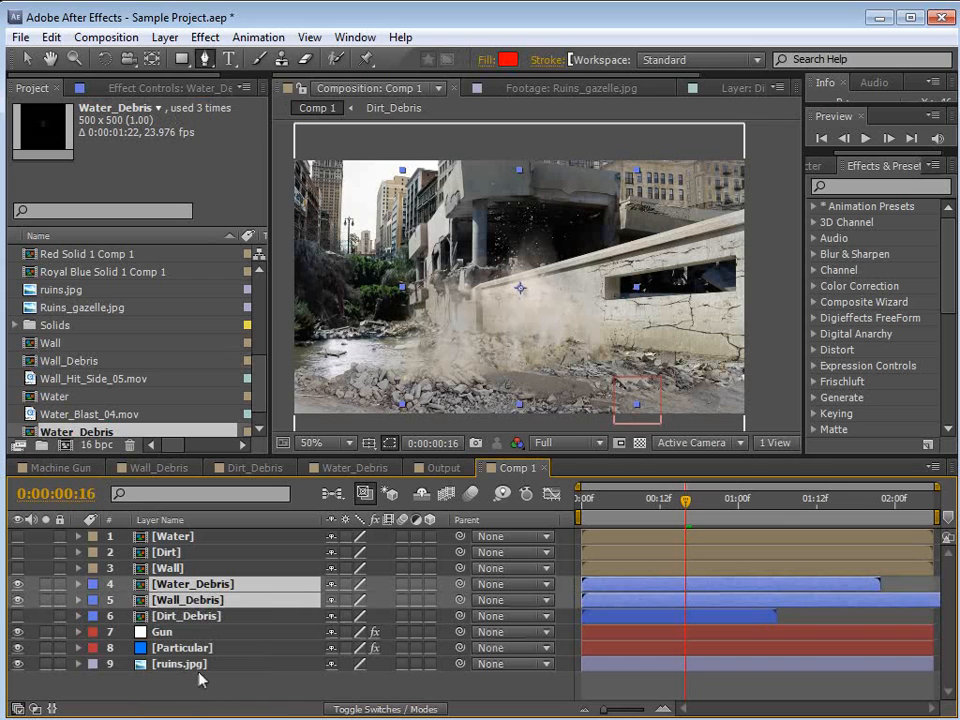
pyautogui.click(227, 681)
pyautogui.click(213, 585)
pyautogui.click(207, 617)
pyautogui.click(205, 601)
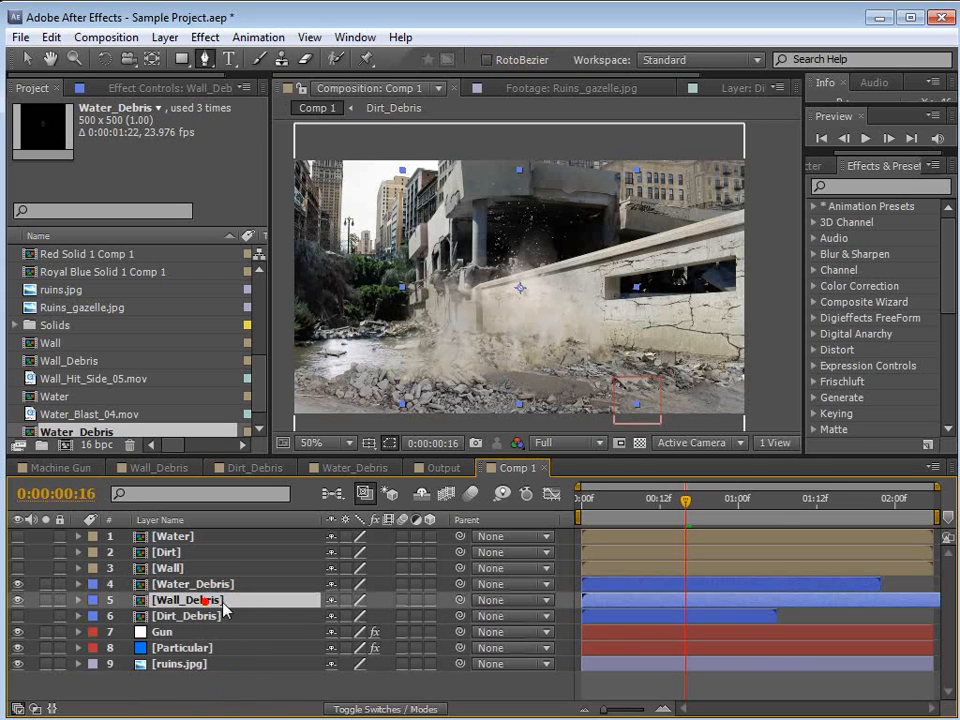
pyautogui.click(653, 690)
# Display the Particular layer's effect settings and enlarge the timeline area upward.
pyautogui.click(170, 632)
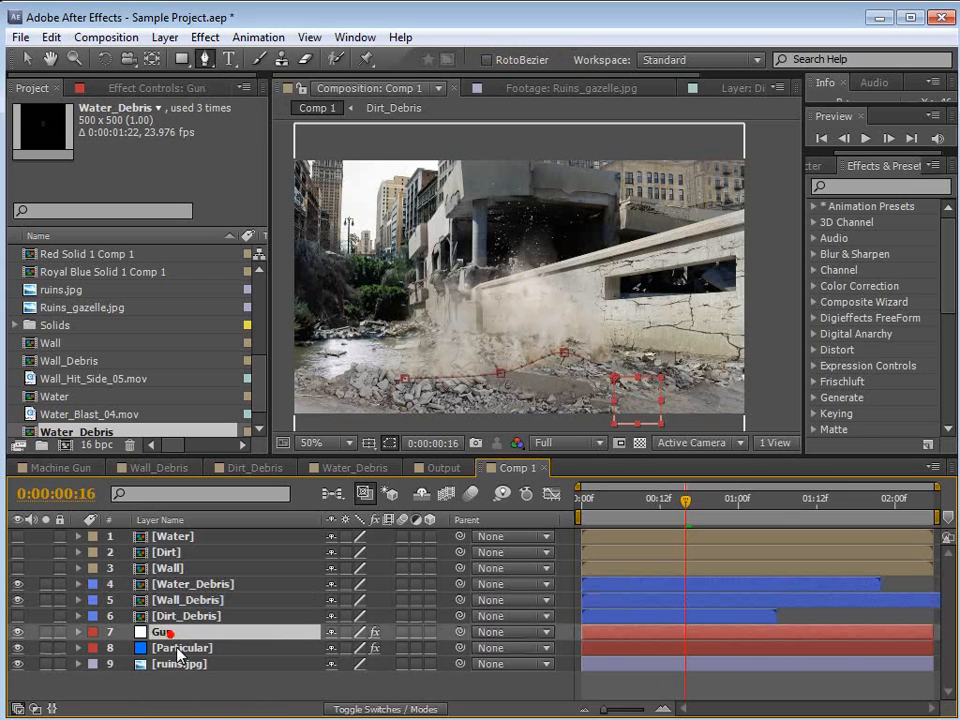
pyautogui.click(178, 649)
pyautogui.click(135, 84)
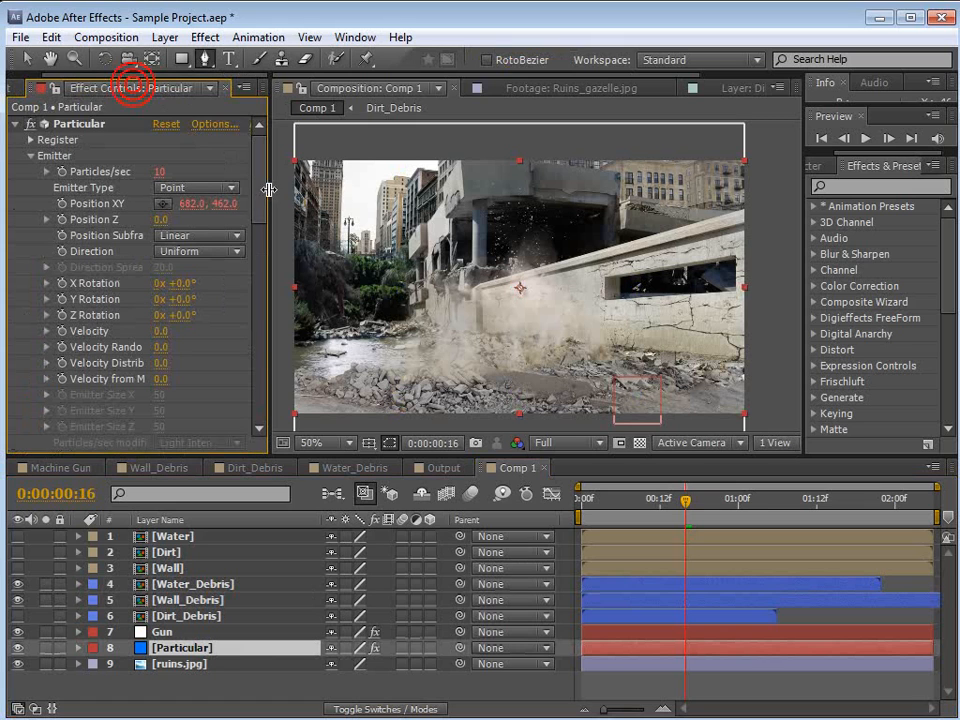
pyautogui.moveTo(259, 183); pyautogui.dragTo(256, 171)
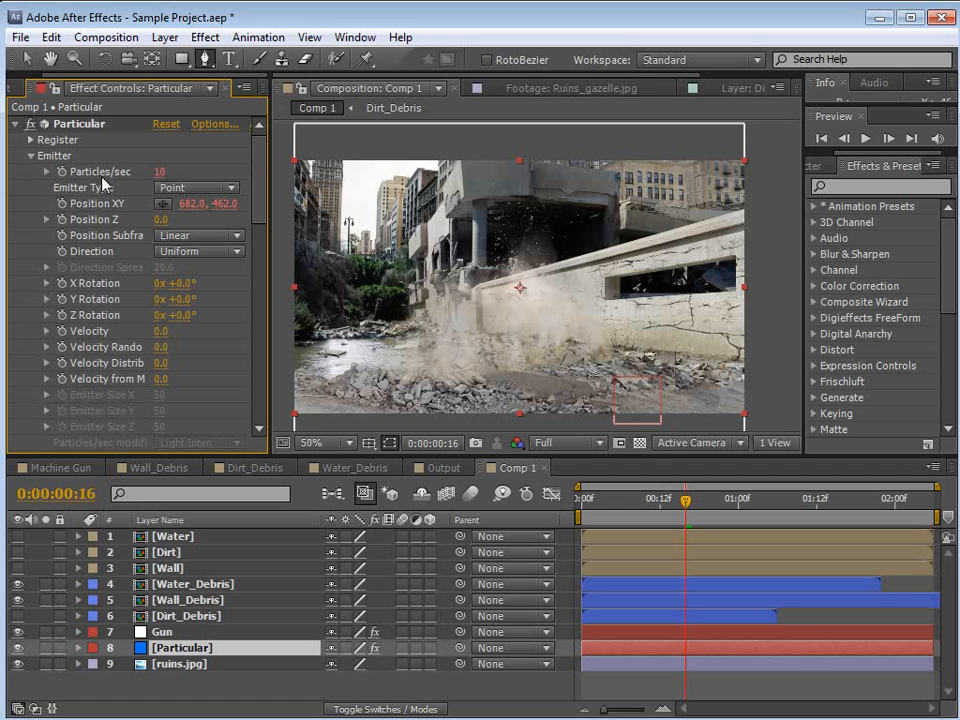
pyautogui.moveTo(318, 456); pyautogui.dragTo(318, 440)
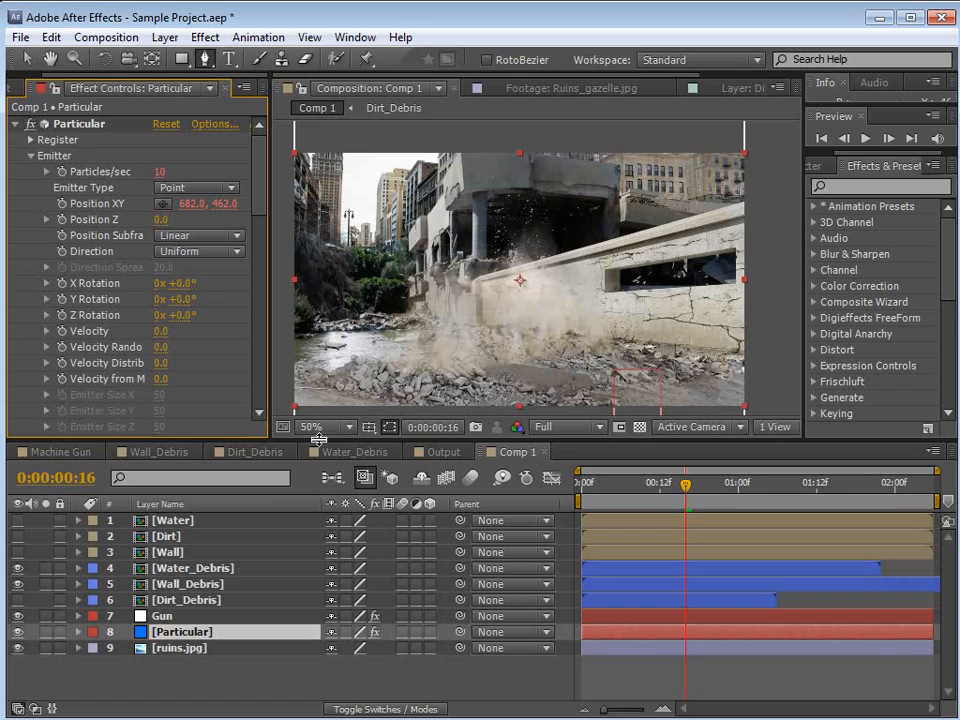
pyautogui.moveTo(318, 440); pyautogui.dragTo(318, 340)
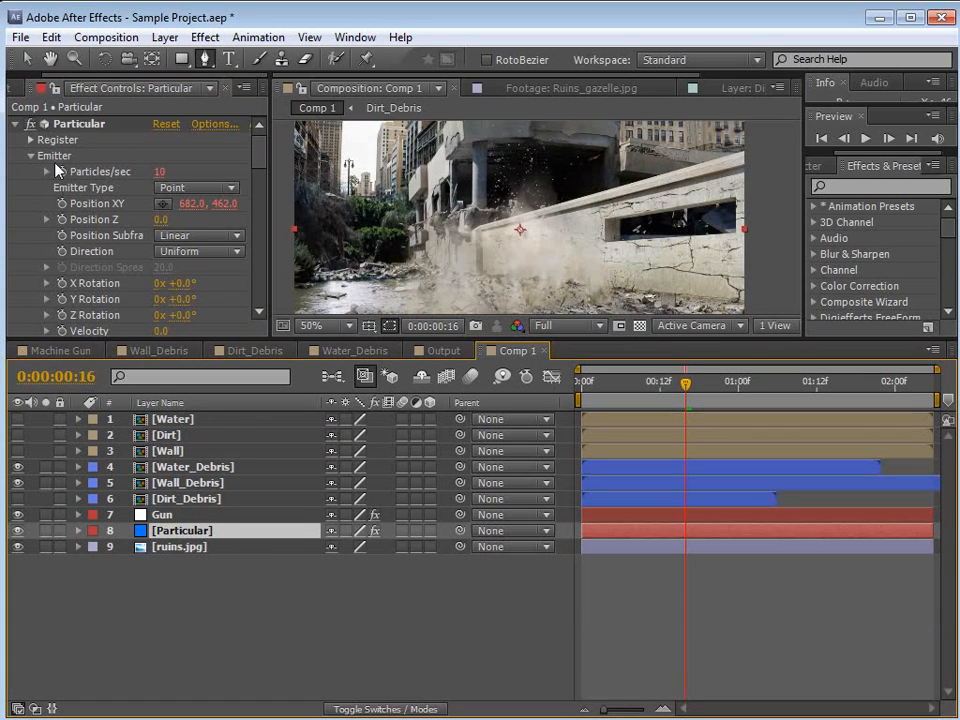
# Reveal the Particular layer's Emitter properties in the timeline and examine the Particles/sec expression.
pyautogui.click(62, 172)
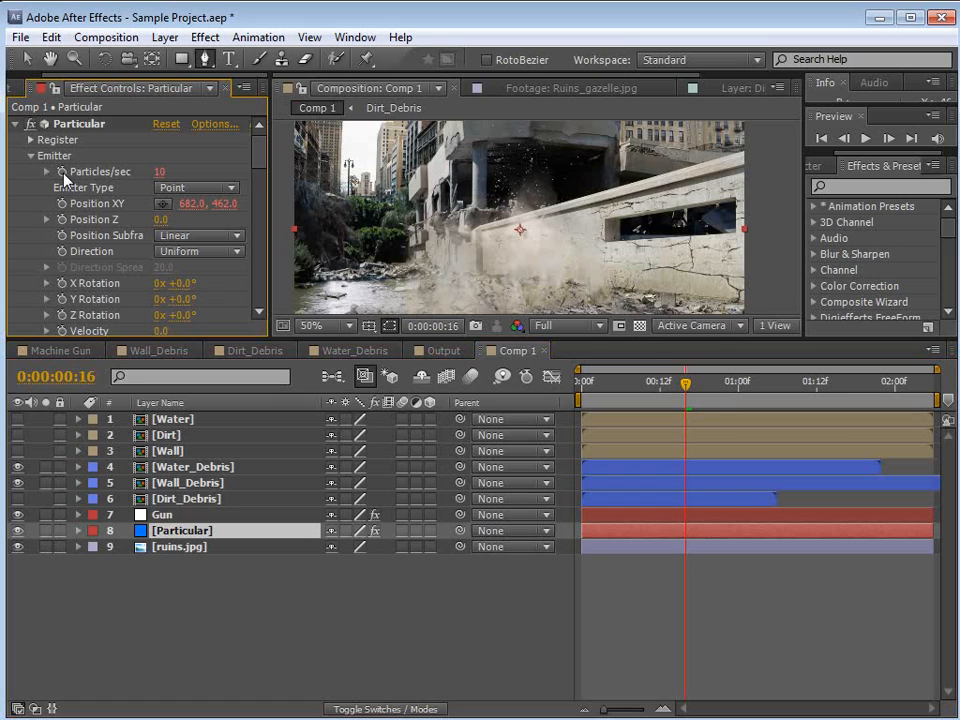
pyautogui.click(78, 530)
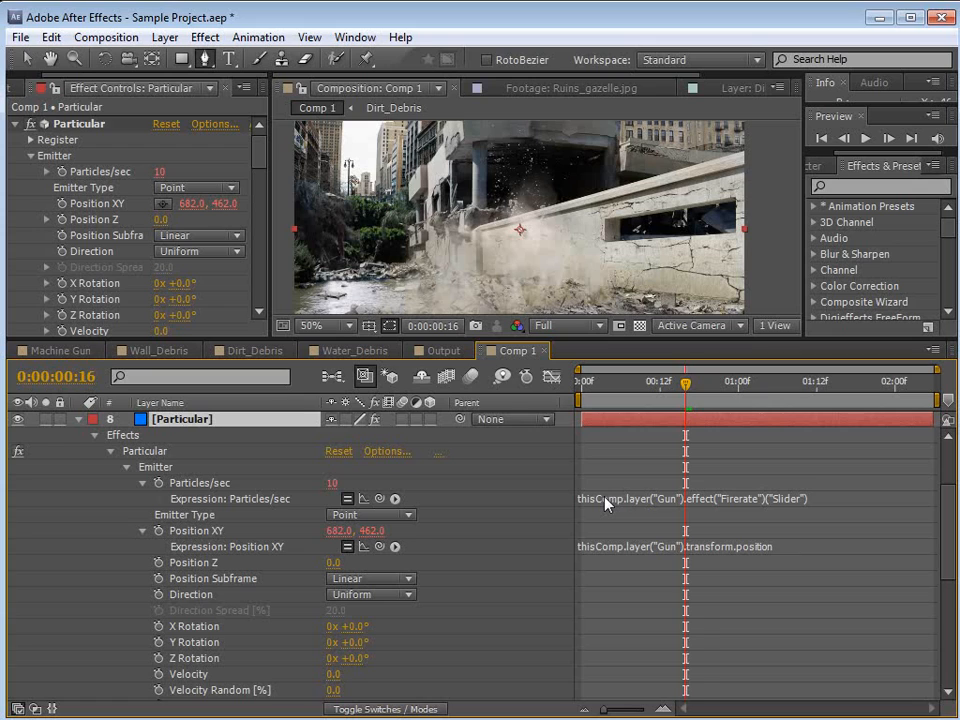
pyautogui.scroll(1, 203, 492)
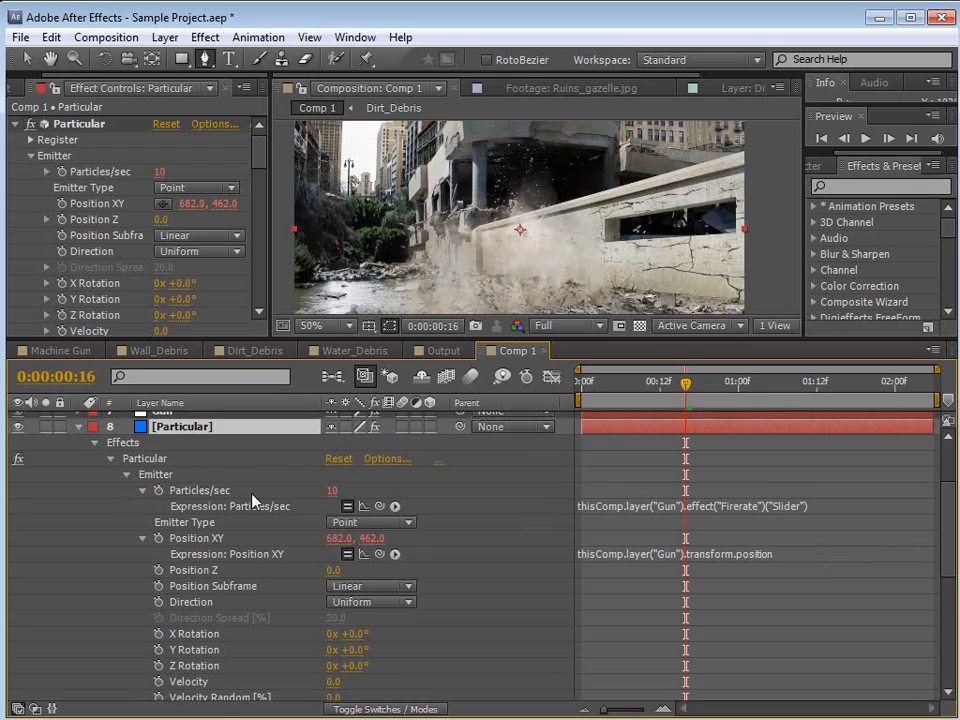
pyautogui.click(680, 508)
pyautogui.click(814, 493)
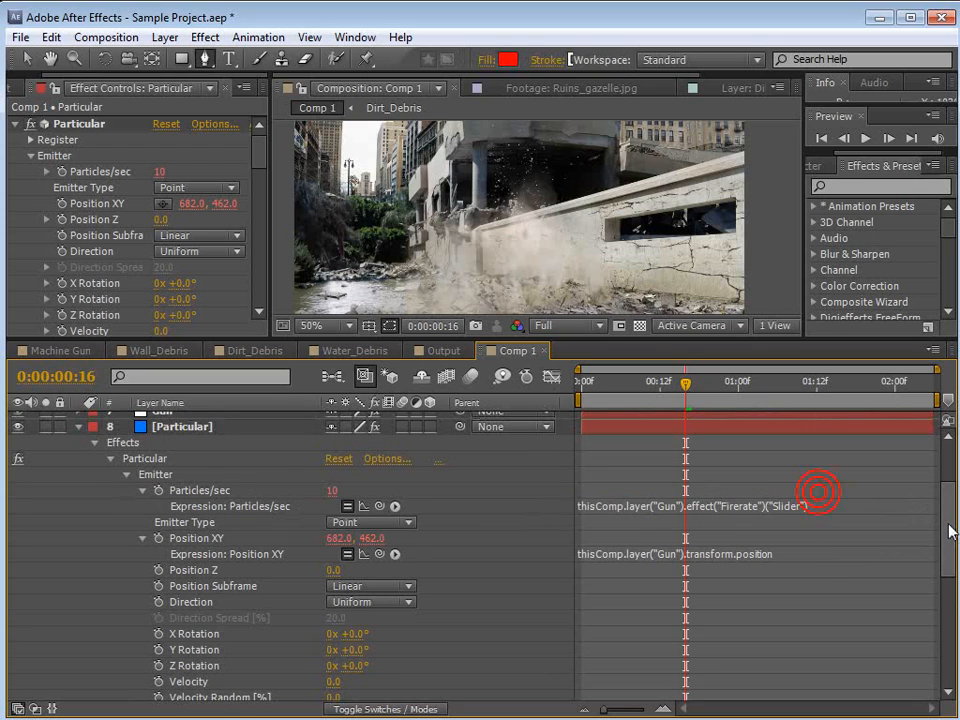
# Enlarge the timeline area upward and open the Particular layer's Particles/sec expression in a taller field, clearing its text.
pyautogui.scroll(2, 952, 525)
pyautogui.scroll(5, 952, 525)
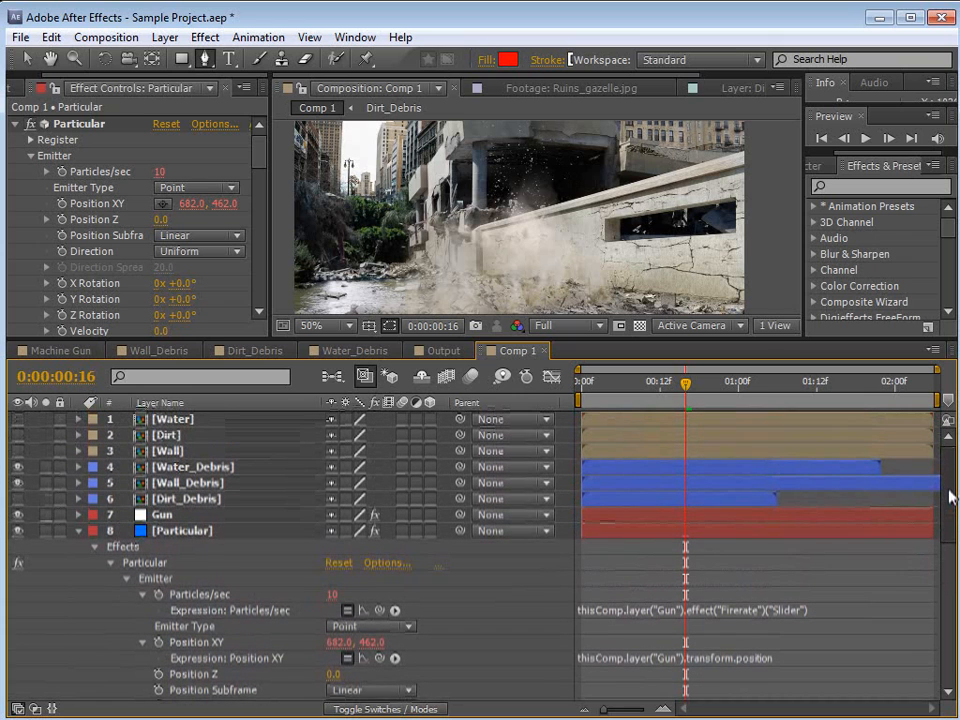
pyautogui.moveTo(219, 343); pyautogui.dragTo(219, 307)
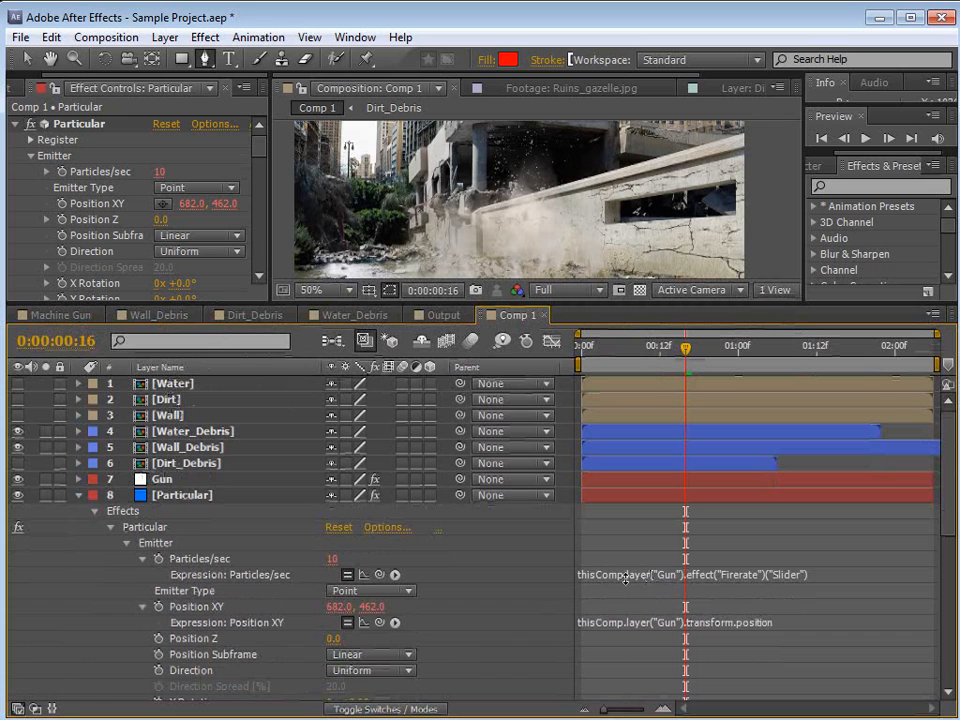
pyautogui.click(667, 574)
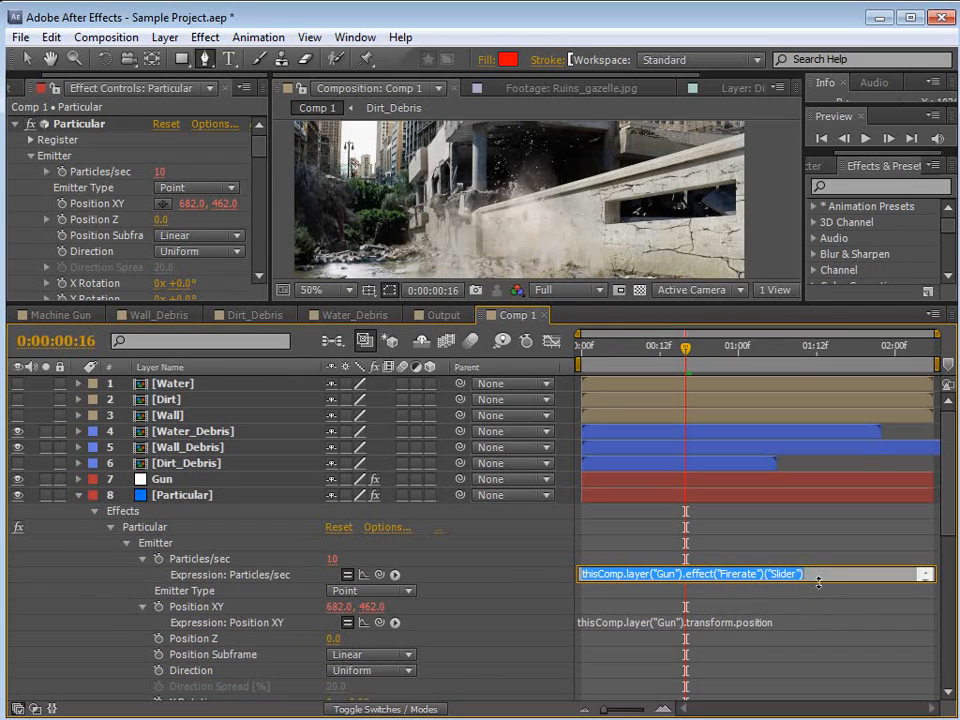
pyautogui.moveTo(815, 583); pyautogui.dragTo(815, 636)
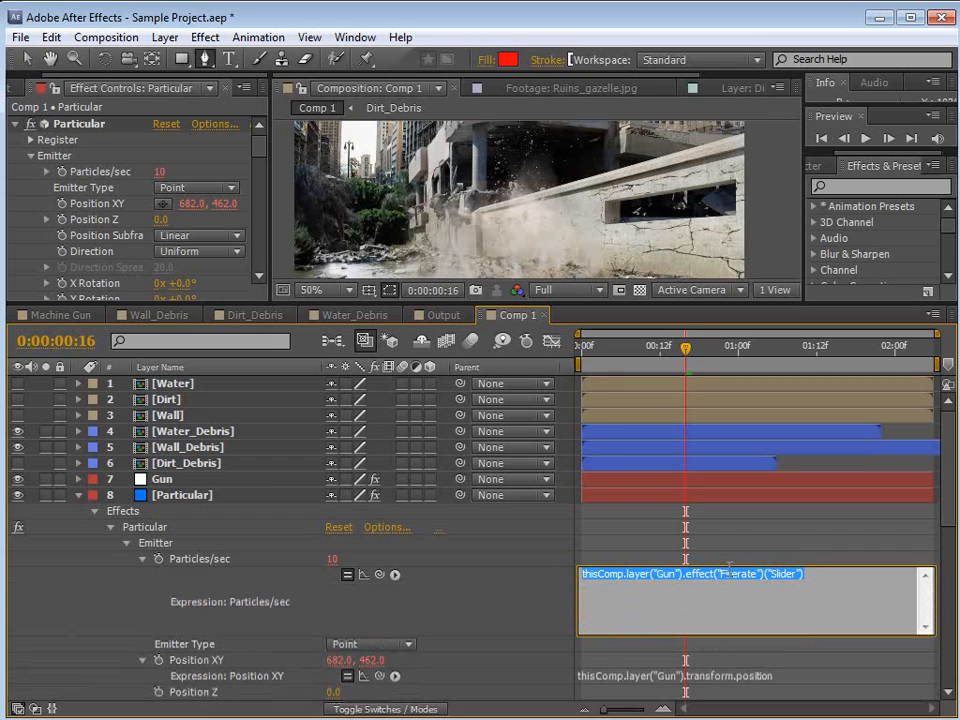
pyautogui.press('BackSpace')
pyautogui.write('Infin')
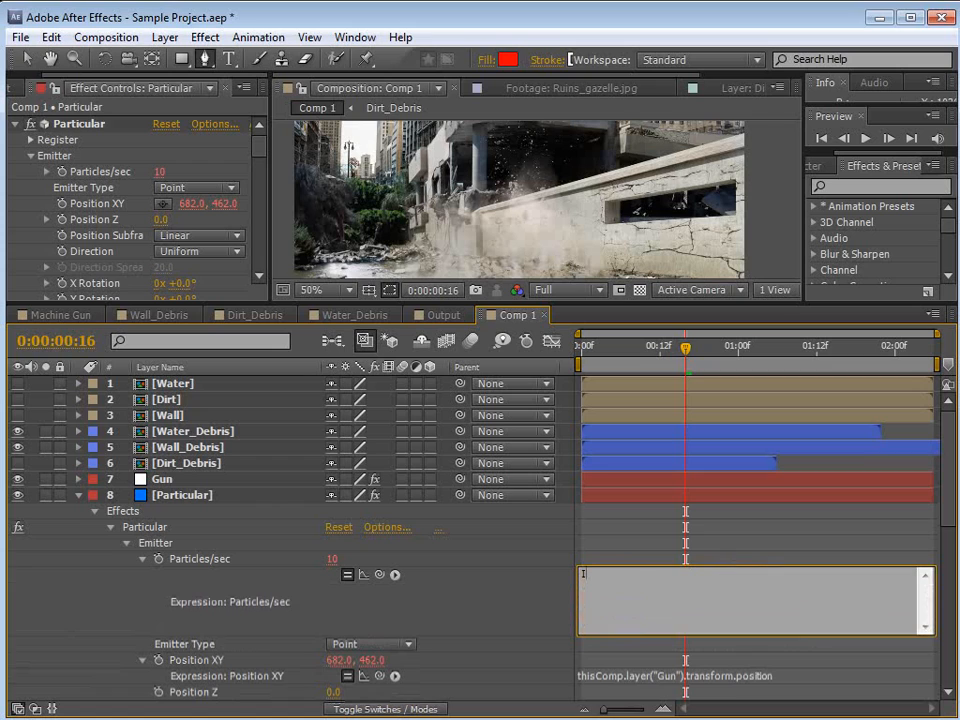
pyautogui.write('ite Ammo')
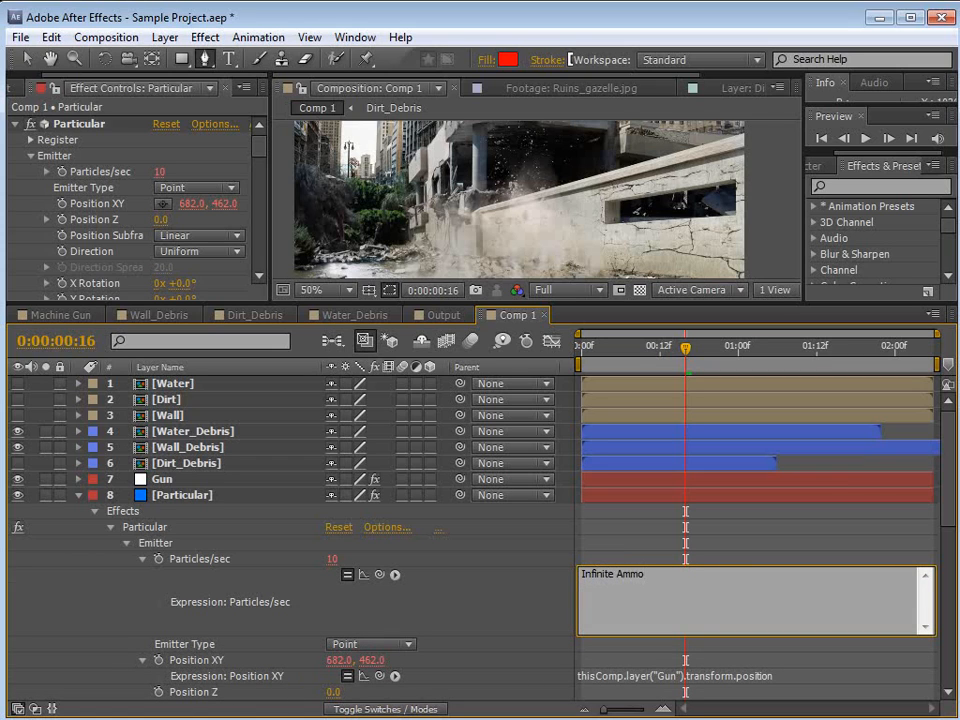
pyautogui.write(' = On;')
pyautogui.press('Return')
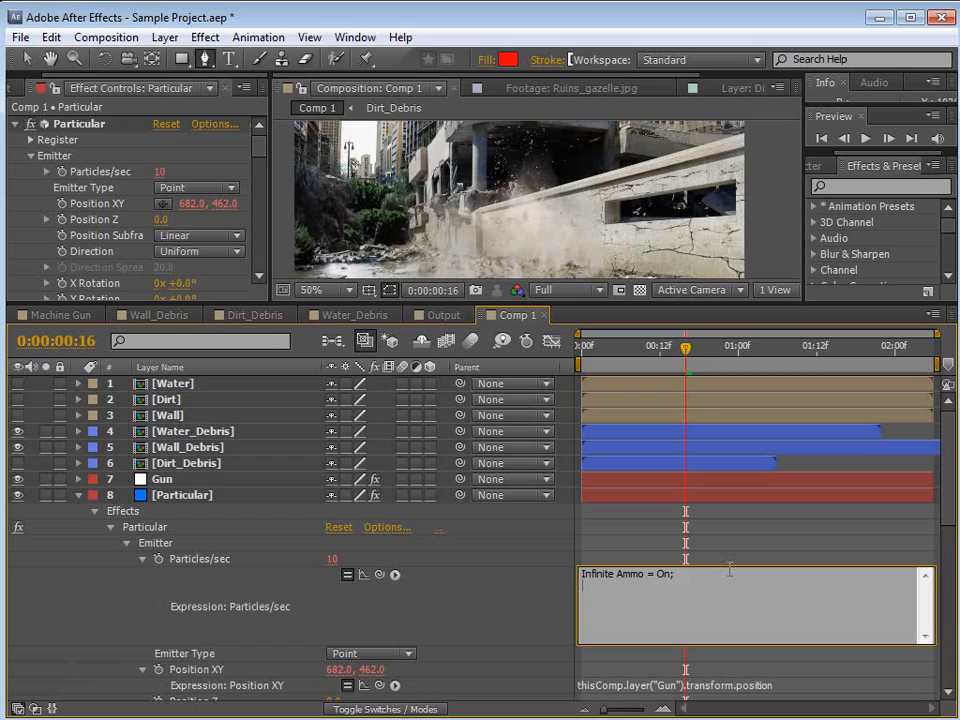
pyautogui.write('God')
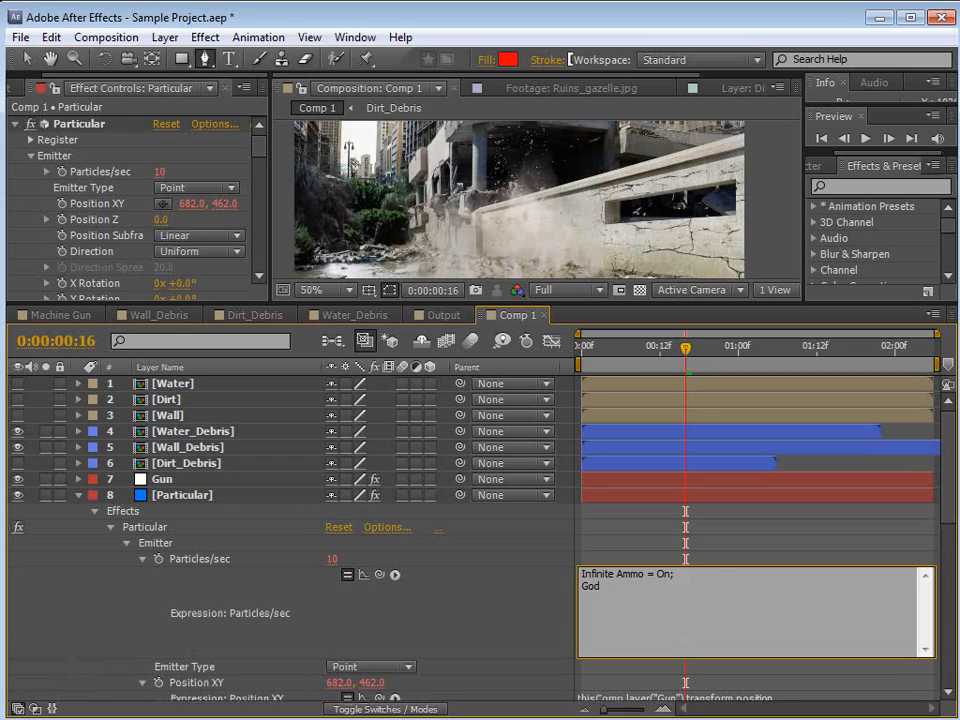
pyautogui.write(' Mode = On;')
pyautogui.press('Return')
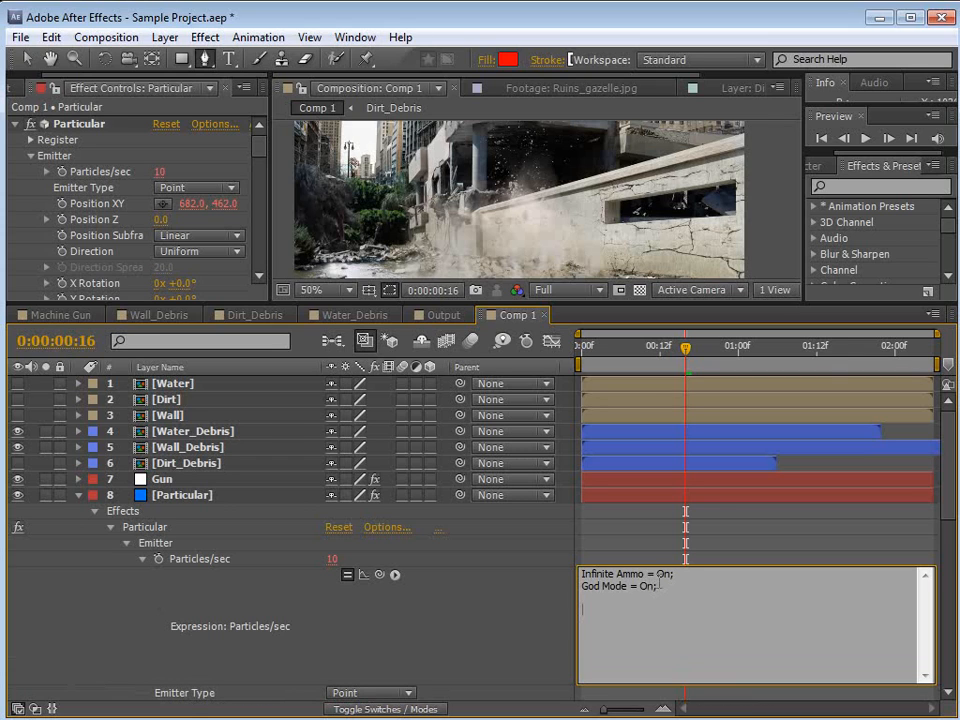
pyautogui.moveTo(677, 619)
pyautogui.mouseDown()
pyautogui.moveTo(559, 582)
pyautogui.moveTo(575, 570)
pyautogui.mouseUp()
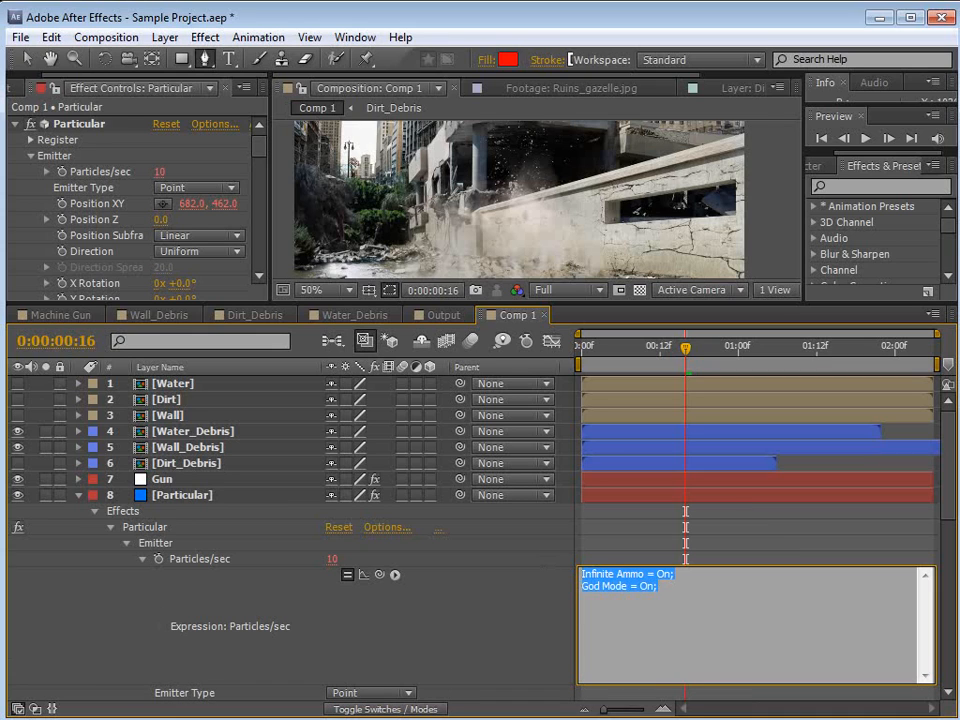
pyautogui.press('BackSpace')
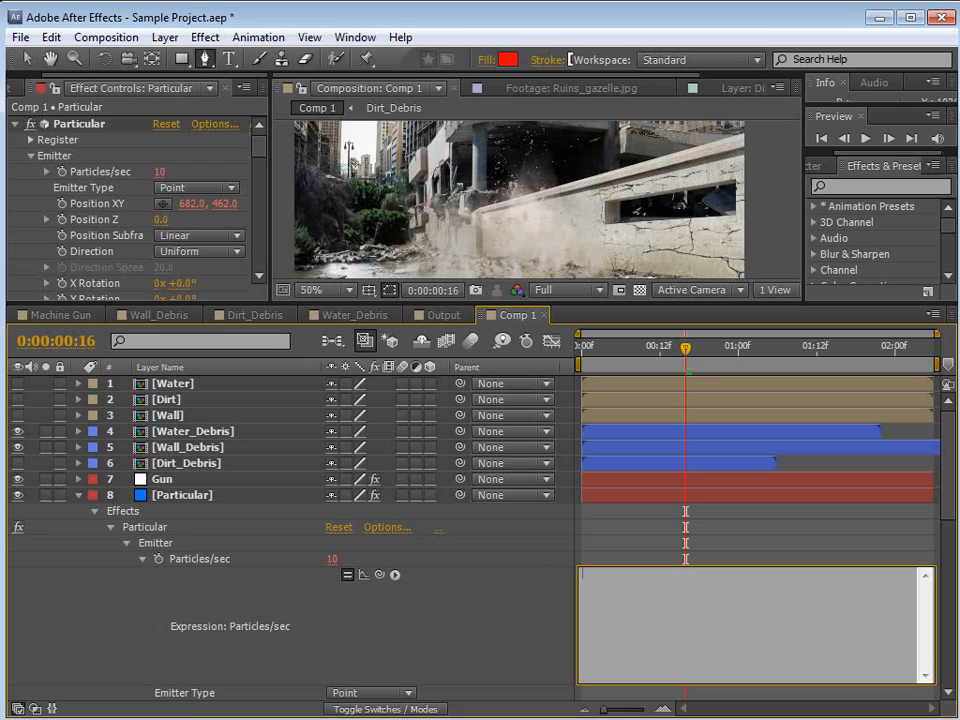
# Start the Particles/sec expression with Alpha = thisComp.layer("Dirt").sampleImage(, linking the reference to the Dirt layer.
pyautogui.write('Alpha =')
pyautogui.moveTo(380, 574); pyautogui.dragTo(181, 402)
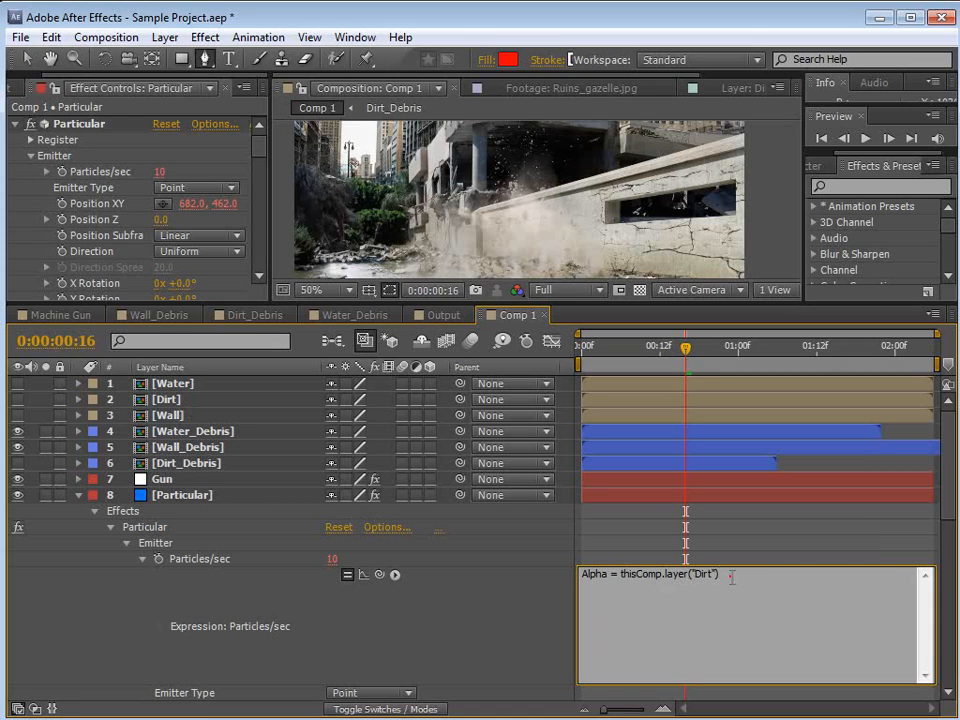
pyautogui.write('.sampleImage')
pyautogui.write('(')
pyautogui.click(796, 574)
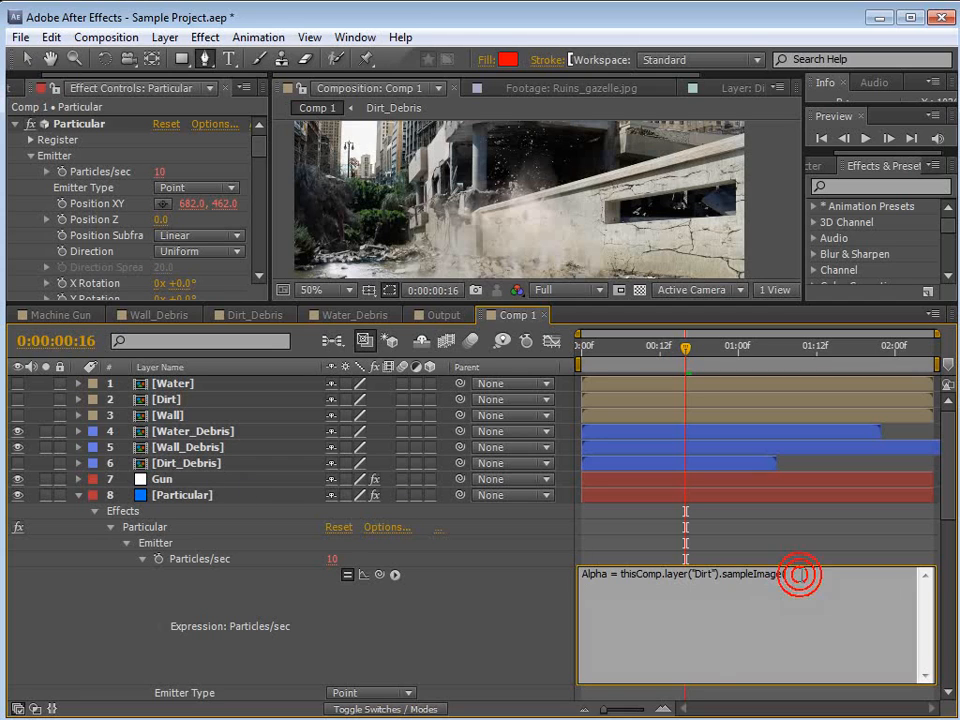
pyautogui.click(778, 563)
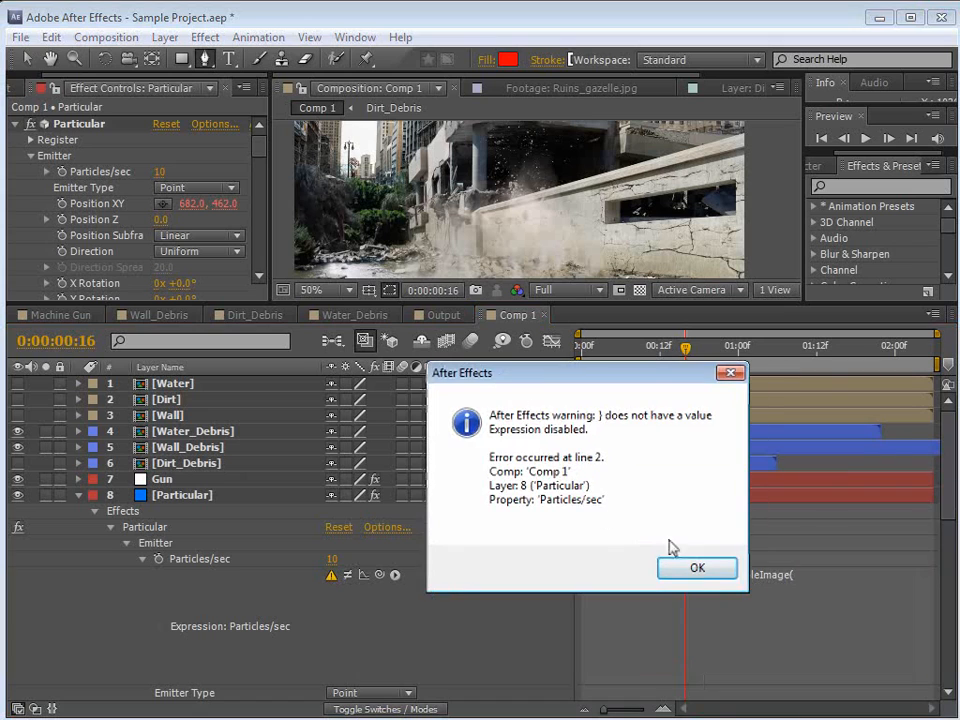
pyautogui.click(726, 578)
# Reveal the Gun layer's Position and link it into the Particles/sec expression as the sampleImage point.
pyautogui.click(160, 479)
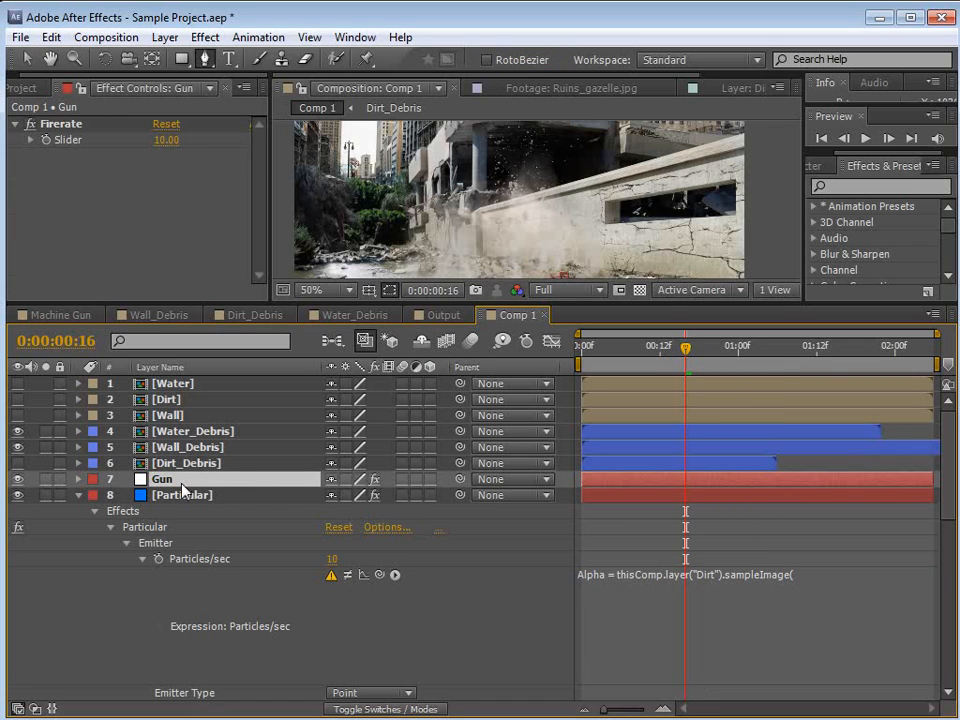
pyautogui.press('p')
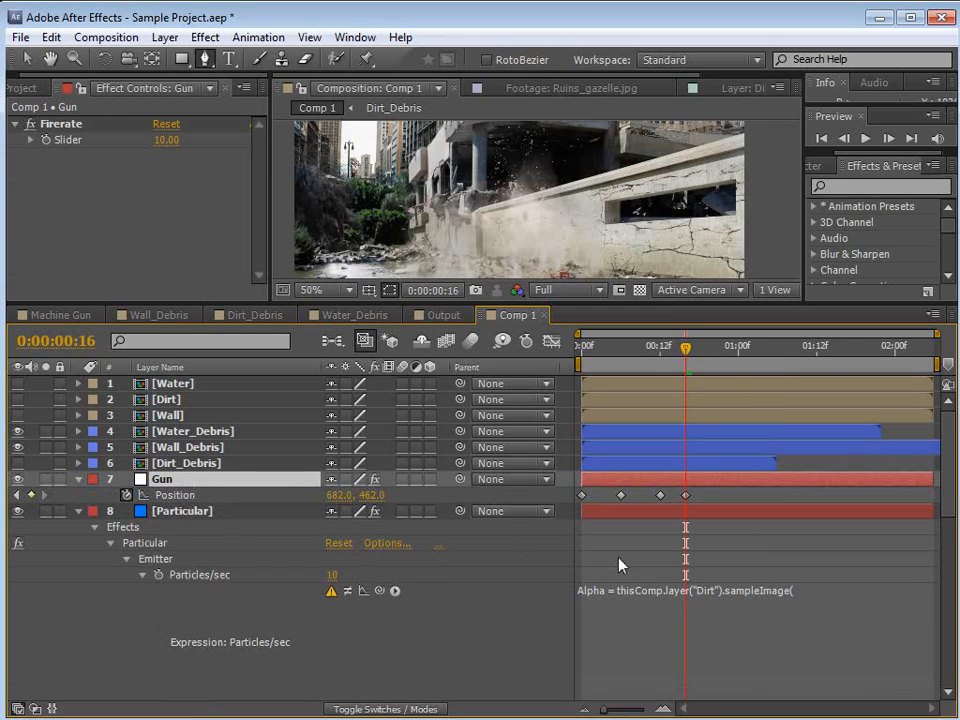
pyautogui.click(784, 592)
pyautogui.click(810, 593)
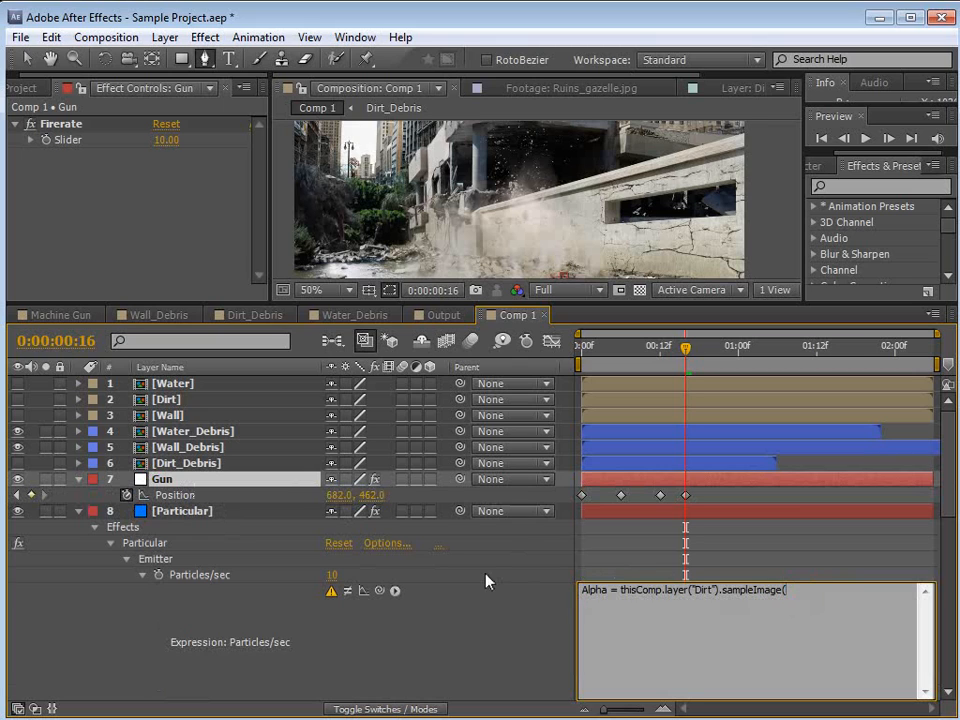
pyautogui.moveTo(379, 590); pyautogui.dragTo(183, 501)
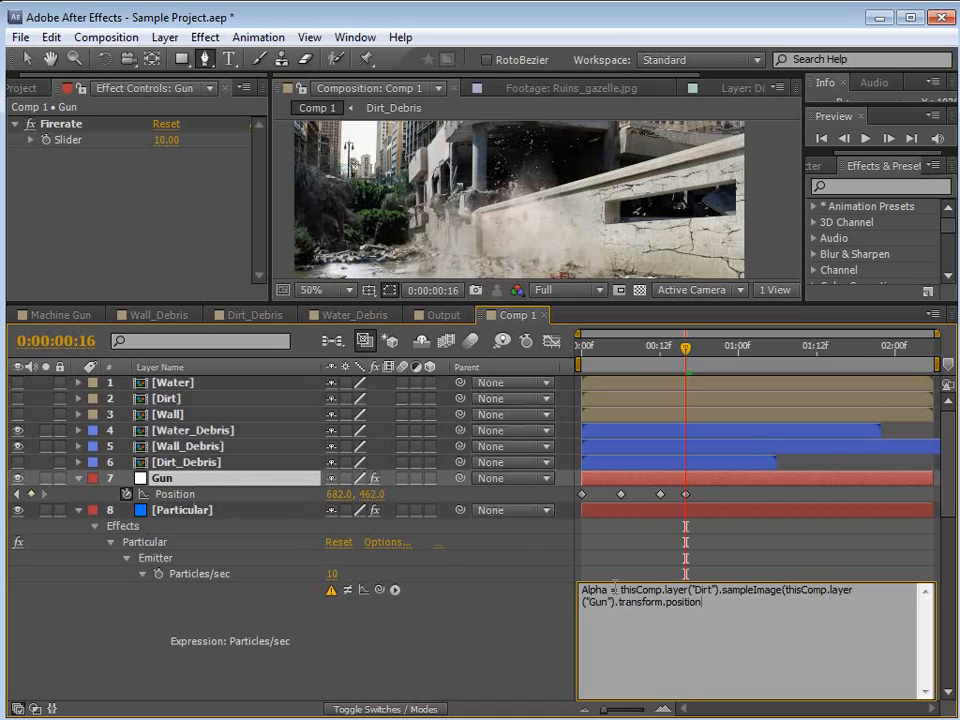
# Complete the expression's Alpha line with ,[1,1][3]; after the Gun position and leave a blank line below it.
pyautogui.click(718, 607)
pyautogui.write(',[1,1]')
pyautogui.click(740, 602)
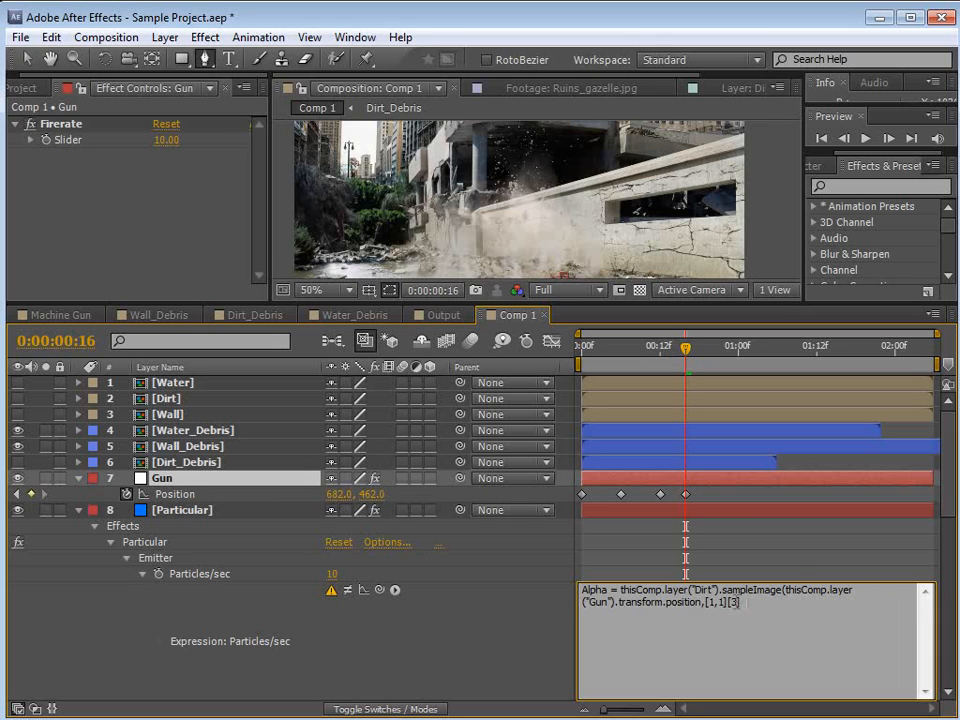
pyautogui.click(757, 608)
pyautogui.press('BackSpace')
pyautogui.moveTo(772, 600); pyautogui.dragTo(470, 538)
pyautogui.click(852, 648)
pyautogui.write(';')
pyautogui.press('Return')
pyautogui.press('Return')
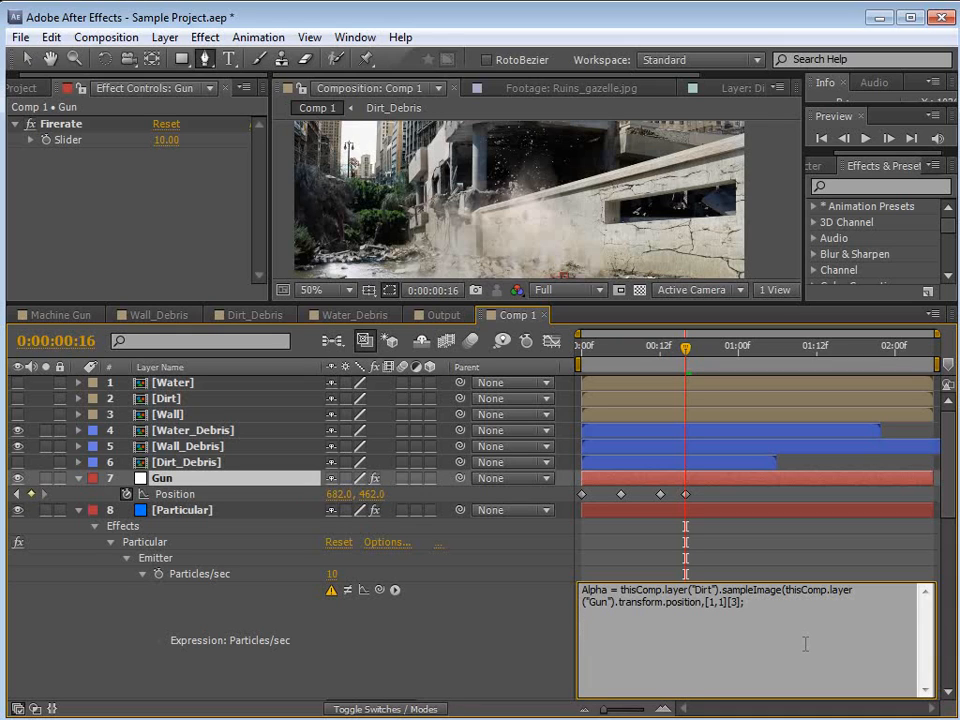
# Add On = thisComp.layer("Gun").effect("Firerate")("Slider"); linked to the Firerate slider, followed by the line Off = 0.
pyautogui.write('On =')
pyautogui.moveTo(379, 590); pyautogui.dragTo(72, 146)
pyautogui.press('BackSpace')
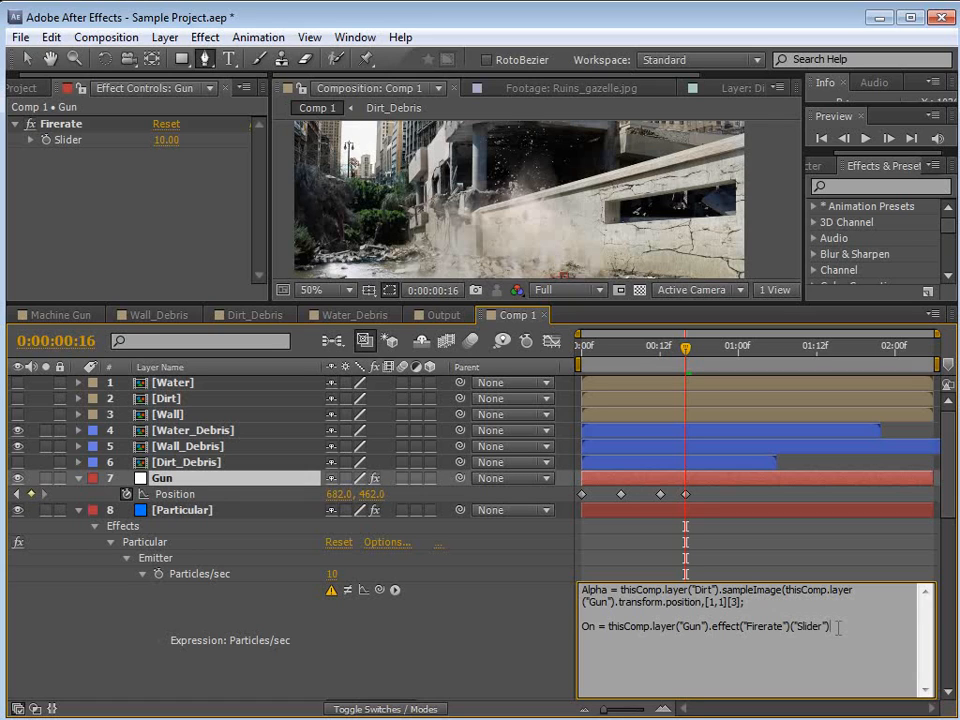
pyautogui.write(';')
pyautogui.press('Return')
pyautogui.write('Off = 0')
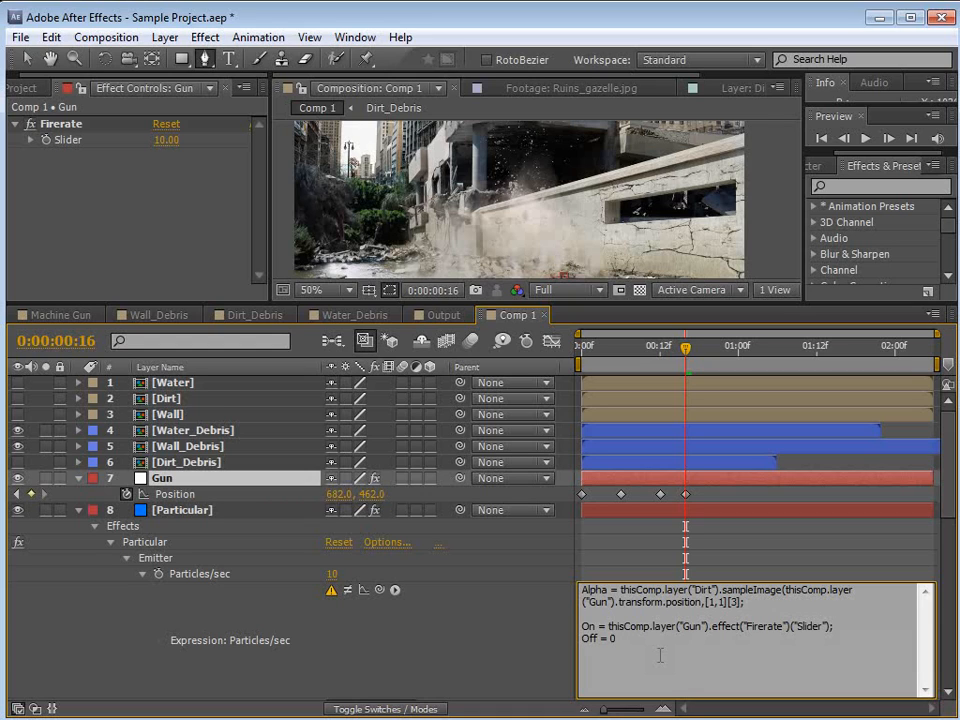
# Add the condition if (Alpha < 1){ Off }else{ One } on separate lines at the end of the expression.
pyautogui.press('Return')
pyautogui.write('if (Alpha')
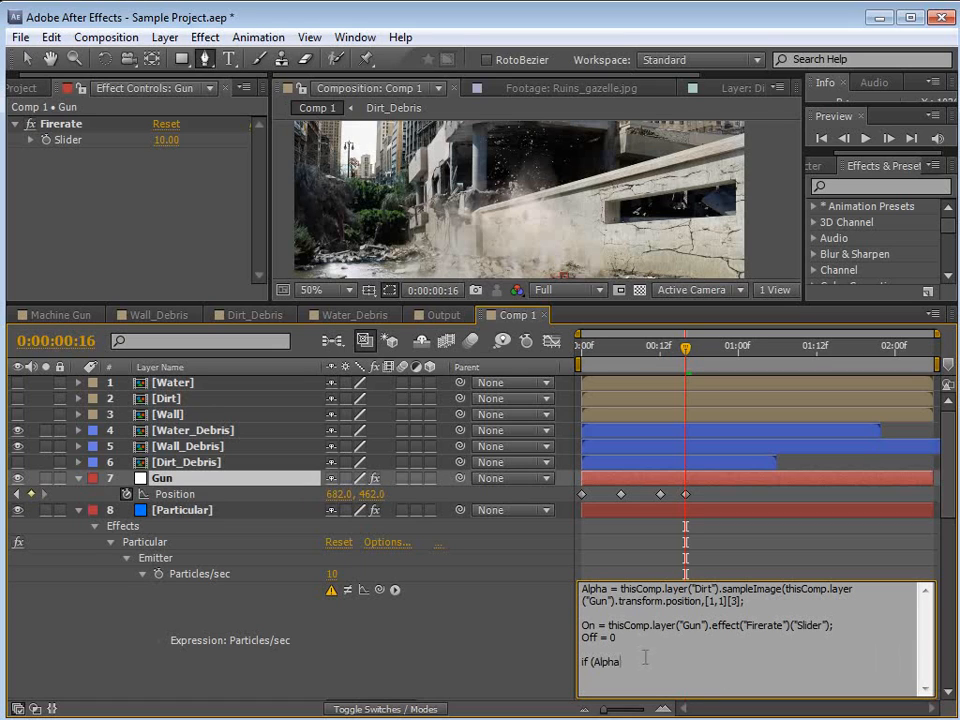
pyautogui.write(' < 1){')
pyautogui.press('Return')
pyautogui.write('Off')
pyautogui.press('Return')
pyautogui.write('}else{')
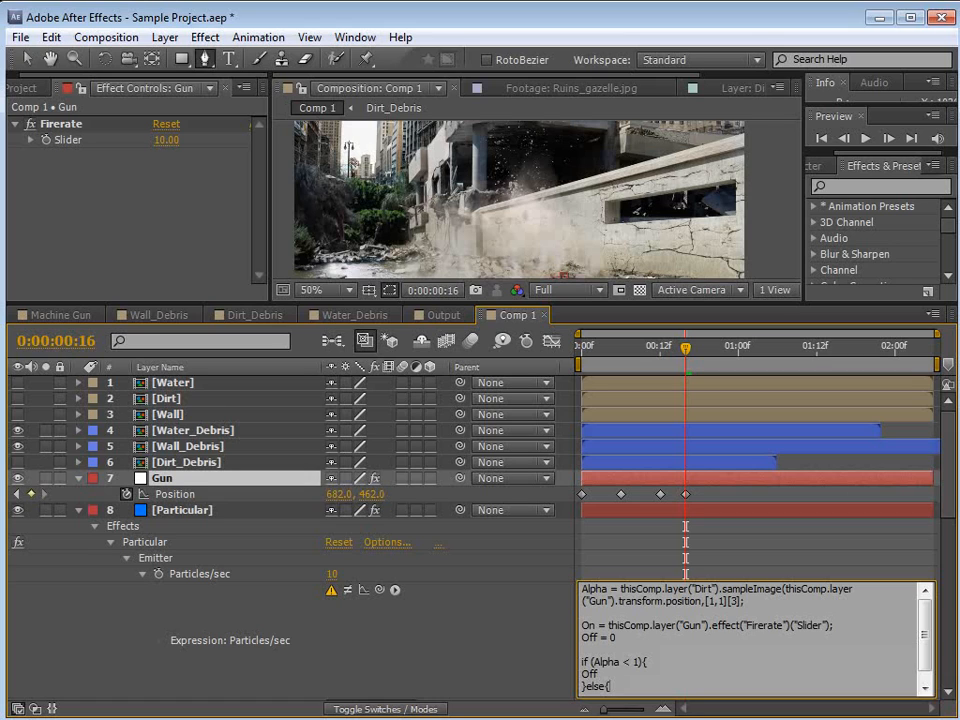
pyautogui.press('Return')
pyautogui.write('One')
pyautogui.press('Return')
pyautogui.write('}')
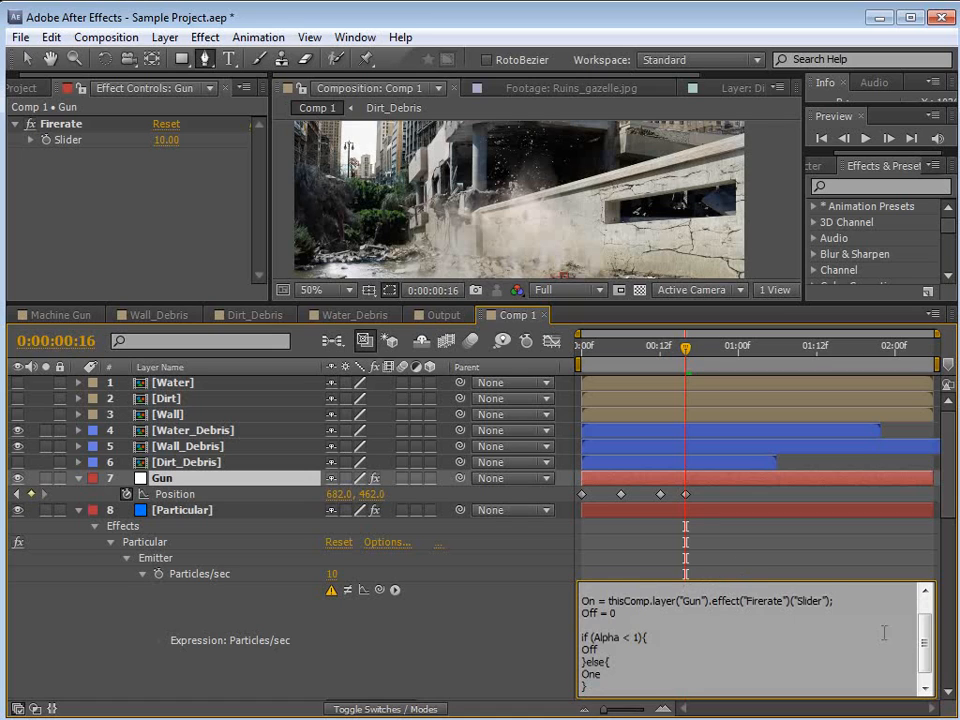
# Review the Particles/sec expression line by line, examining the Alpha variable, the sampled Gun position and the Firerate link.
pyautogui.moveTo(921, 655); pyautogui.dragTo(920, 640)
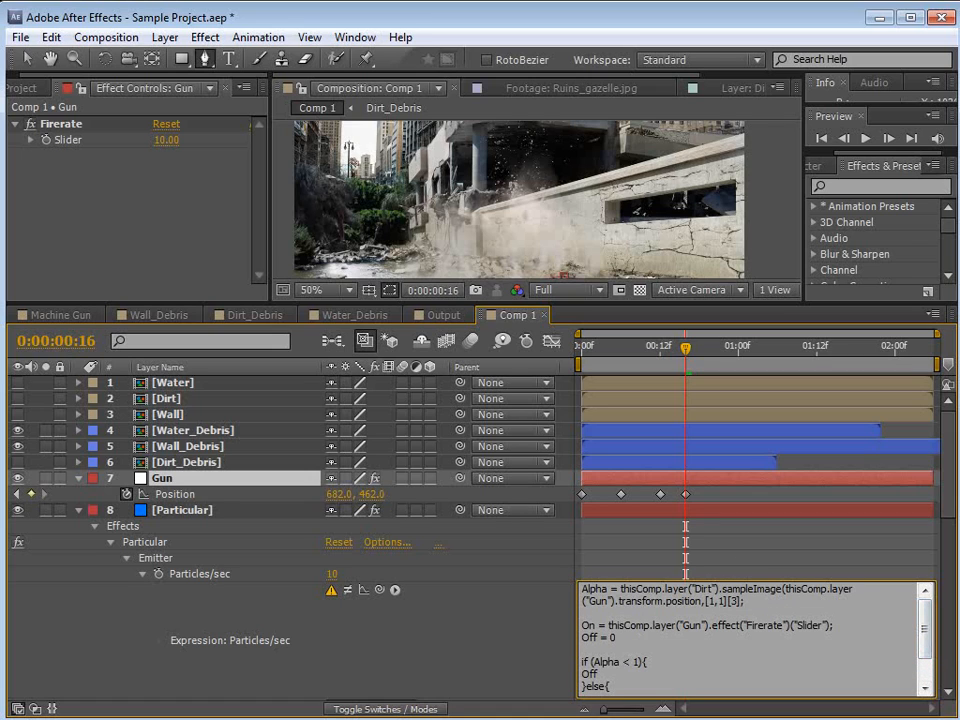
pyautogui.doubleClick(599, 601)
pyautogui.click(601, 601)
pyautogui.moveTo(855, 589); pyautogui.dragTo(694, 592)
pyautogui.click(728, 593)
pyautogui.click(705, 592)
pyautogui.click(699, 594)
pyautogui.moveTo(610, 604); pyautogui.dragTo(598, 603)
pyautogui.click(622, 602)
pyautogui.moveTo(792, 608); pyautogui.dragTo(587, 588)
pyautogui.click(788, 608)
pyautogui.moveTo(786, 628); pyautogui.dragTo(747, 625)
pyautogui.click(757, 634)
pyautogui.click(786, 627)
pyautogui.scroll(-1, 670, 617)
pyautogui.scroll(1, 660, 625)
# Apply the Particles/sec expression, adding the missing closing parenthesis after [1,1] in its Alpha line.
pyautogui.click(610, 578)
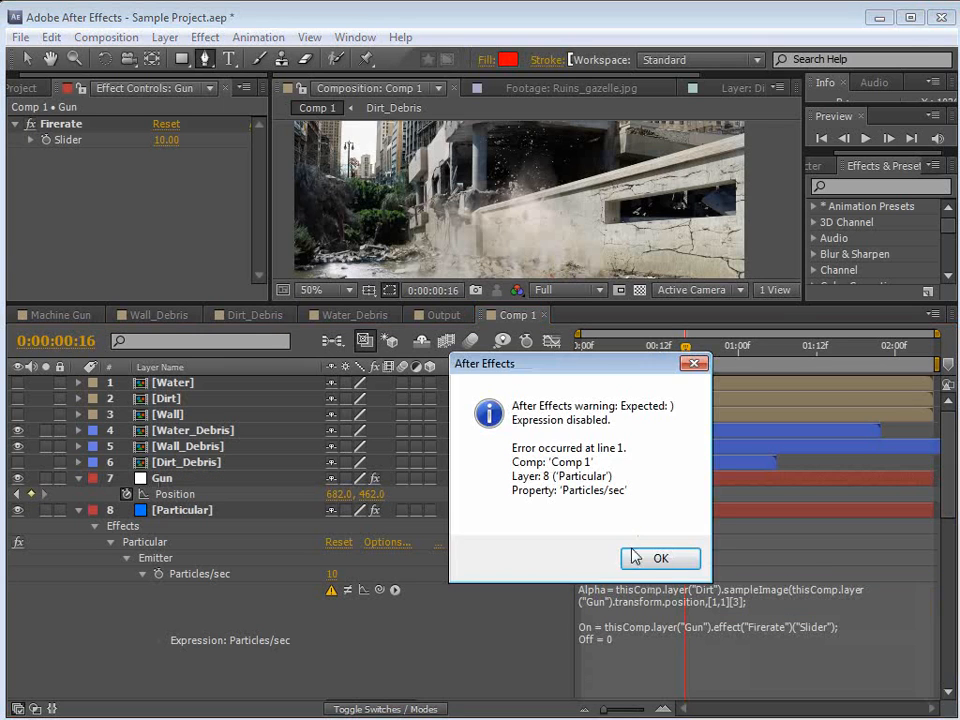
pyautogui.click(639, 557)
pyautogui.click(841, 606)
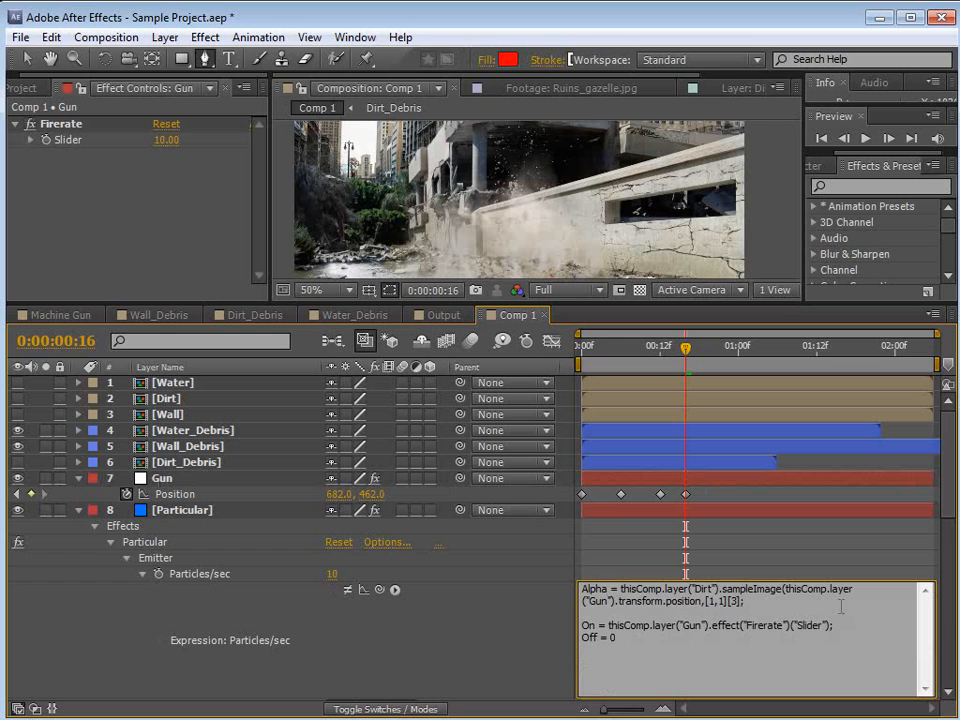
pyautogui.write(')')
pyautogui.click(736, 564)
# Shrink the timeline area to enlarge the composition view and hide the Water_Debris and Wall_Debris layers.
pyautogui.moveTo(621, 302); pyautogui.dragTo(613, 366)
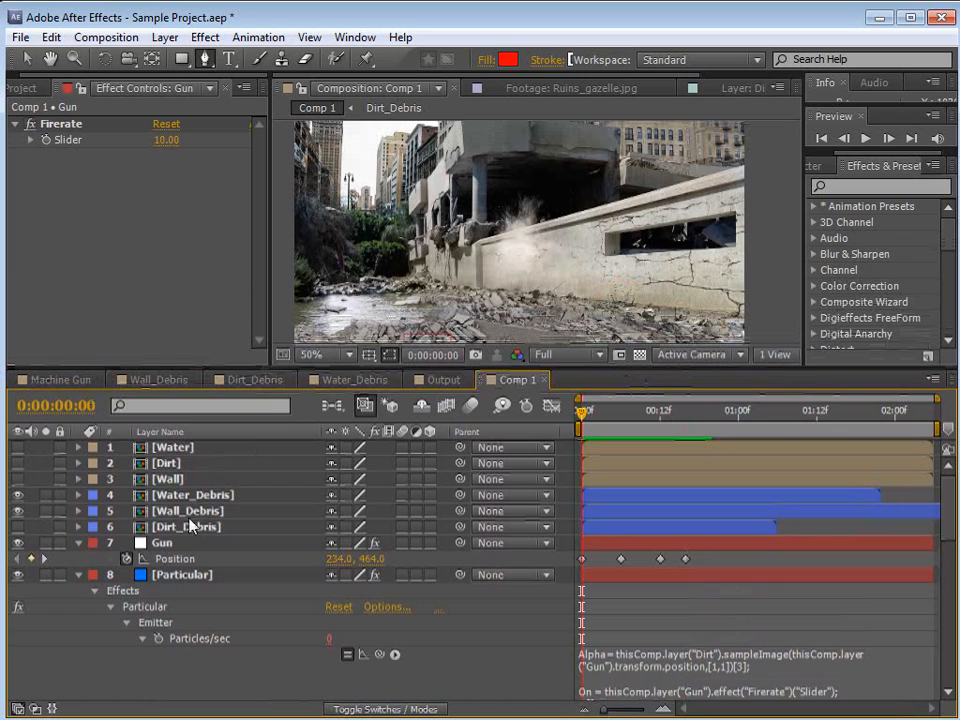
pyautogui.click(185, 526)
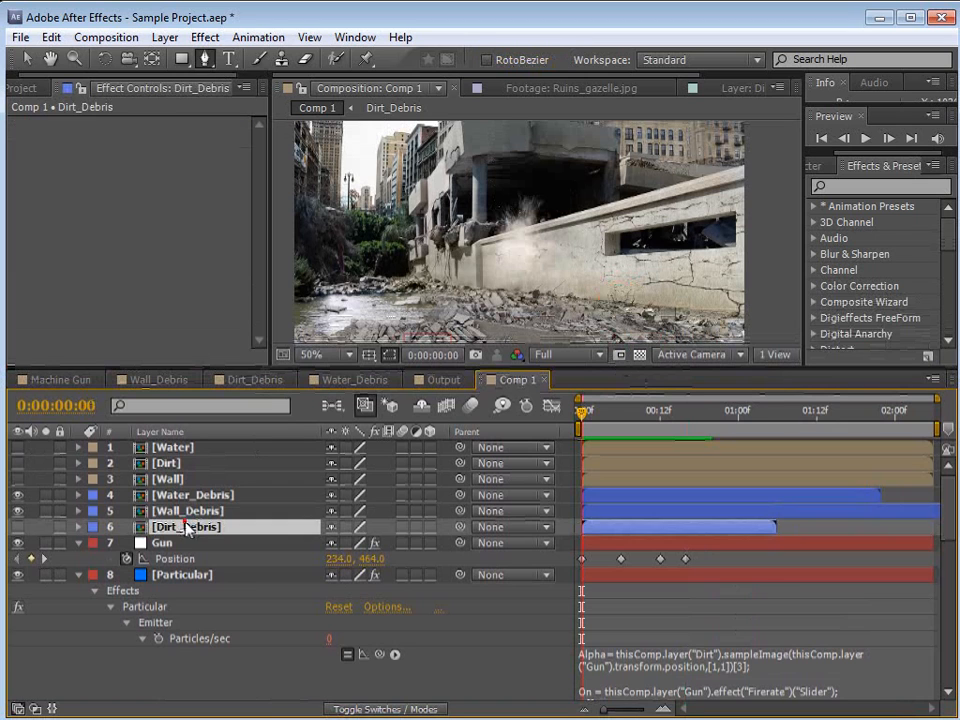
pyautogui.click(190, 495)
pyautogui.click(182, 511)
pyautogui.click(17, 511)
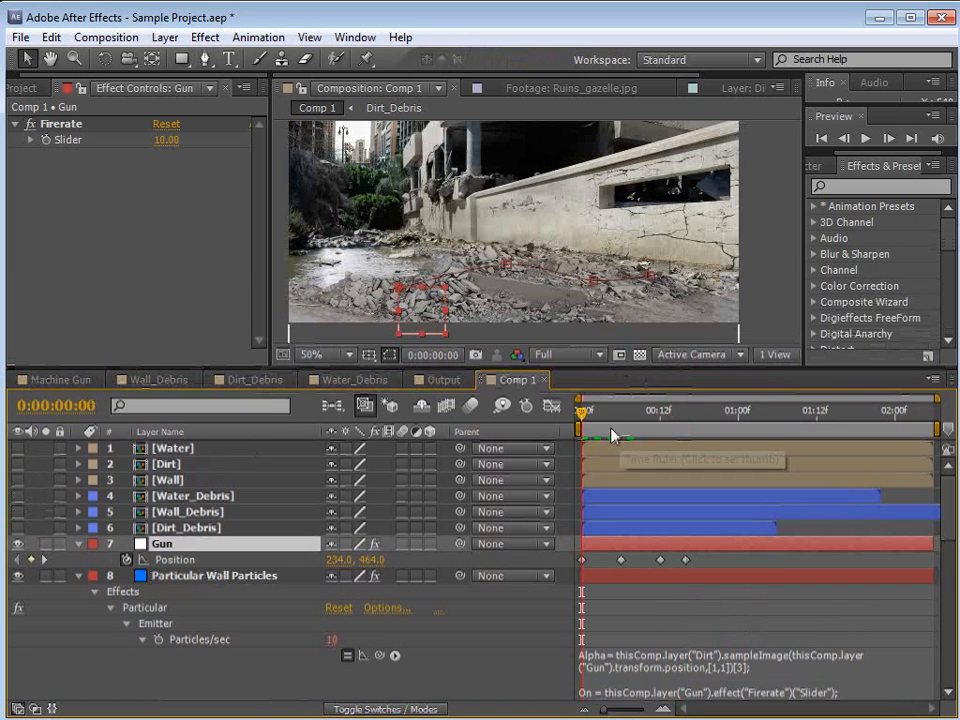
# Move the Gun null's path points at 0:00:00:12 and 0:00:00:16 up onto the wall, the last to about 758, 334.
pyautogui.moveTo(594, 422); pyautogui.dragTo(660, 429)
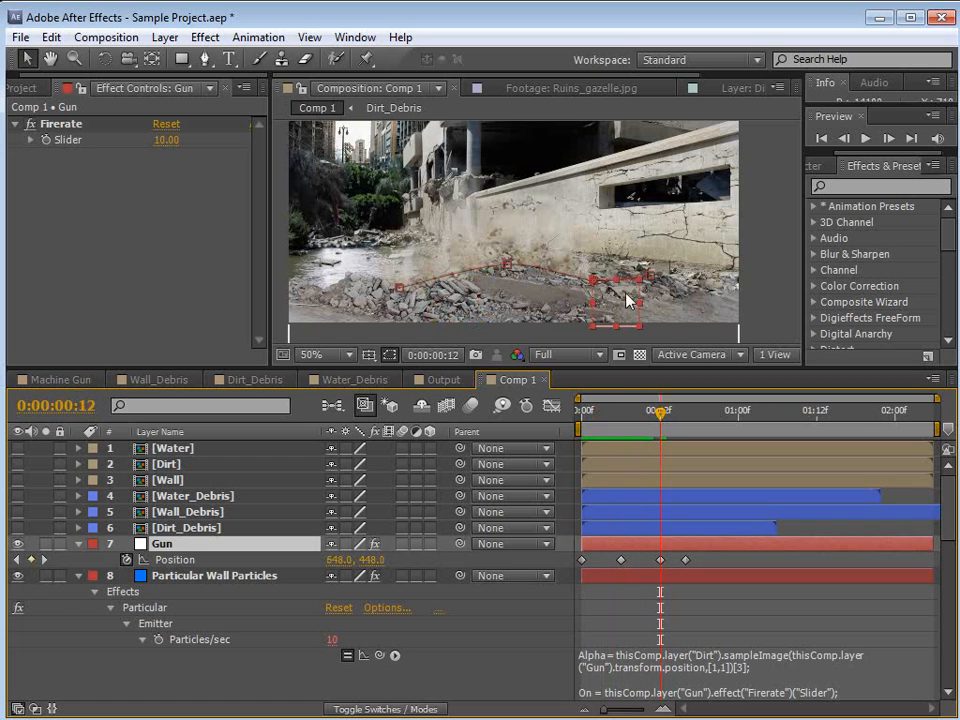
pyautogui.moveTo(609, 303); pyautogui.dragTo(588, 234)
pyautogui.moveTo(662, 419); pyautogui.dragTo(680, 417)
pyautogui.moveTo(676, 292); pyautogui.dragTo(650, 244)
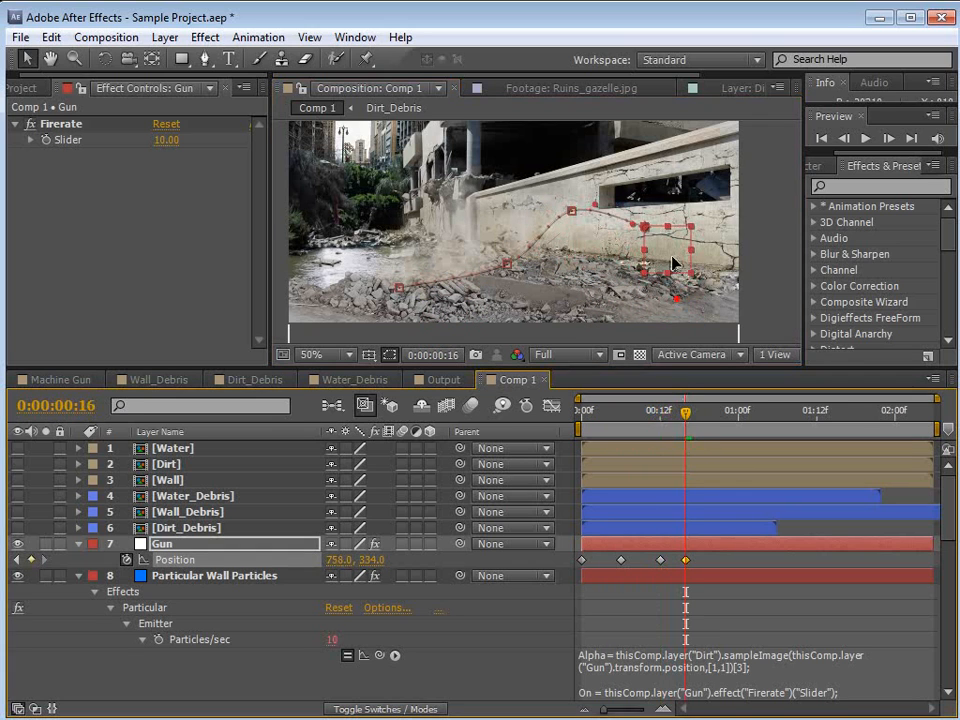
# Check the Particular Wall Particles layer's Particles/sec value frame by frame from 0:00:00:06 to 0:00:00:10.
pyautogui.moveTo(686, 418); pyautogui.dragTo(620, 400)
pyautogui.scroll(2, 531, 268)
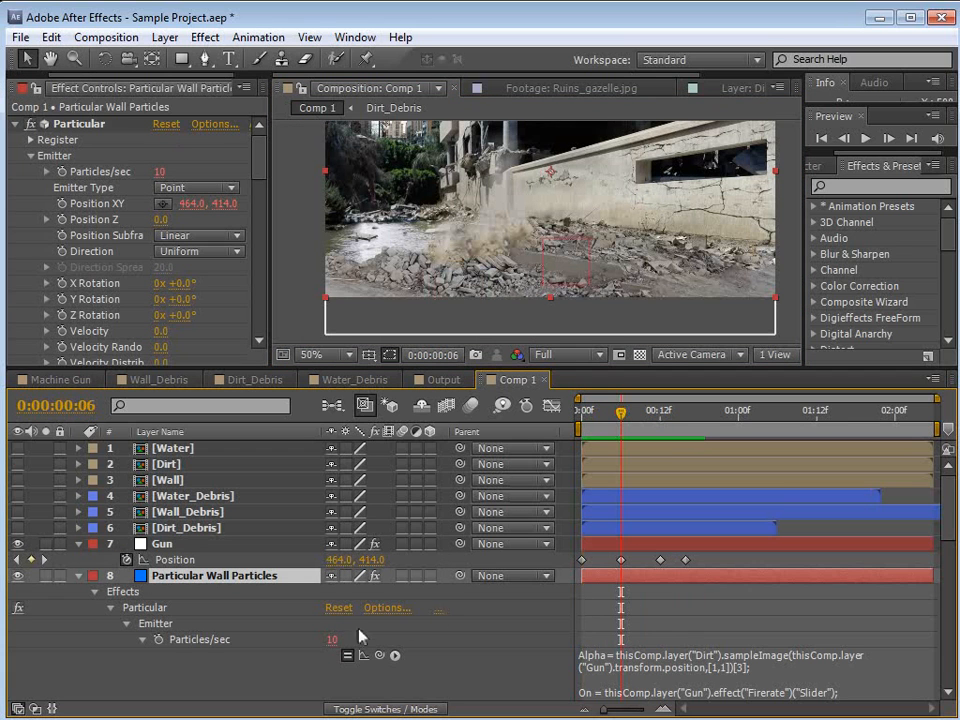
pyautogui.press('pagedown')
pyautogui.press('pagedown')
pyautogui.press('pagedown')
pyautogui.press('pagedown')
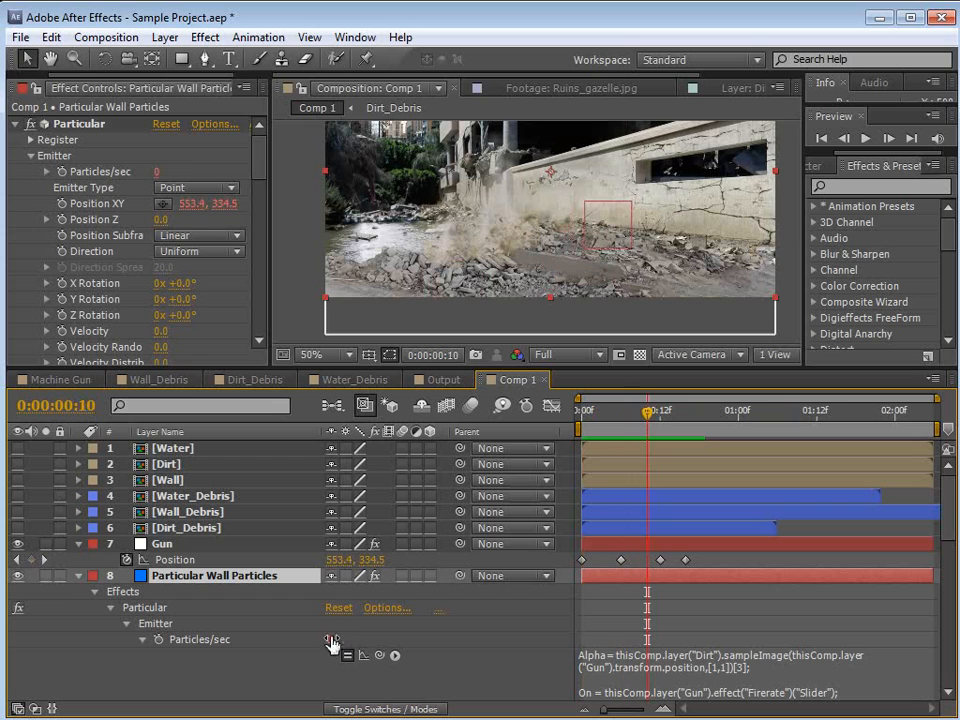
# Advance to 0:00:00:11, collapse the open layer properties and duplicate the Particular Wall Particles layer.
pyautogui.click(652, 415)
pyautogui.click(164, 544)
pyautogui.click(175, 576)
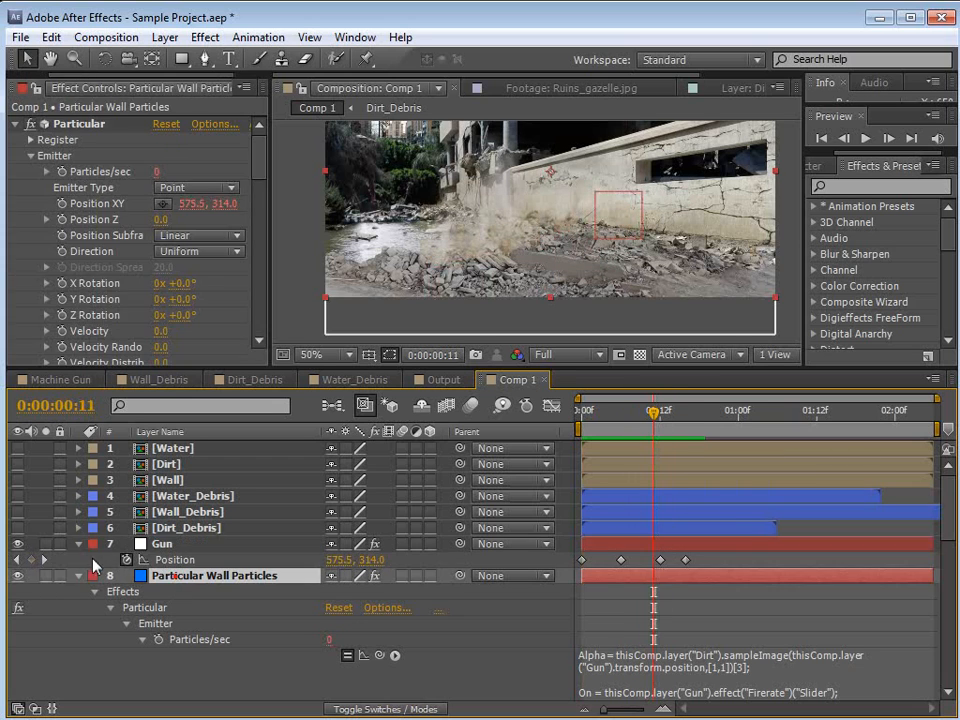
pyautogui.hotkey('ctrl', 'a')
pyautogui.click(78, 544)
pyautogui.click(664, 621)
pyautogui.click(191, 561)
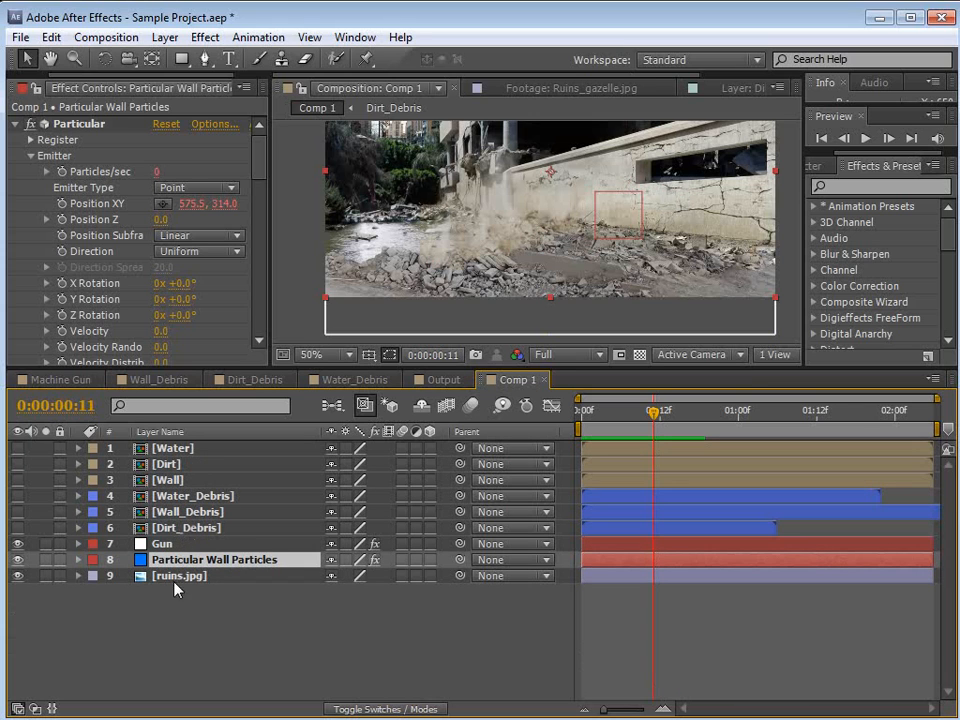
pyautogui.click(51, 37)
pyautogui.click(90, 240)
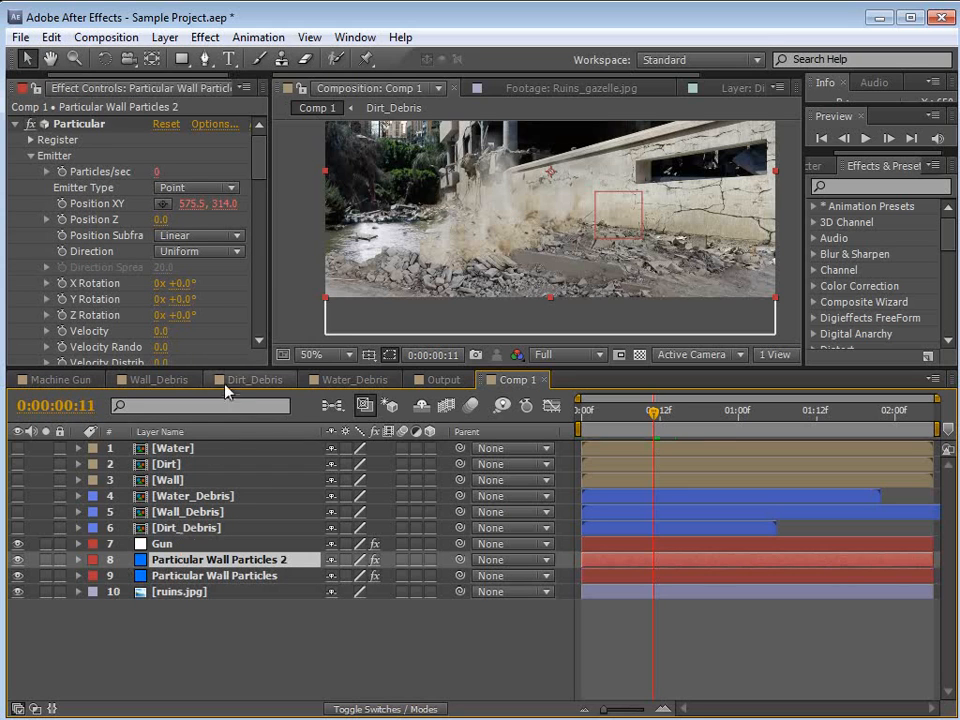
# Edit the duplicate layer's Particles/sec expression so its Alpha line samples the "Wall" layer.
pyautogui.press('e')
pyautogui.press('e')
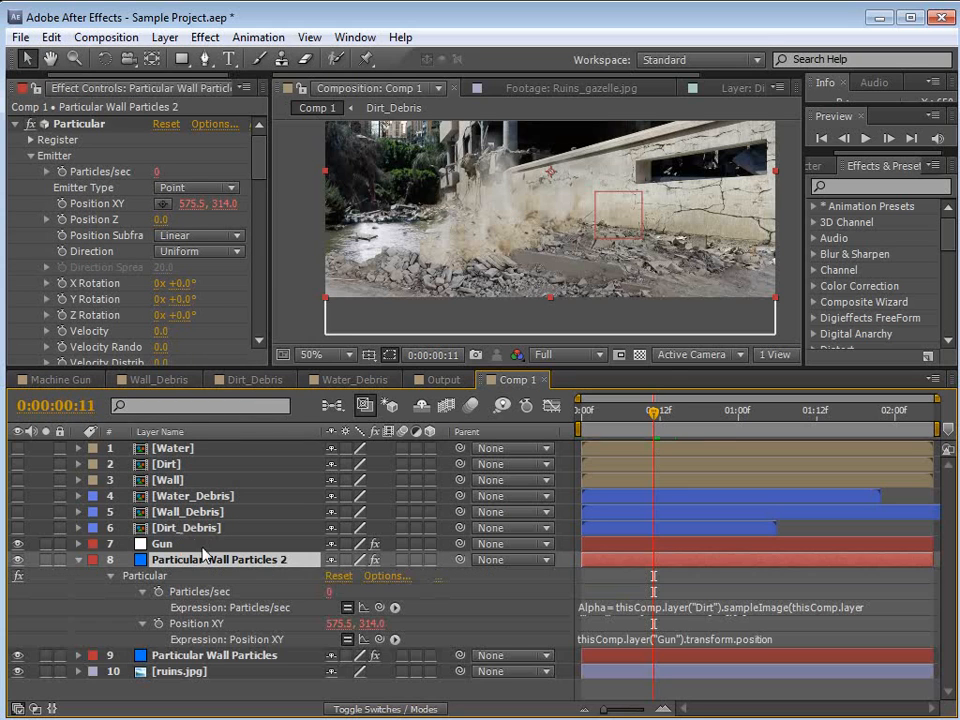
pyautogui.moveTo(657, 369); pyautogui.dragTo(657, 340)
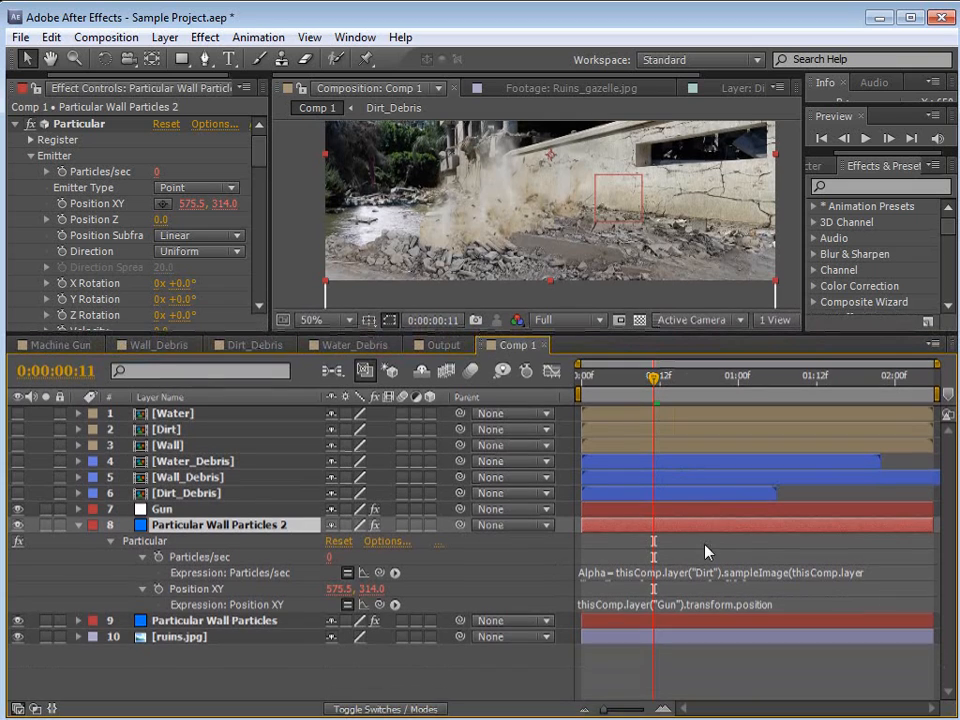
pyautogui.click(680, 573)
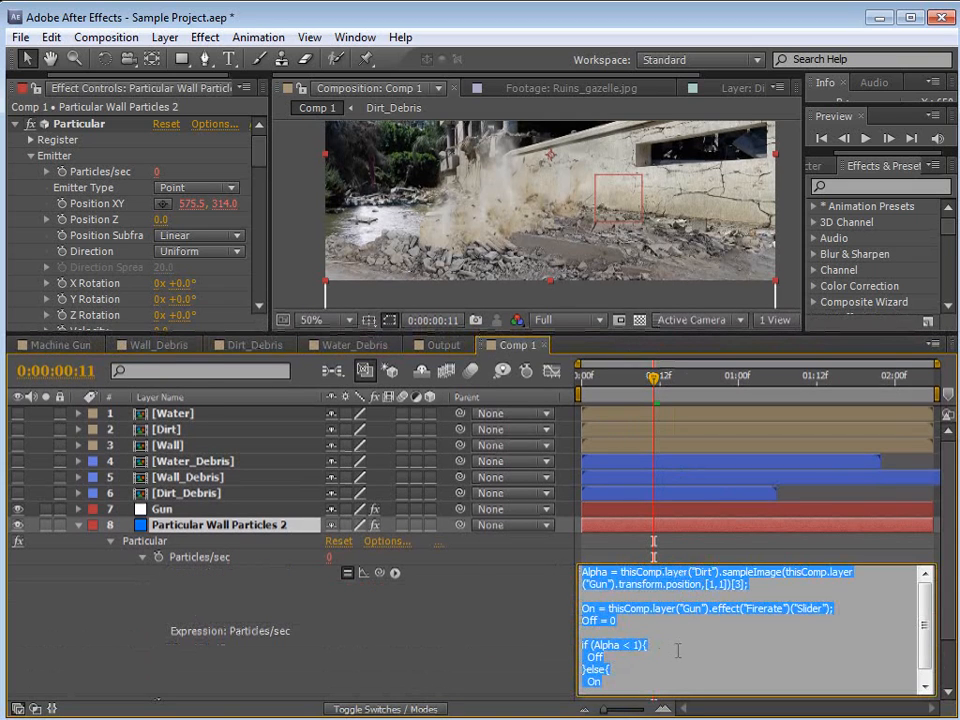
pyautogui.click(716, 632)
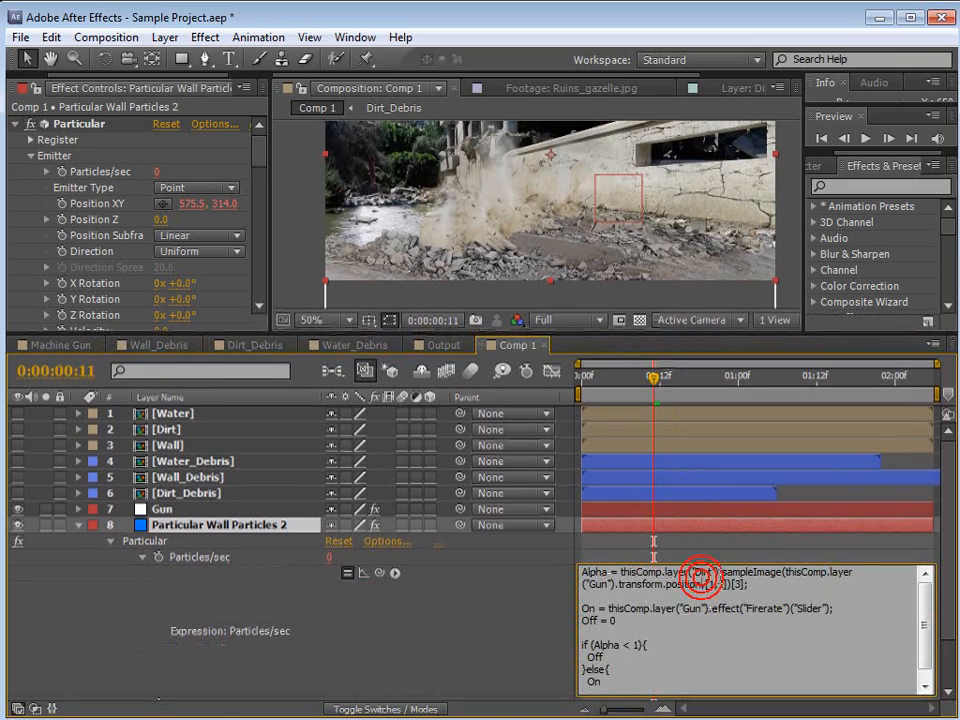
pyautogui.press('BackSpace')
pyautogui.press('BackSpace')
pyautogui.press('BackSpace')
pyautogui.press('BackSpace')
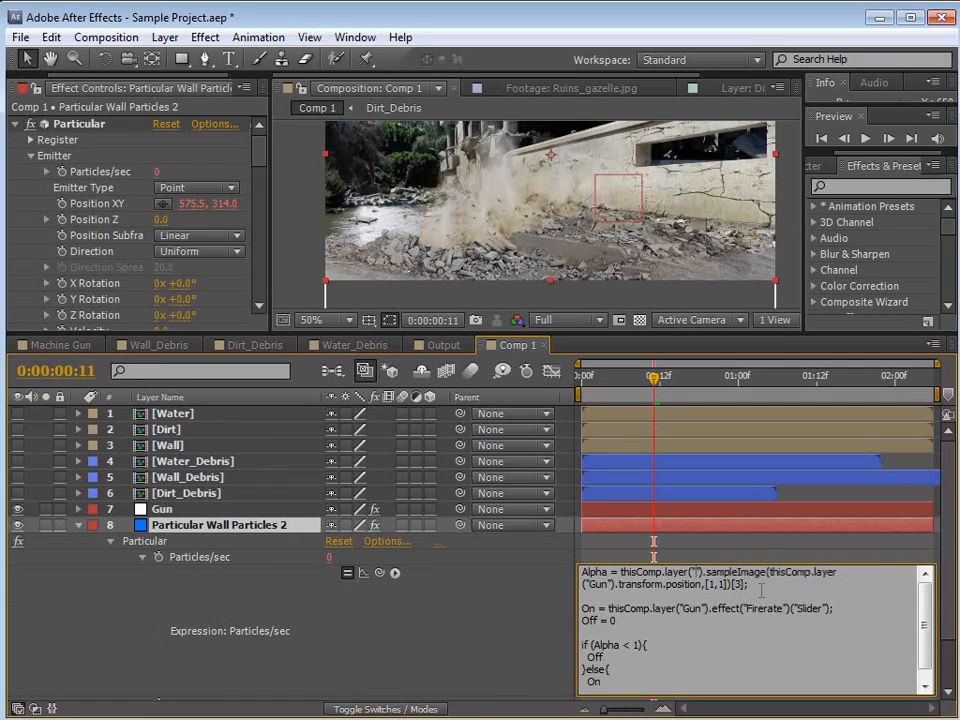
pyautogui.write('Wall')
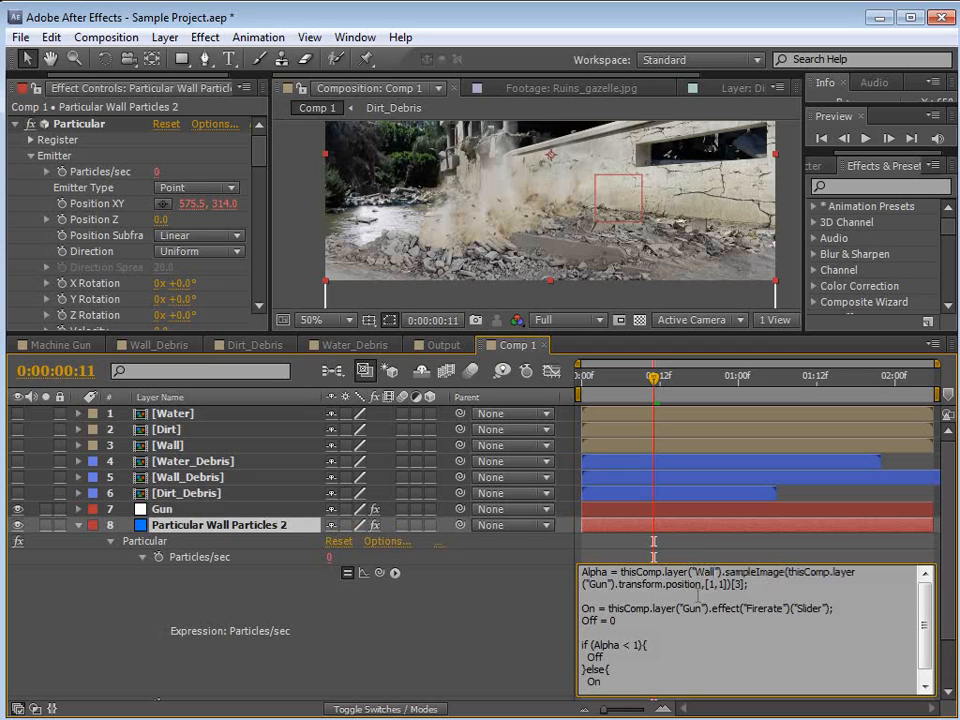
pyautogui.click(761, 563)
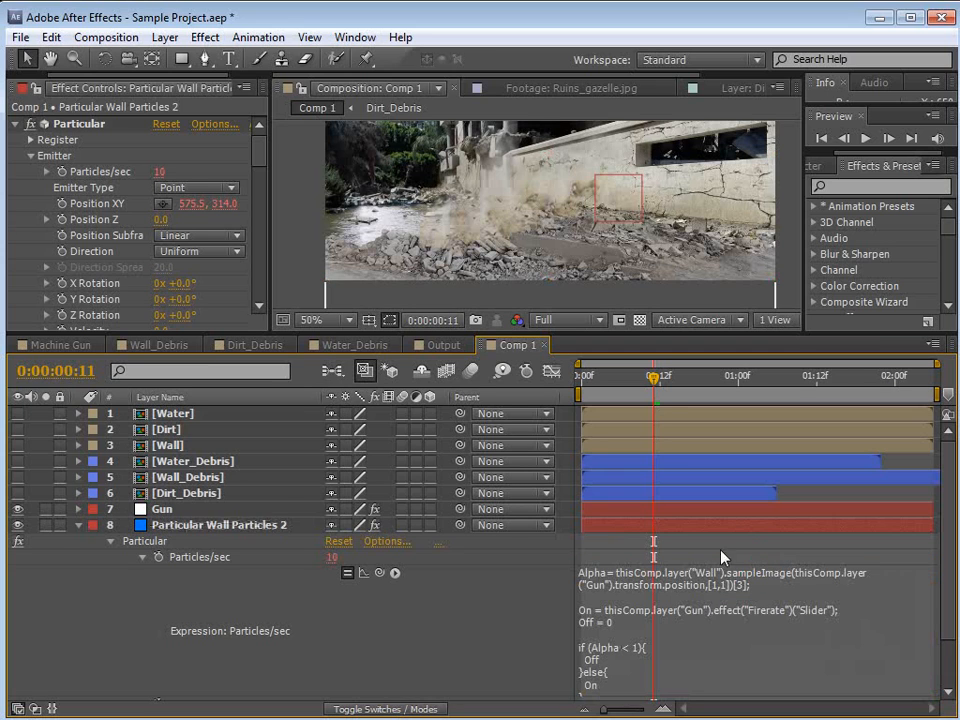
# Set the duplicate's Particular texture layer to 5. Wall_Debris.
pyautogui.moveTo(257, 160); pyautogui.dragTo(265, 213)
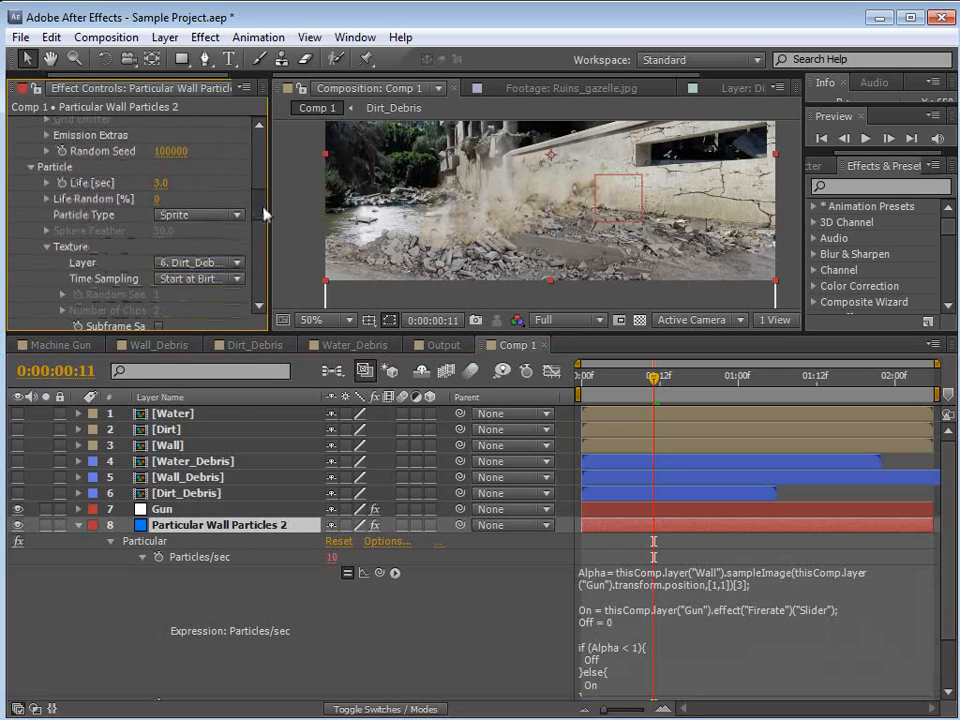
pyautogui.click(195, 220)
pyautogui.click(118, 214)
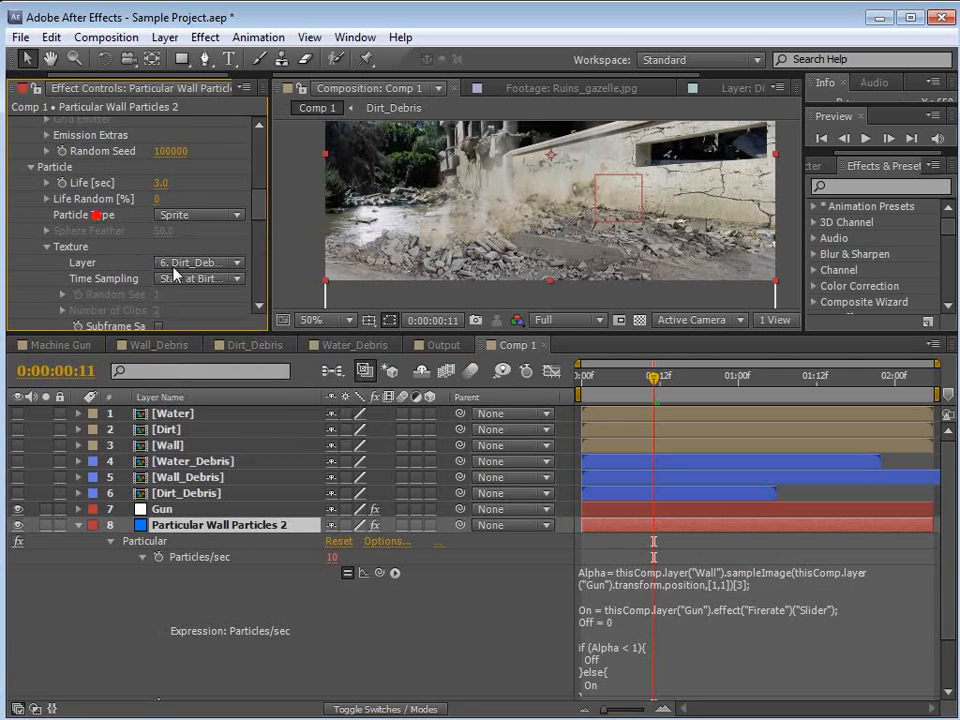
pyautogui.click(200, 264)
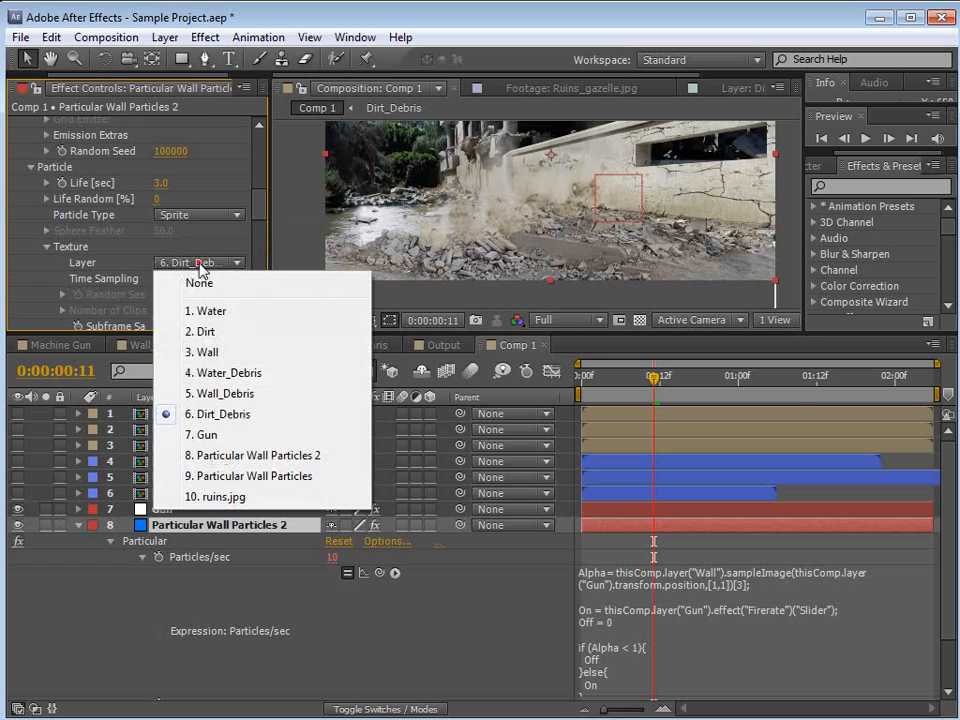
pyautogui.click(223, 394)
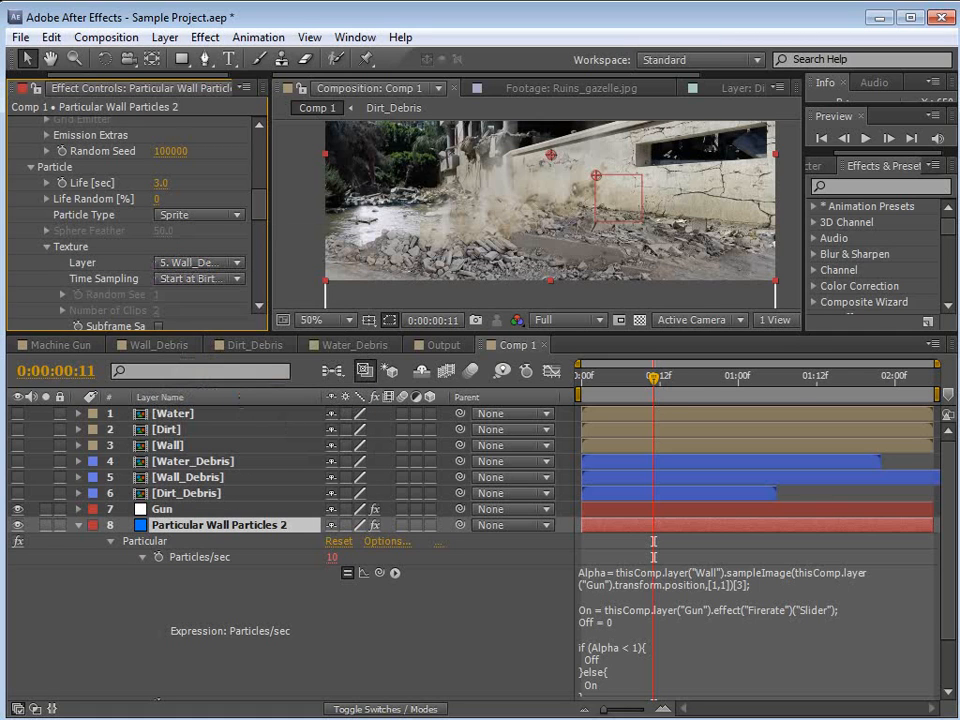
# Review the wall debris between 0:00:00:11 and 0:00:00:14 and lower a Particle value on Particular Wall Particles 2.
pyautogui.moveTo(655, 384)
pyautogui.mouseDown()
pyautogui.moveTo(698, 384)
pyautogui.moveTo(632, 381)
pyautogui.moveTo(654, 381)
pyautogui.moveTo(683, 413)
pyautogui.moveTo(672, 384)
pyautogui.mouseUp()
pyautogui.scroll(-2, 150, 200)
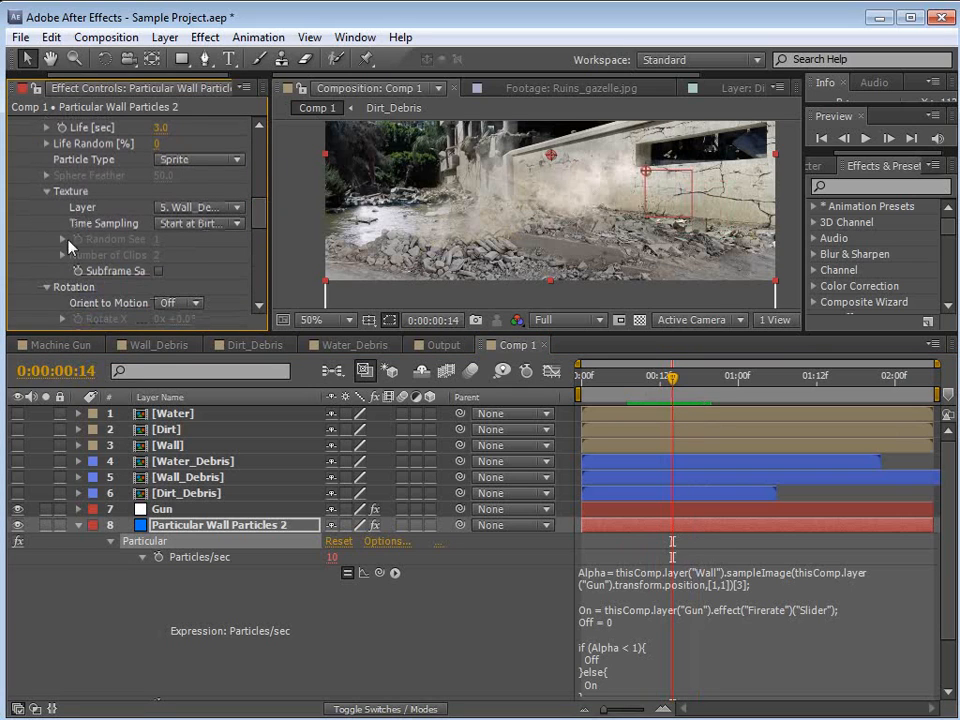
pyautogui.scroll(-3, 220, 265)
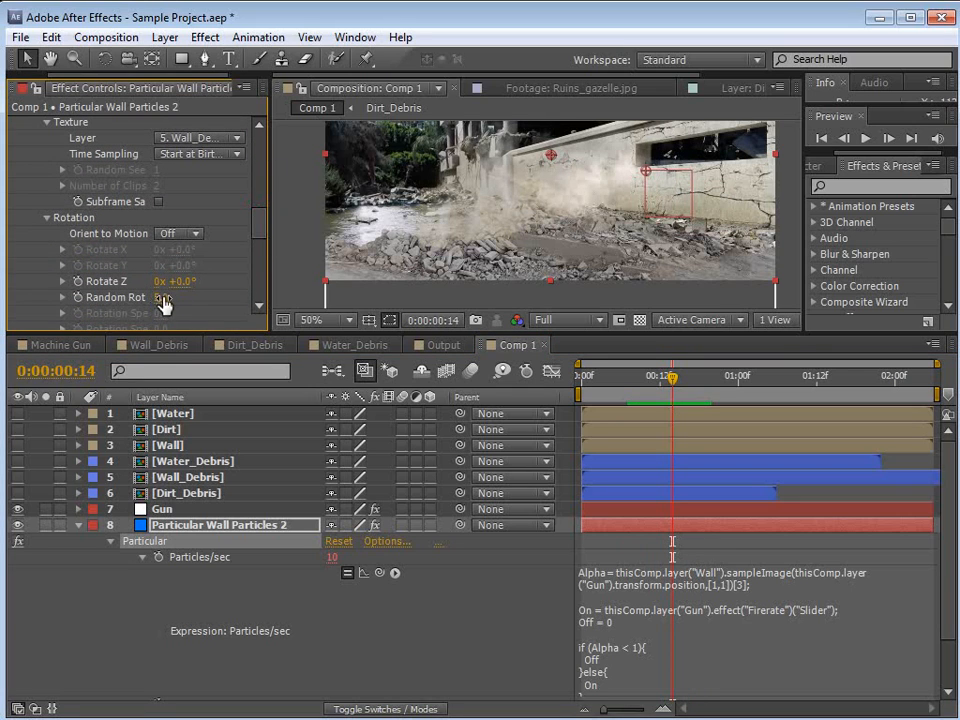
pyautogui.moveTo(259, 222); pyautogui.dragTo(250, 252)
pyautogui.moveTo(173, 227); pyautogui.dragTo(118, 227)
pyautogui.moveTo(665, 382)
pyautogui.mouseDown()
pyautogui.moveTo(626, 386)
pyautogui.moveTo(695, 407)
pyautogui.moveTo(651, 400)
pyautogui.moveTo(671, 400)
pyautogui.mouseUp()
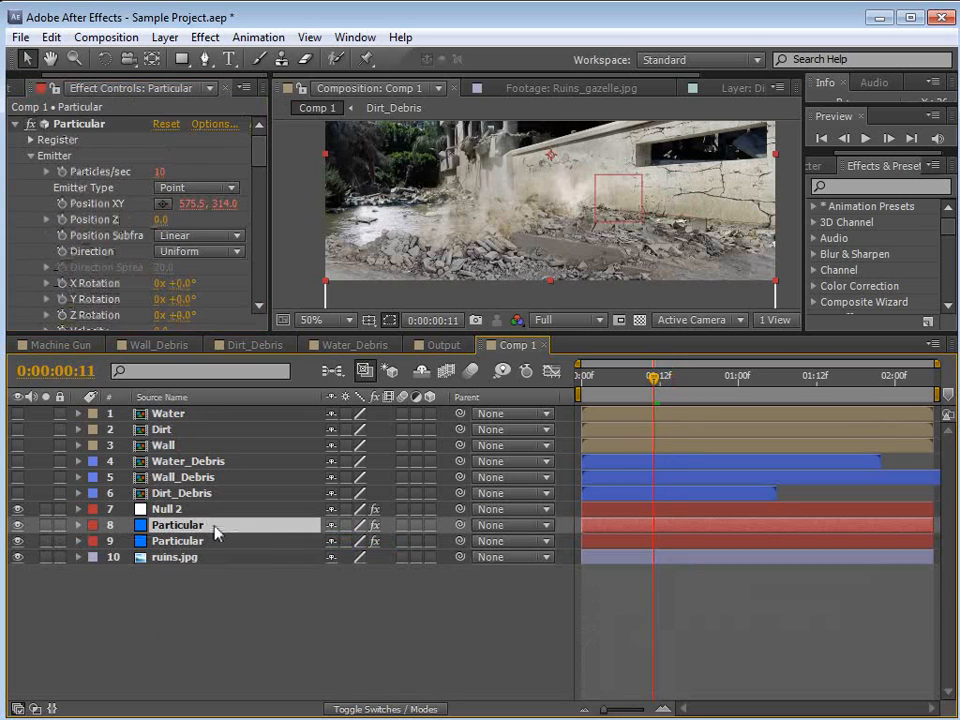
# Rename the upper particle layer as Particular Wall and the one below it as Particular Dirt.
pyautogui.press('Return')
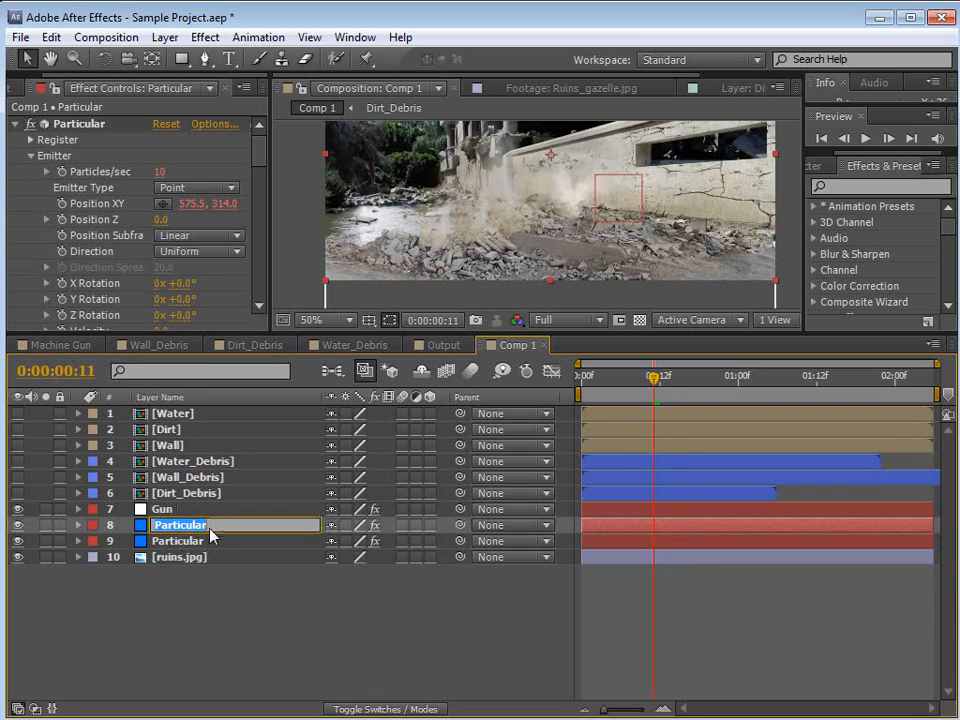
pyautogui.write('Wall')
pyautogui.press('Return')
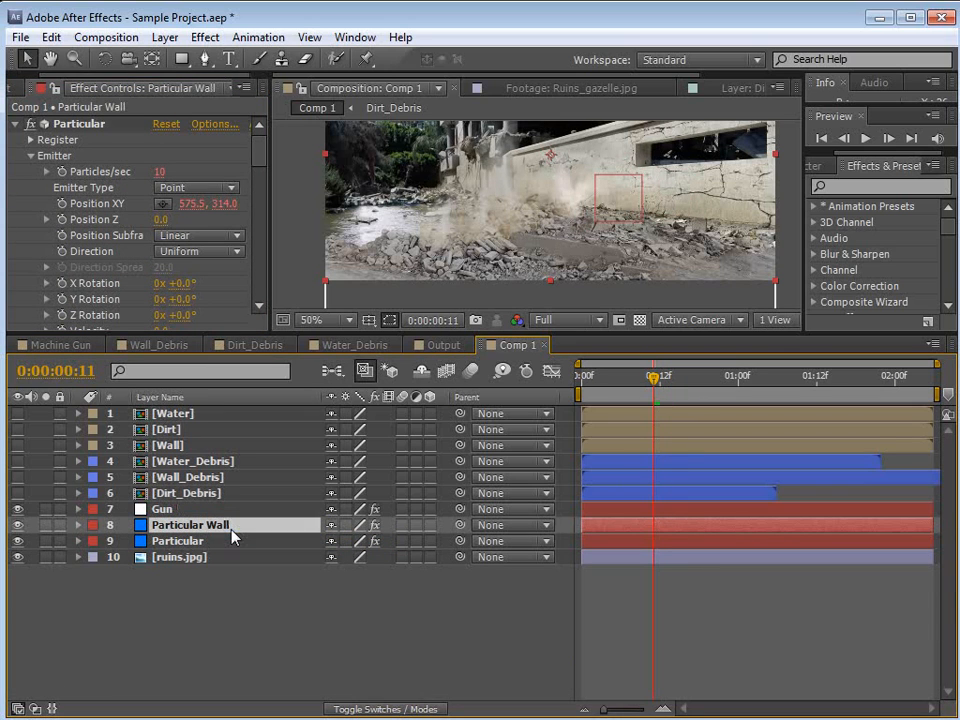
pyautogui.click(190, 545)
pyautogui.press('Return')
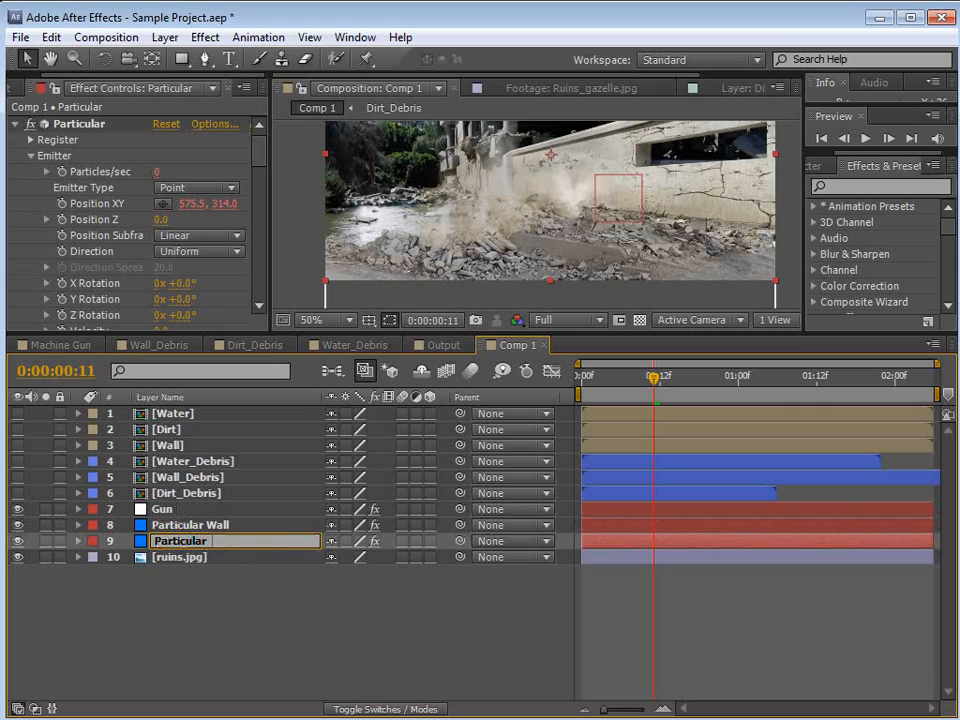
pyautogui.write('Dirt')
pyautogui.press('Return')
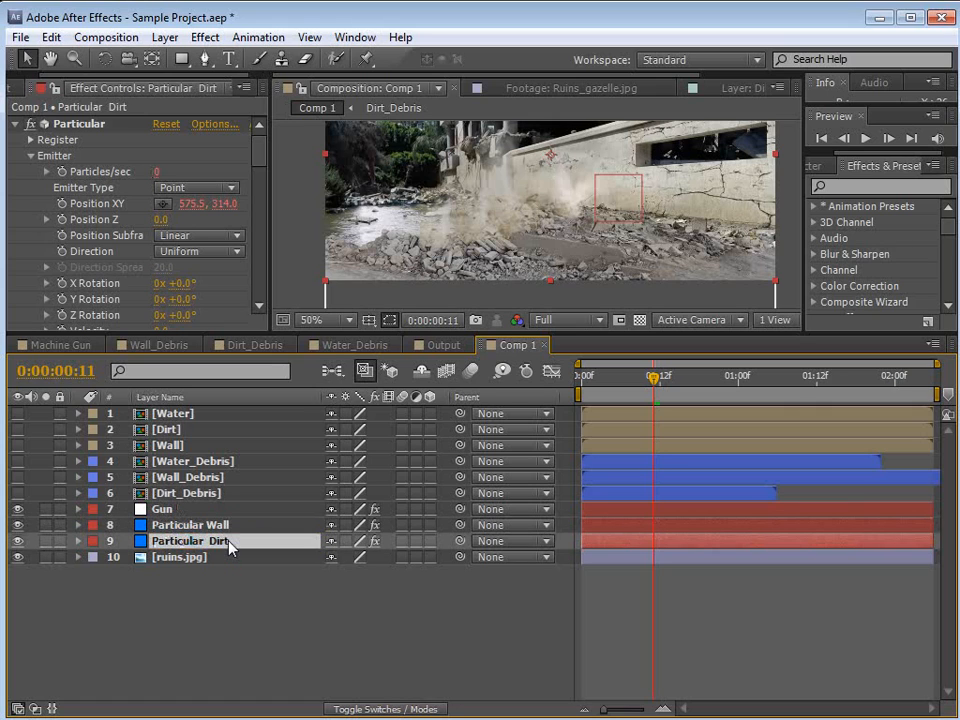
# Duplicate the Particular Wall layer and rename the copy as Particular Water.
pyautogui.click(225, 527)
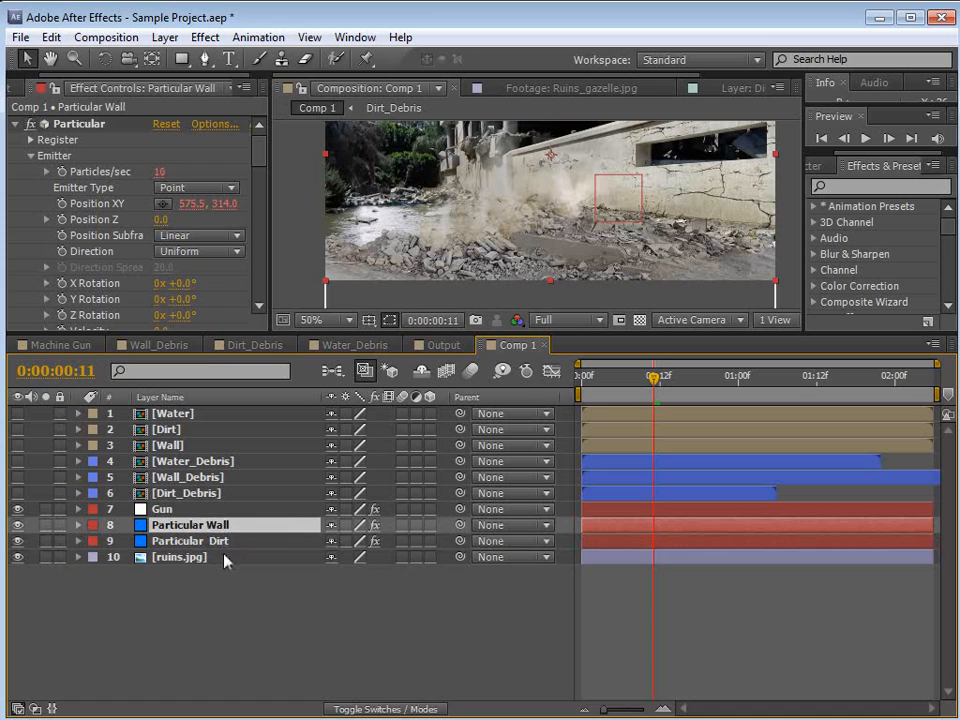
pyautogui.hotkey('ctrl', 'd')
pyautogui.press('Return')
pyautogui.moveTo(213, 526); pyautogui.dragTo(514, 501)
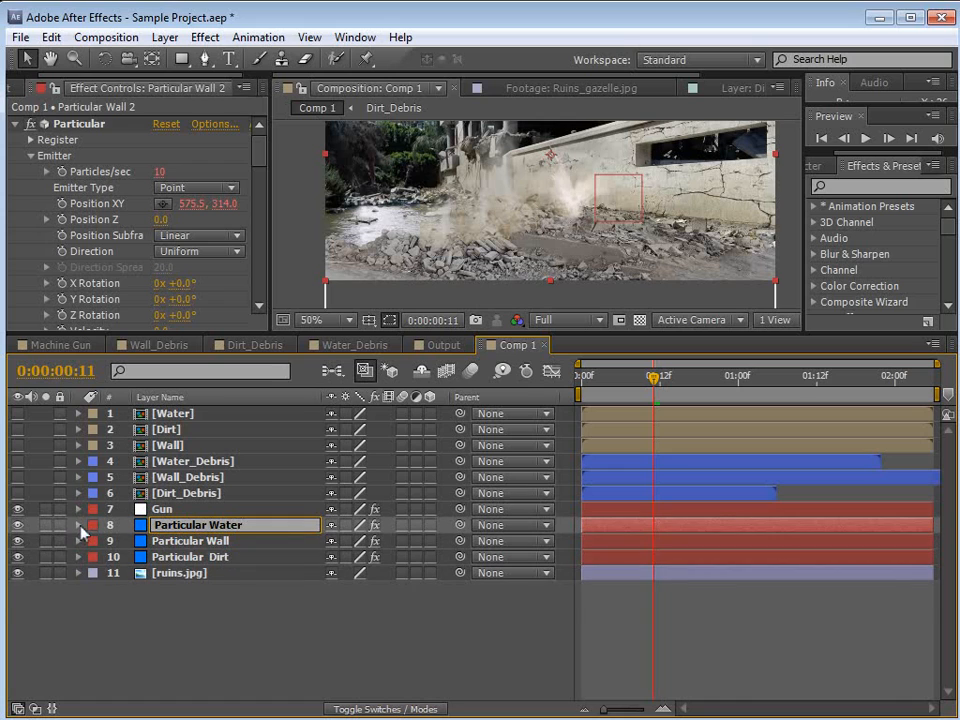
pyautogui.click(79, 527)
# Edit Particular Water's Particles/sec expression so its Alpha line samples the "Water" layer.
pyautogui.press('e')
pyautogui.press('e')
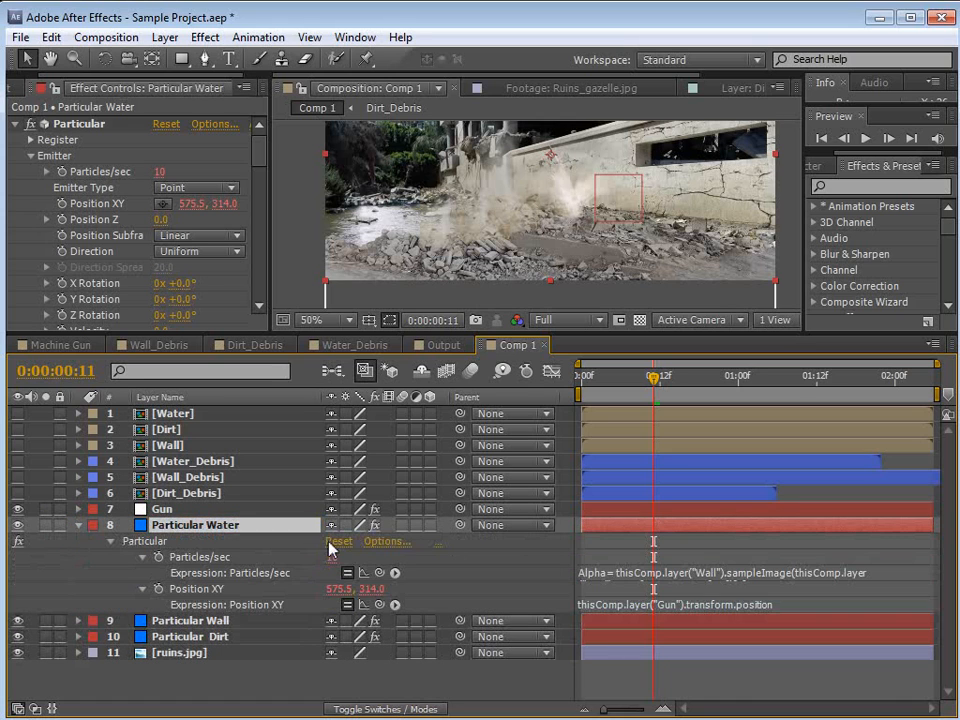
pyautogui.click(698, 576)
pyautogui.click(668, 606)
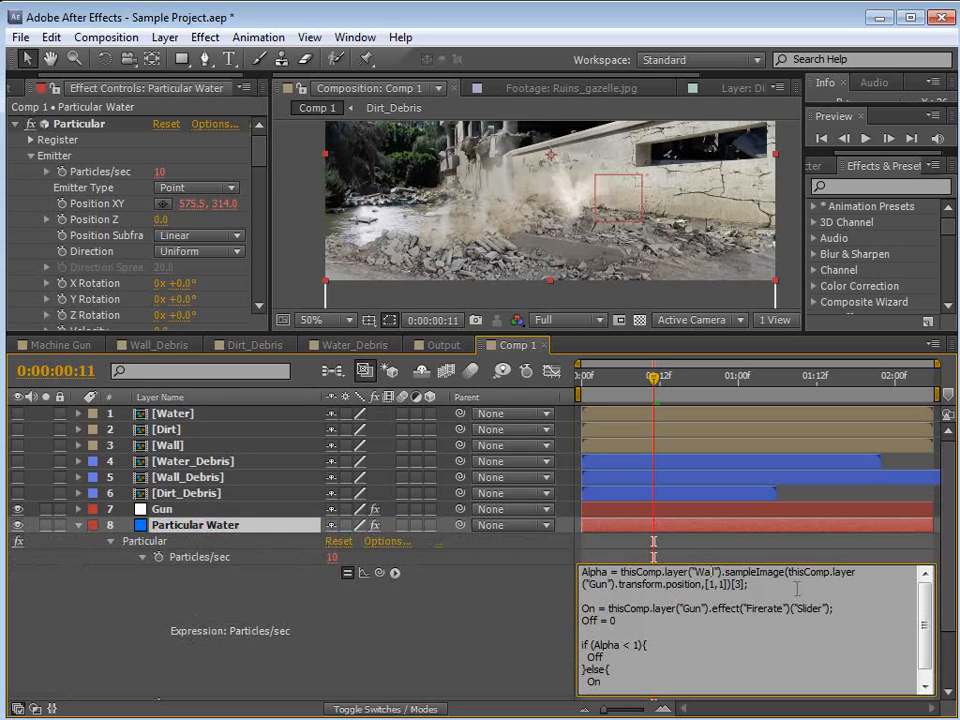
pyautogui.press('BackSpace')
pyautogui.press('BackSpace')
pyautogui.press('BackSpace')
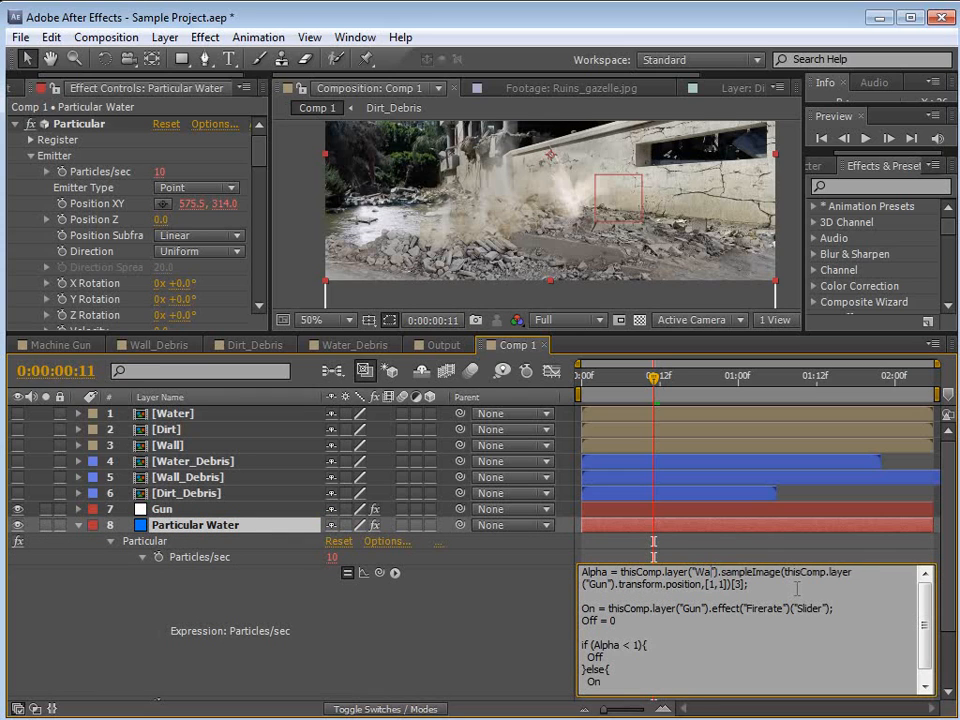
pyautogui.write('ater')
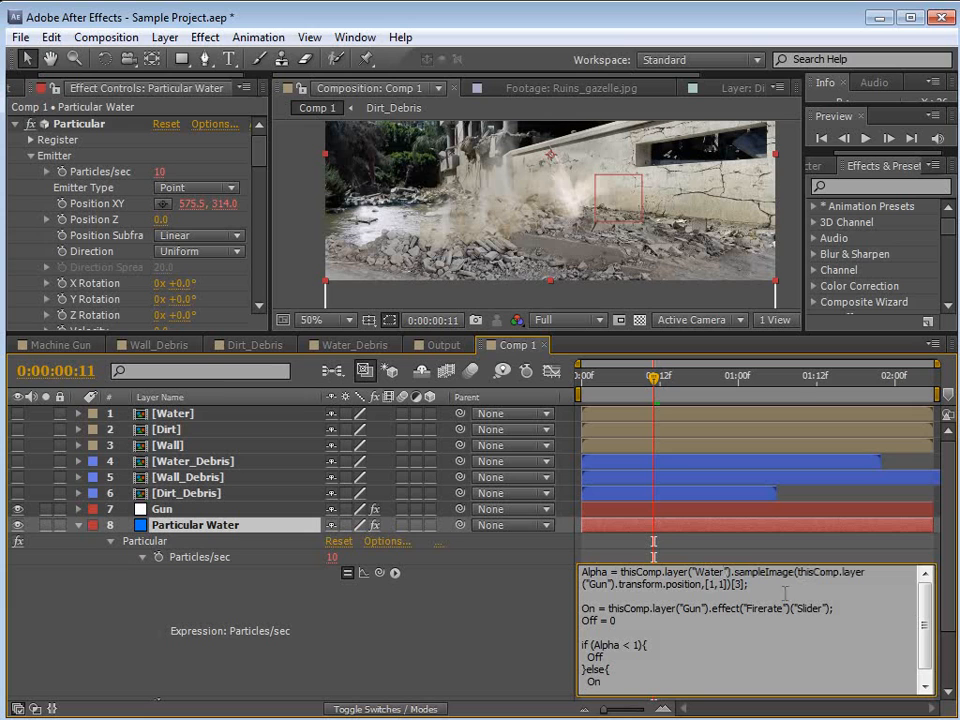
pyautogui.click(686, 553)
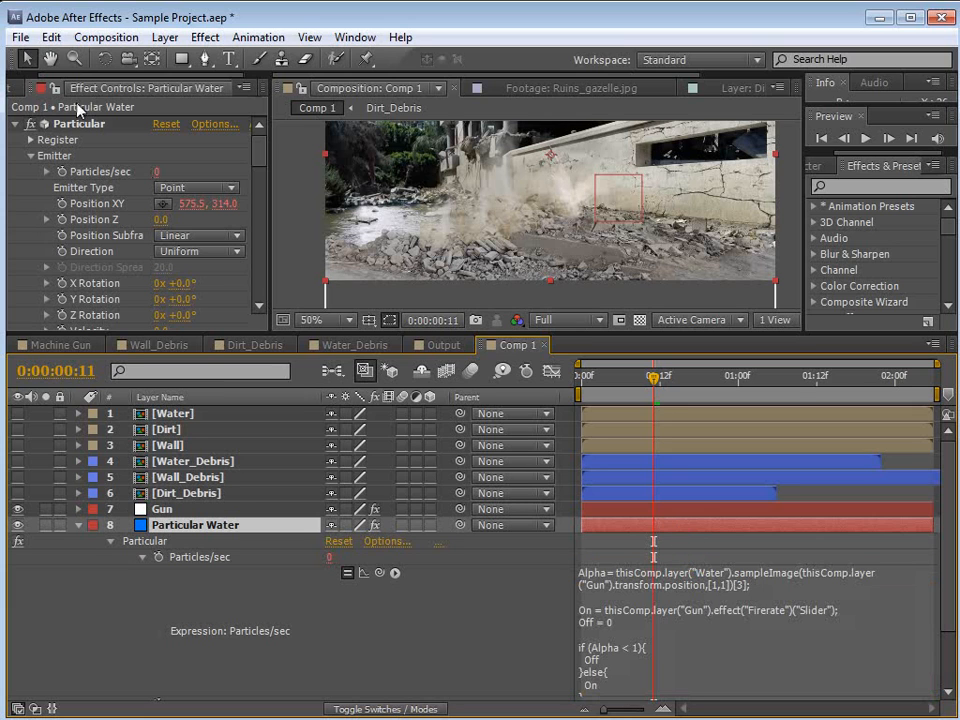
# Set the Particular texture layer of Particular Water to 1. Water.
pyautogui.moveTo(261, 152); pyautogui.dragTo(264, 209)
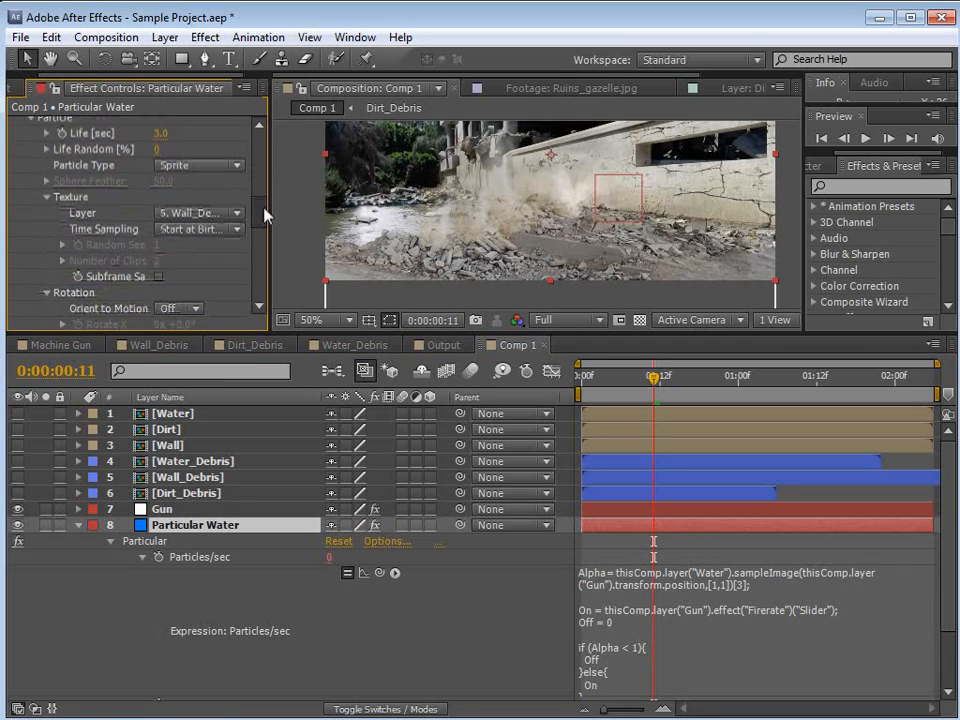
pyautogui.click(205, 213)
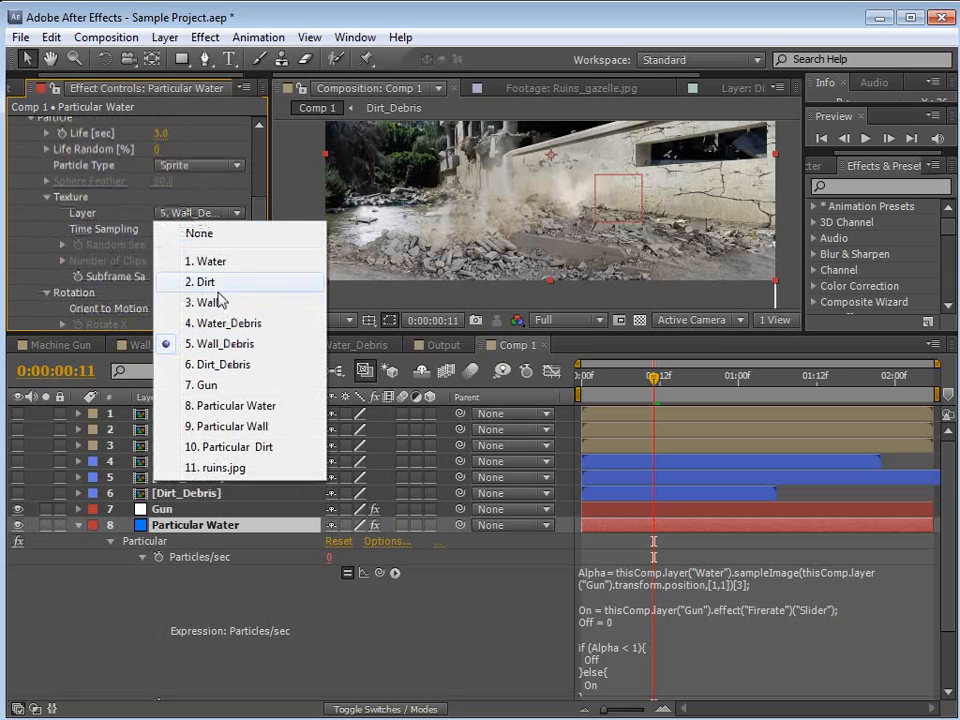
pyautogui.click(222, 263)
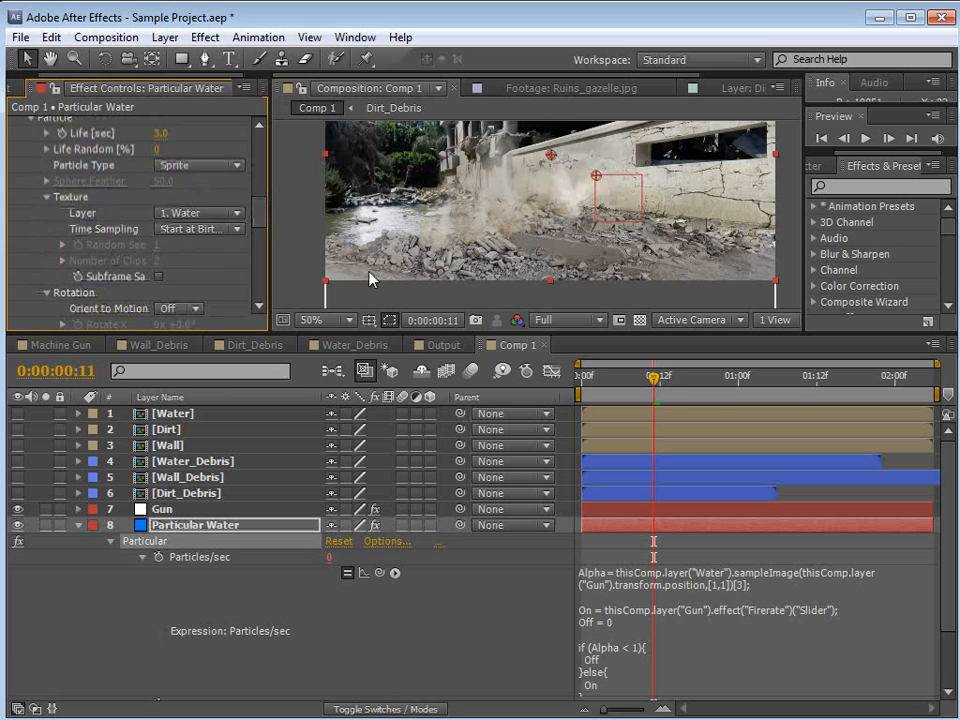
# Remove the Gun null's Position keyframes and place it over the water at about 169.5, 410, viewed at 100%.
pyautogui.click(160, 509)
pyautogui.press('p')
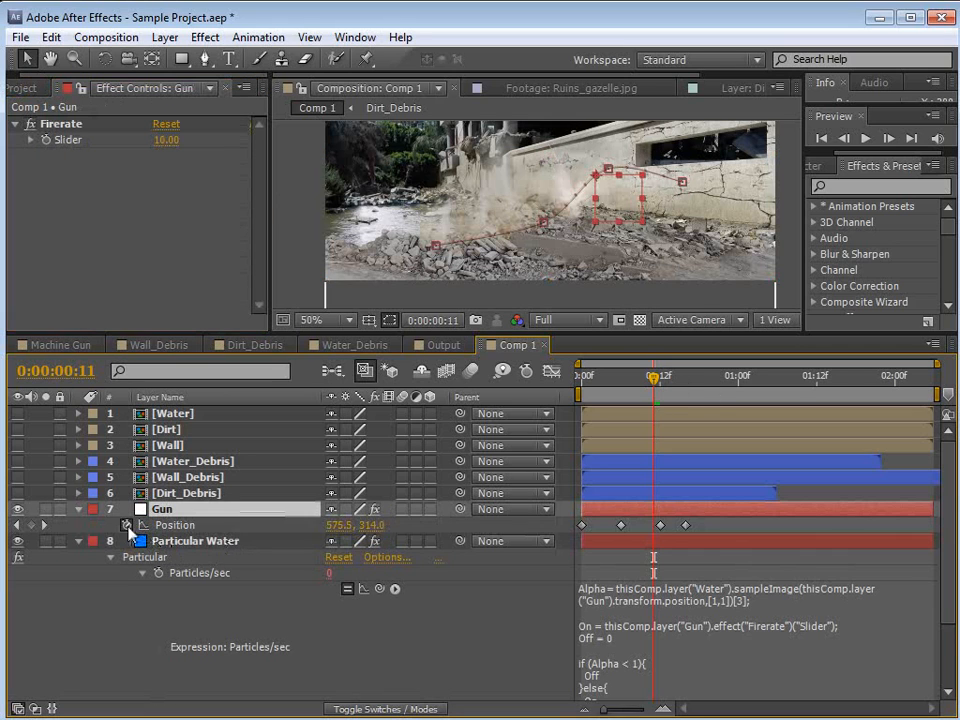
pyautogui.click(126, 525)
pyautogui.moveTo(627, 196); pyautogui.dragTo(506, 234)
pyautogui.press('space')
pyautogui.scroll(1, 506, 234)
pyautogui.moveTo(424, 202); pyautogui.dragTo(451, 240)
# Change the Particular texture layer of Particular Water to 4. Water_Debris.
pyautogui.click(193, 541)
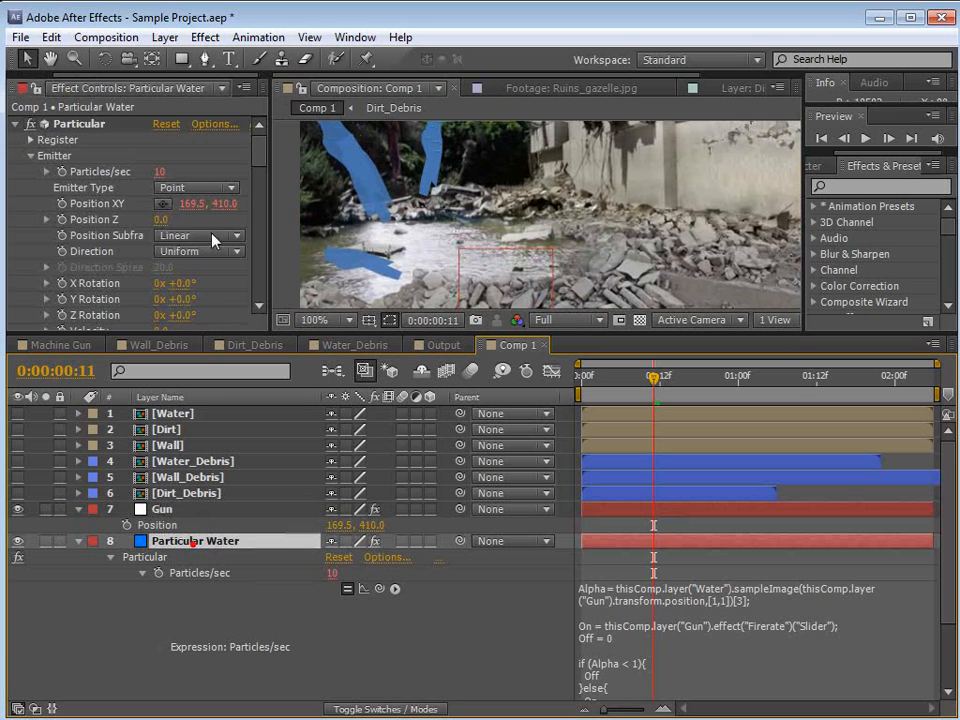
pyautogui.moveTo(261, 154); pyautogui.dragTo(261, 216)
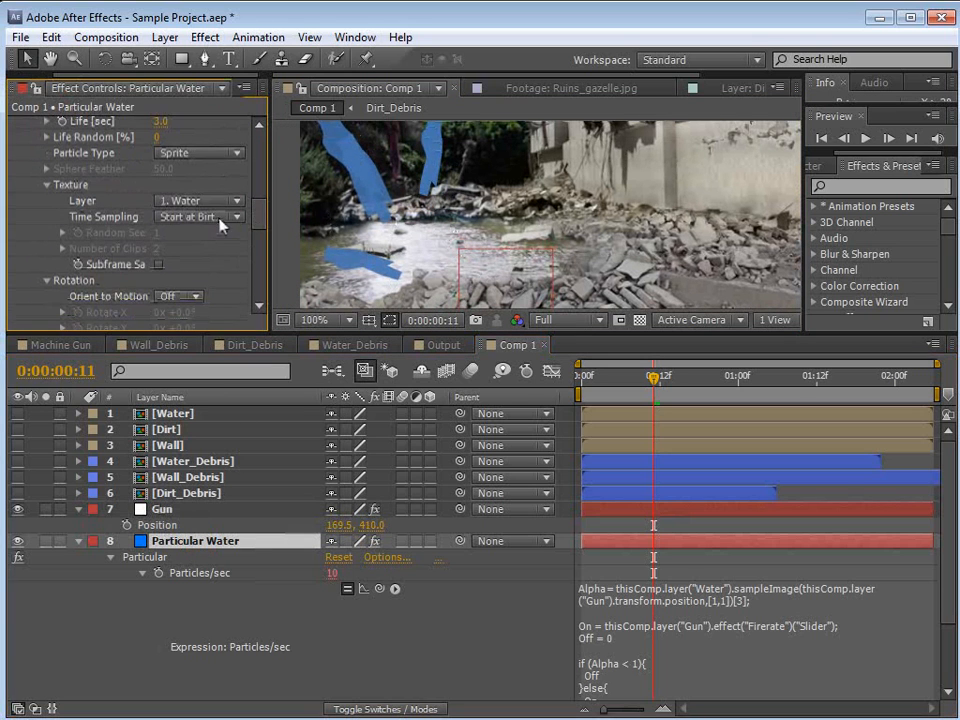
pyautogui.click(215, 226)
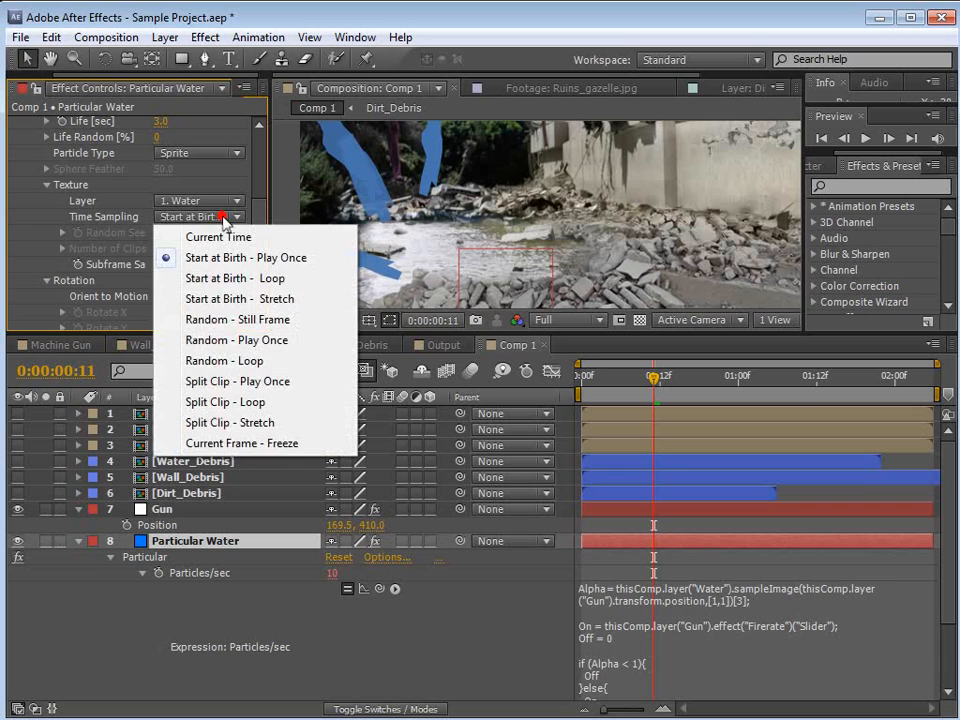
pyautogui.click(100, 216)
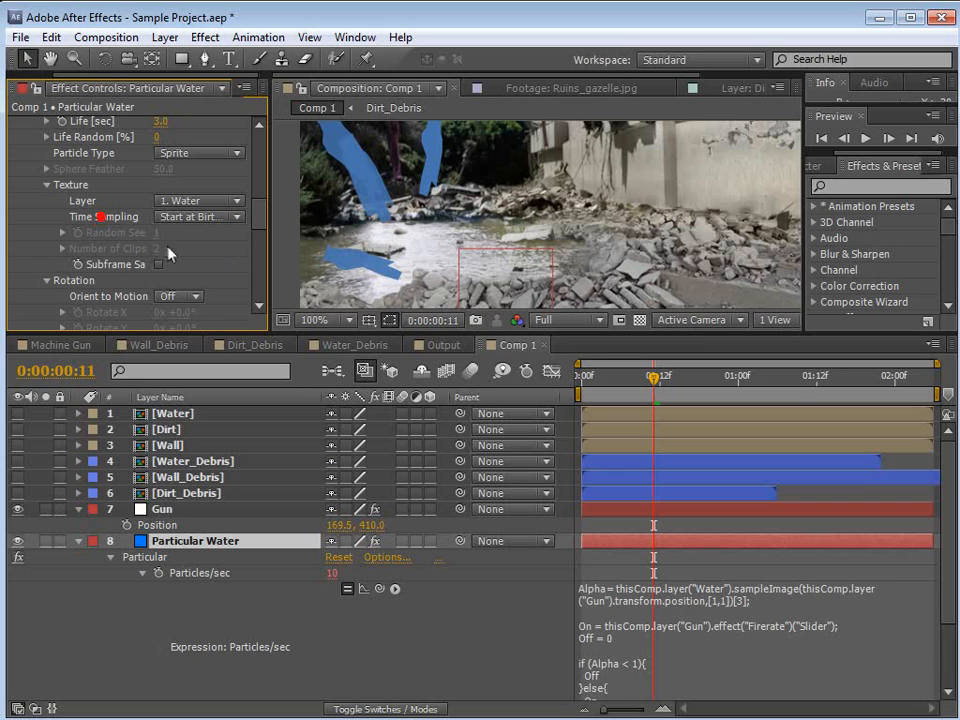
pyautogui.click(199, 204)
pyautogui.click(262, 315)
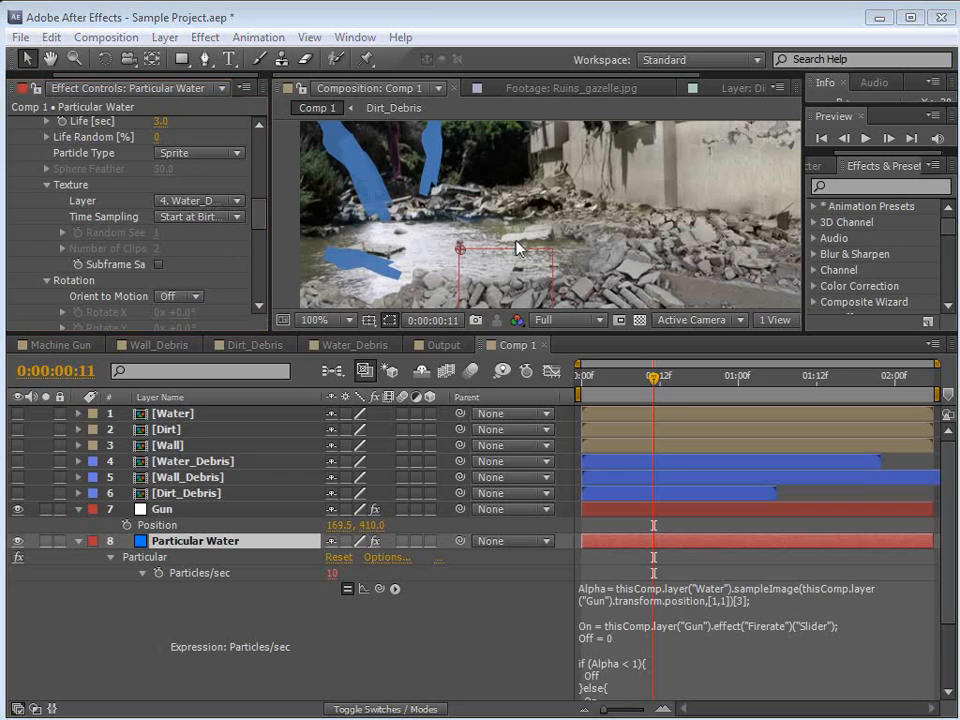
# Try the Add blending mode with 55% opacity on Particular Water, and return it to Normal at 100%.
pyautogui.press('space')
pyautogui.moveTo(508, 246); pyautogui.dragTo(490, 207)
pyautogui.press('F4')
pyautogui.click(355, 541)
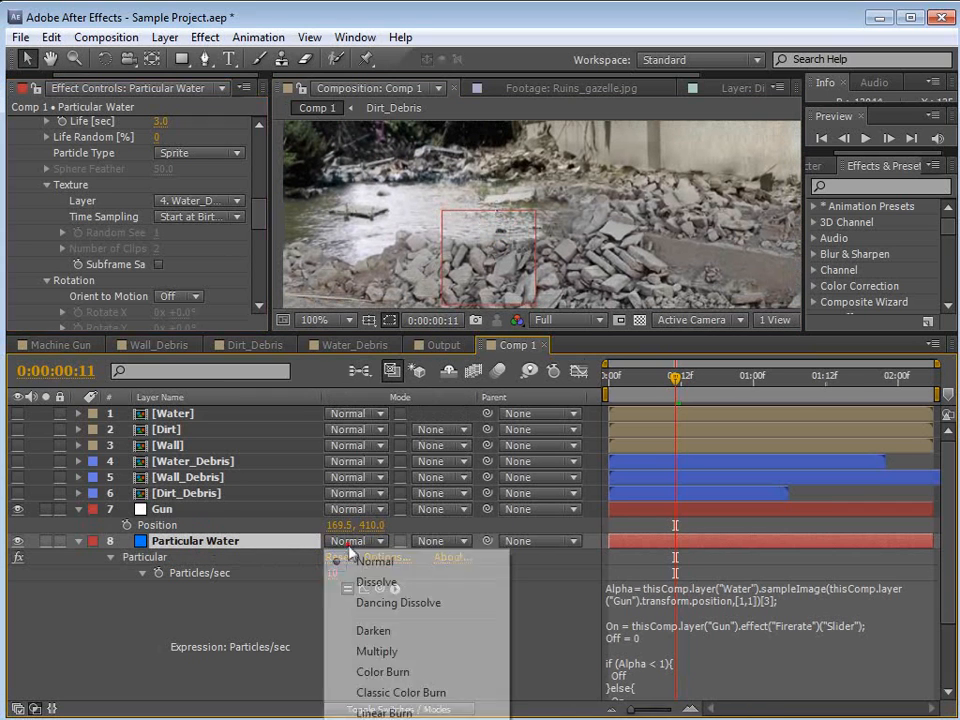
pyautogui.click(368, 719)
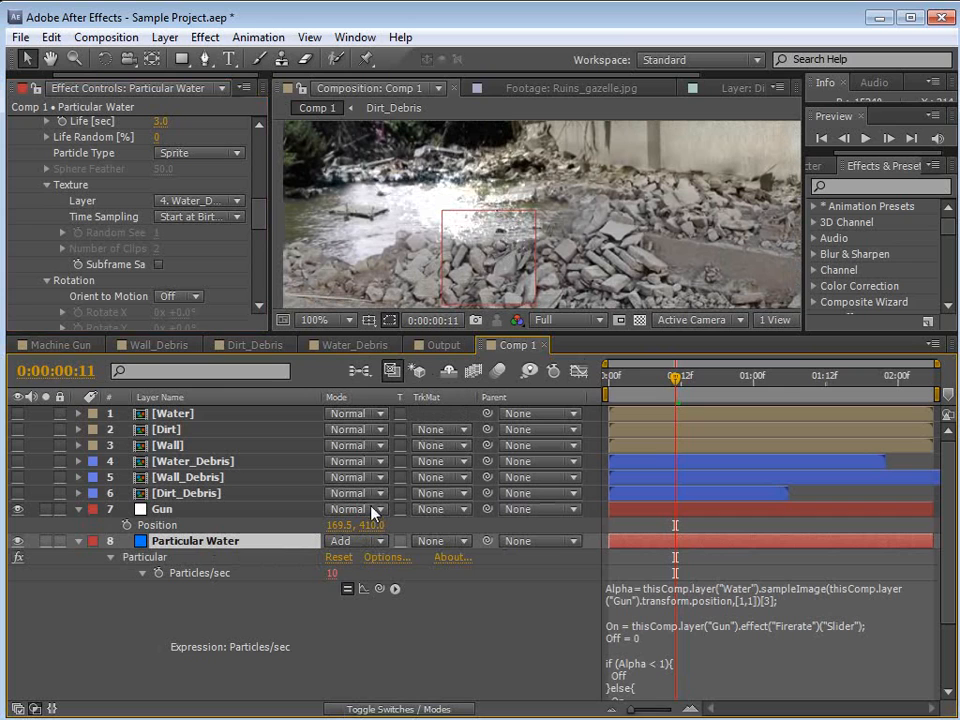
pyautogui.press('t')
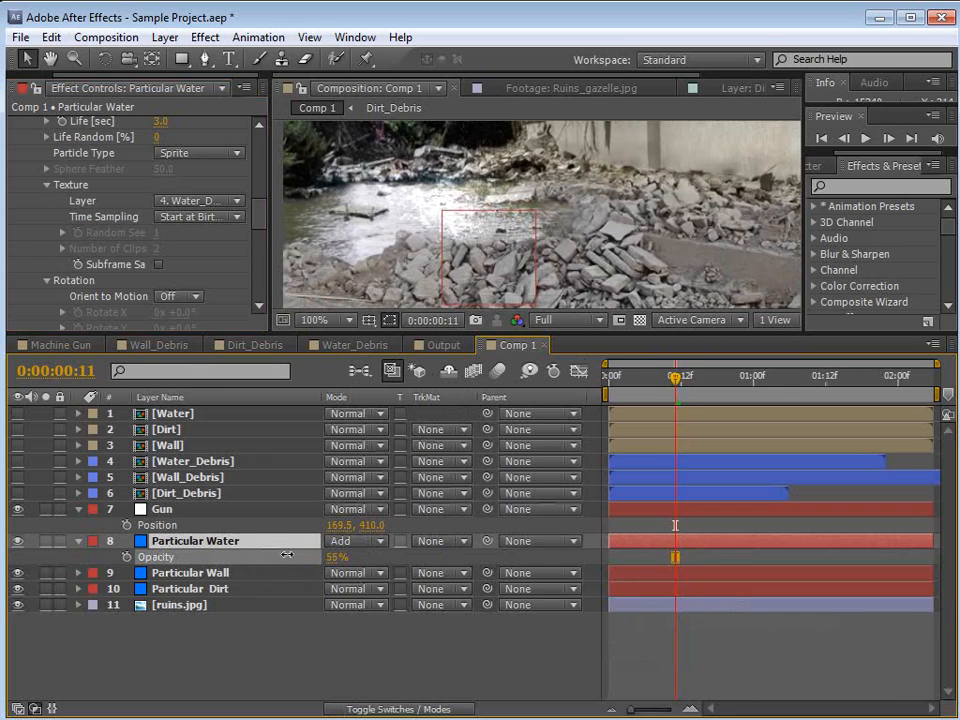
pyautogui.click(368, 542)
pyautogui.click(372, 561)
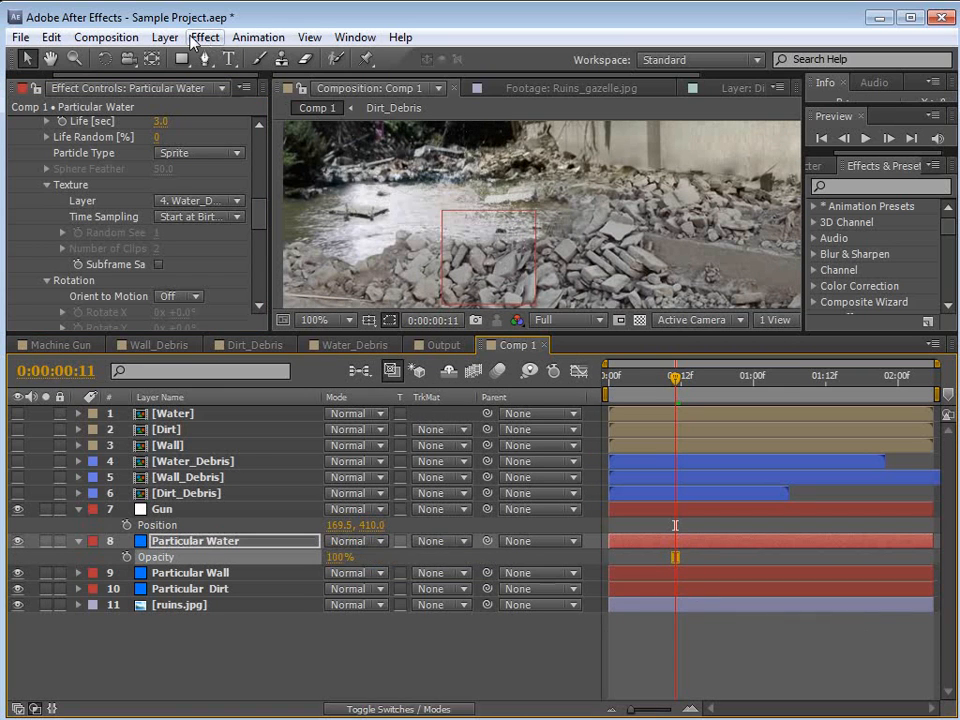
# Apply a Curves effect to Particular Water and raise the RGB curve to brighten the splash.
pyautogui.click(205, 37)
pyautogui.moveTo(257, 219)
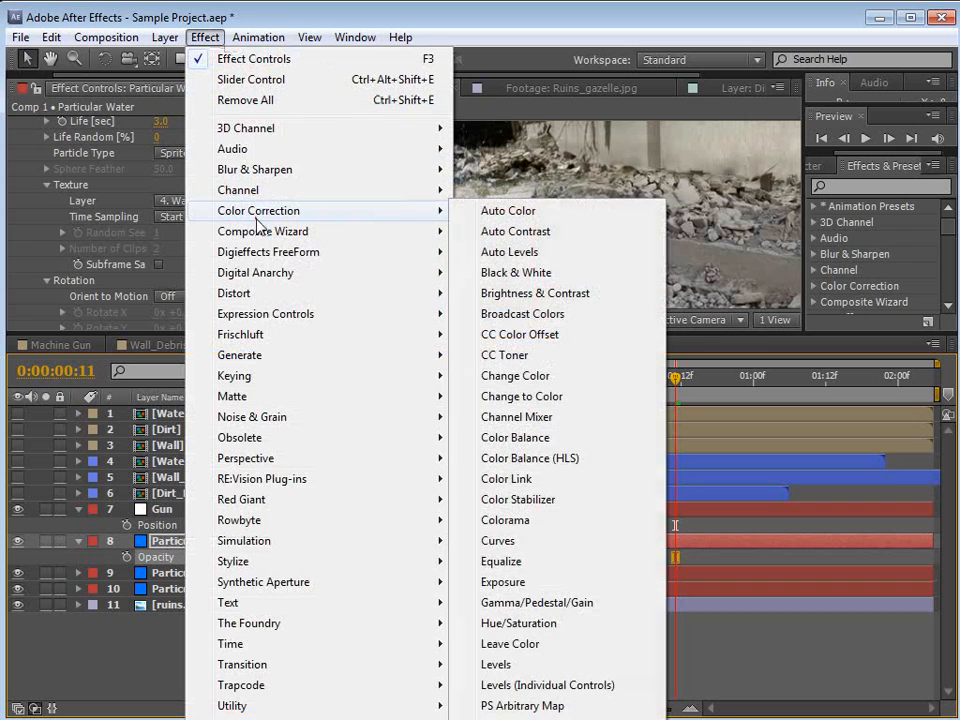
pyautogui.click(512, 540)
pyautogui.moveTo(129, 207); pyautogui.dragTo(96, 231)
pyautogui.click(188, 140)
pyautogui.click(175, 242)
pyautogui.click(205, 141)
pyautogui.click(195, 157)
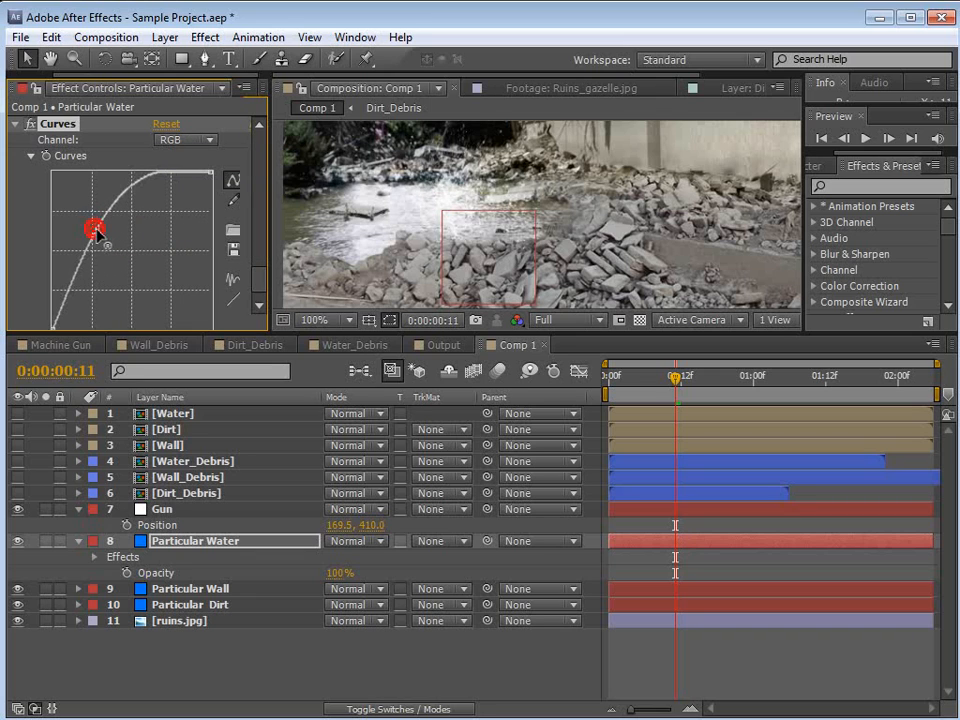
# Enlarge the composition view and try the Gun null across the scene, leaving it over the water at about 166.5, 397.
pyautogui.click(205, 509)
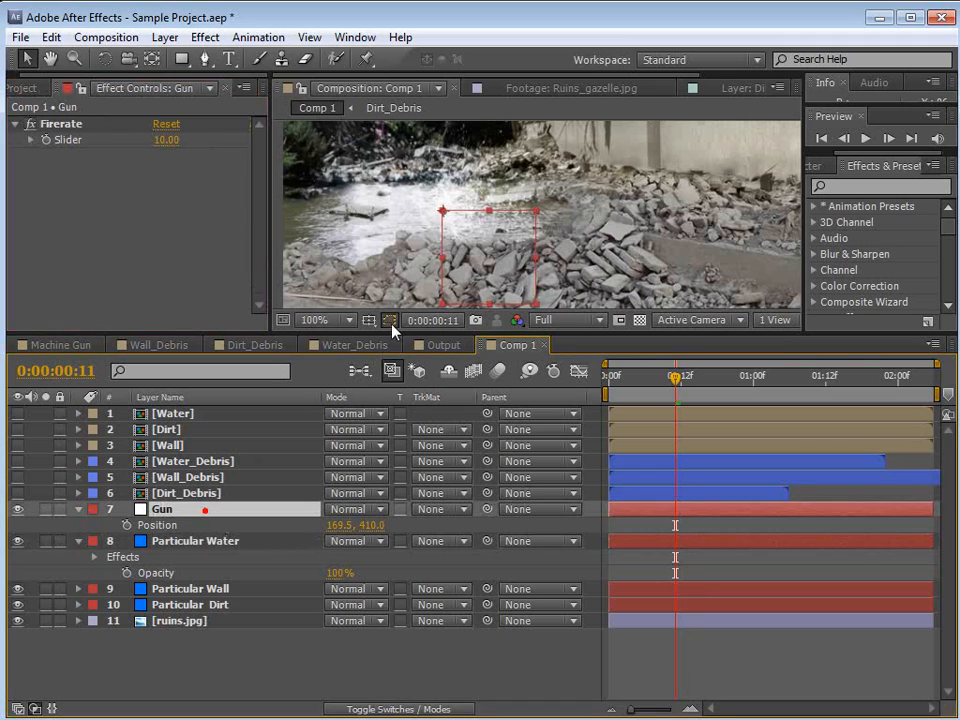
pyautogui.moveTo(393, 332); pyautogui.dragTo(393, 501)
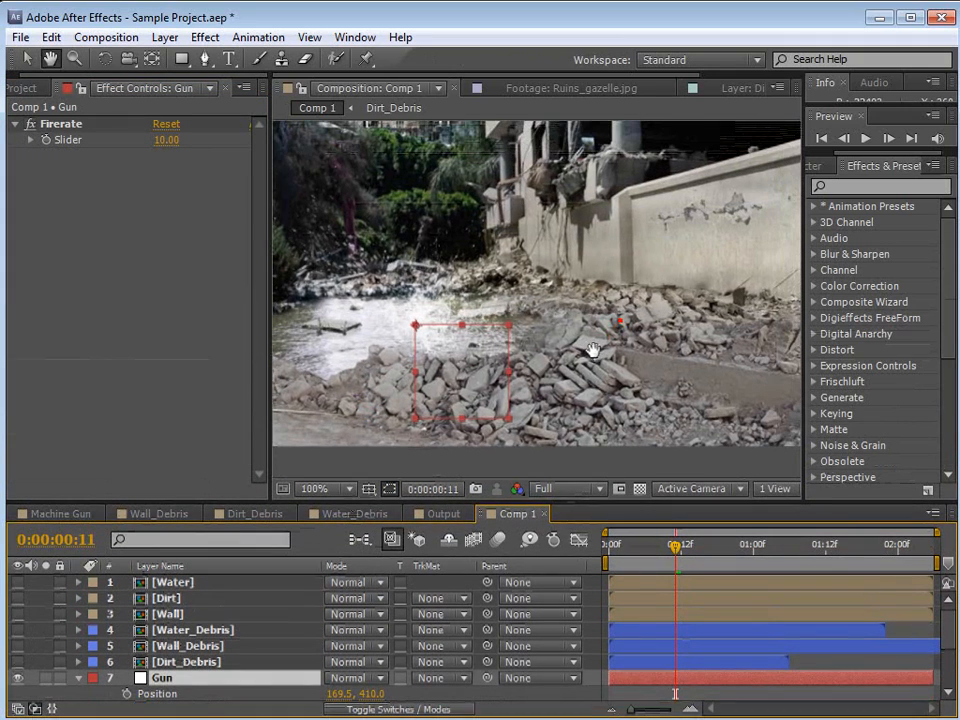
pyautogui.moveTo(455, 370); pyautogui.dragTo(706, 282)
pyautogui.moveTo(567, 328); pyautogui.dragTo(454, 356)
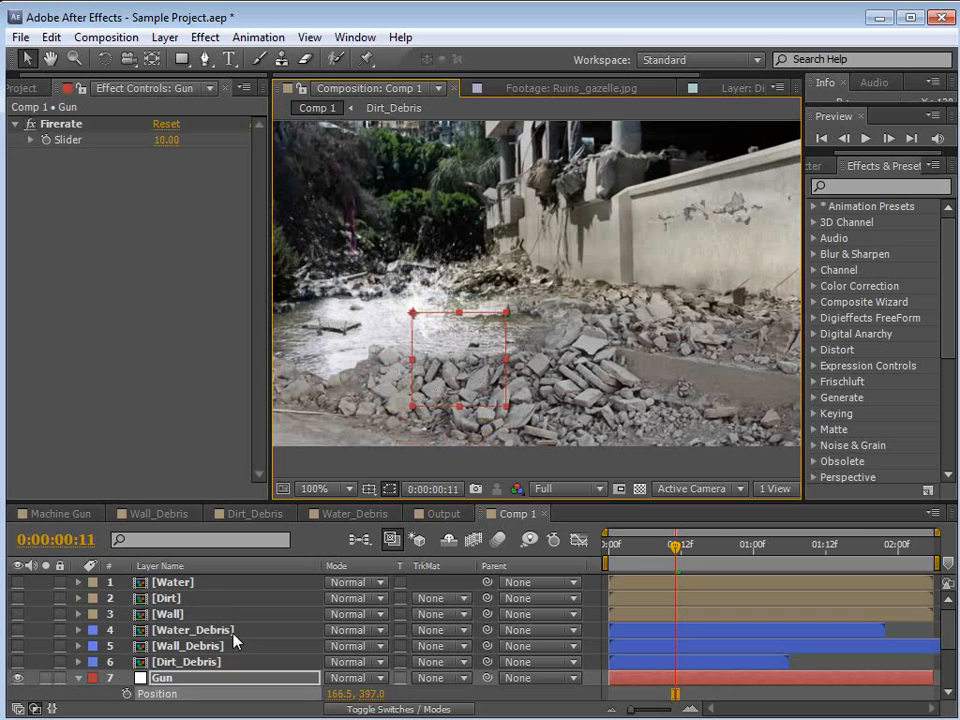
# Set the Random Rotation of Particular Water to 5 and shift the layer slightly left and down in the composition.
pyautogui.scroll(-2, 240, 632)
pyautogui.click(200, 662)
pyautogui.moveTo(262, 212); pyautogui.dragTo(257, 333)
pyautogui.click(163, 318)
pyautogui.press('Return')
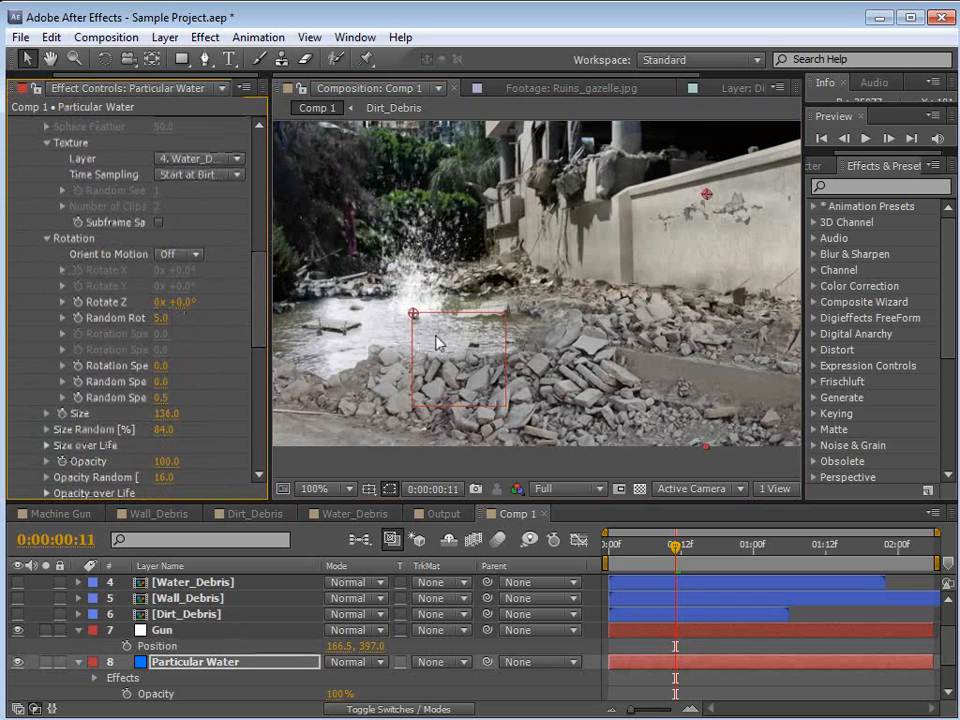
pyautogui.moveTo(413, 314); pyautogui.dragTo(382, 324)
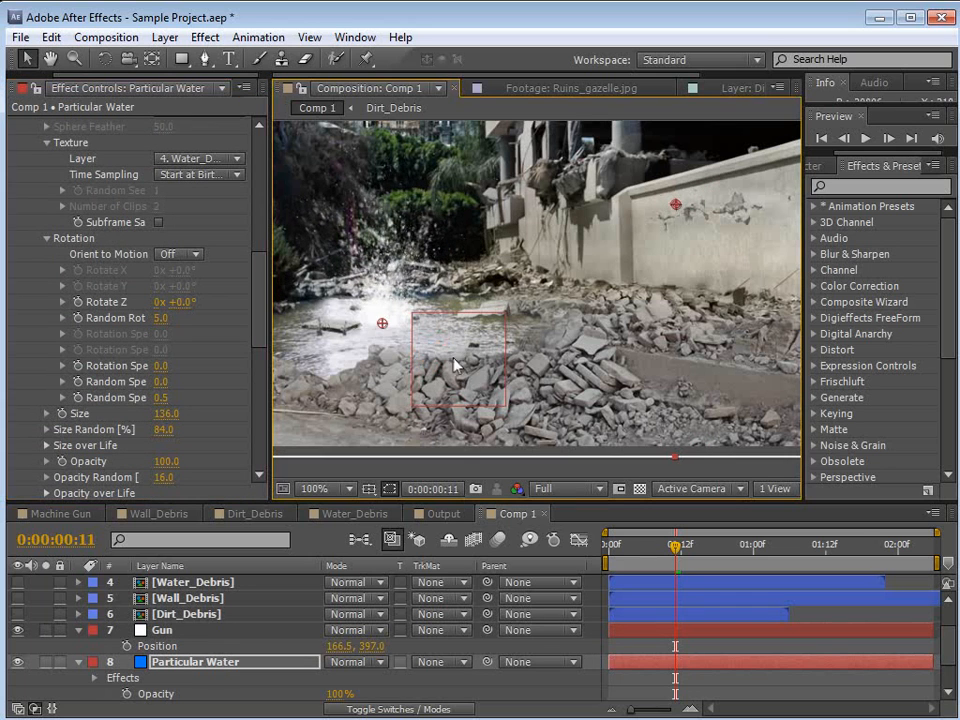
# Move the Gun null onto the wall at about 444.5, 328 and scrub through the opening frames.
pyautogui.click(174, 631)
pyautogui.moveTo(452, 350); pyautogui.dragTo(720, 295)
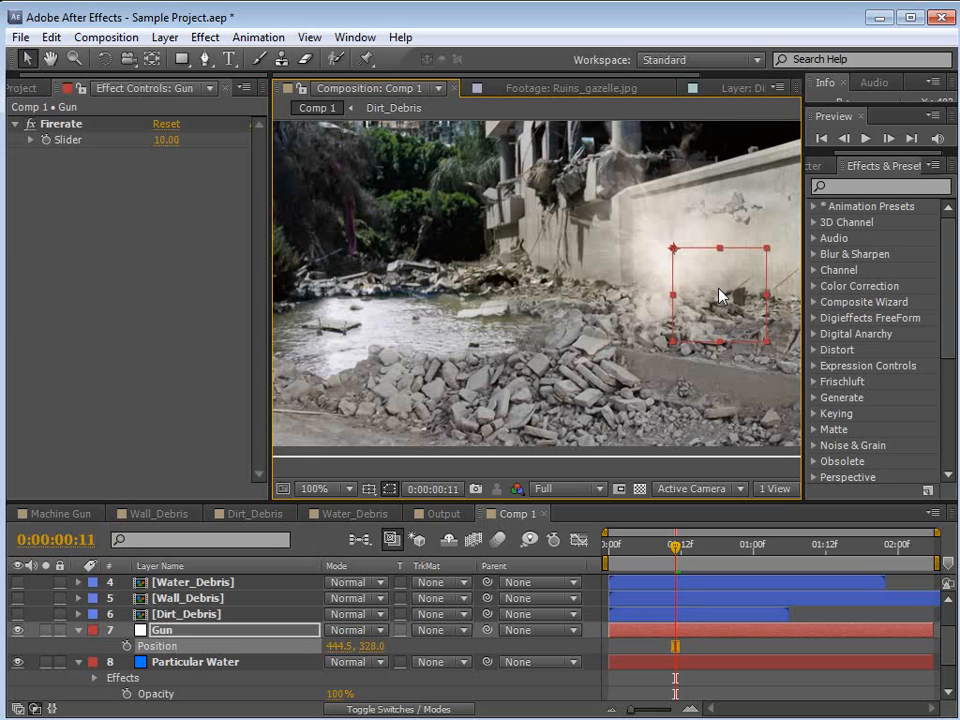
pyautogui.moveTo(623, 547); pyautogui.dragTo(669, 547)
pyautogui.scroll(-2, 688, 298)
pyautogui.press('space')
pyautogui.moveTo(717, 315); pyautogui.dragTo(632, 355)
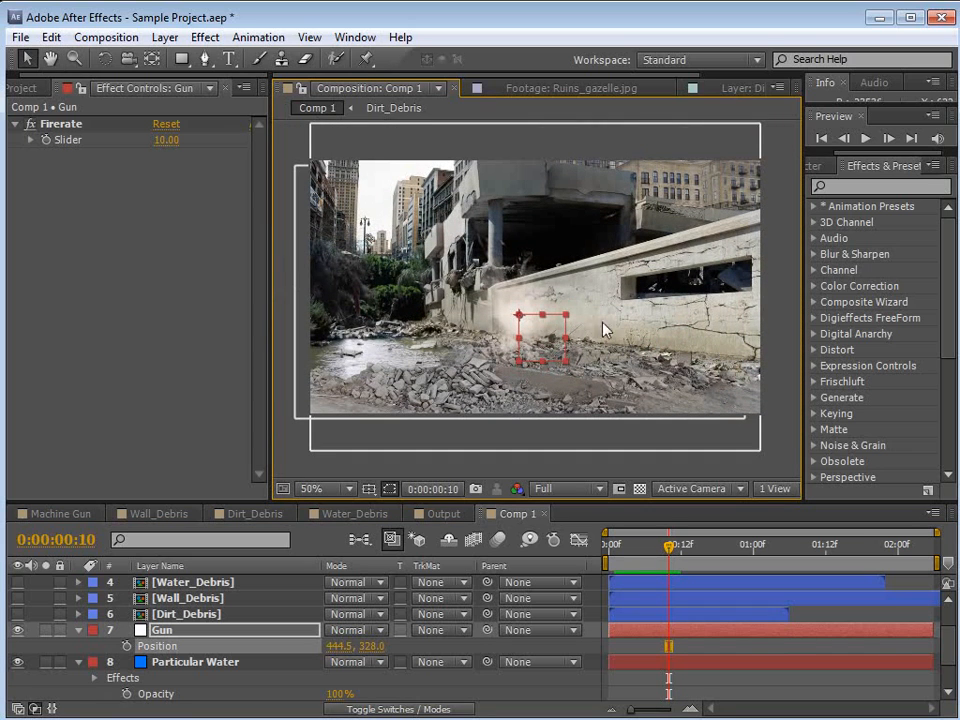
# Record a Motion Sketch path for the Gun null from the first frame, sweeping across the wall, rubble and water at 100% capture speed.
pyautogui.click(165, 630)
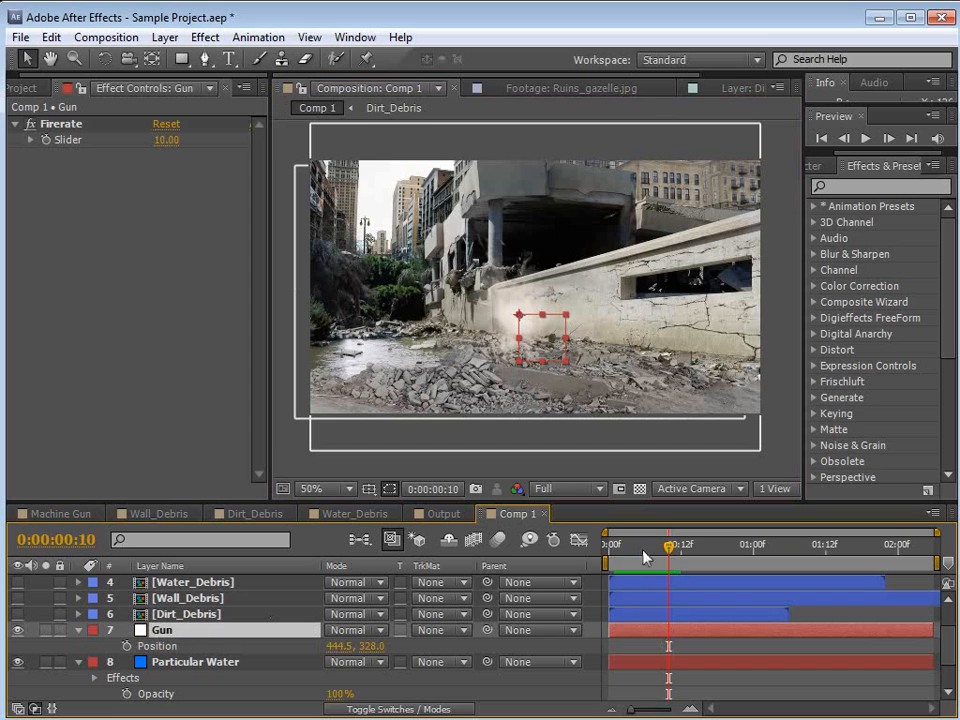
pyautogui.press('Home')
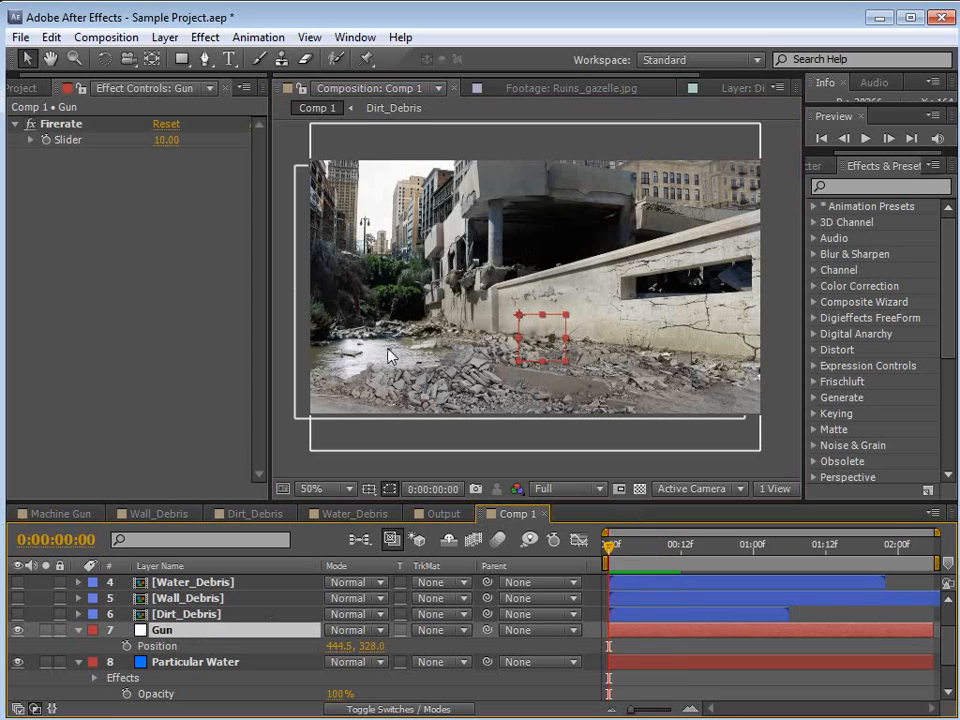
pyautogui.click(358, 40)
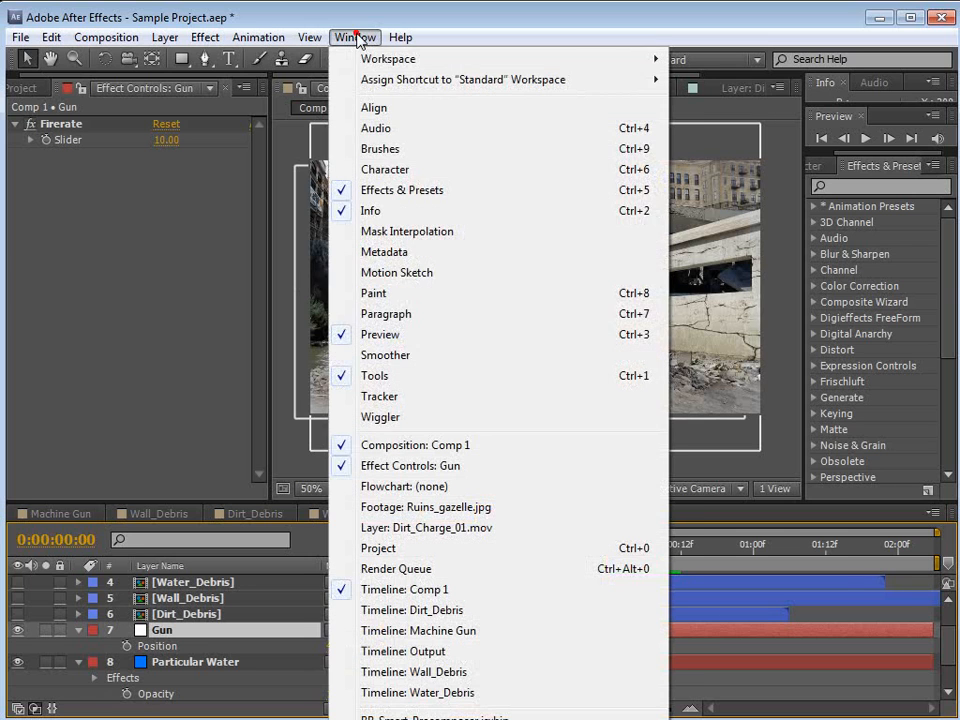
pyautogui.click(397, 272)
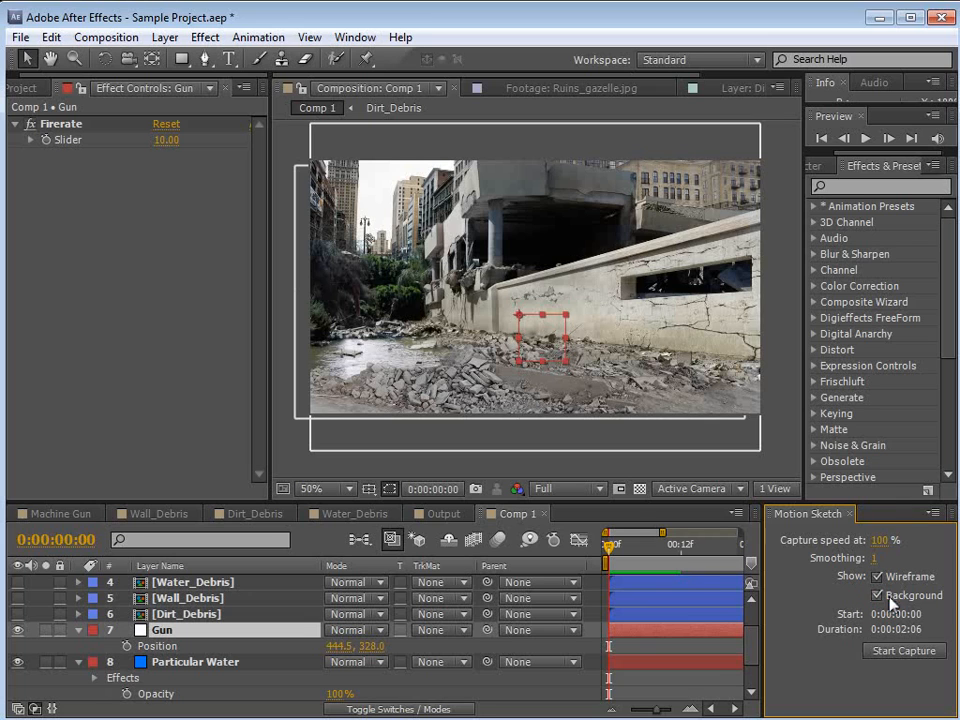
pyautogui.moveTo(612, 549); pyautogui.dragTo(572, 549)
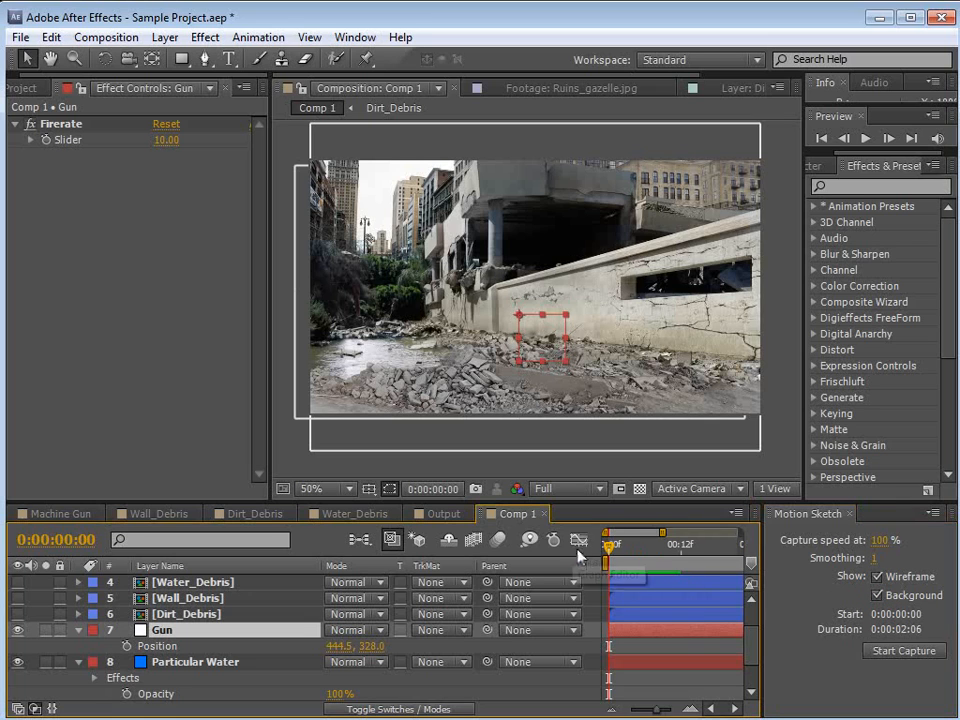
pyautogui.press('-')
pyautogui.press('space')
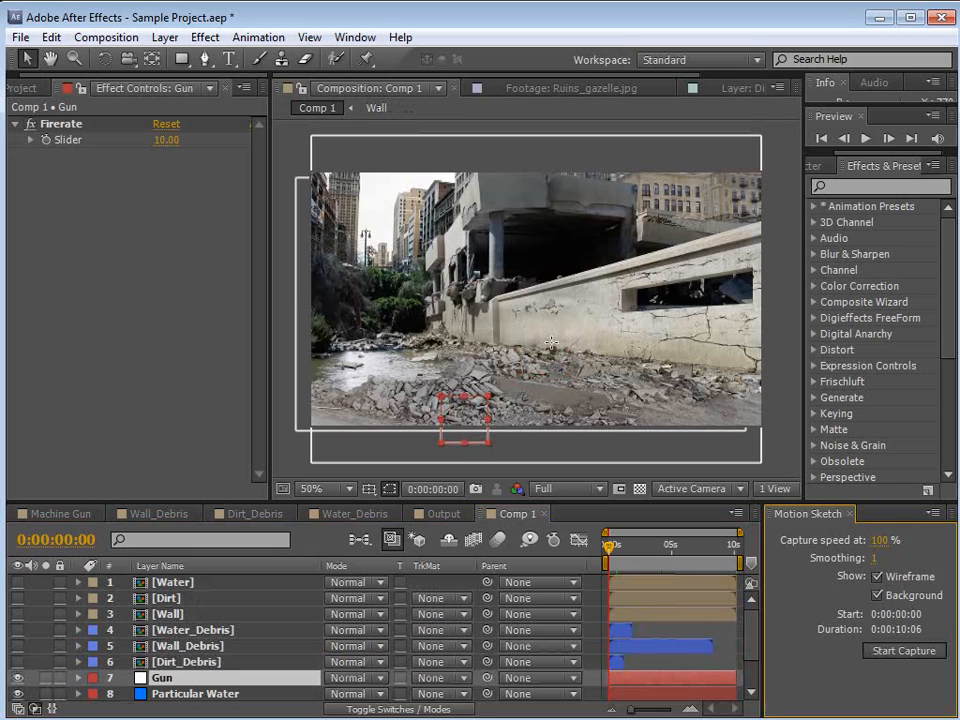
pyautogui.moveTo(560, 328)
pyautogui.mouseDown()
pyautogui.moveTo(661, 342)
pyautogui.moveTo(671, 367)
pyautogui.moveTo(601, 386)
pyautogui.moveTo(570, 376)
pyautogui.moveTo(484, 404)
pyautogui.moveTo(408, 386)
pyautogui.moveTo(400, 365)
pyautogui.moveTo(381, 363)
pyautogui.moveTo(494, 360)
pyautogui.moveTo(645, 398)
pyautogui.mouseUp()
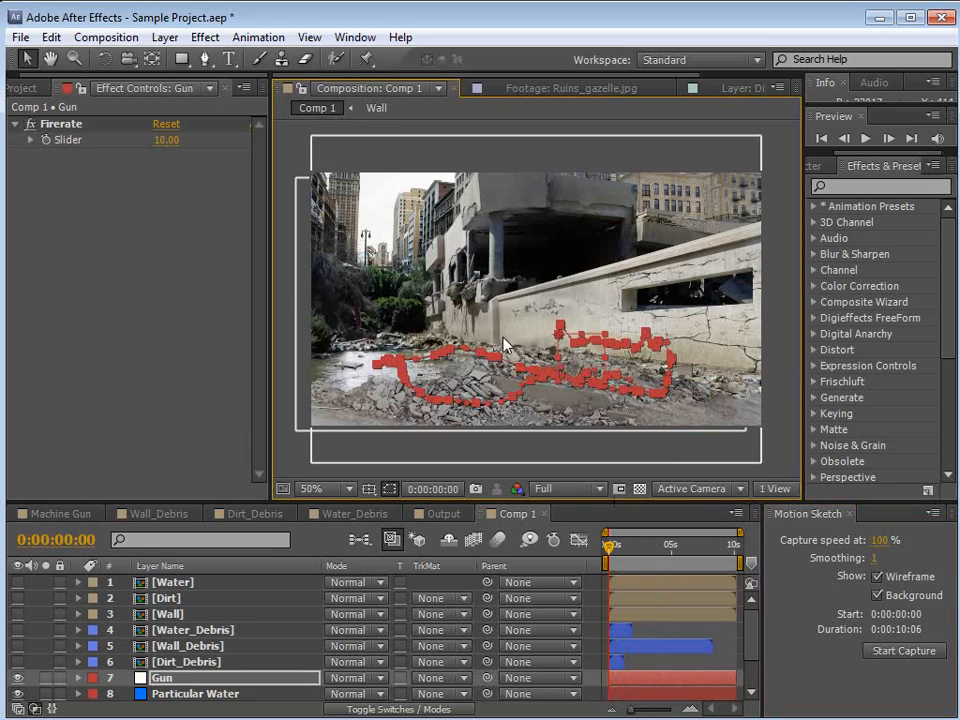
# Scrub through the sketched gunfire and set the particle Life of Particular Wall to 10 seconds, checking the bullet holes over time.
pyautogui.press('space')
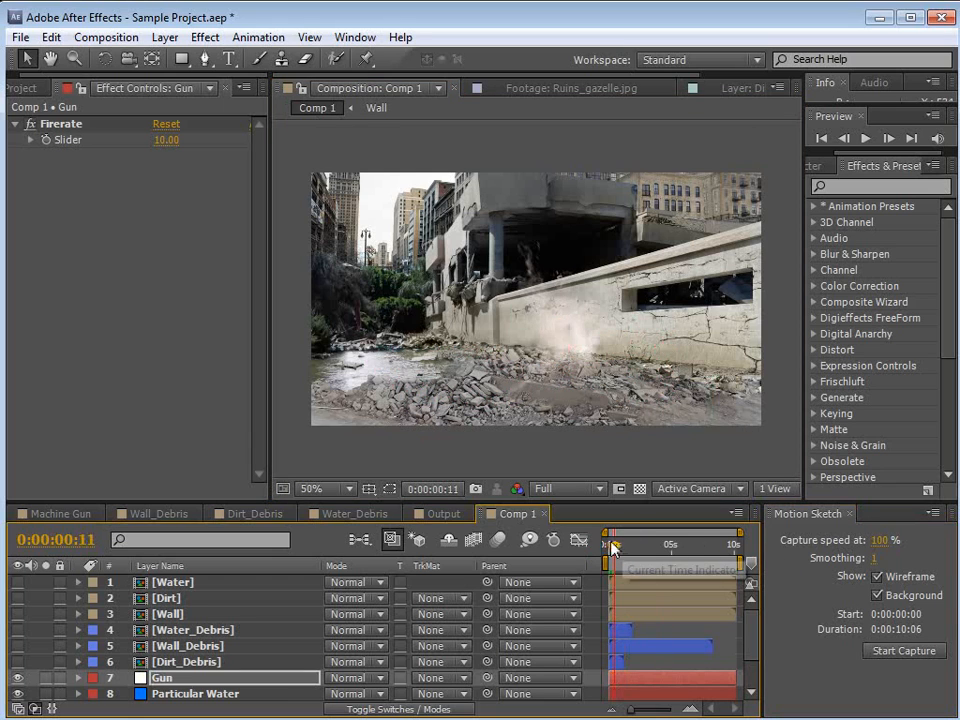
pyautogui.moveTo(640, 557); pyautogui.dragTo(658, 574)
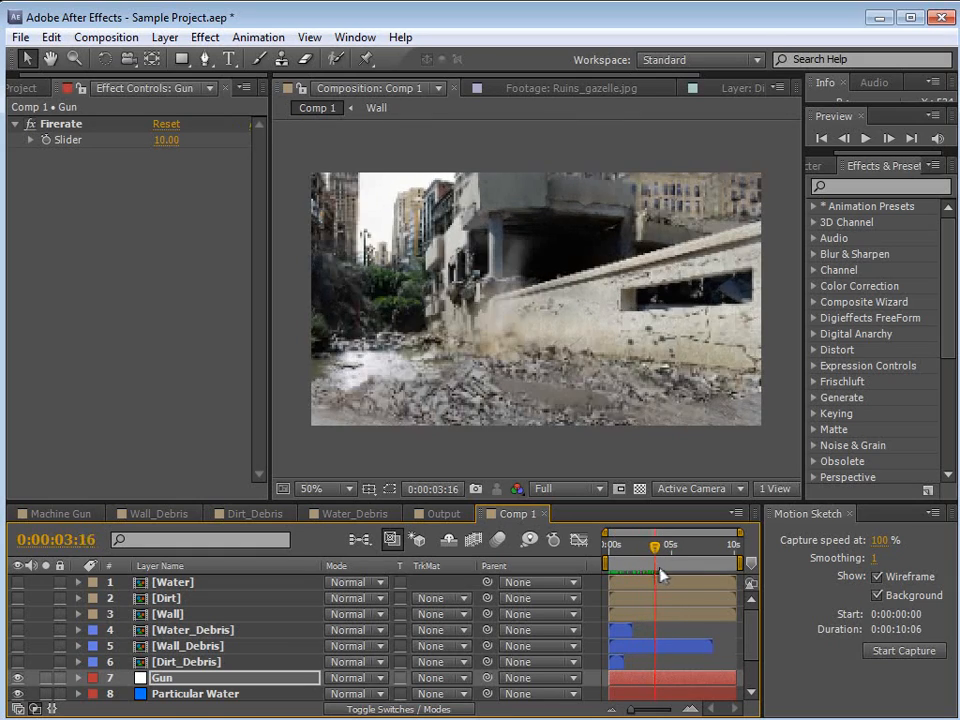
pyautogui.scroll(2, 652, 346)
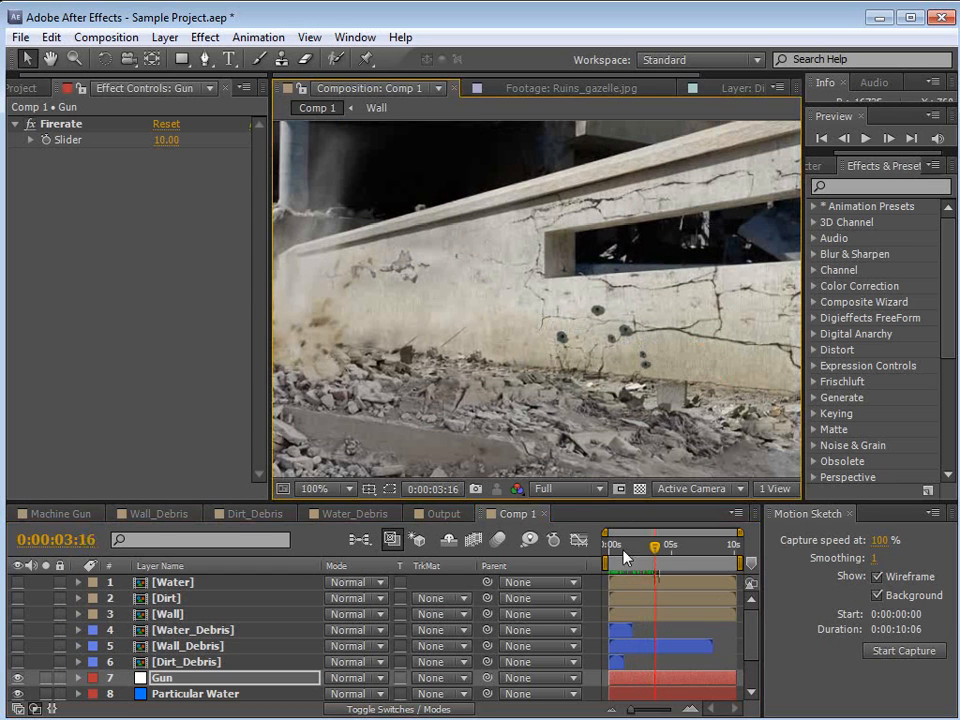
pyautogui.moveTo(655, 557)
pyautogui.mouseDown()
pyautogui.moveTo(664, 556)
pyautogui.moveTo(651, 557)
pyautogui.mouseUp()
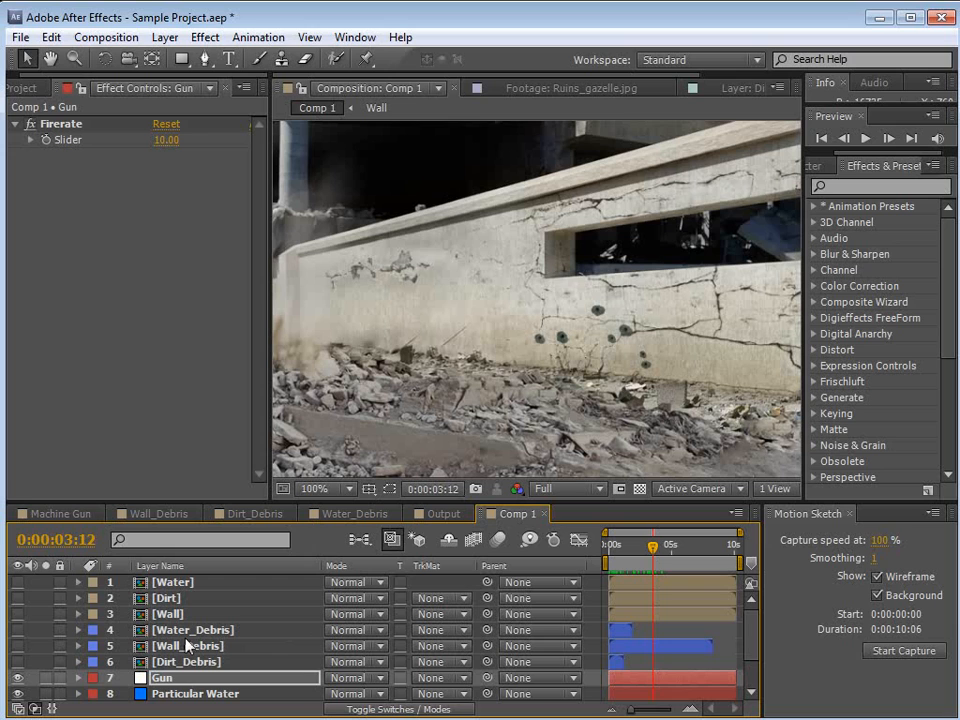
pyautogui.scroll(-2, 220, 645)
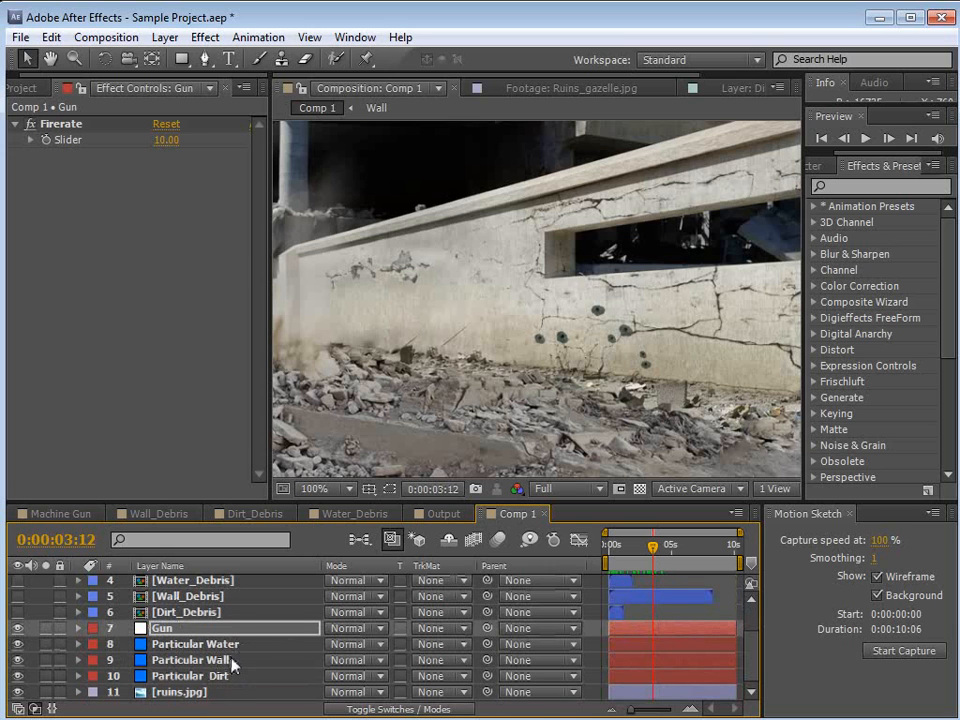
pyautogui.click(190, 660)
pyautogui.scroll(-5, 204, 378)
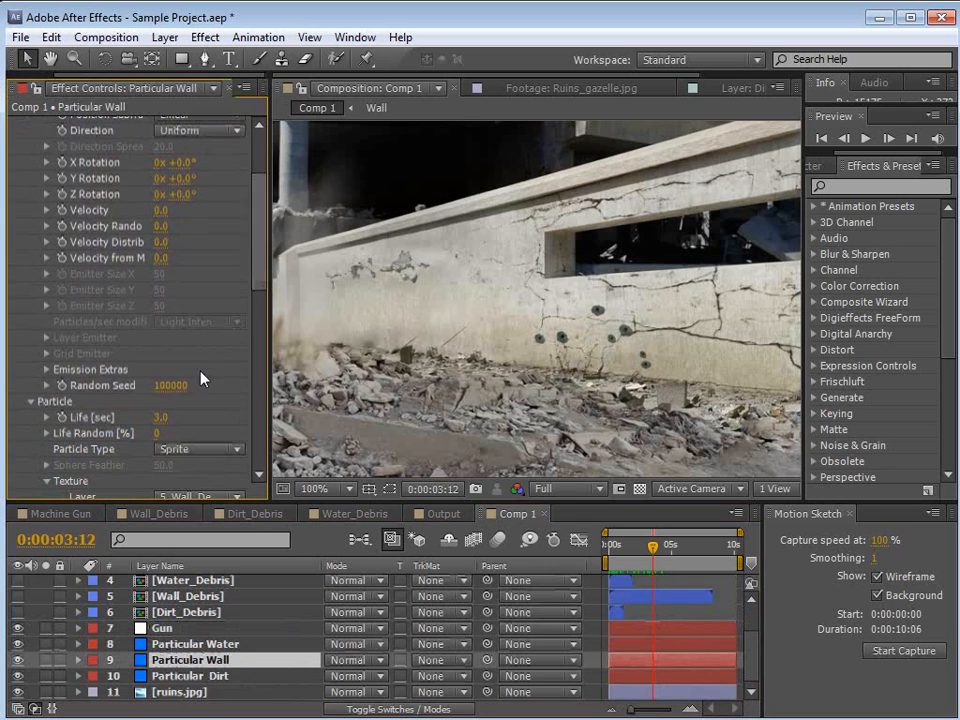
pyautogui.click(161, 417)
pyautogui.write('10')
pyautogui.press('Return')
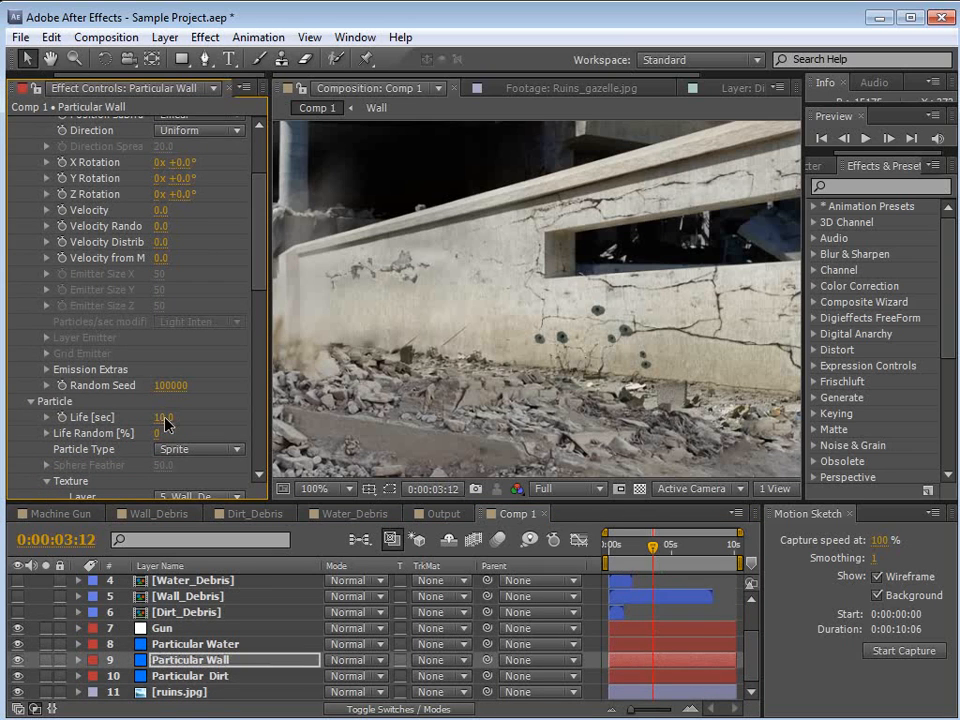
pyautogui.moveTo(656, 550)
pyautogui.mouseDown()
pyautogui.moveTo(686, 552)
pyautogui.moveTo(628, 560)
pyautogui.moveTo(669, 552)
pyautogui.mouseUp()
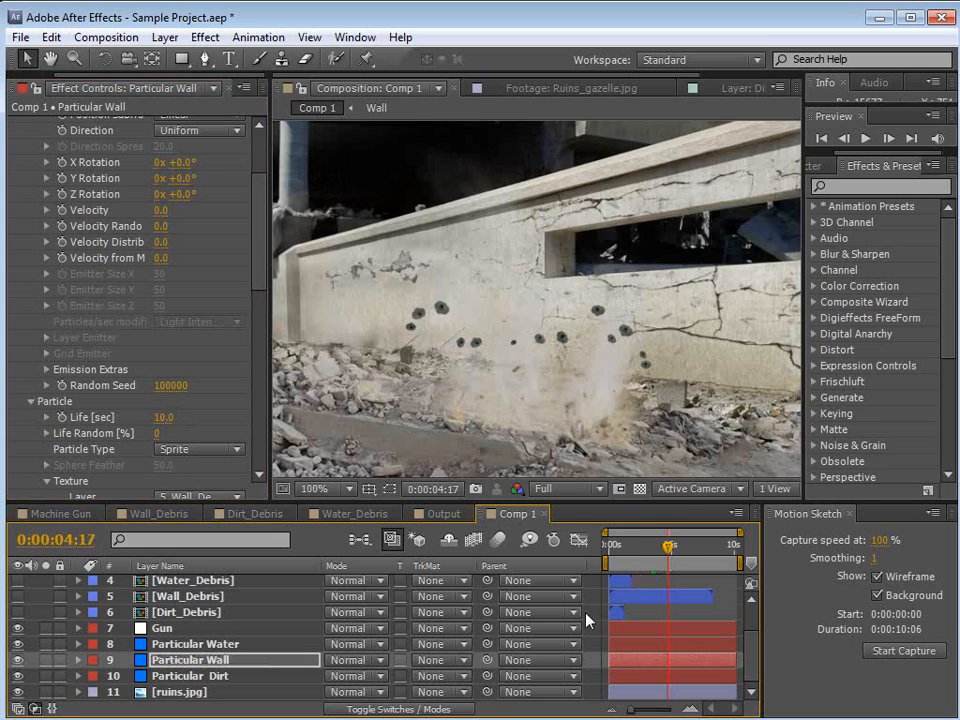
# Add a Curves effect to Particular Wall, raise its RGB shadows and midtones, and check the bullet holes at several frames.
pyautogui.click(205, 37)
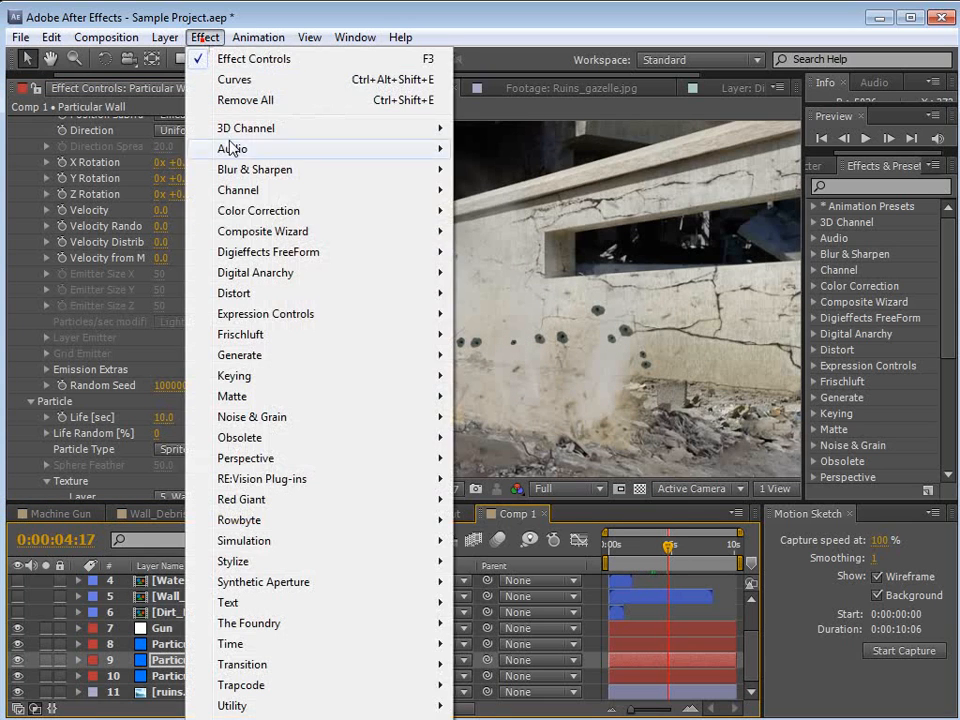
pyautogui.moveTo(258, 210)
pyautogui.click(490, 541)
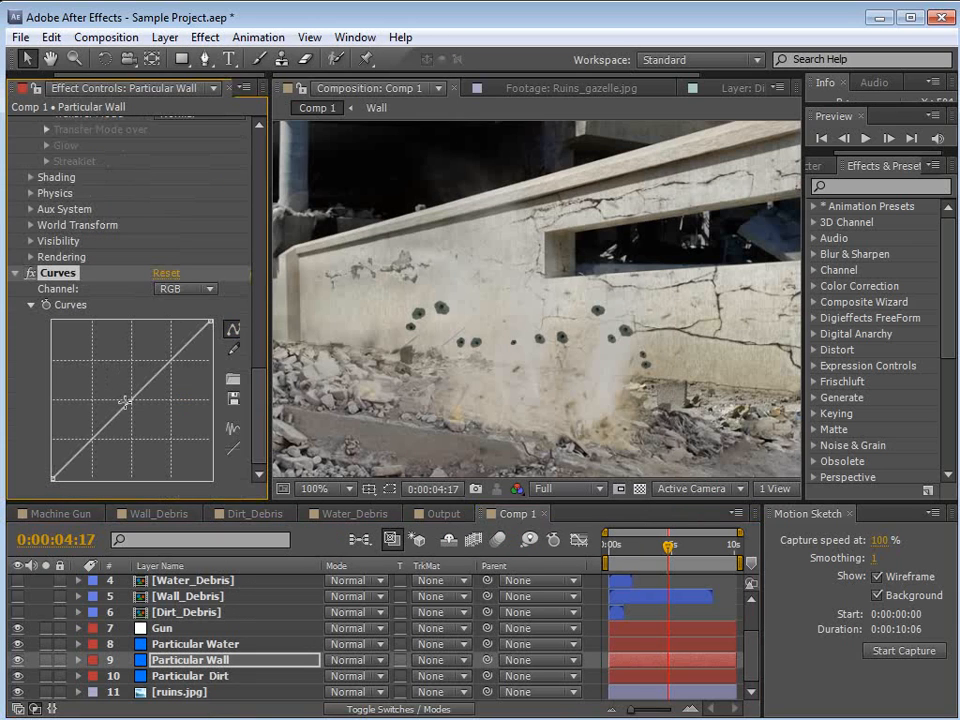
pyautogui.moveTo(124, 401); pyautogui.dragTo(113, 404)
pyautogui.moveTo(78, 444); pyautogui.dragTo(71, 438)
pyautogui.moveTo(668, 546)
pyautogui.mouseDown()
pyautogui.moveTo(641, 548)
pyautogui.moveTo(679, 548)
pyautogui.mouseUp()
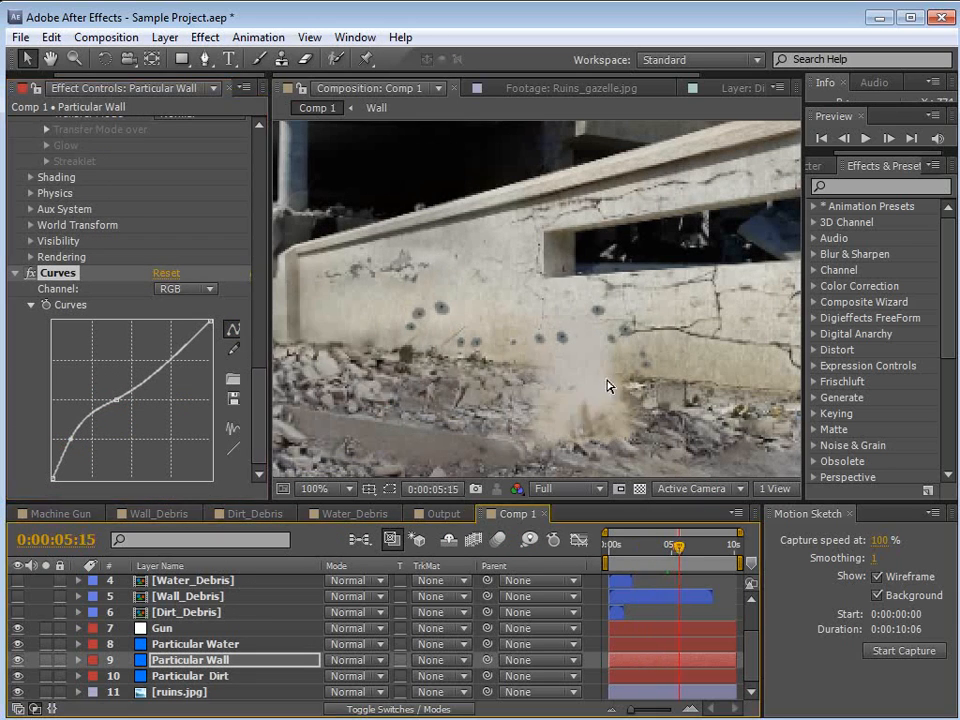
pyautogui.scroll(-2, 632, 371)
pyautogui.moveTo(632, 371); pyautogui.dragTo(682, 391)
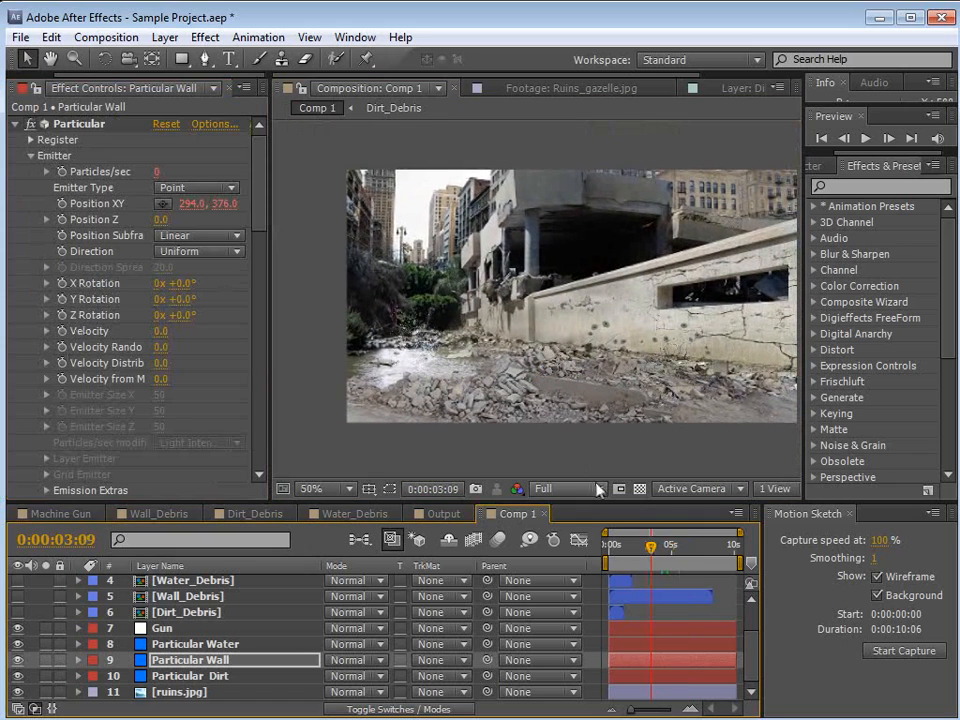
pyautogui.moveTo(647, 548)
pyautogui.mouseDown()
pyautogui.moveTo(664, 548)
pyautogui.moveTo(648, 565)
pyautogui.moveTo(650, 556)
pyautogui.mouseUp()
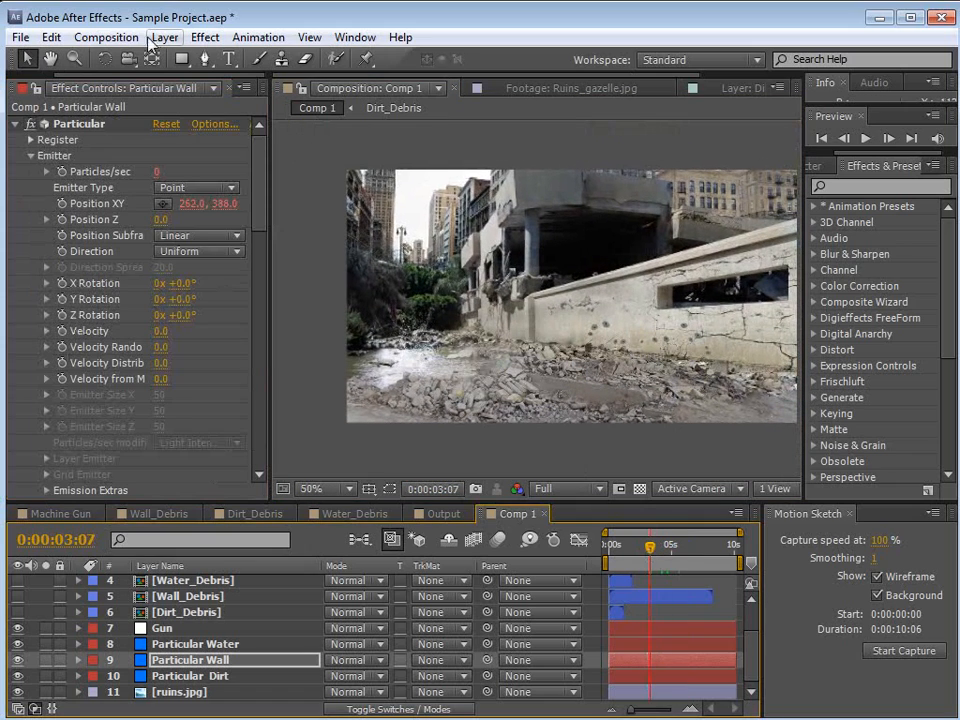
# Create an adjustment layer above all layers and apply Curves to it, darkening the shadows in the RGB curve.
pyautogui.click(165, 37)
pyautogui.moveTo(190, 58)
pyautogui.click(561, 182)
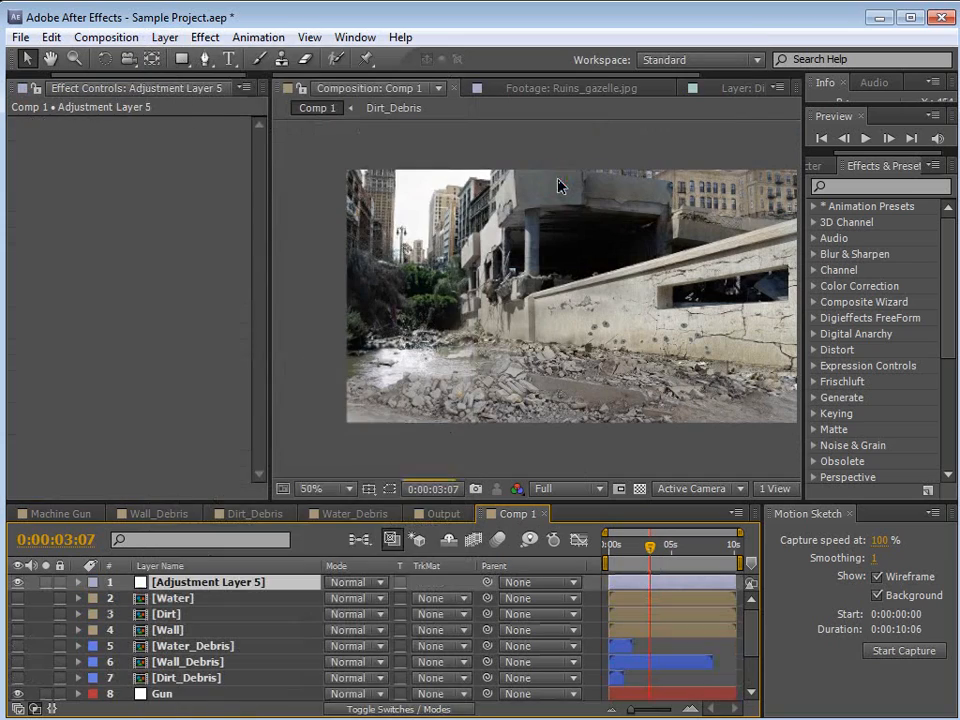
pyautogui.click(205, 37)
pyautogui.click(260, 208)
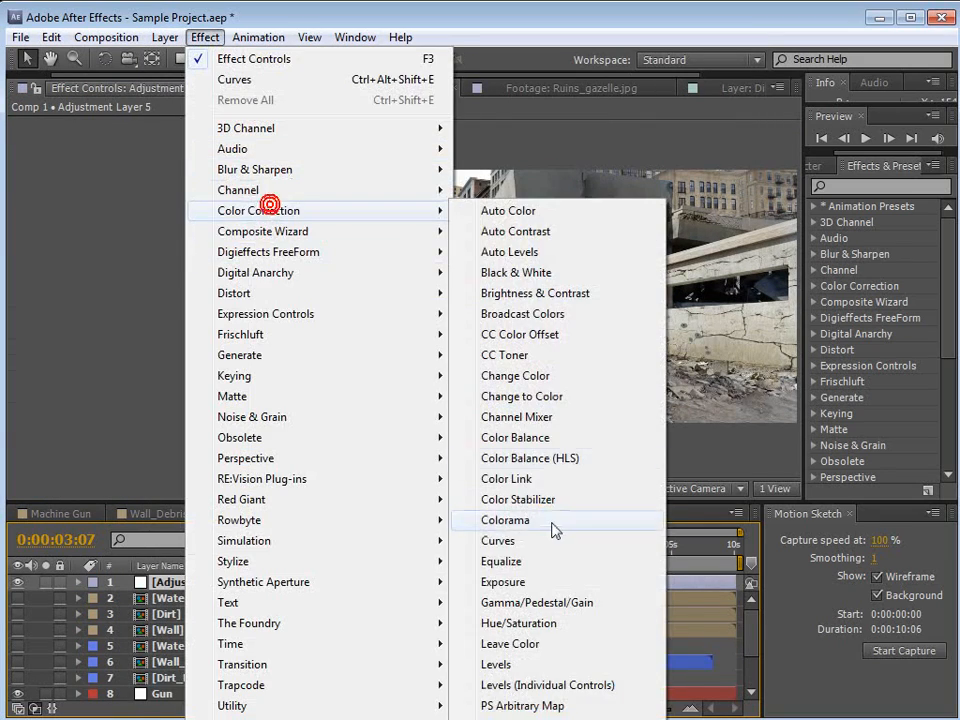
pyautogui.click(467, 541)
pyautogui.moveTo(147, 257); pyautogui.dragTo(143, 254)
pyautogui.moveTo(99, 297); pyautogui.dragTo(92, 306)
# Cool the adjustment layer's grade by slightly lowering the Red curve and raising the Blue curve, and check another frame.
pyautogui.click(187, 140)
pyautogui.click(190, 182)
pyautogui.moveTo(131, 256); pyautogui.dragTo(133, 262)
pyautogui.click(187, 140)
pyautogui.click(190, 221)
pyautogui.click(127, 255)
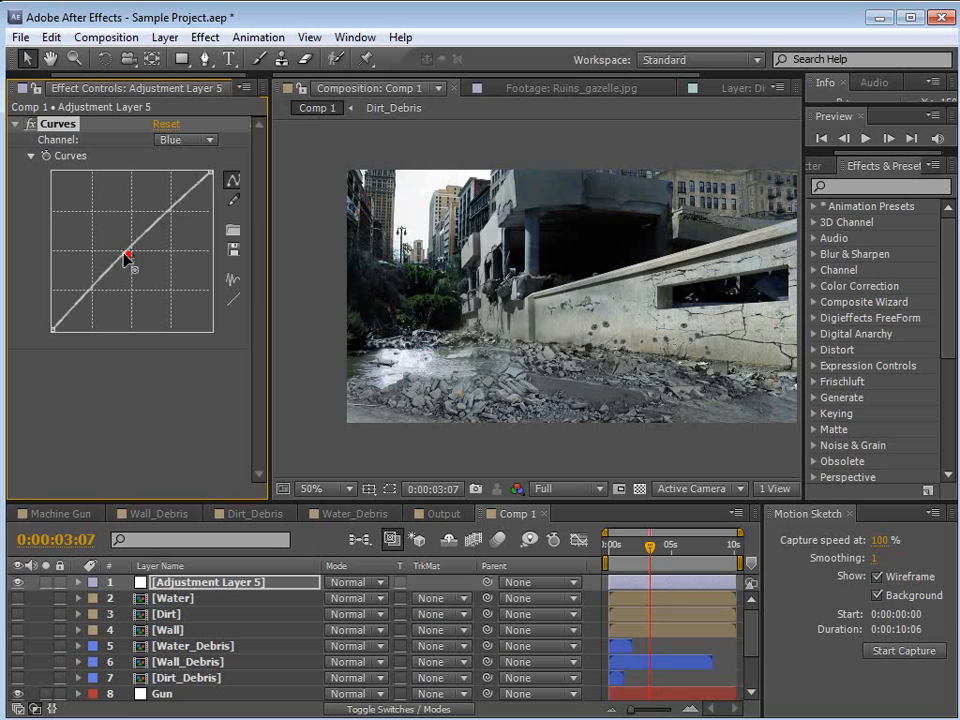
pyautogui.moveTo(642, 549)
pyautogui.mouseDown()
pyautogui.moveTo(665, 563)
pyautogui.moveTo(645, 557)
pyautogui.mouseUp()
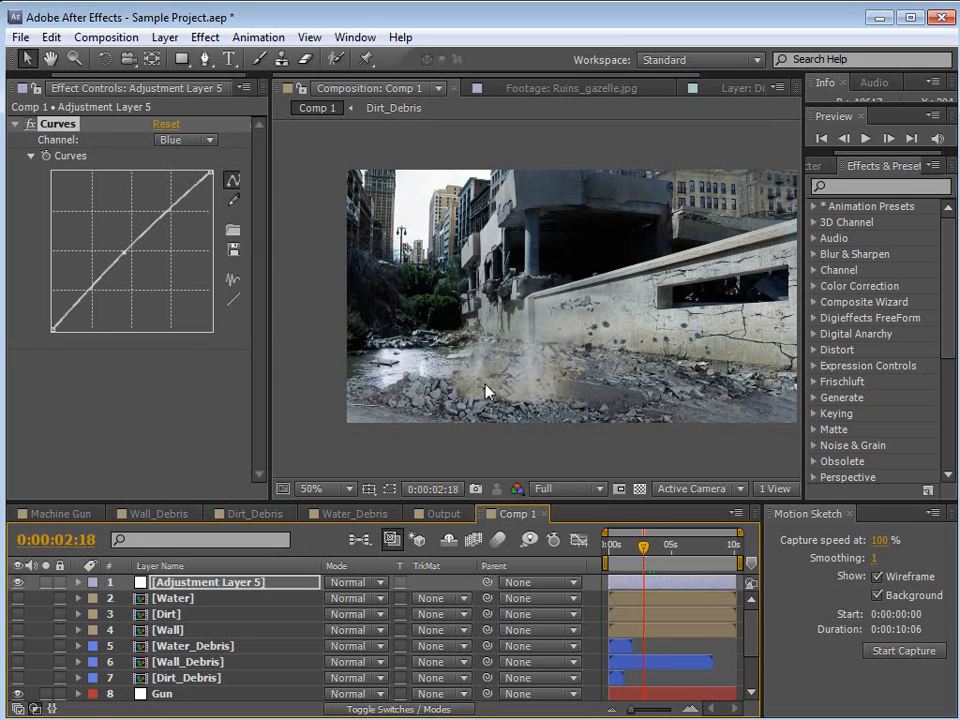
# Add a Curves effect to Particular Dirt and raise its Blue channel so the dirt dust matches the cool grade.
pyautogui.scroll(-2, 184, 594)
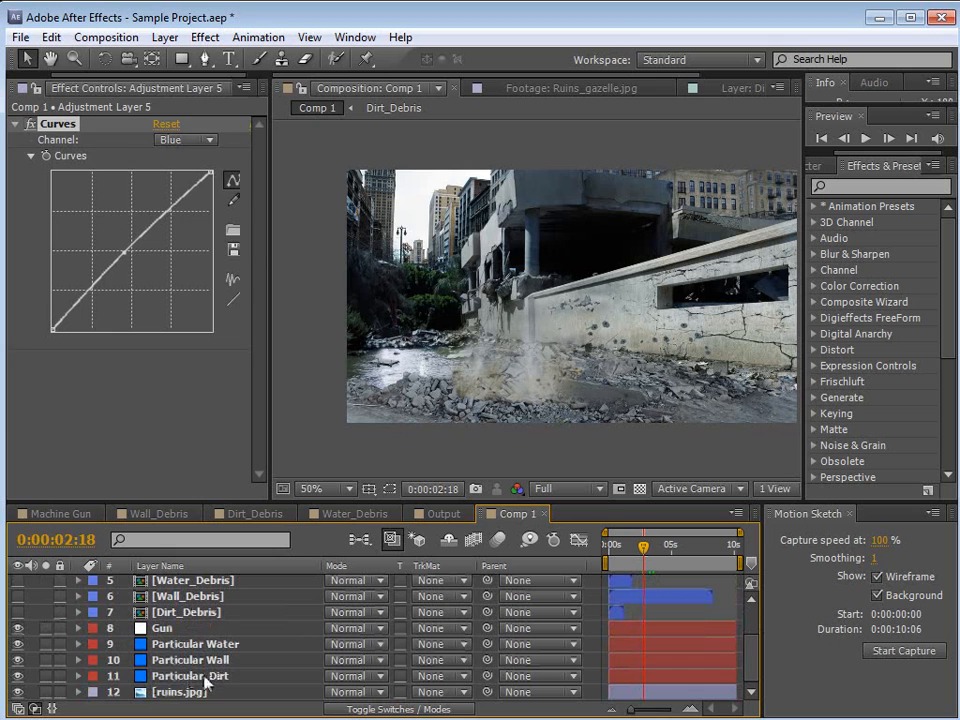
pyautogui.click(205, 683)
pyautogui.click(205, 37)
pyautogui.moveTo(347, 221)
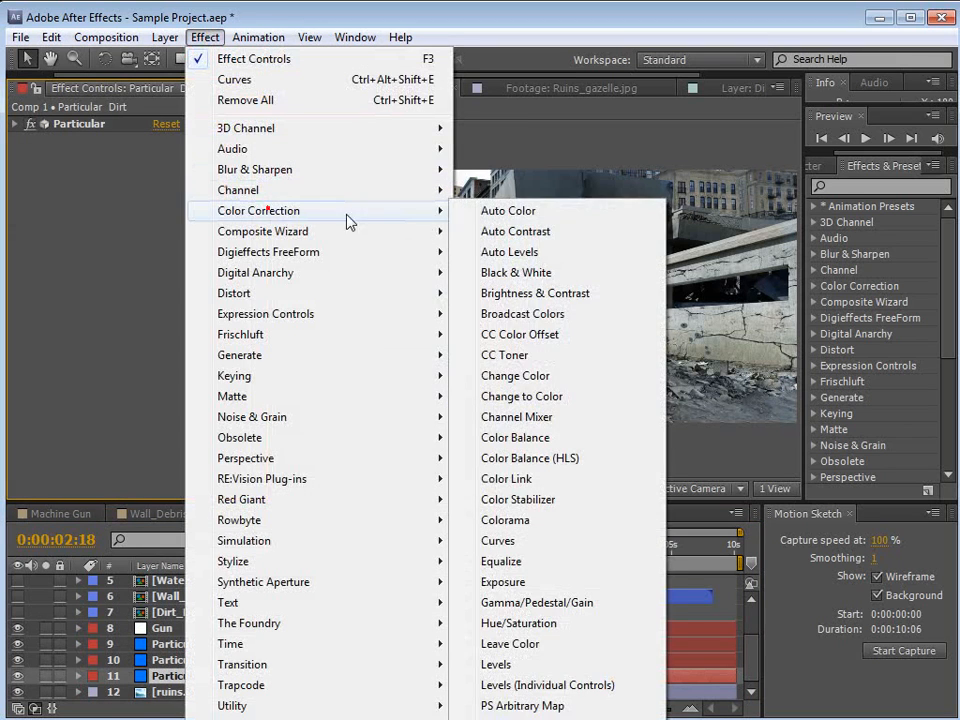
pyautogui.click(480, 543)
pyautogui.click(185, 156)
pyautogui.click(190, 152)
pyautogui.moveTo(129, 272); pyautogui.dragTo(117, 276)
pyautogui.click(185, 155)
pyautogui.click(197, 239)
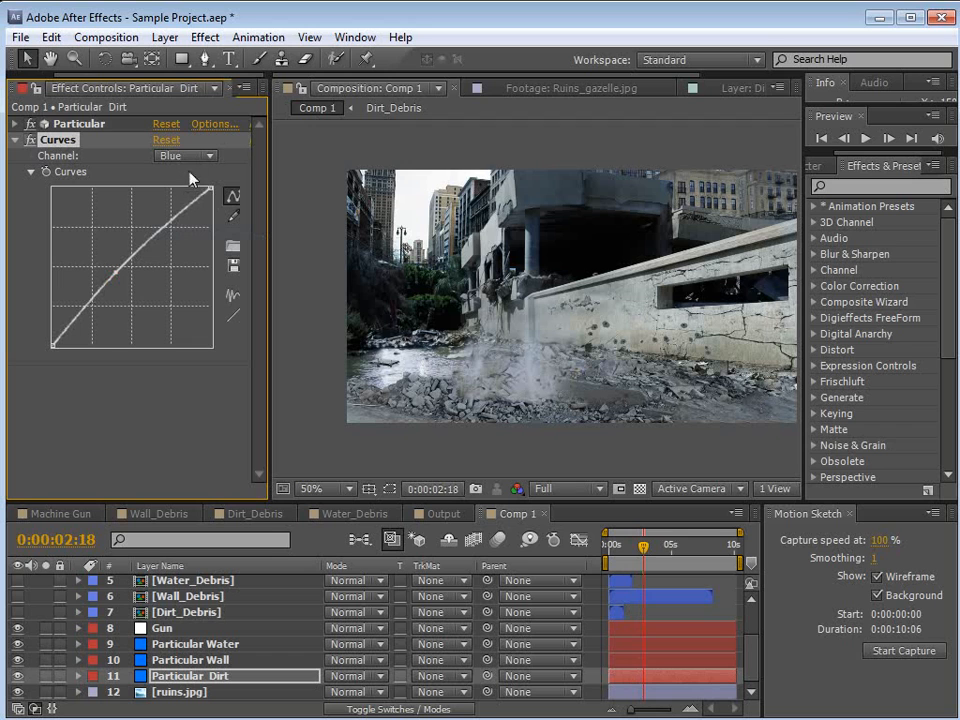
# Go to 0:00:01:07 and briefly solo Particular Wall to examine the color of its dust.
pyautogui.moveTo(643, 546)
pyautogui.mouseDown()
pyautogui.moveTo(657, 553)
pyautogui.moveTo(625, 550)
pyautogui.mouseUp()
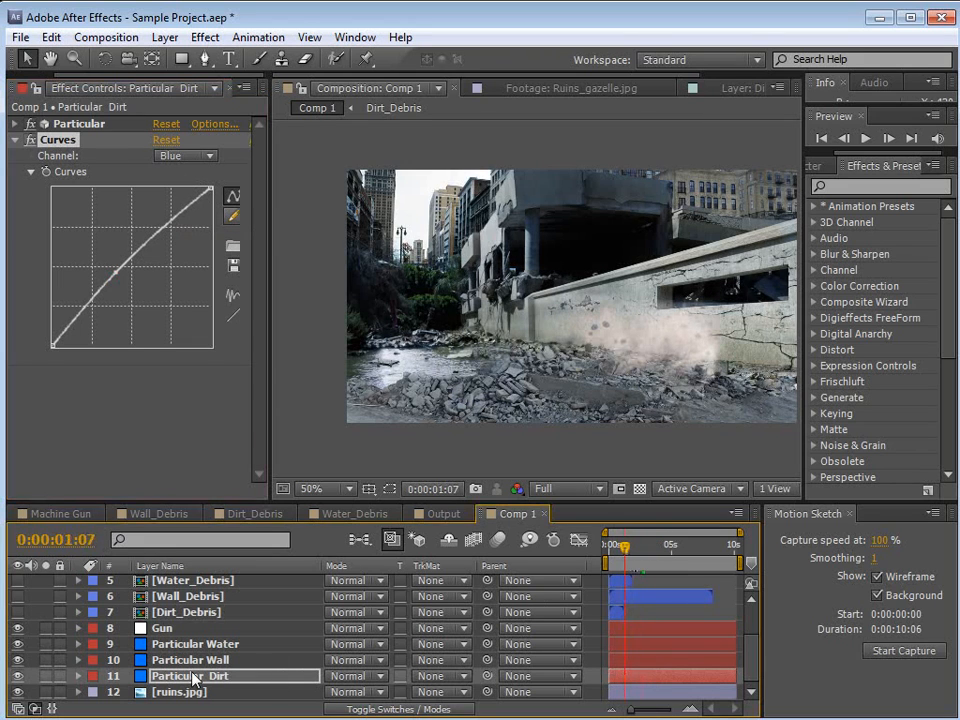
pyautogui.scroll(2, 150, 676)
pyautogui.scroll(-2, 234, 626)
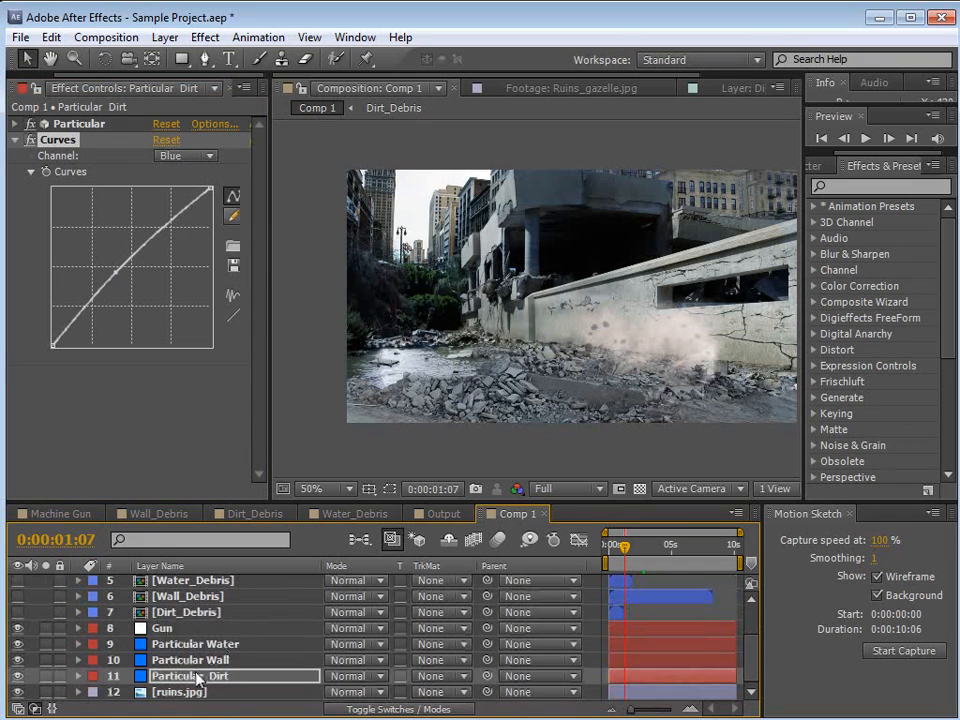
pyautogui.click(195, 642)
pyautogui.click(172, 662)
pyautogui.click(45, 660)
pyautogui.click(45, 660)
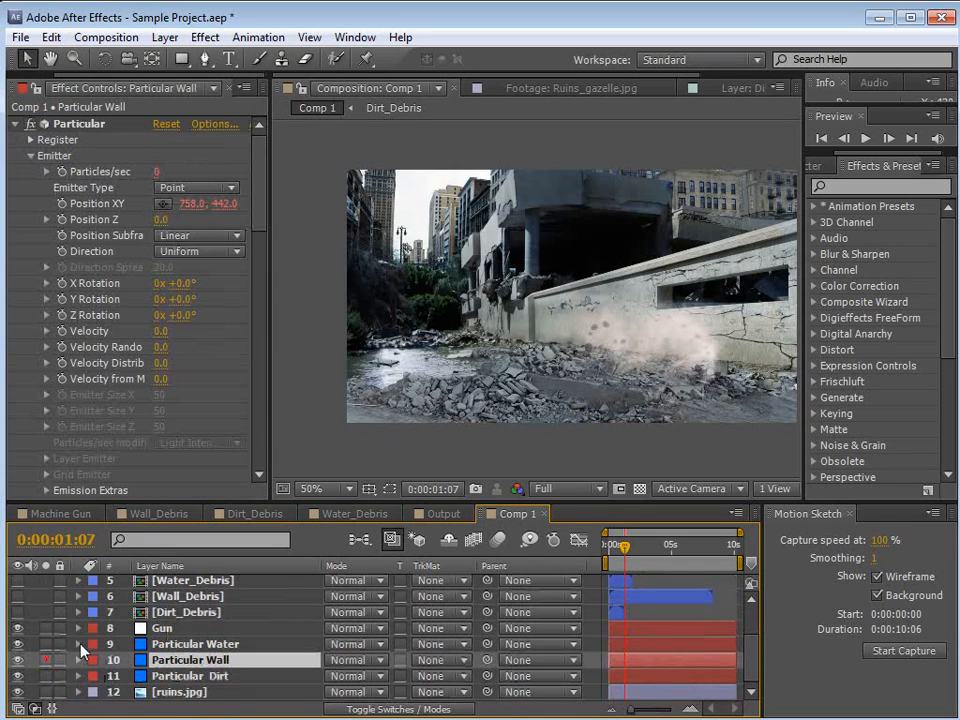
# Apply a Tint effect to Particular Wall and set the Amount to Tint to 71%.
pyautogui.click(16, 124)
pyautogui.click(186, 156)
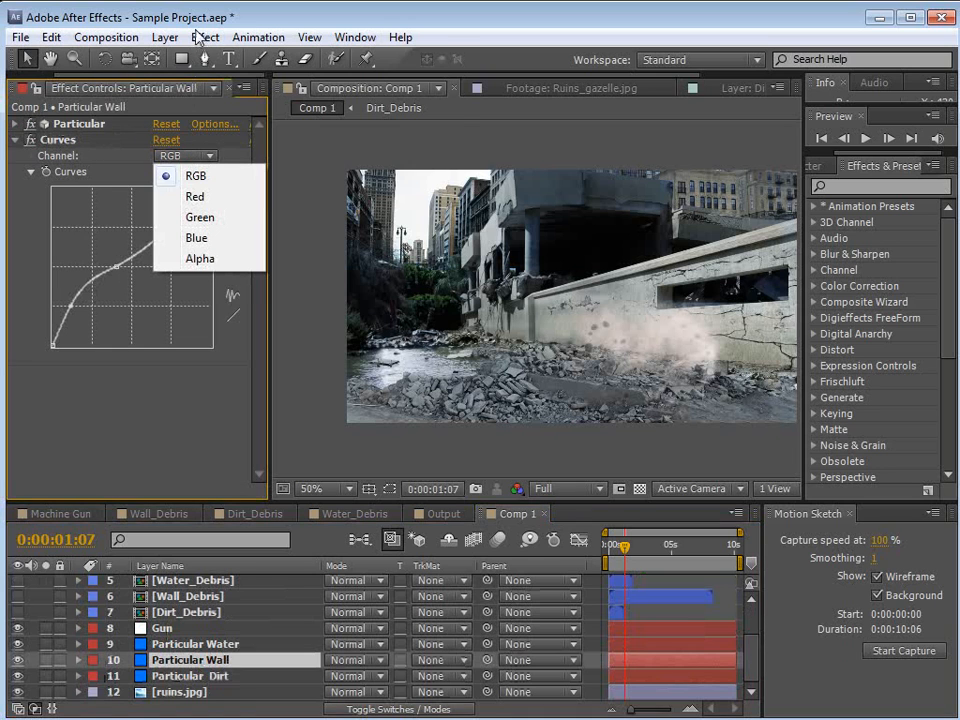
pyautogui.click(196, 32)
pyautogui.click(253, 212)
pyautogui.click(530, 719)
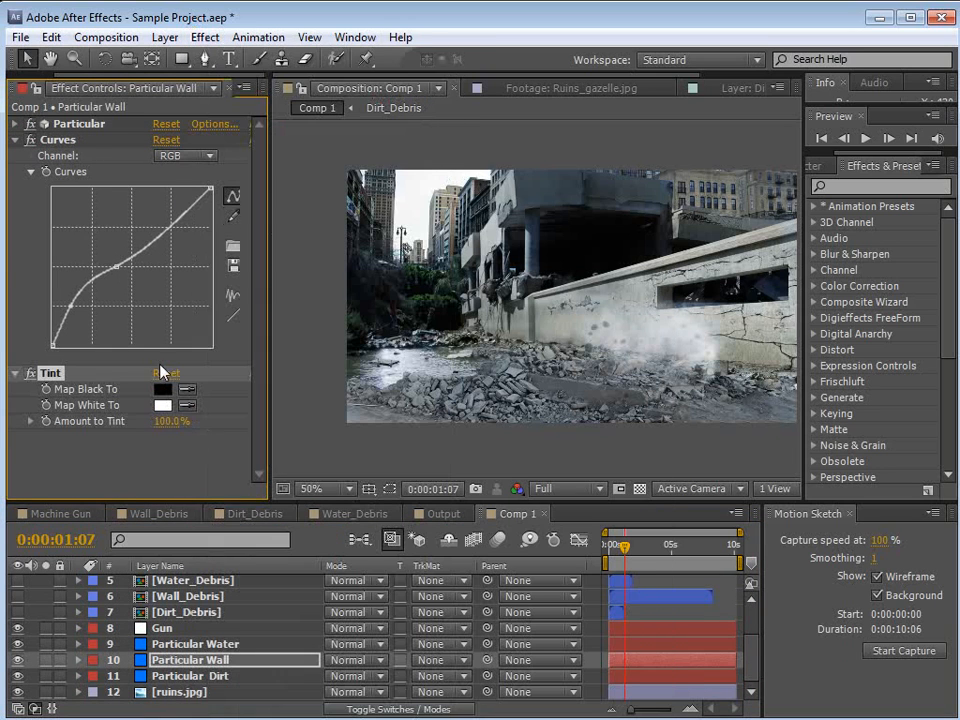
pyautogui.moveTo(170, 421); pyautogui.dragTo(147, 421)
# Review the graded impacts up close and in full view at several frames, and save the project.
pyautogui.moveTo(644, 550)
pyautogui.mouseDown()
pyautogui.moveTo(611, 560)
pyautogui.moveTo(659, 567)
pyautogui.moveTo(649, 568)
pyautogui.mouseUp()
pyautogui.scroll(1, 450, 386)
pyautogui.moveTo(414, 384); pyautogui.dragTo(575, 316)
pyautogui.moveTo(655, 543)
pyautogui.mouseDown()
pyautogui.moveTo(639, 552)
pyautogui.moveTo(684, 552)
pyautogui.moveTo(671, 546)
pyautogui.mouseUp()
pyautogui.scroll(-1, 602, 369)
pyautogui.moveTo(675, 338); pyautogui.dragTo(628, 359)
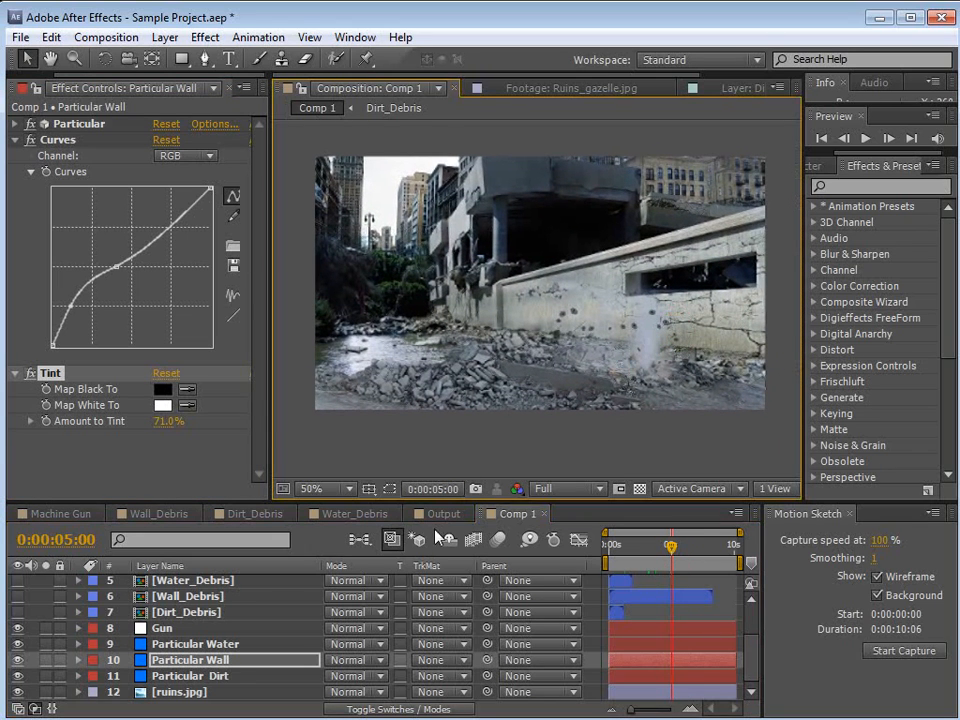
pyautogui.moveTo(671, 546); pyautogui.dragTo(638, 547)
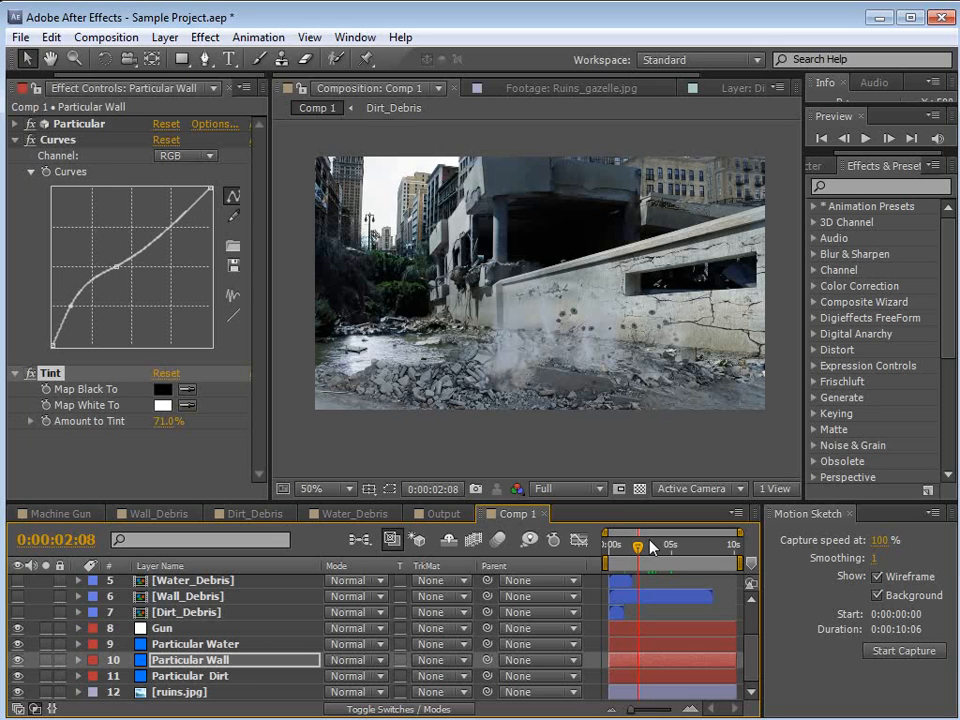
pyautogui.click(651, 546)
pyautogui.hotkey('ctrl', 's')
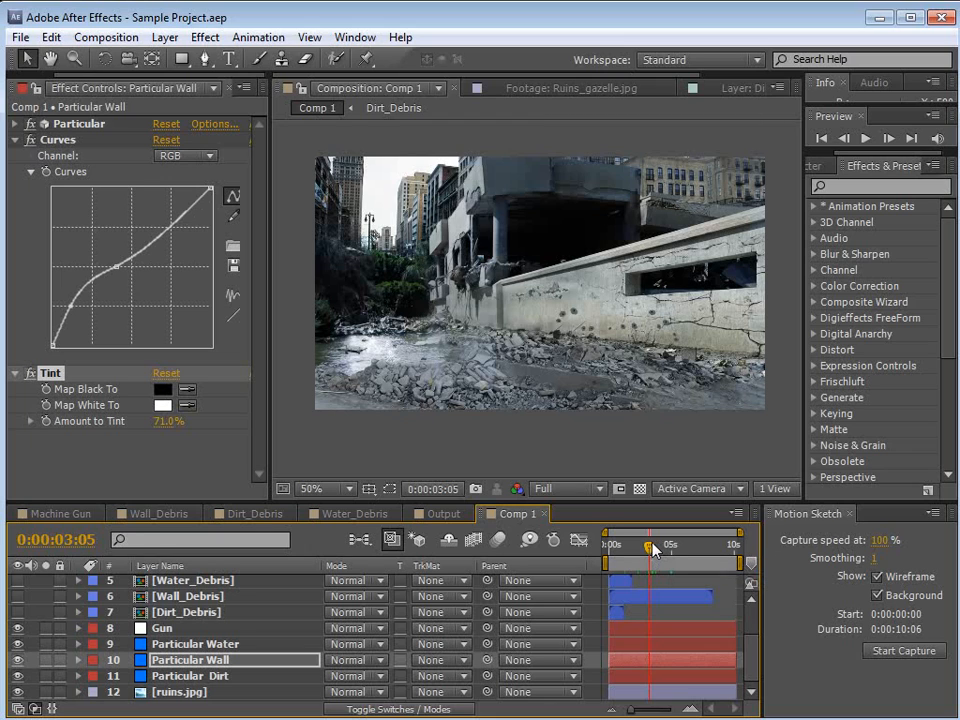
# Set the Gun null's Firerate slider to 8 and scrub through the opening seconds to check the impacts.
pyautogui.click(150, 628)
pyautogui.click(165, 140)
pyautogui.write('8')
pyautogui.press('Return')
pyautogui.click(617, 547)
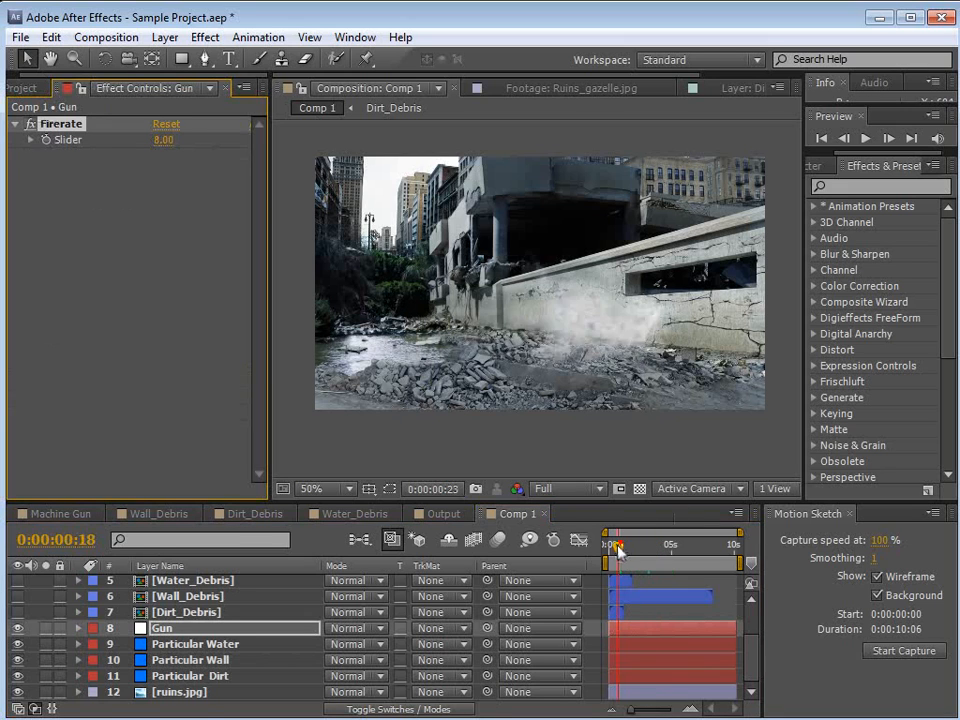
pyautogui.moveTo(617, 547); pyautogui.dragTo(639, 562)
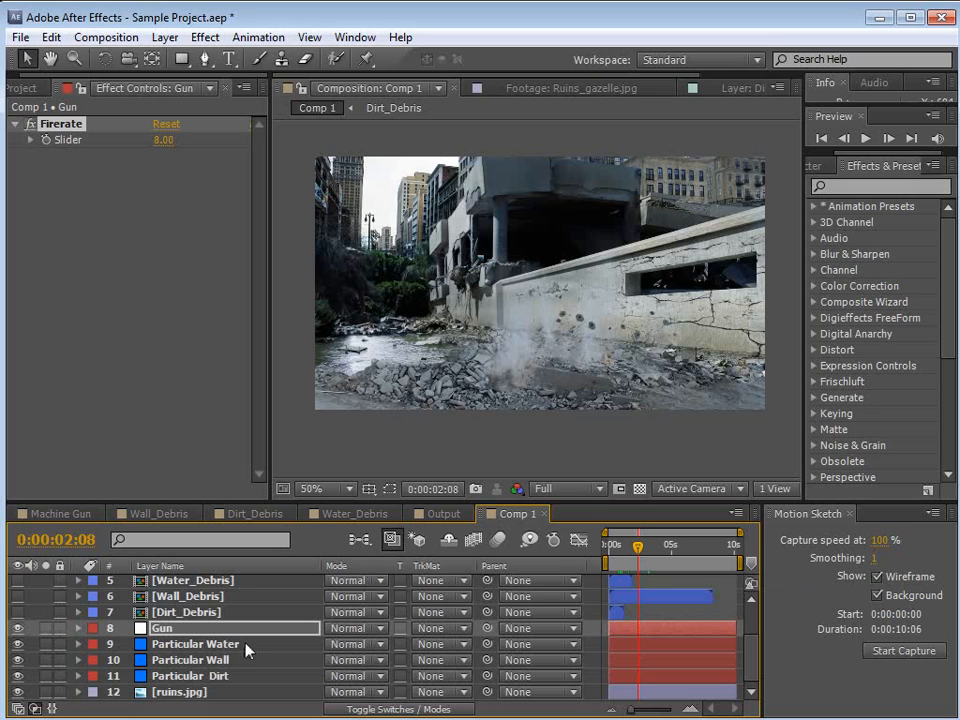
# Move the Particular Wall layer below Particular Dirt in the layer stack and check the overlap around 0:00:02:18.
pyautogui.moveTo(205, 660); pyautogui.dragTo(207, 686)
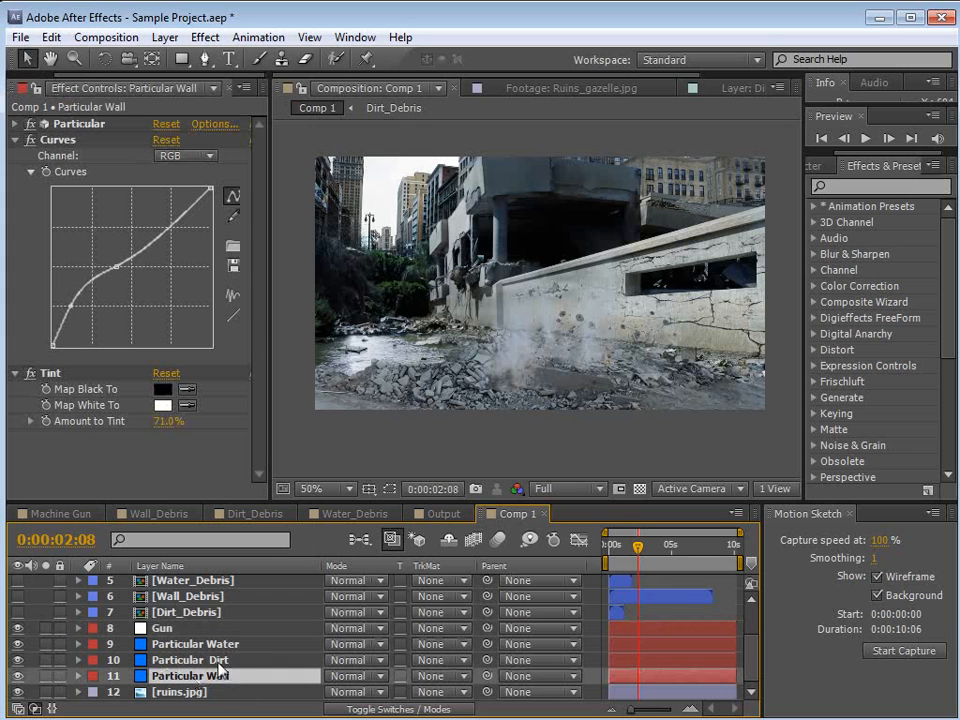
pyautogui.moveTo(647, 556)
pyautogui.mouseDown()
pyautogui.moveTo(628, 556)
pyautogui.moveTo(655, 555)
pyautogui.moveTo(631, 560)
pyautogui.moveTo(644, 556)
pyautogui.mouseUp()
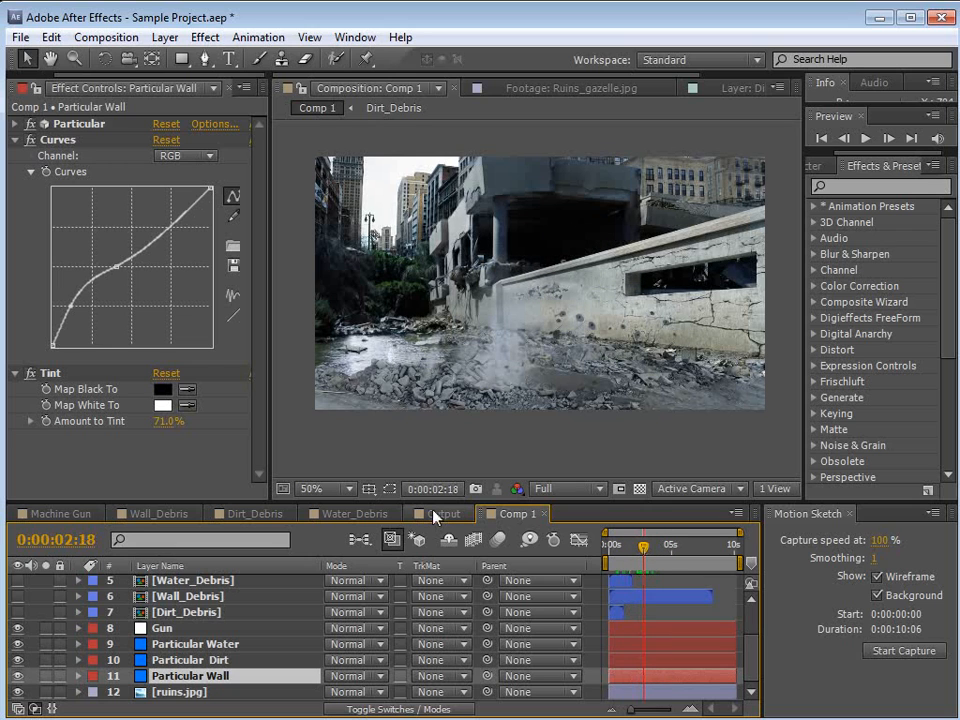